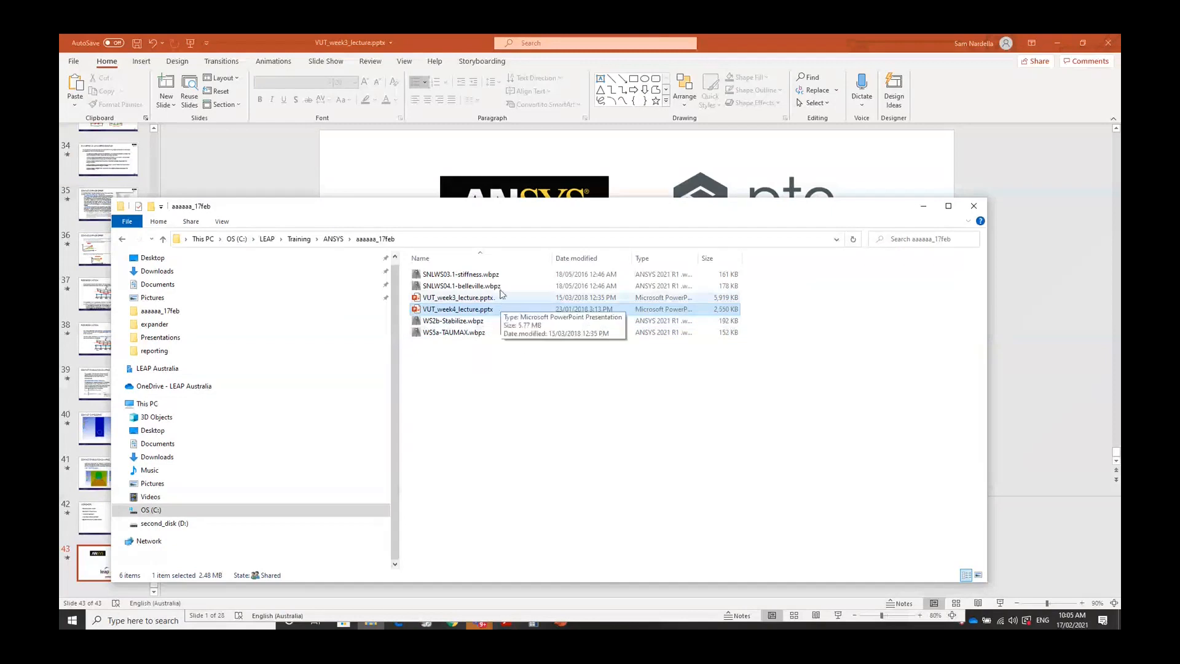
Open the SNLWS03.1-stiffness.wbpz archive with Workbench 2021 R1.
left_click(447, 276)
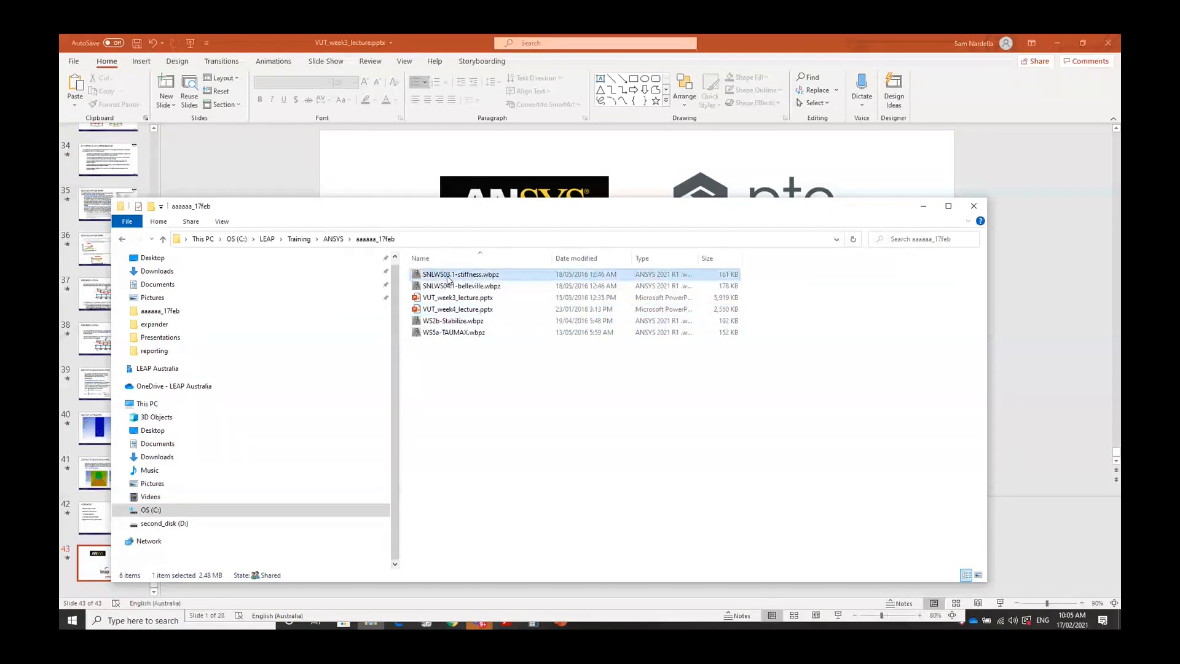
right_click(448, 279)
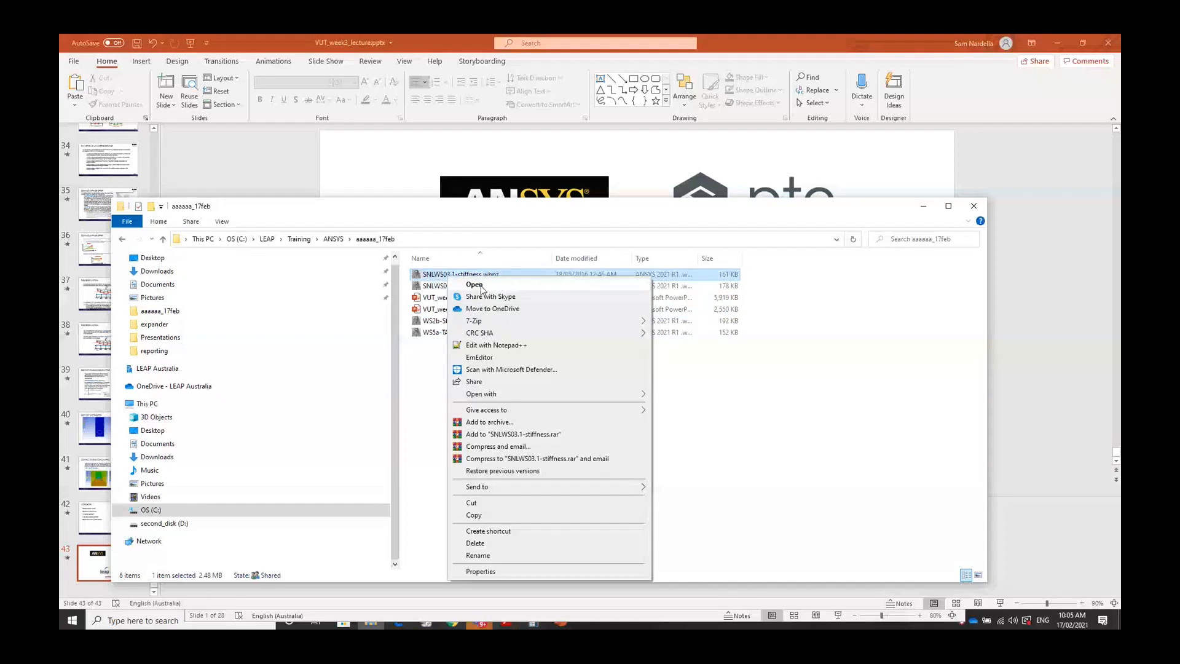
mouse_move(486, 394)
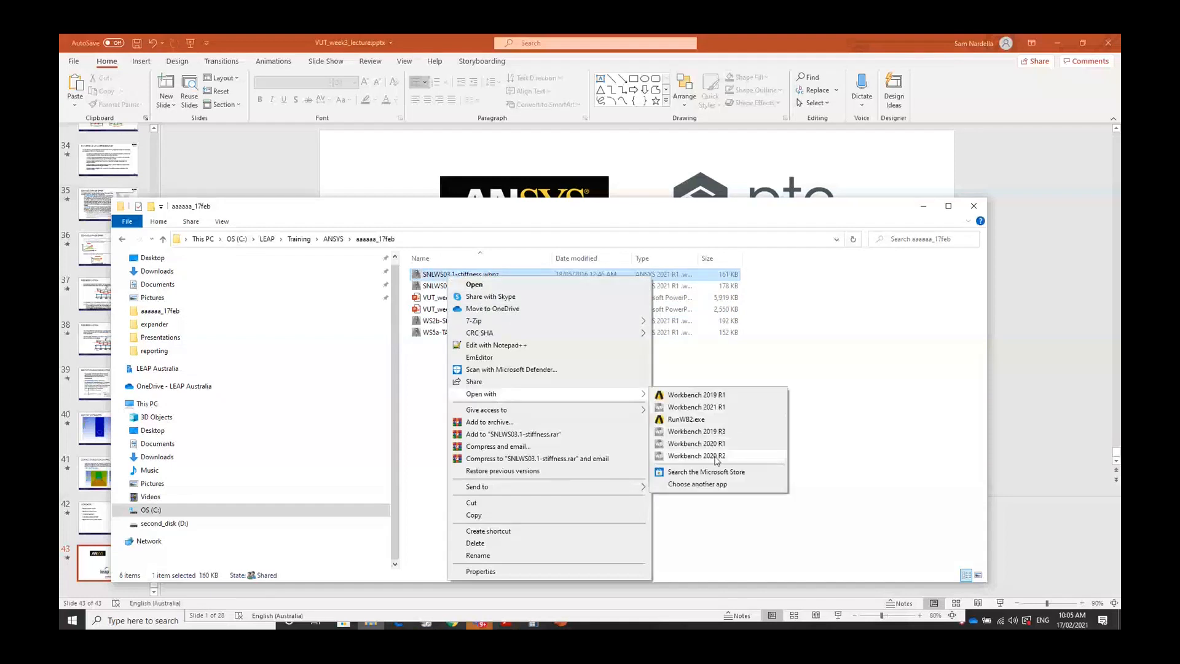
left_click(723, 411)
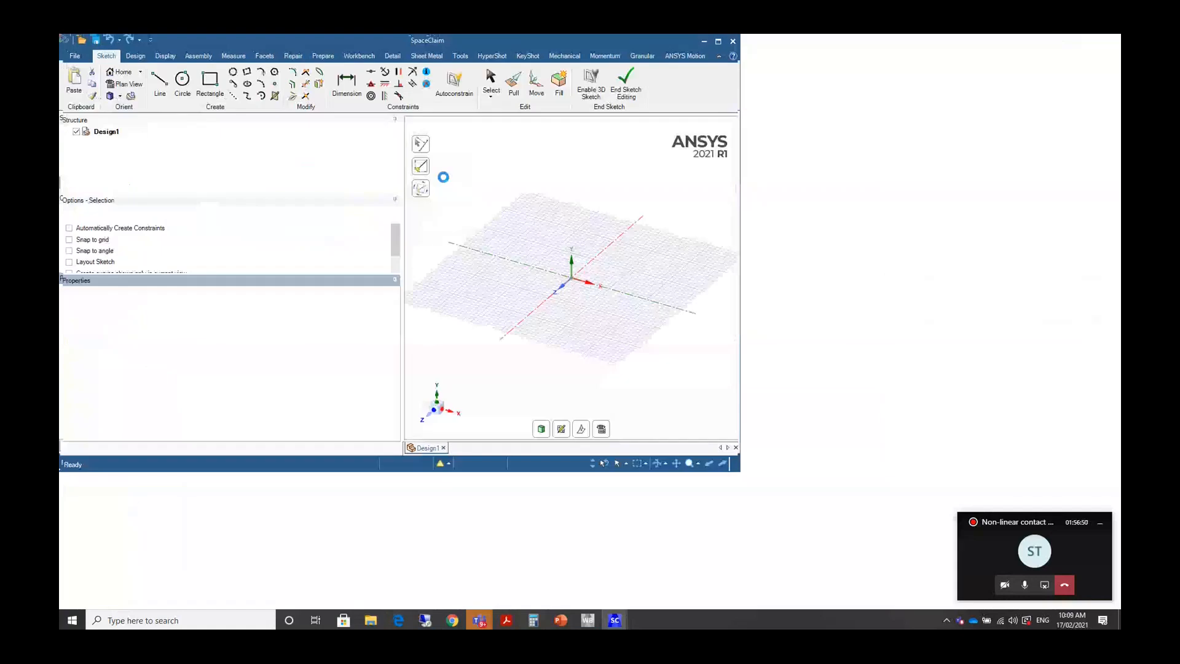
In SpaceClaim, sketch a rectangle beside the origin on the default sketch plane of the second Static Structural system's geometry.
left_click(222, 92)
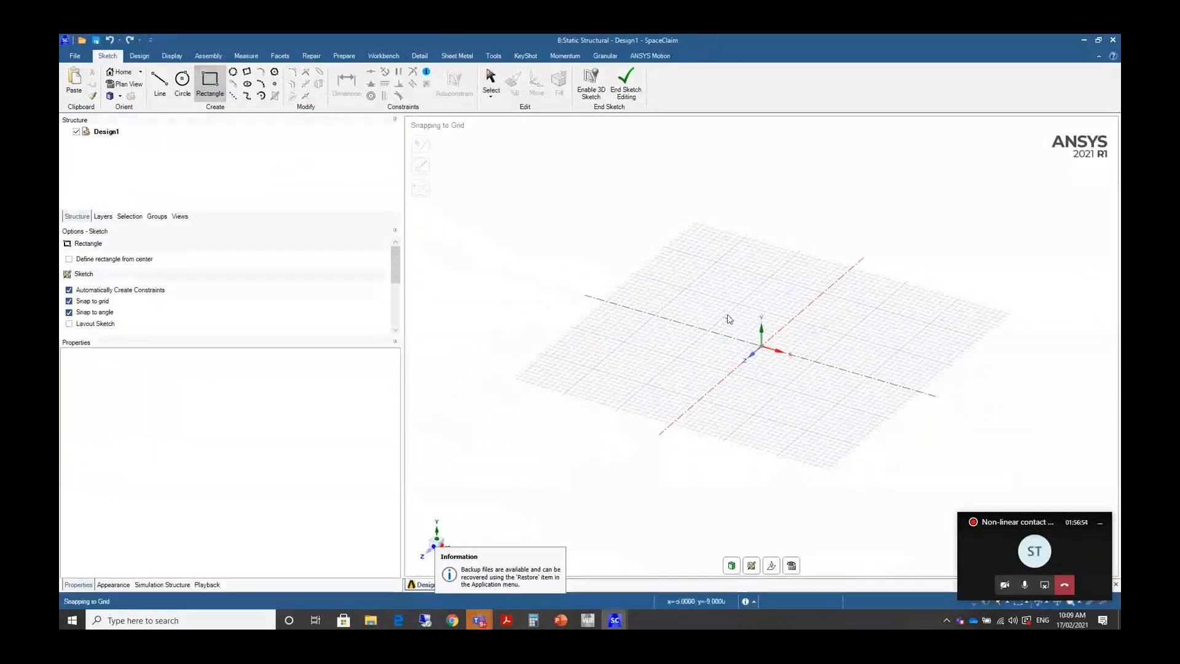
left_click(712, 262)
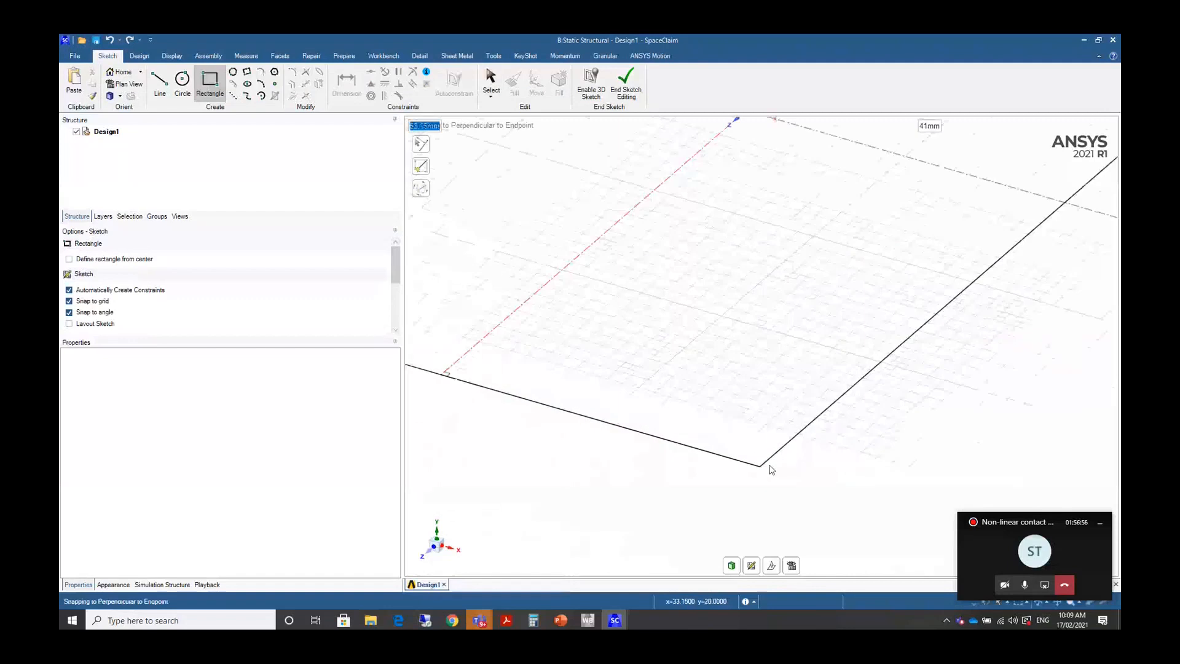
scroll(771, 470, "down", 3)
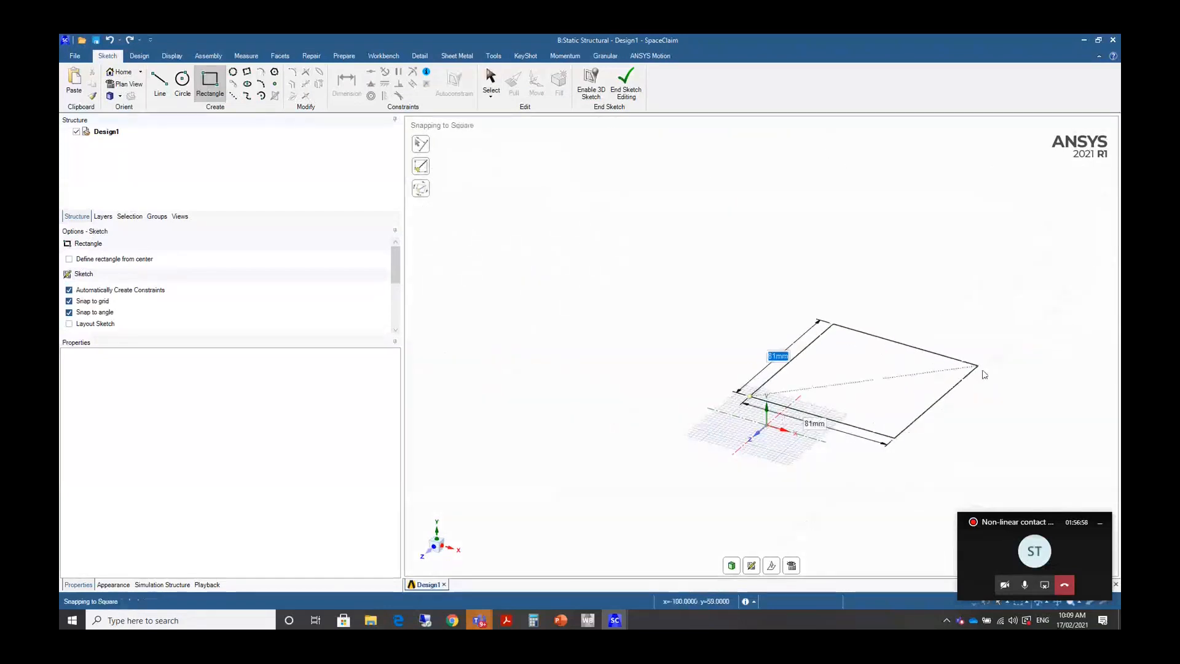
left_click(844, 359)
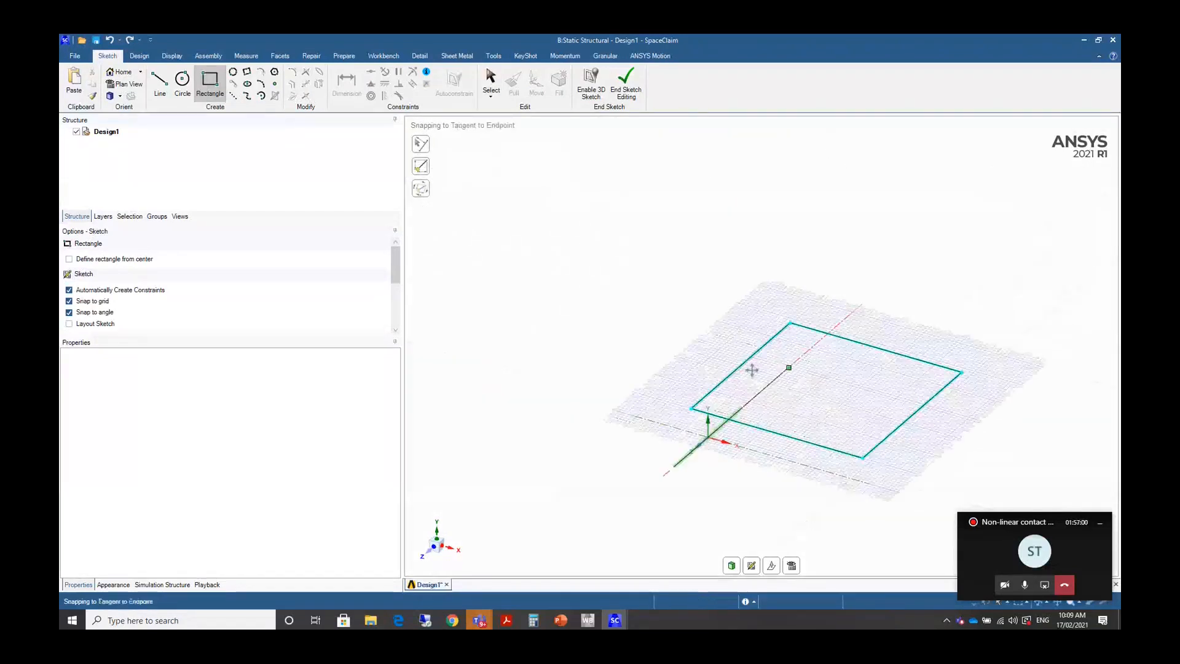
Turn the rectangle sketch into a surface and pull its face into a solid block.
left_click(139, 56)
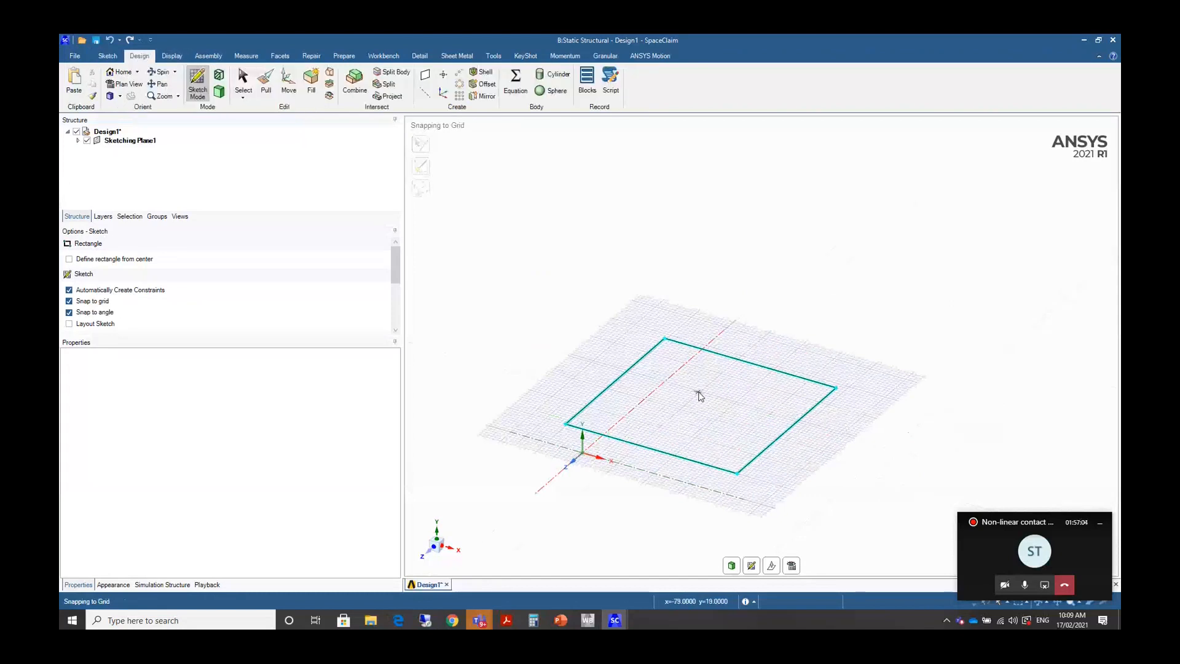
left_click(218, 91)
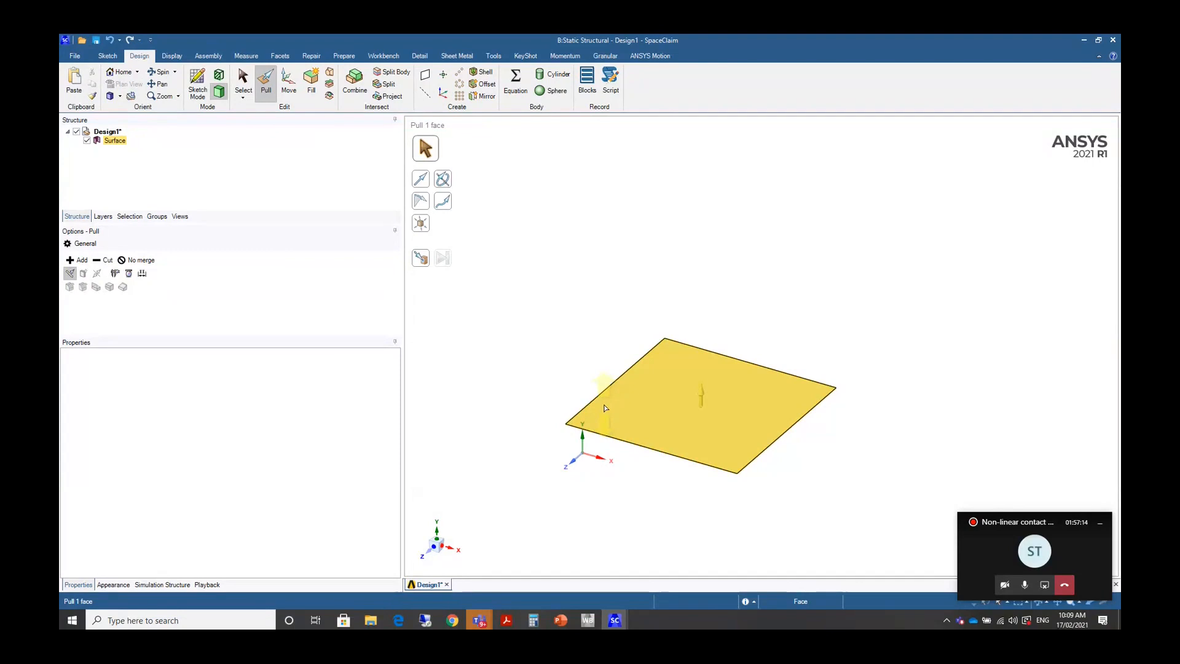
left_click(597, 445)
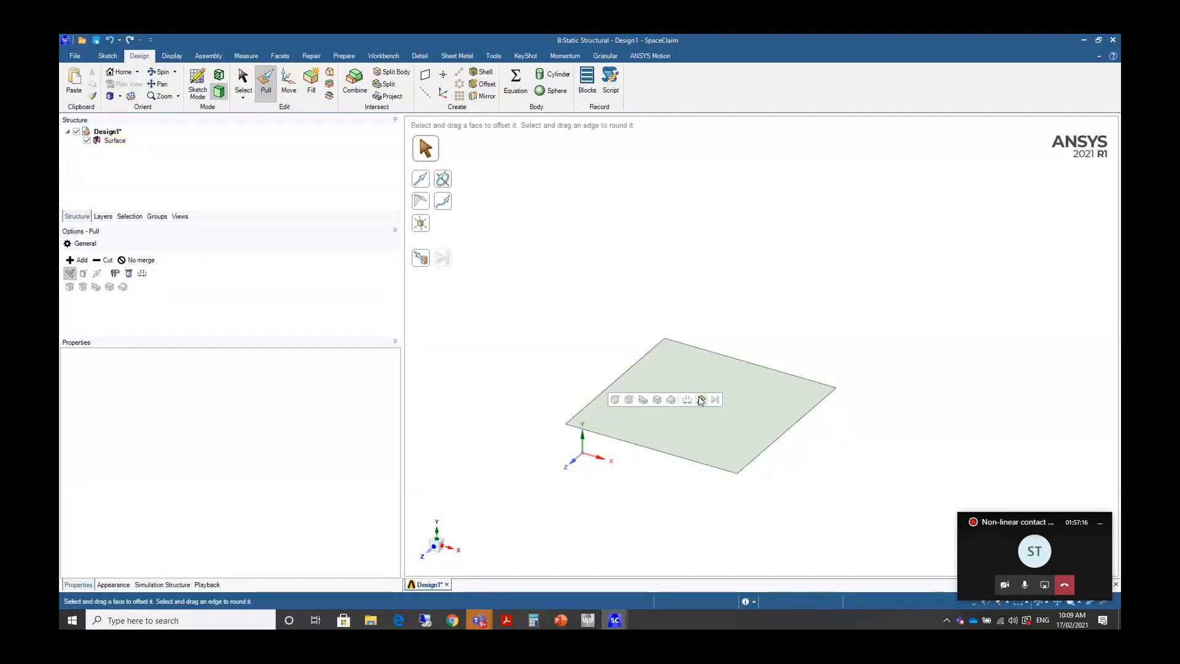
left_click(704, 414)
left_click_drag(690, 462, 669, 528)
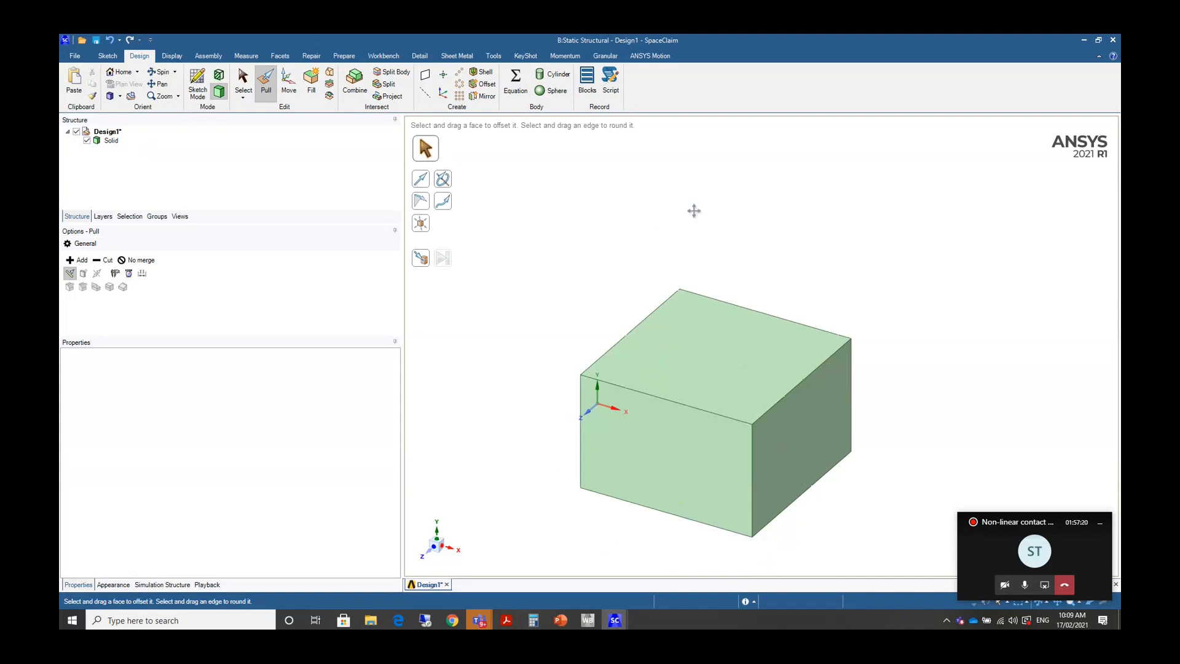
left_click(706, 399)
left_click(736, 350)
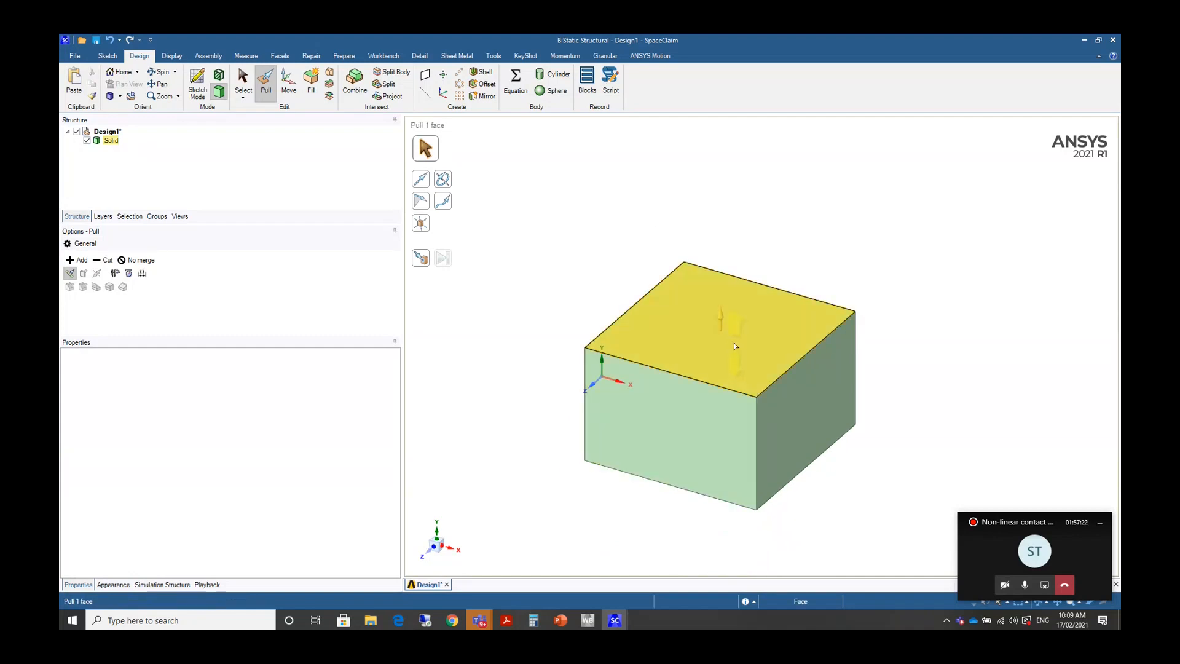
left_click(440, 337)
left_click(111, 140)
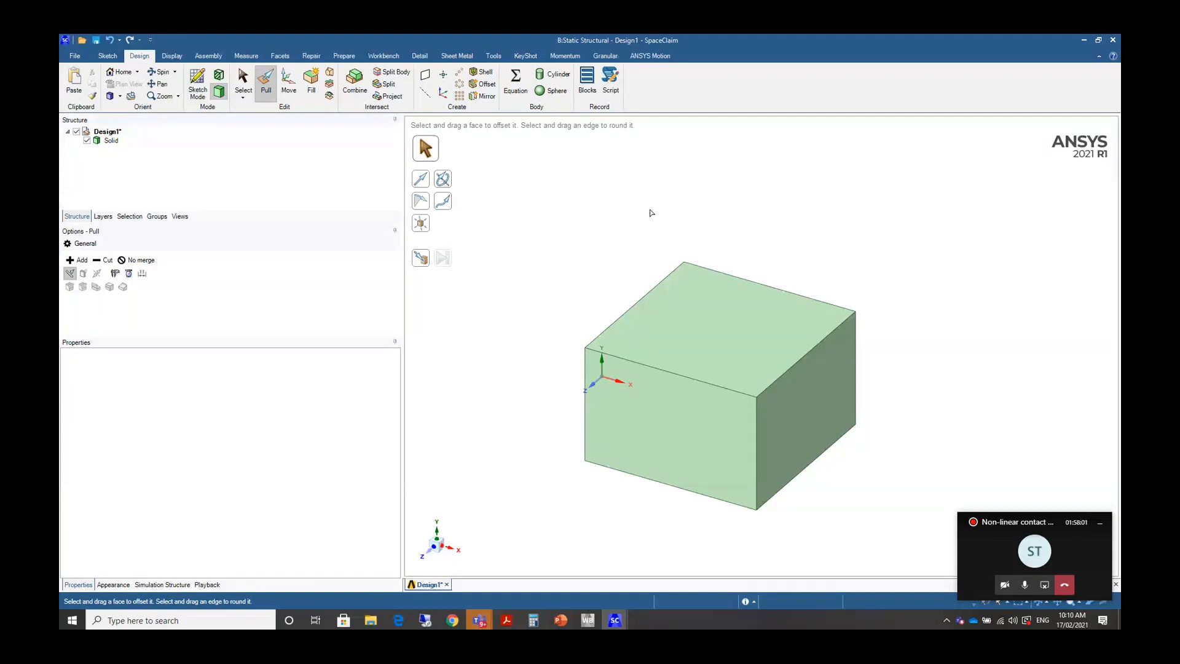
Switch to Workbench, open the Contact Stiffness Study's Engineering Data and examine the available Cohesive Zone material models.
left_click(591, 624)
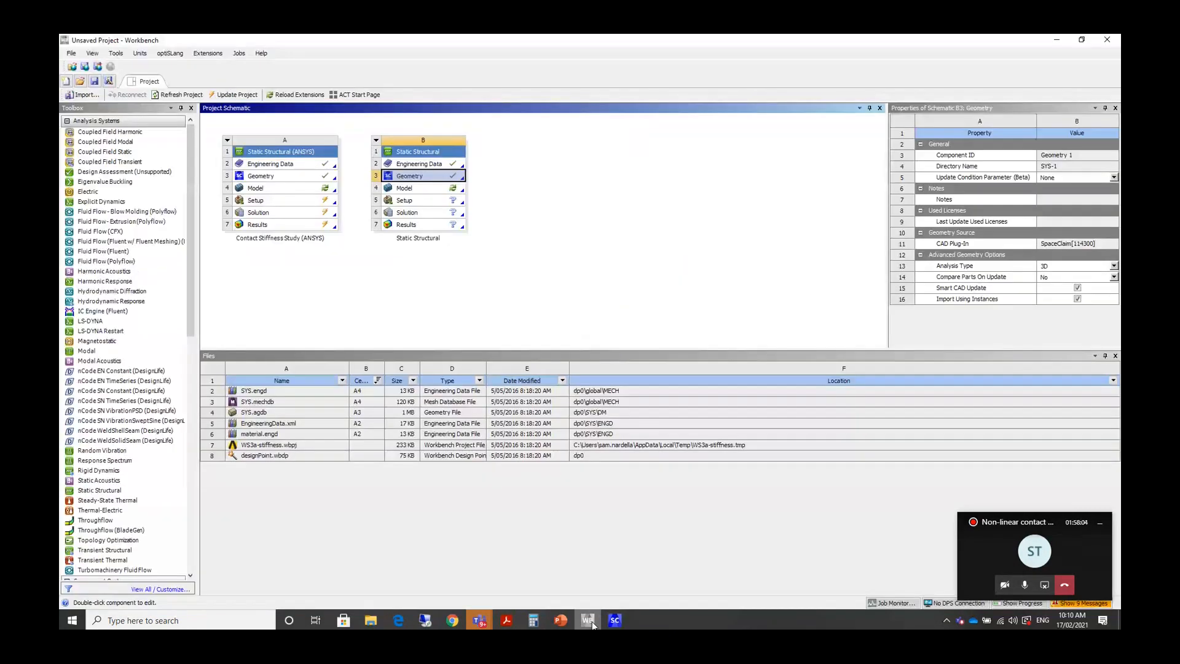
double_click(286, 165)
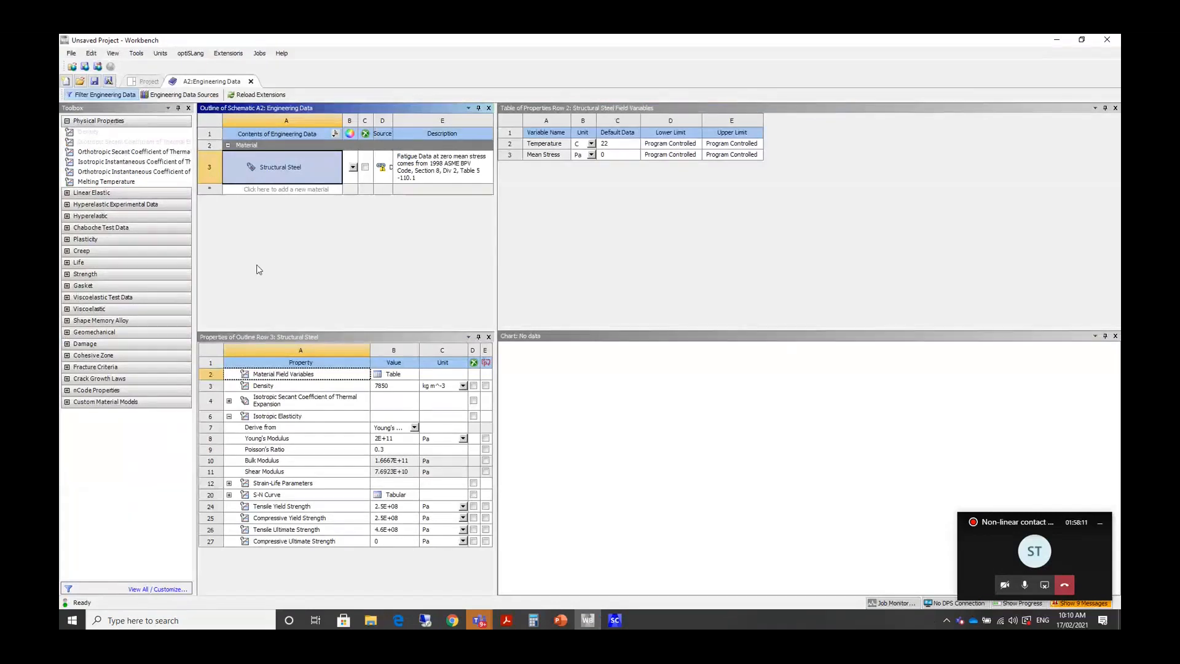
left_click(69, 357)
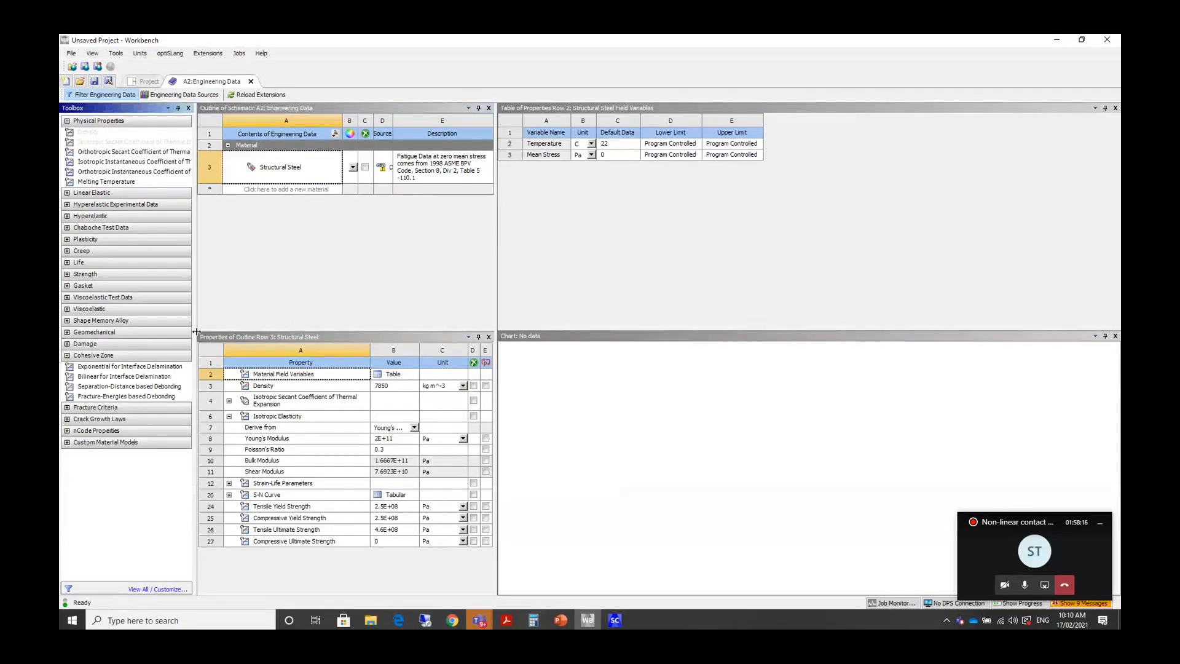
left_click_drag(196, 332, 225, 332)
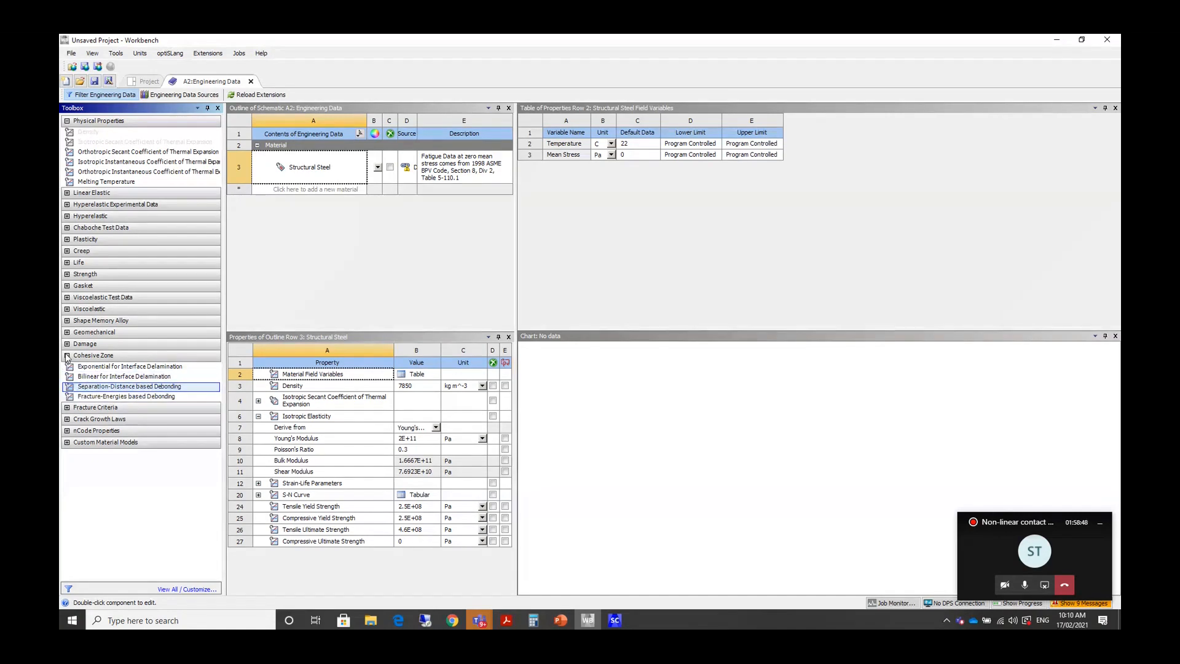
Close both SpaceClaim geometry windows and return to the Workbench project schematic.
left_click(593, 622)
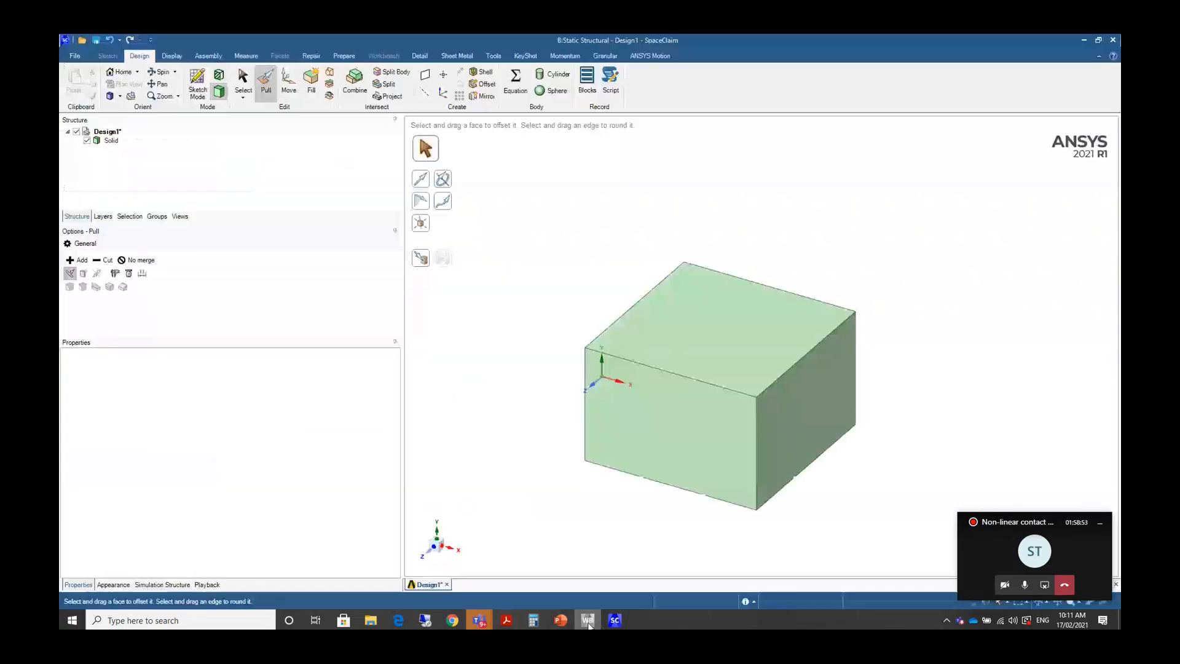
left_click(1112, 41)
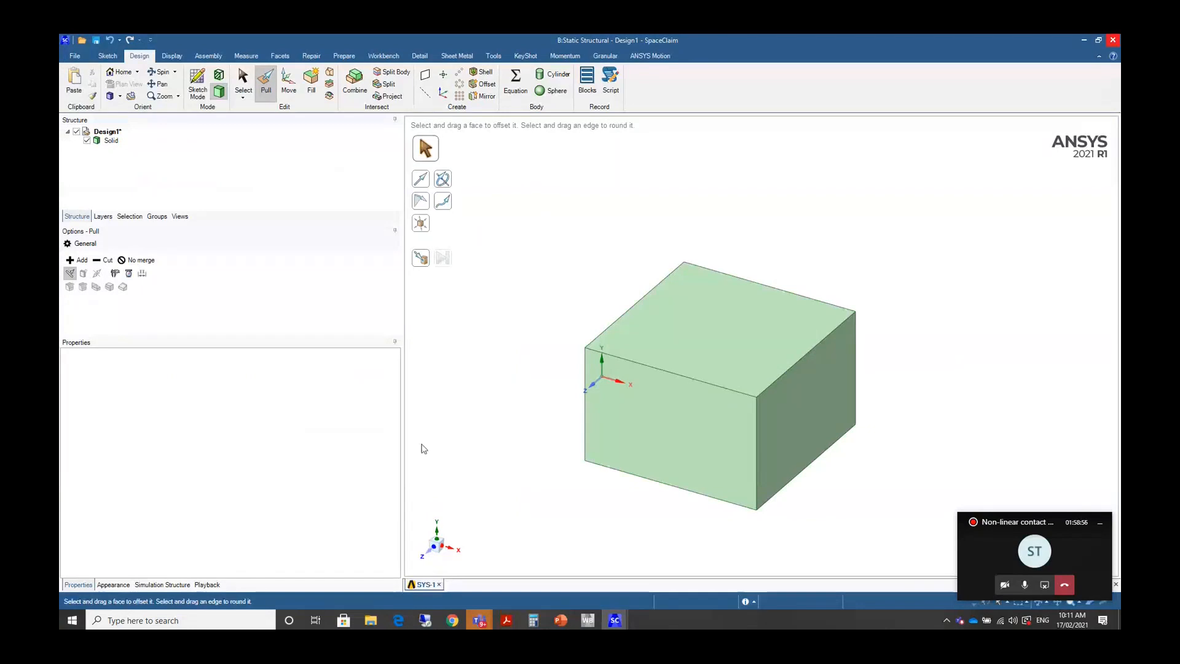
left_click(591, 622)
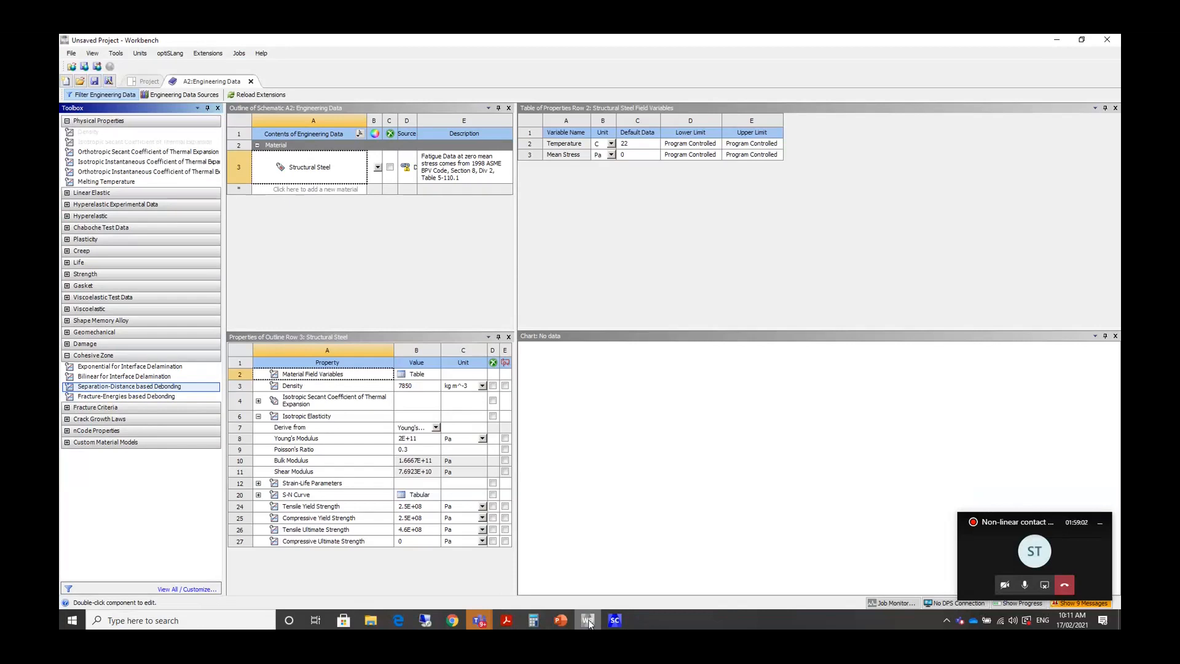
left_click(614, 620)
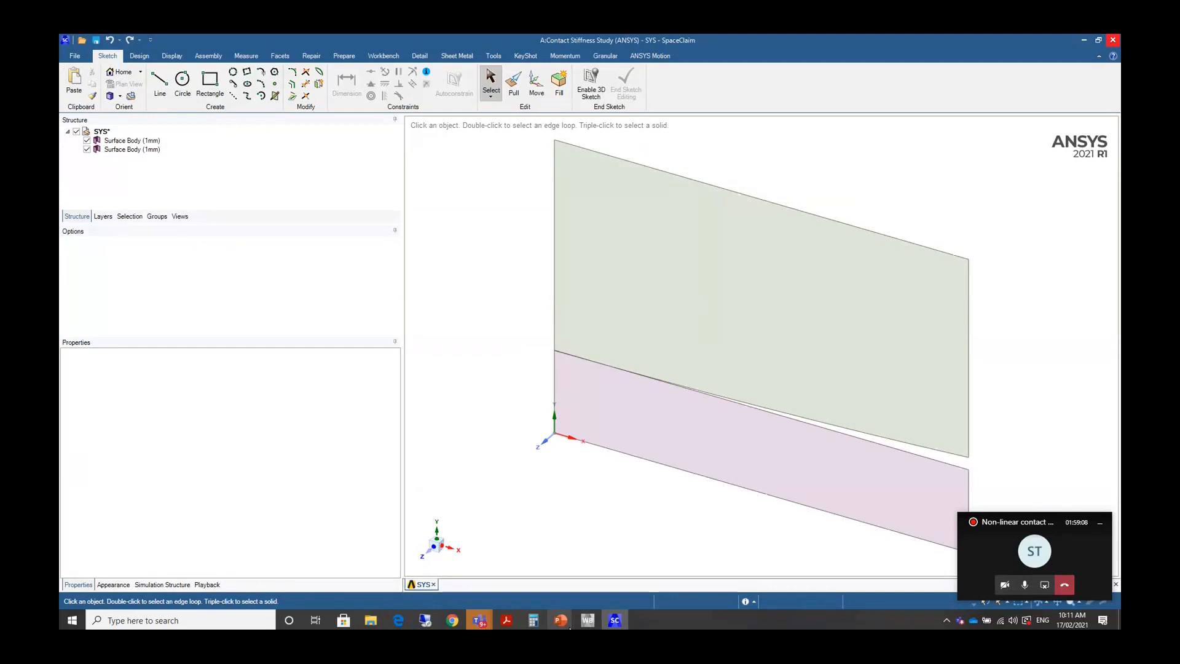
left_click(587, 620)
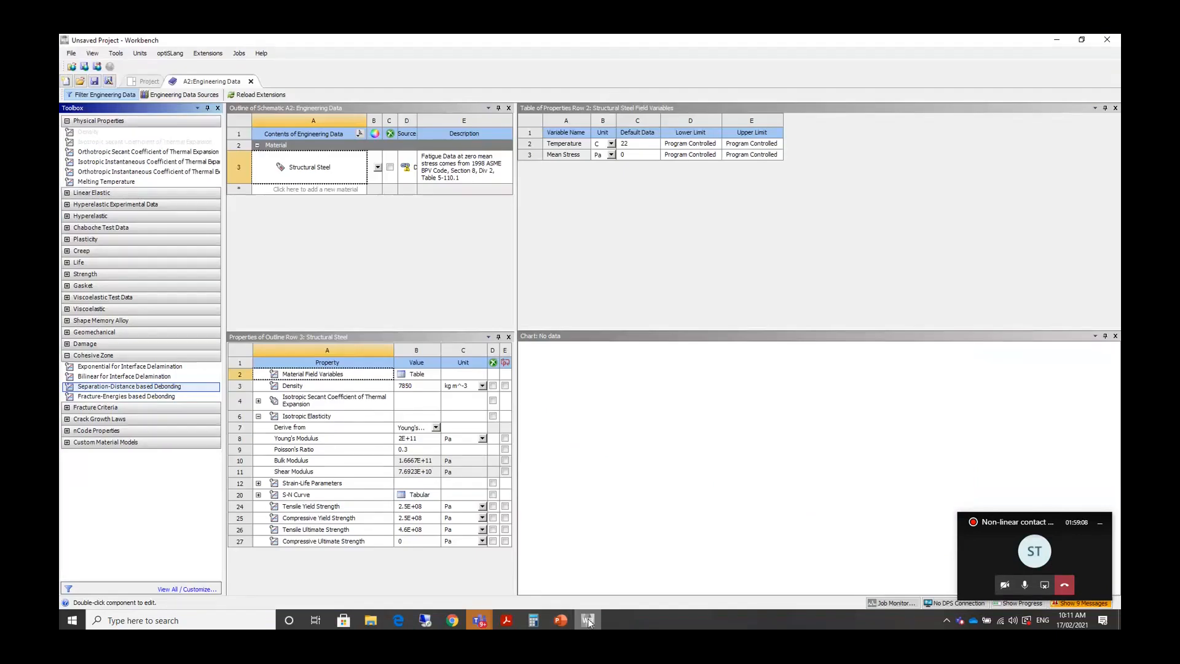
left_click(589, 621)
left_click(588, 620)
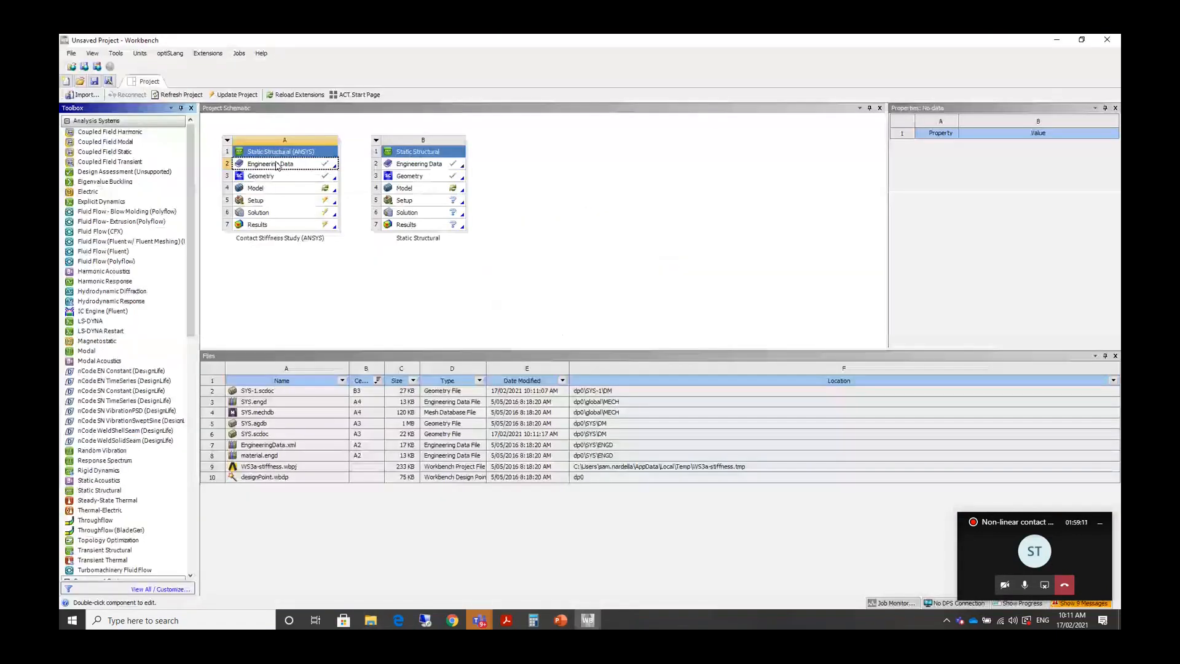
Open the Contact Stiffness Study's model in Mechanical and re-read the upstream data.
right_click(288, 188)
left_click(320, 197)
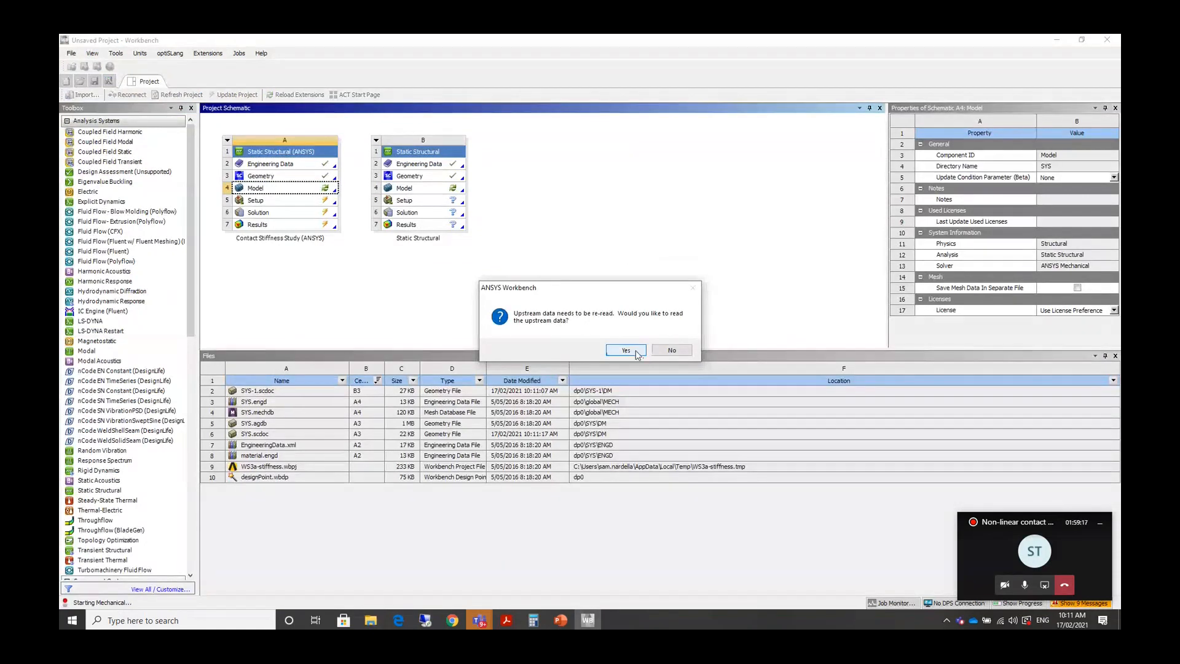
left_click(626, 351)
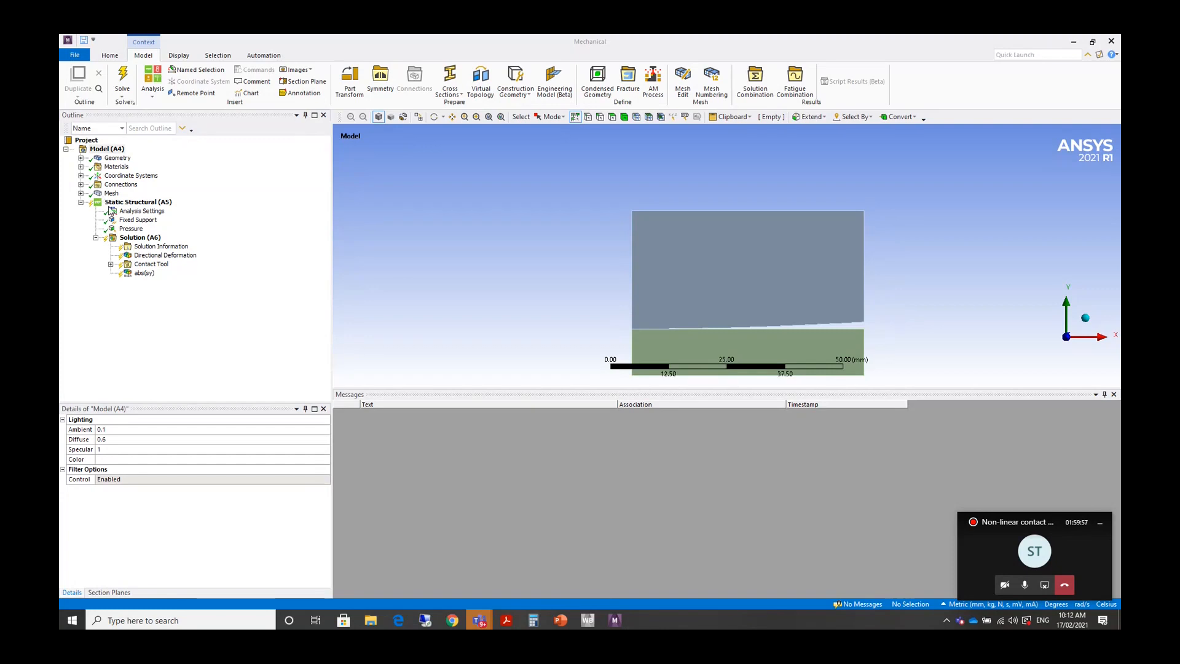
left_click(587, 620)
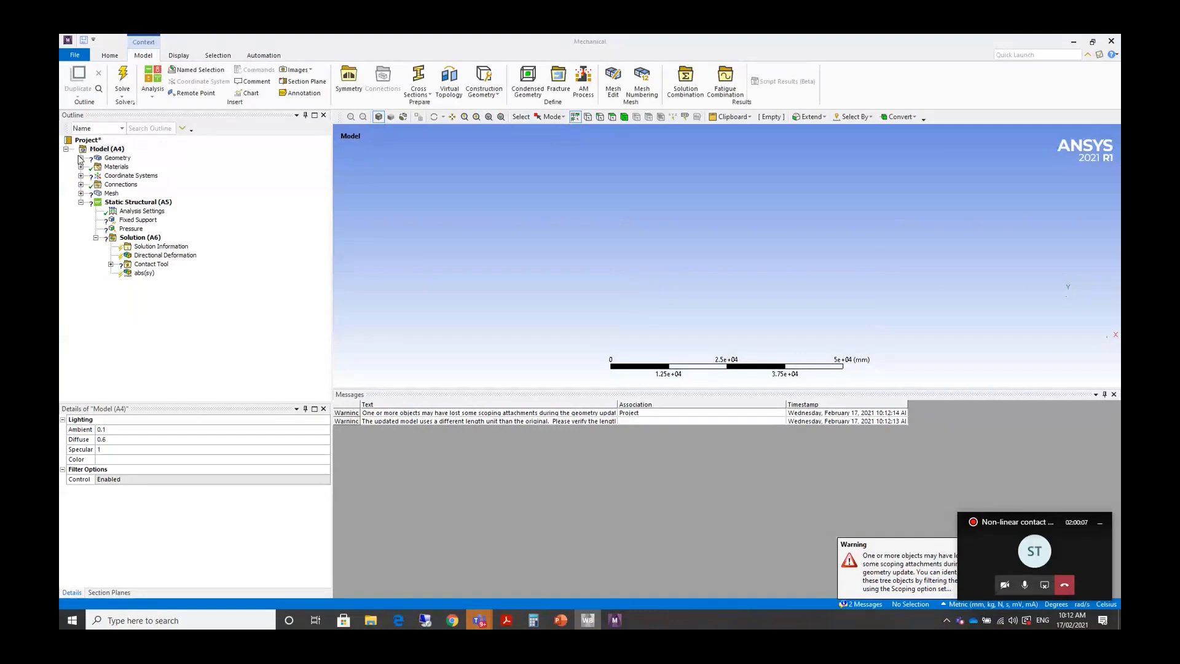
key("alt+Tab")
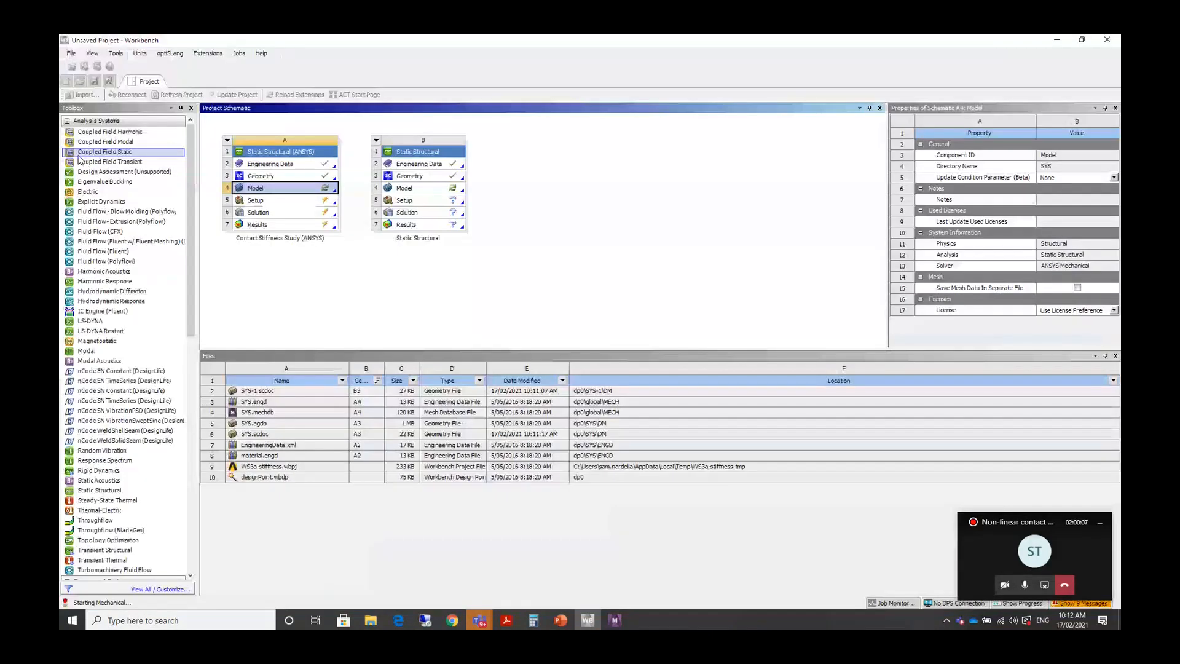
left_click(606, 627)
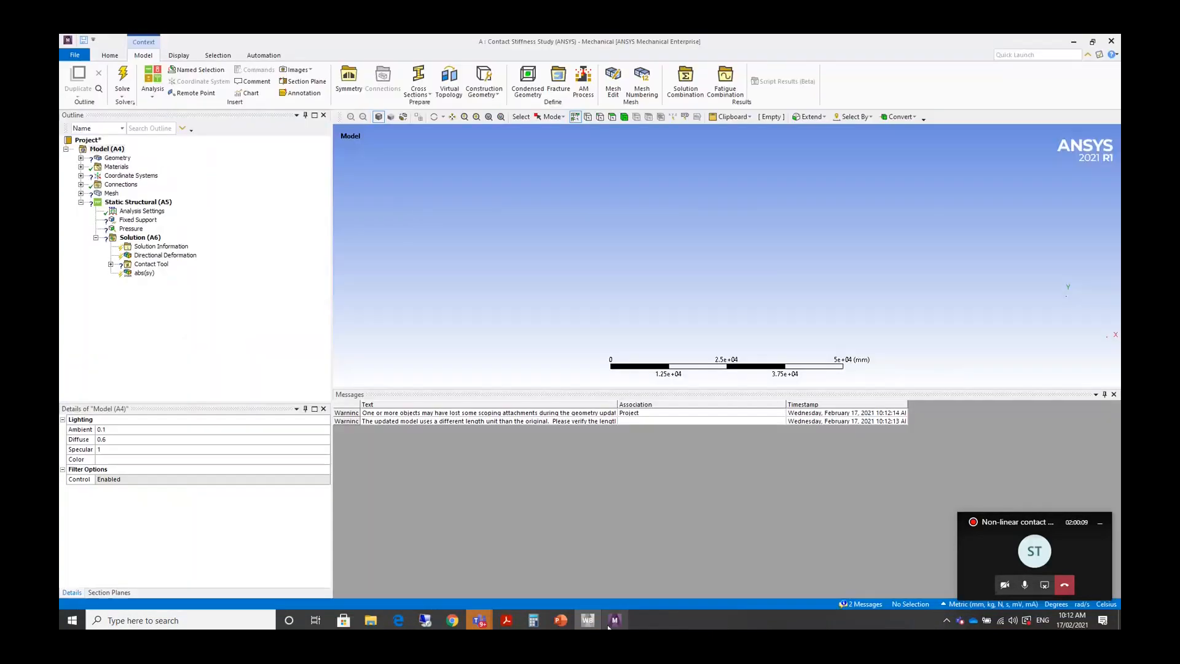
Assign Structural Steel as the material of both surface bodies.
left_click(128, 168)
left_click(132, 176, "ctrl")
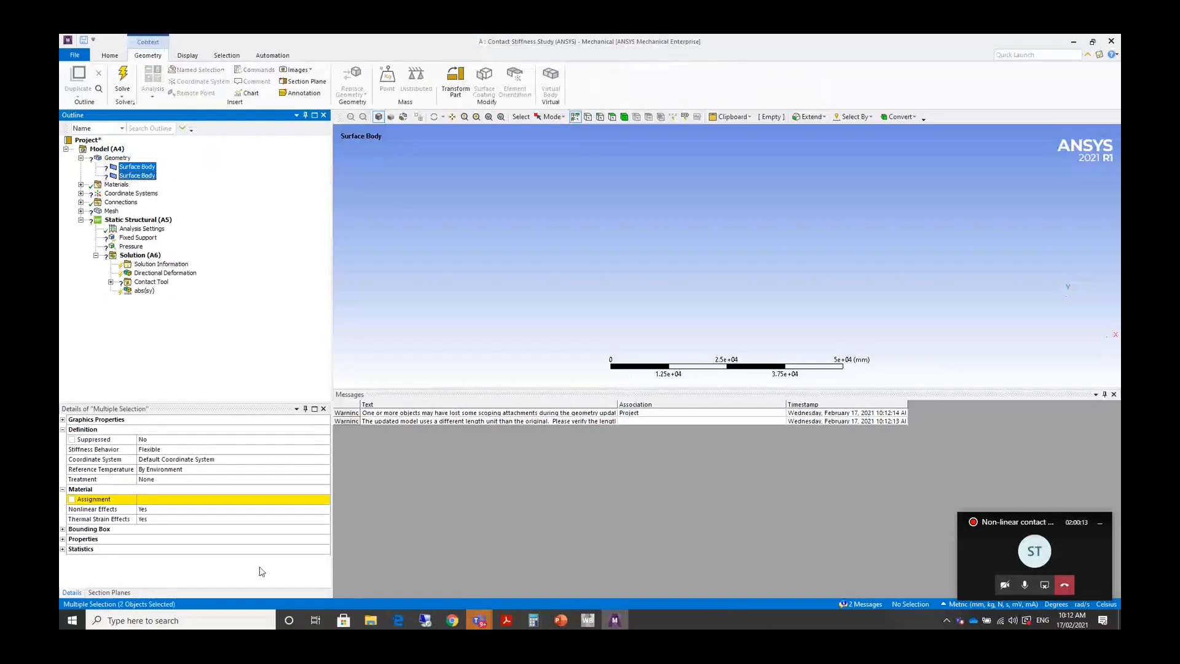
left_click(316, 503)
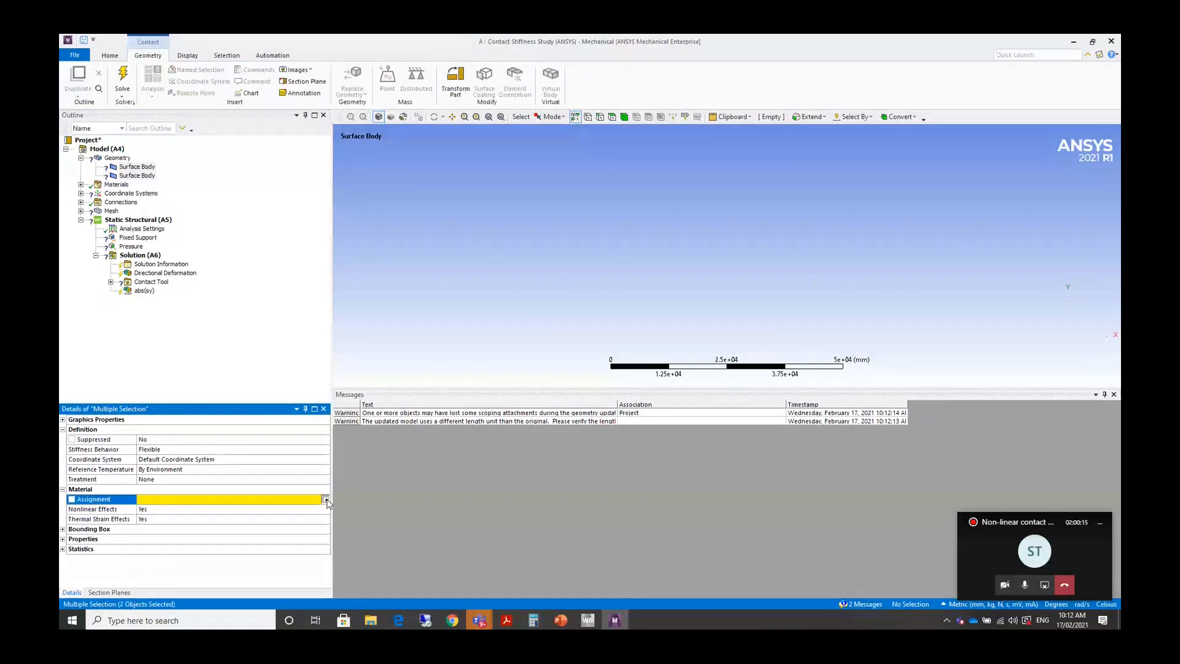
left_click(327, 503)
left_click(185, 510)
Define the origin of the user coordinate system by Global Coordinates instead of a geometry selection.
left_click(80, 193)
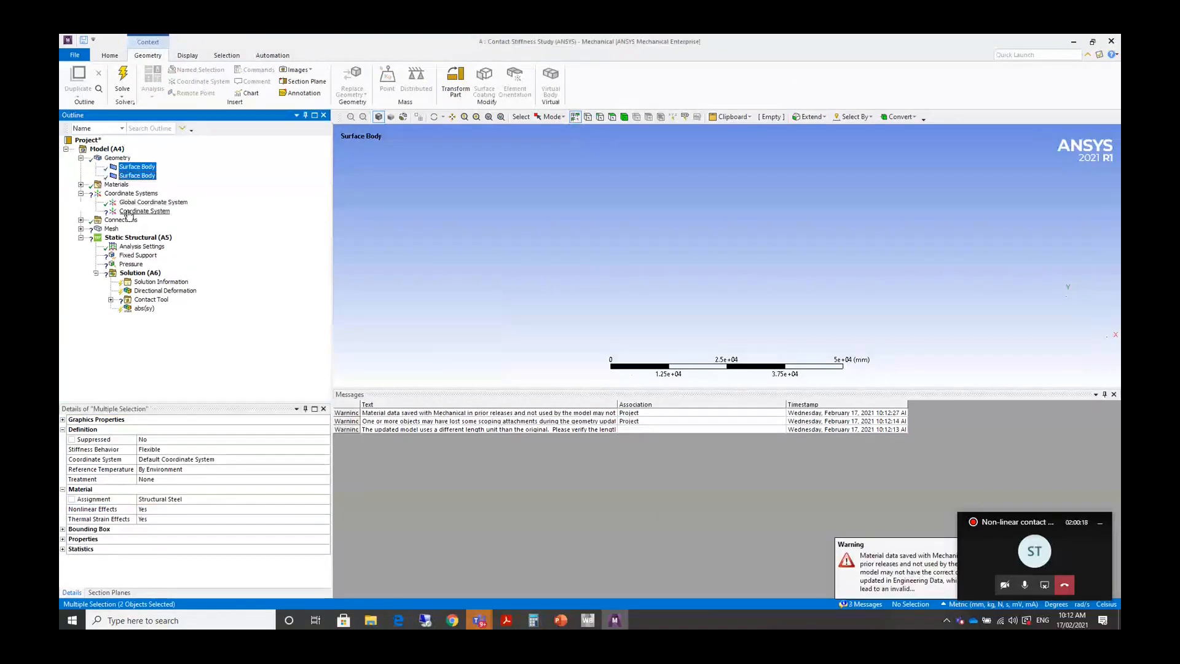
left_click(128, 212)
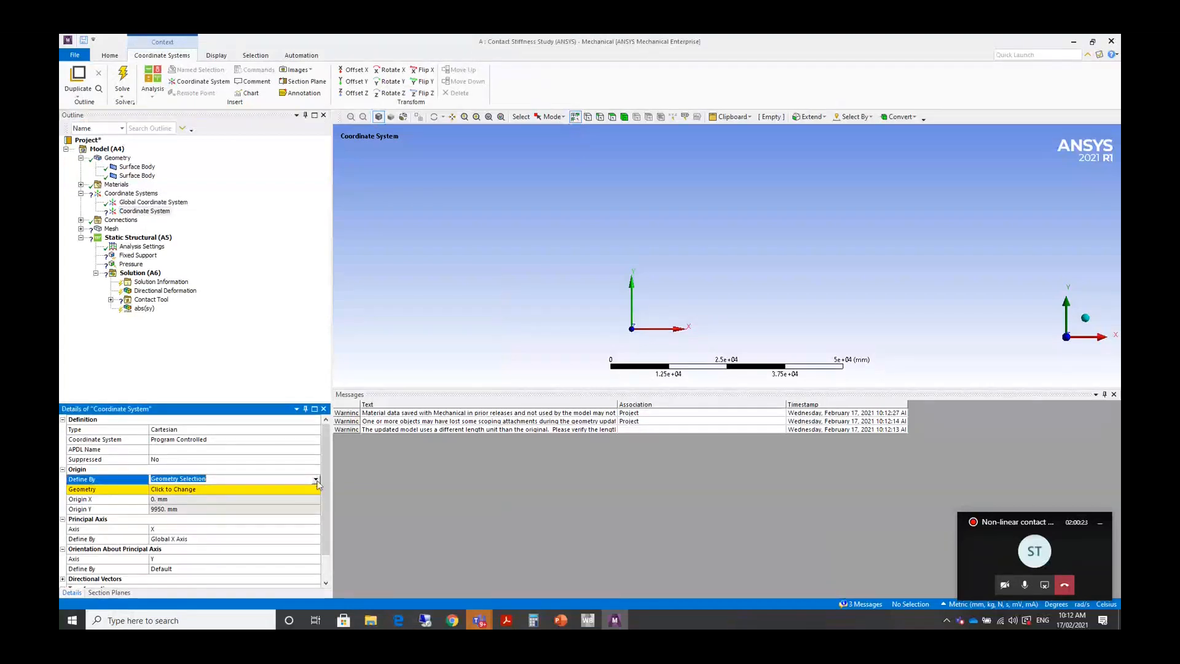
left_click(184, 479)
left_click(195, 502)
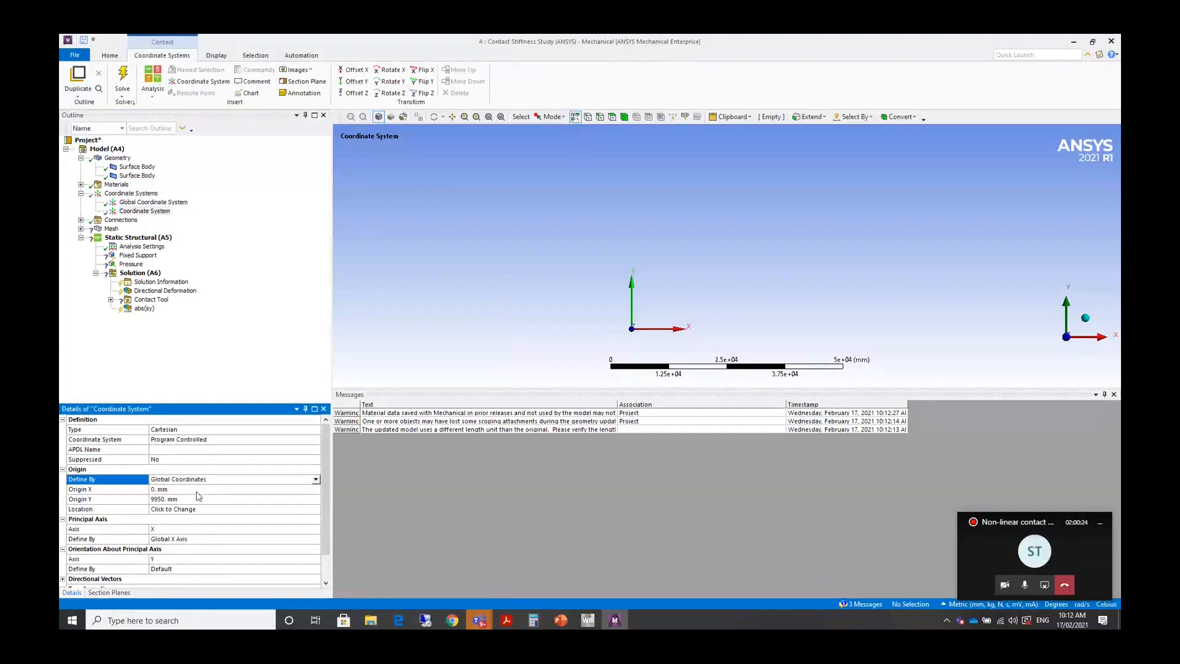
Examine the mesh's face and edge sizing controls and the surface geometry for lost scoping.
left_click(81, 228)
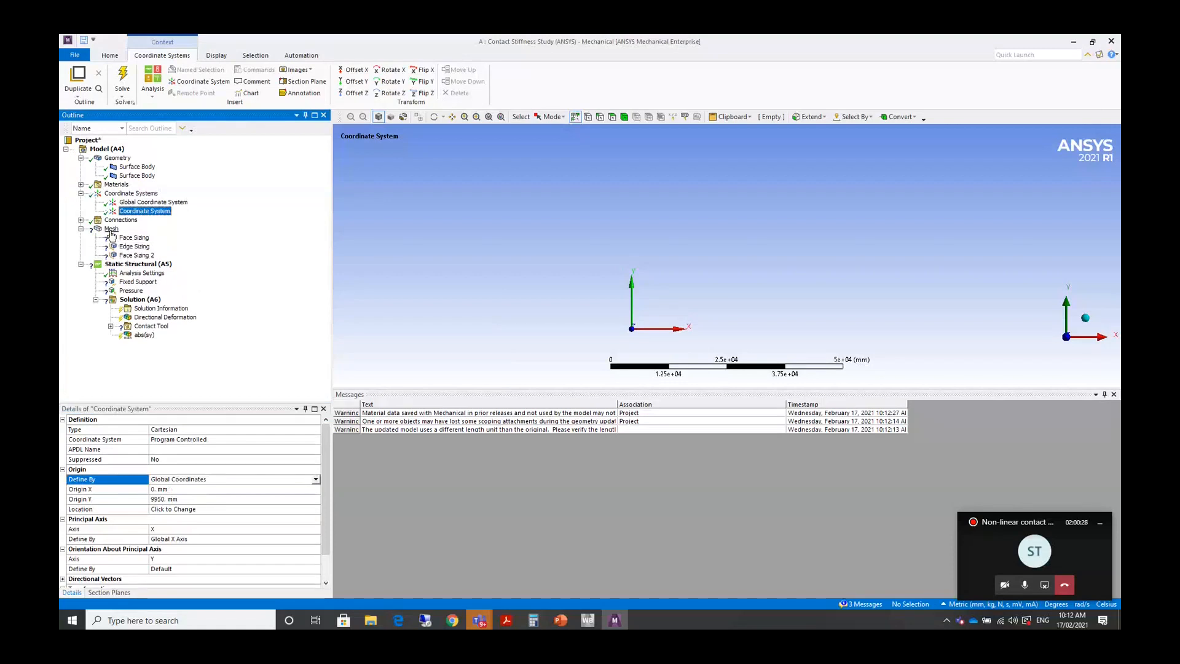
left_click(111, 229)
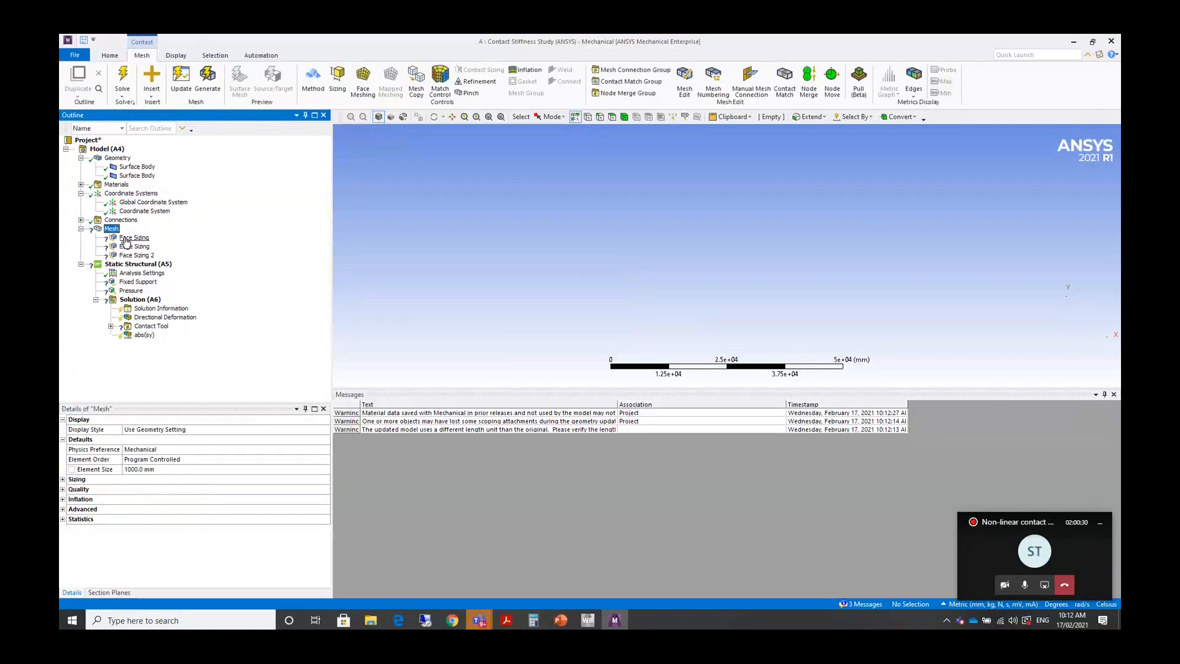
left_click(132, 238)
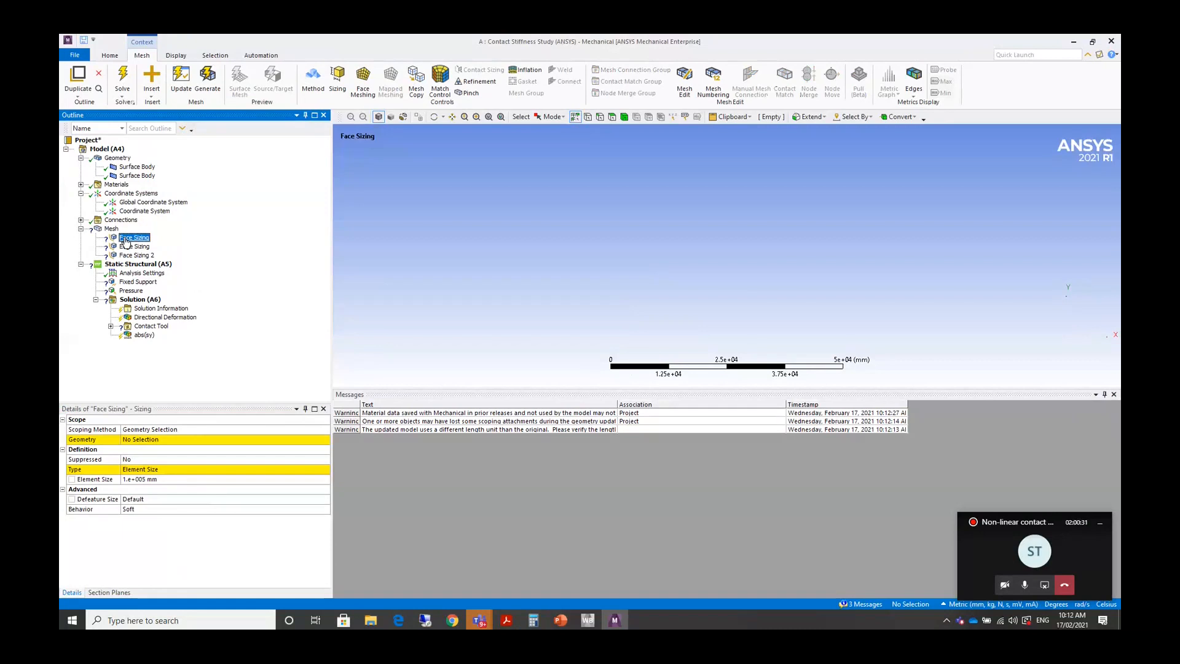
left_click(132, 255)
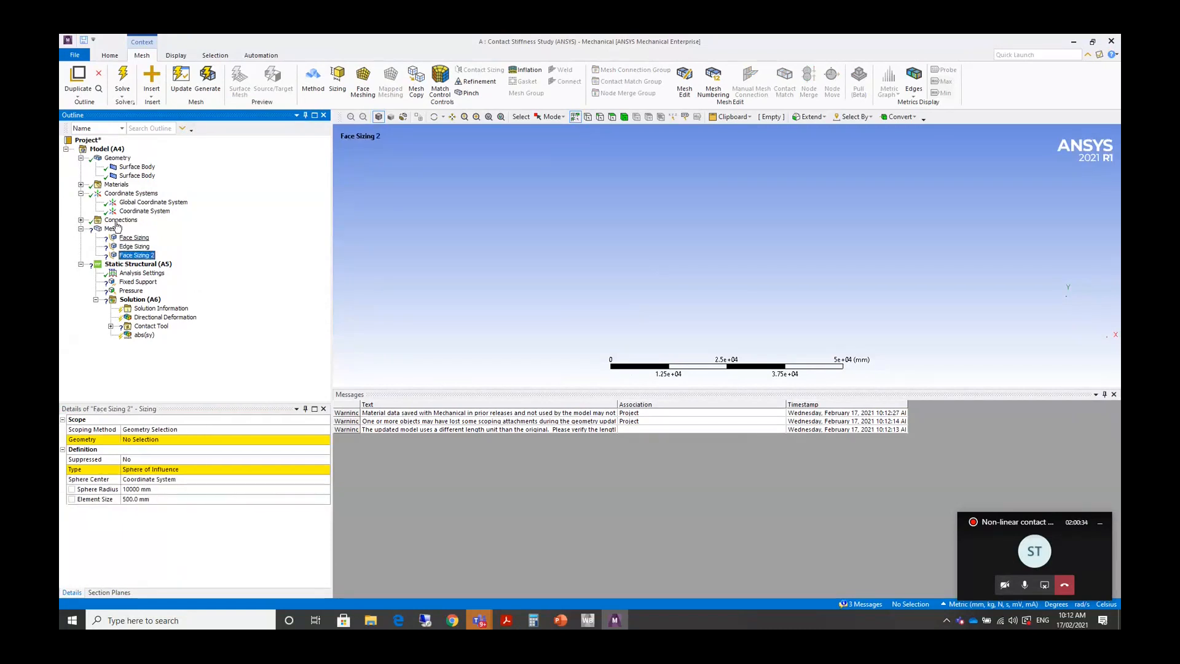
left_click(114, 158)
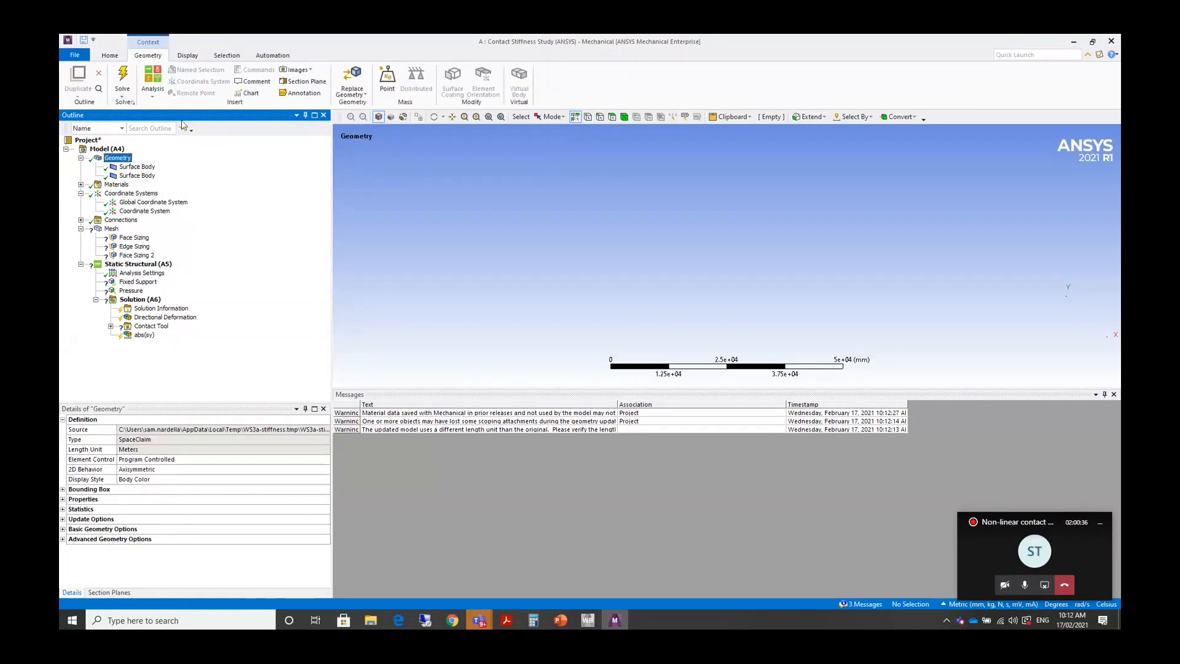
left_click(379, 118)
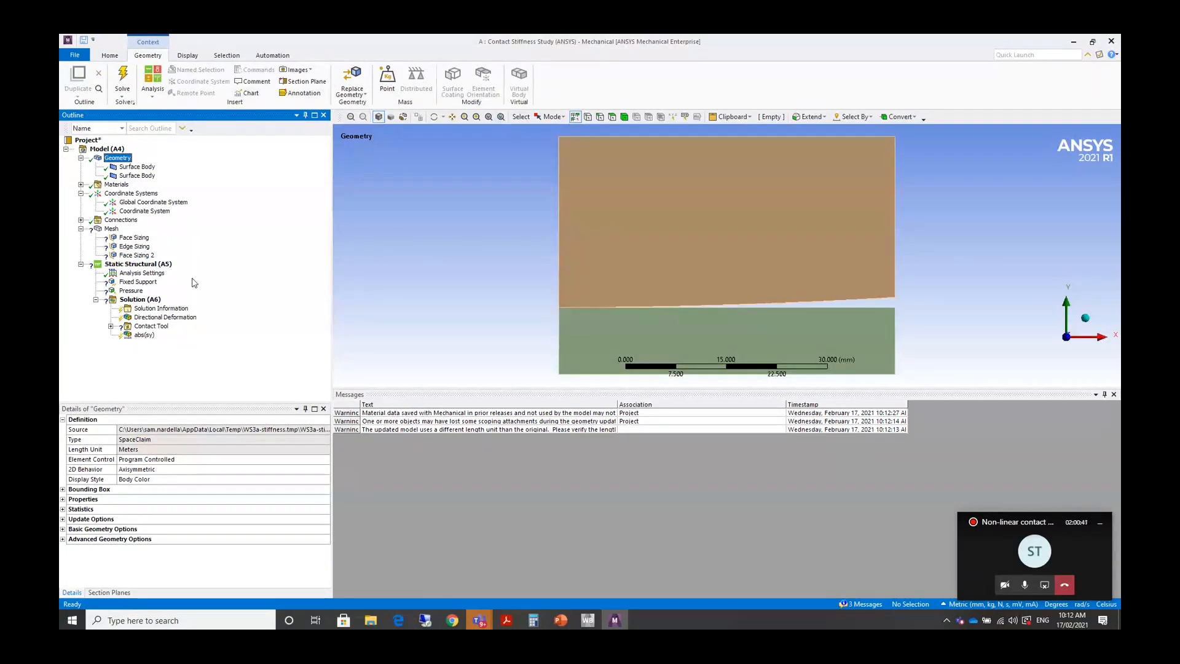
left_click(129, 239)
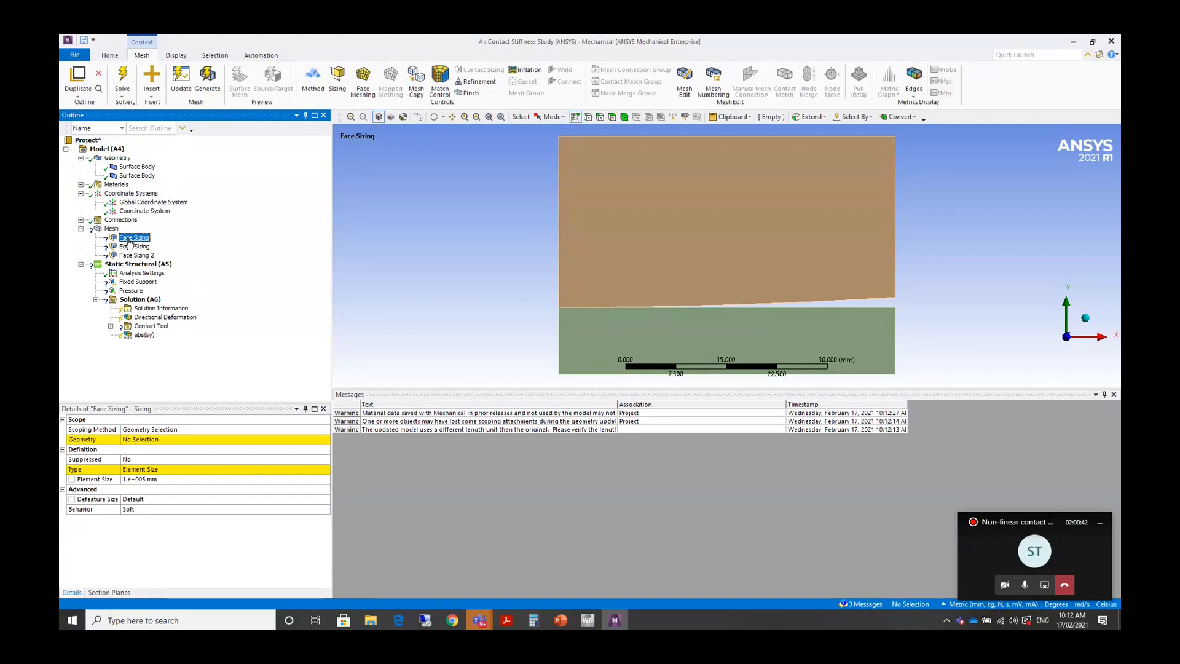
Scope the sphere-of-influence sizing, Face Sizing 2, to both surface bodies and check the Edge Sizing definition.
left_click(139, 256)
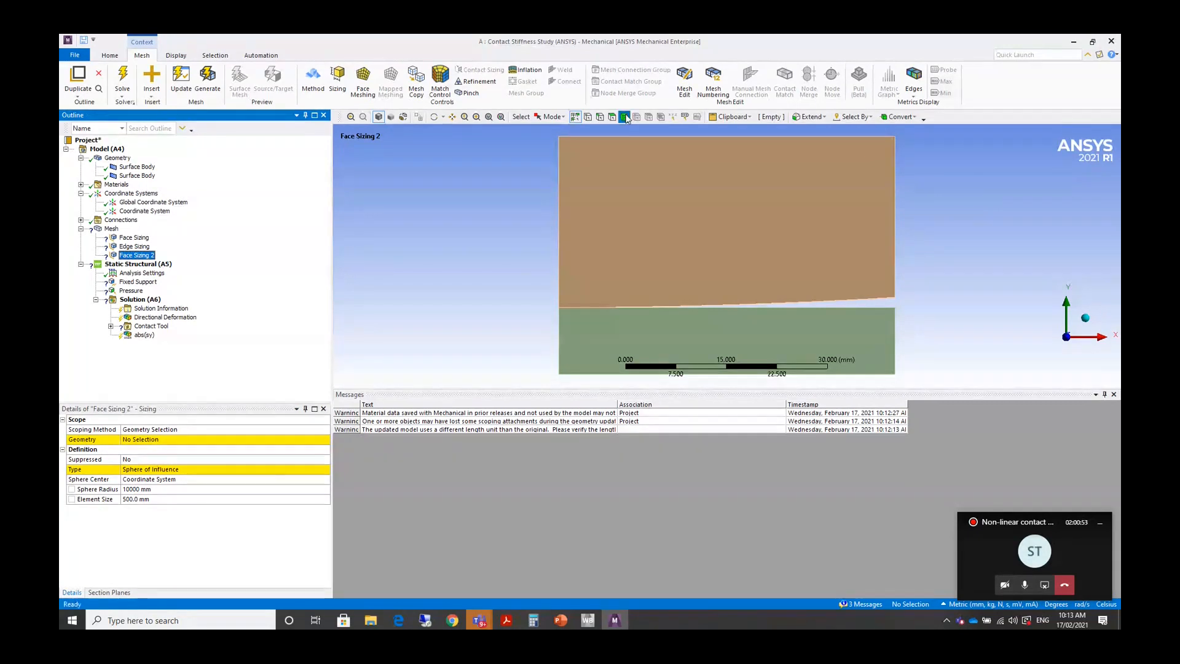
key("ctrl+a")
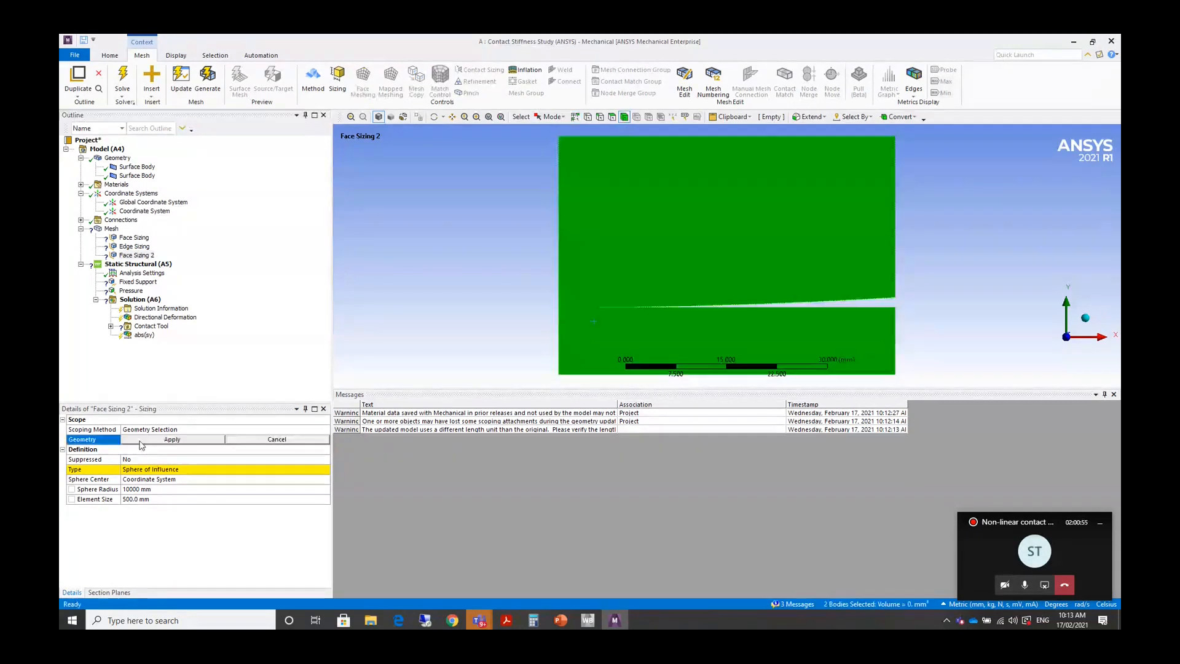
left_click(141, 440)
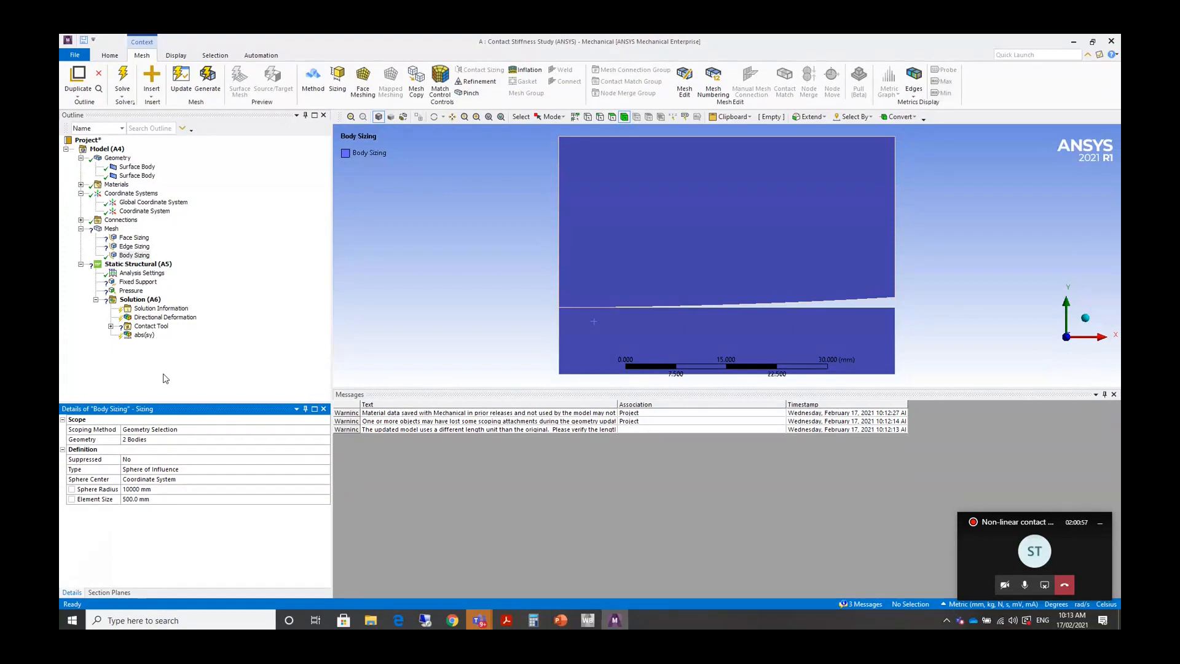
left_click(131, 247)
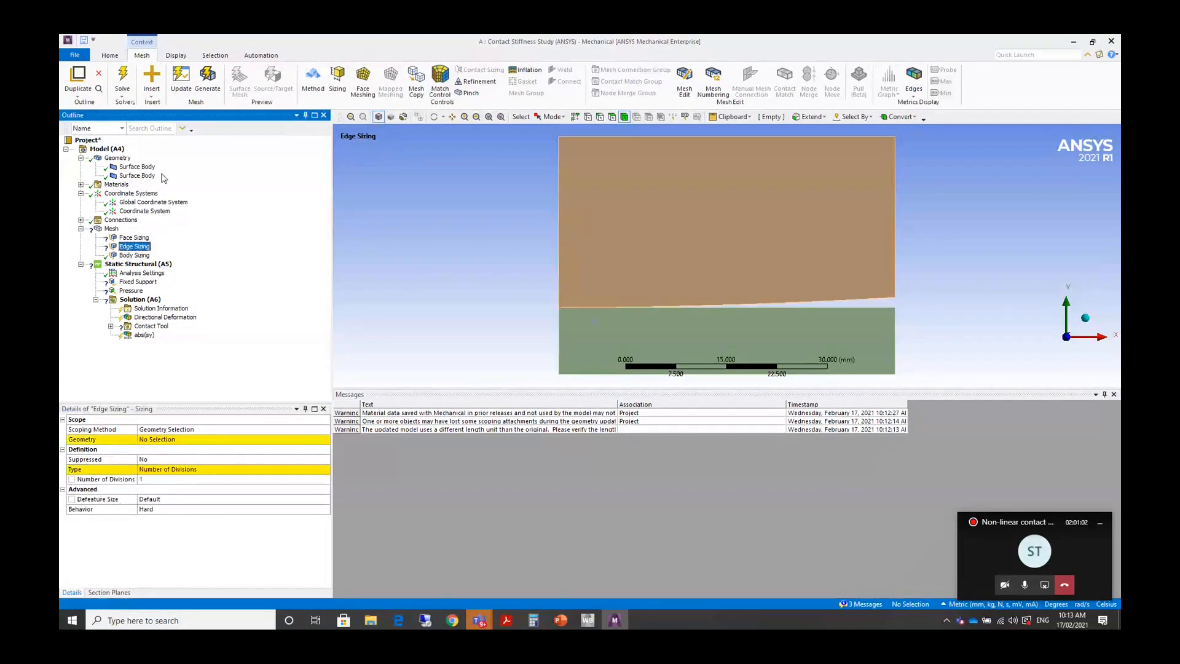
Exit Workbench and abandon the unsaved project.
left_click(75, 55)
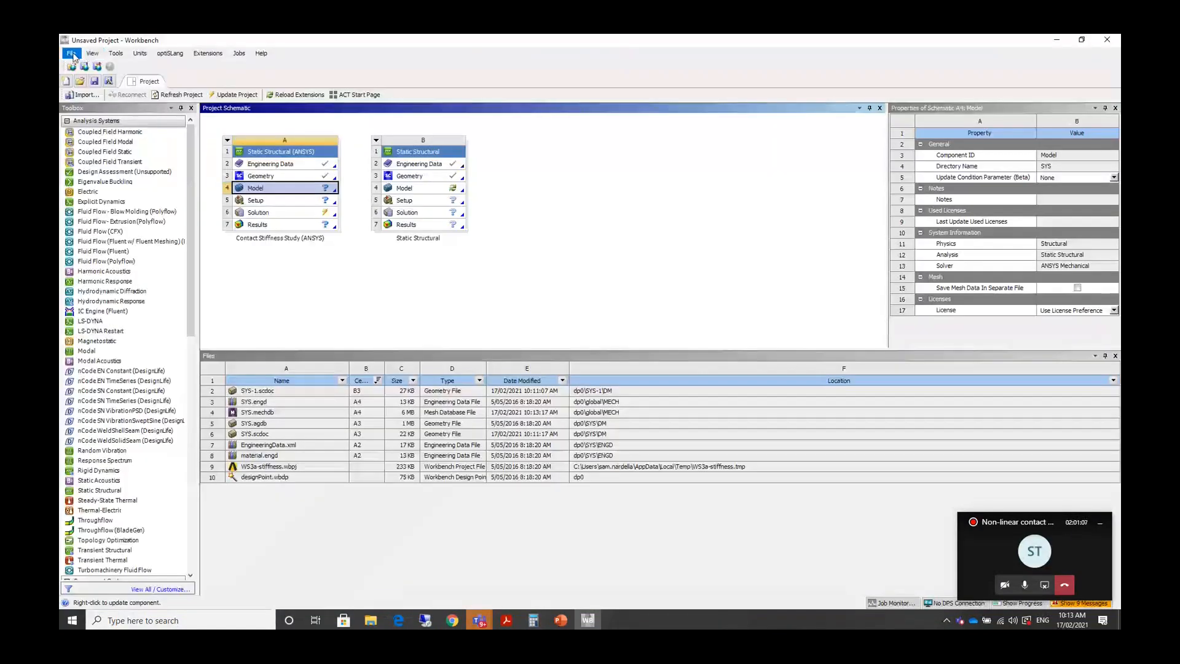
left_click(71, 53)
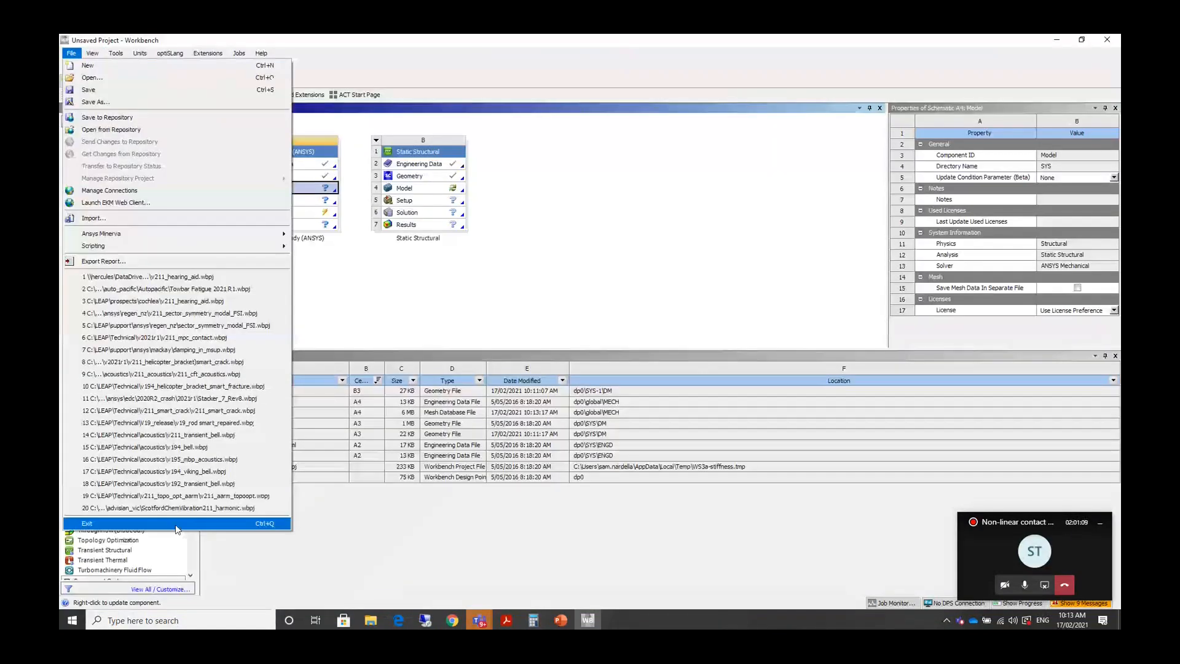
left_click(177, 524)
left_click(641, 342)
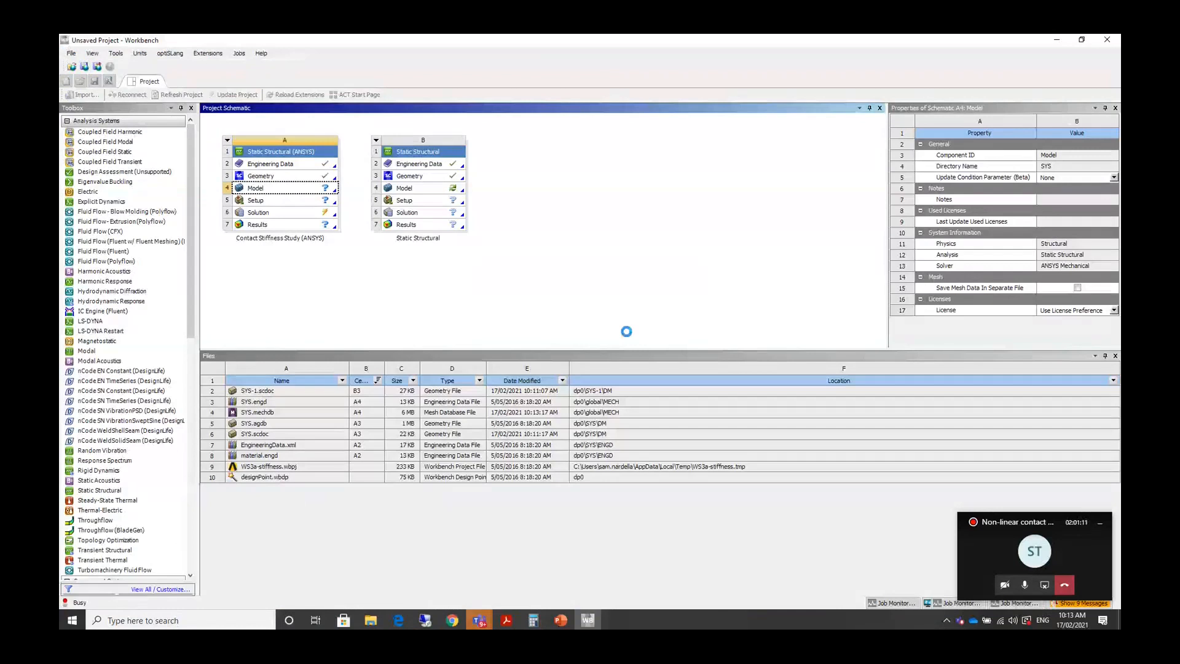
Reopen the SNLWS03.1-stiffness archive in Workbench and open the Contact Stiffness Study's model in Mechanical.
right_click(477, 275)
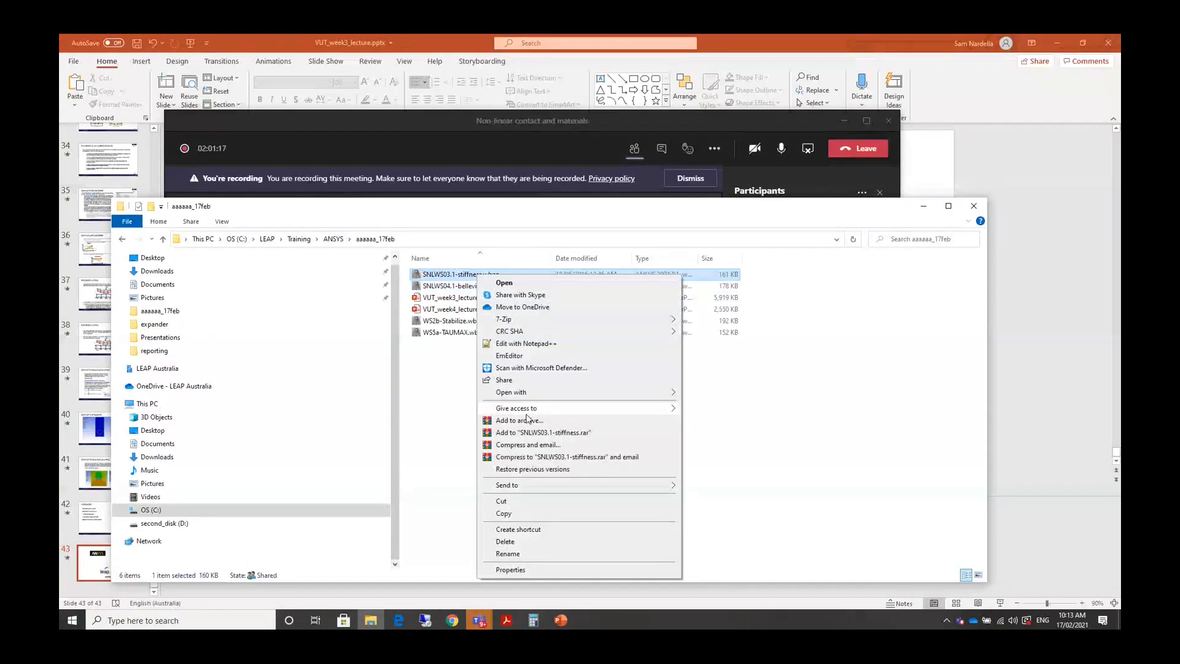
mouse_move(529, 392)
left_click(737, 408)
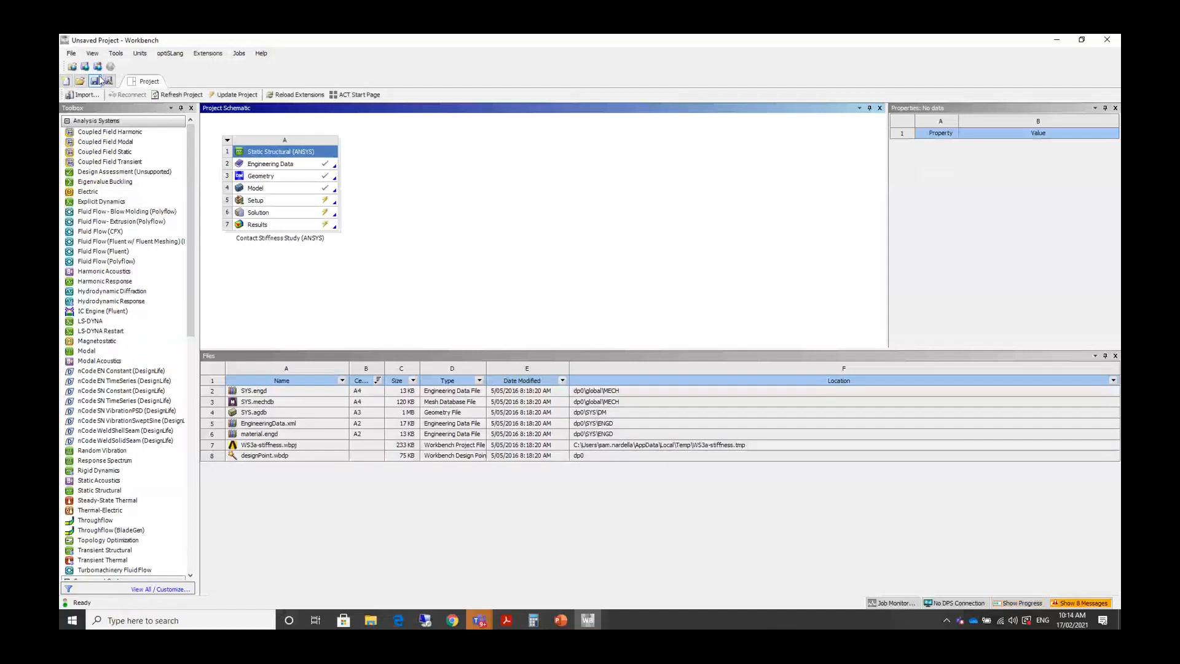
double_click(305, 189)
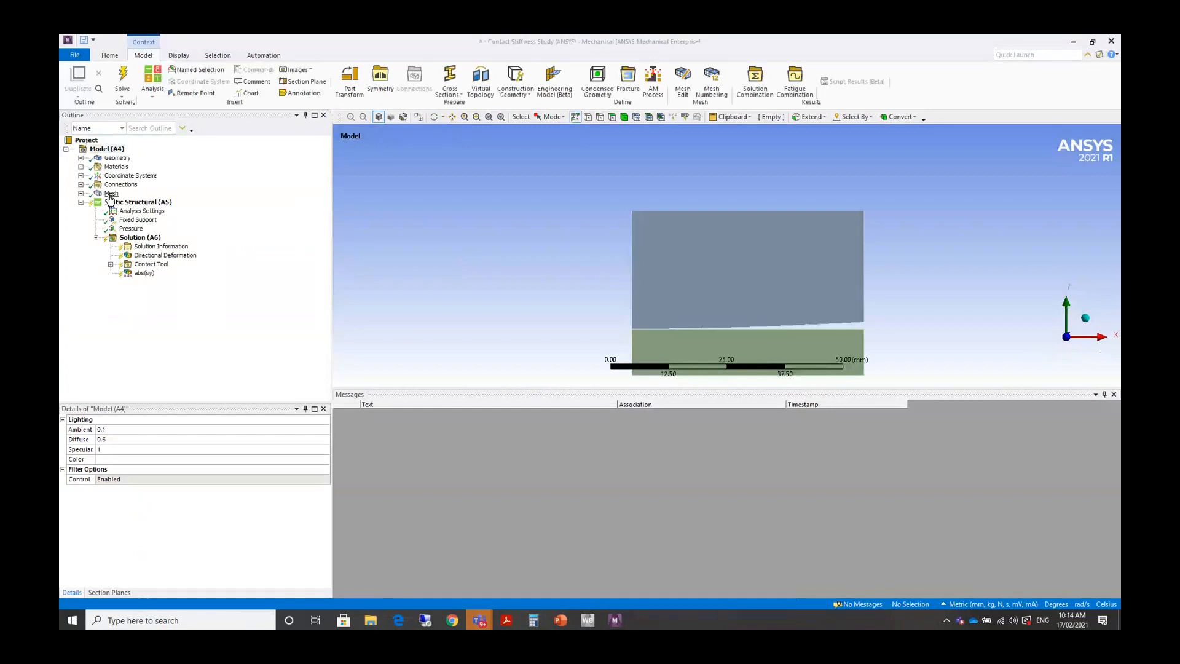
Examine the mesh around the contact zone and the frictionless contact between the two surface bodies.
left_click(110, 193)
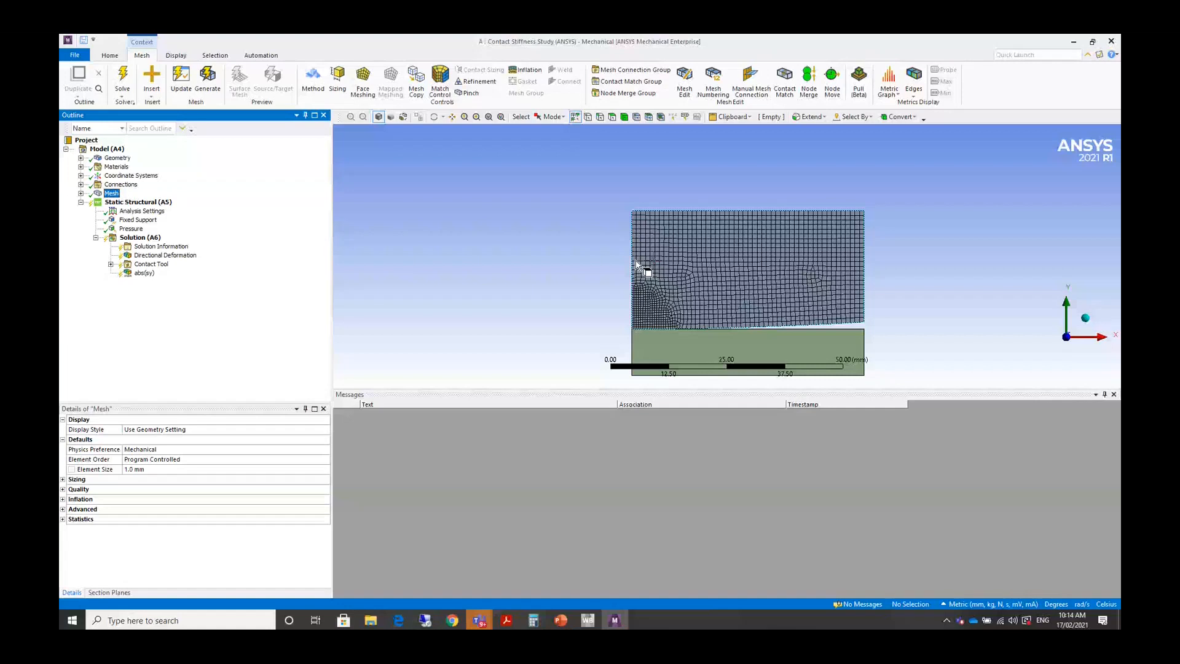
middle_click_drag(735, 279, 665, 221, "ctrl")
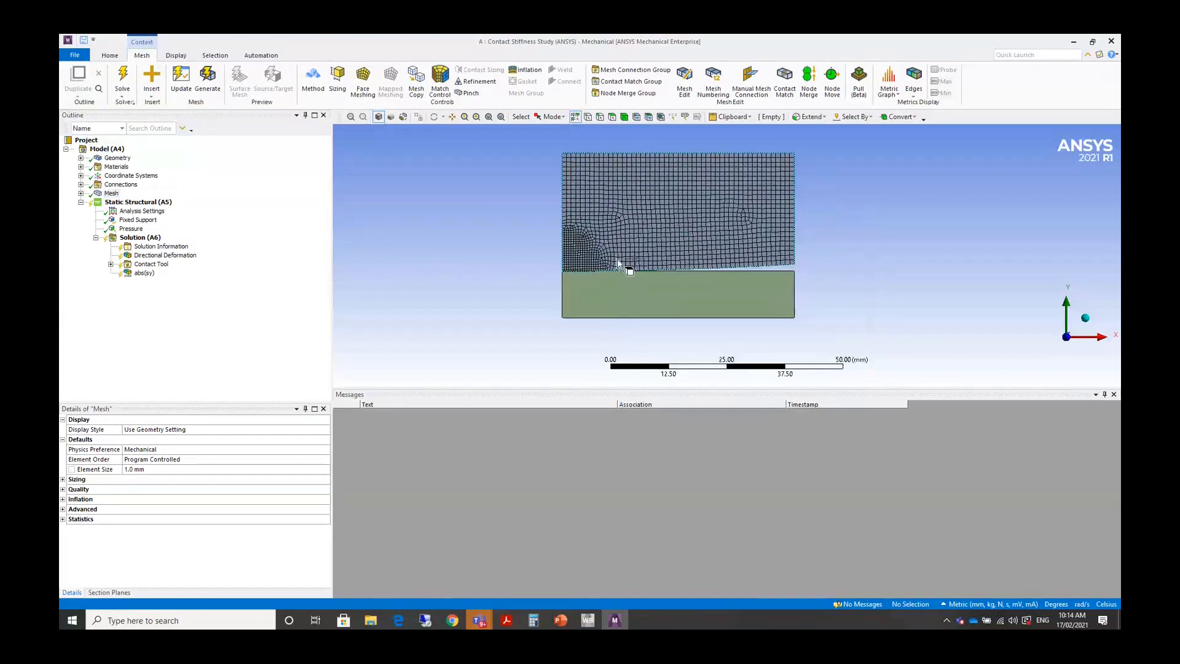
left_click(80, 185)
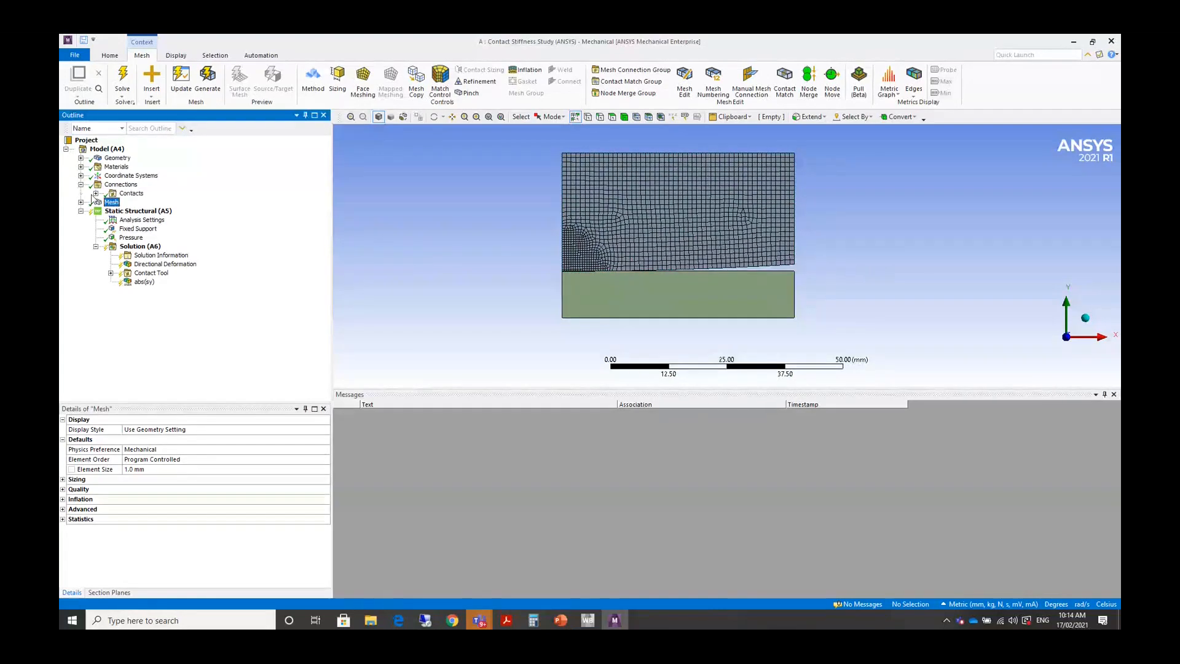
left_click(96, 193)
left_click(139, 203)
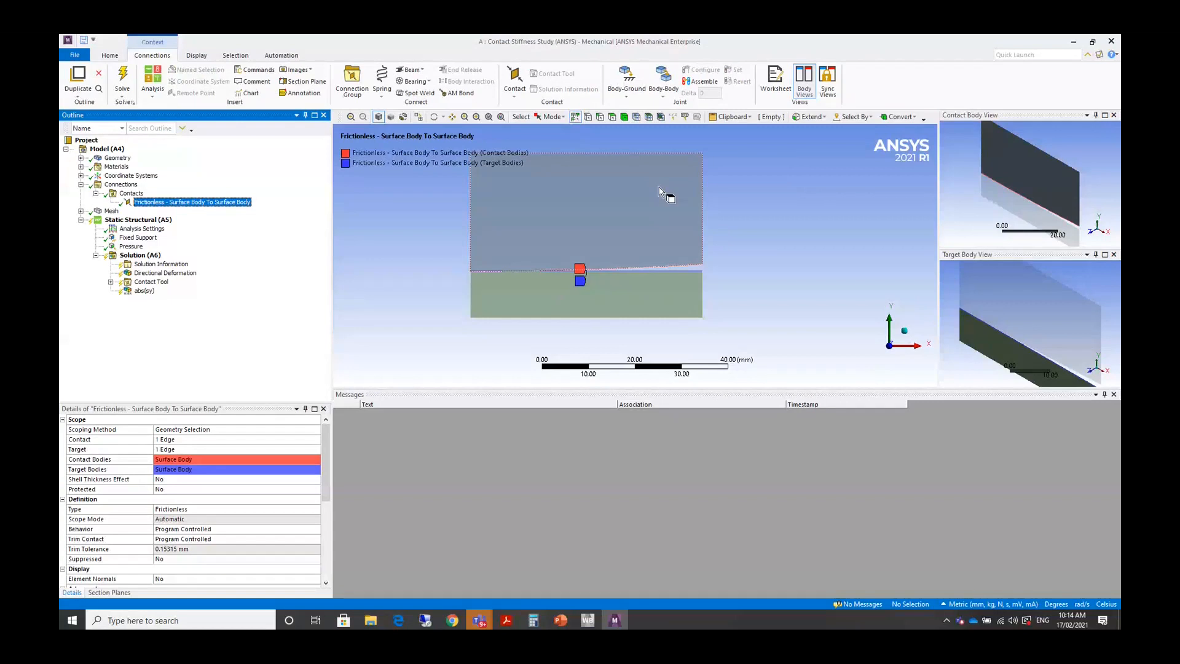
middle_click_drag(694, 283, 712, 308, "ctrl")
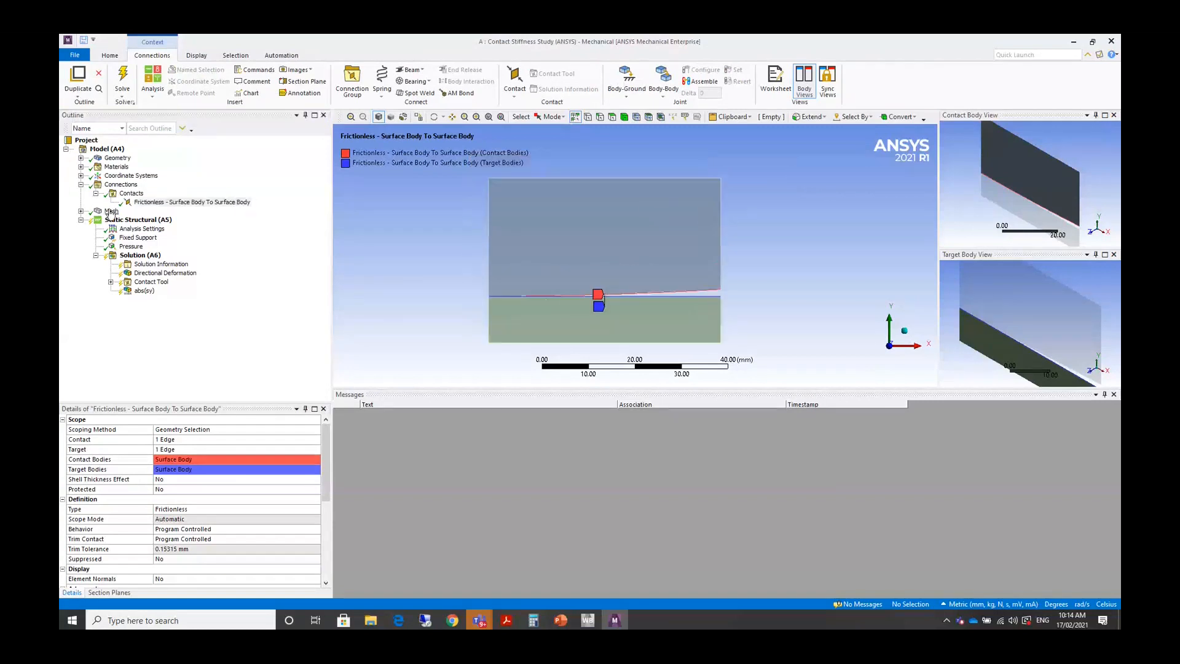
left_click(111, 211)
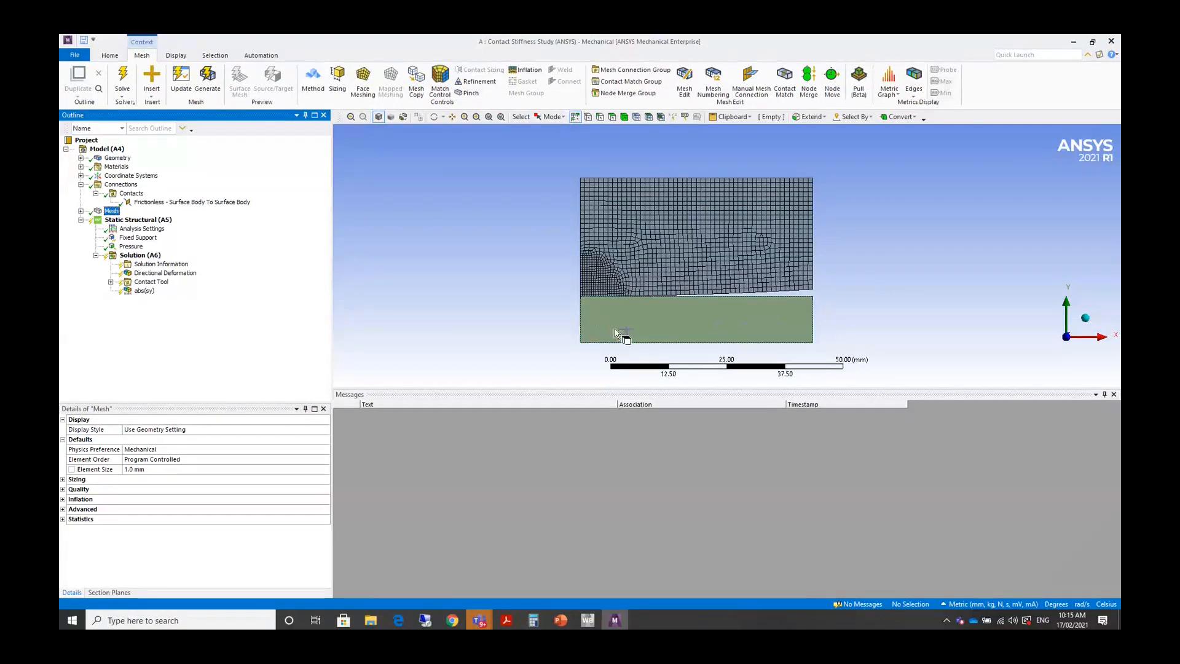
Define the frictionless contact's Normal Stiffness by Factor with a Normal Stiffness Factor of 0.01.
left_click(184, 202)
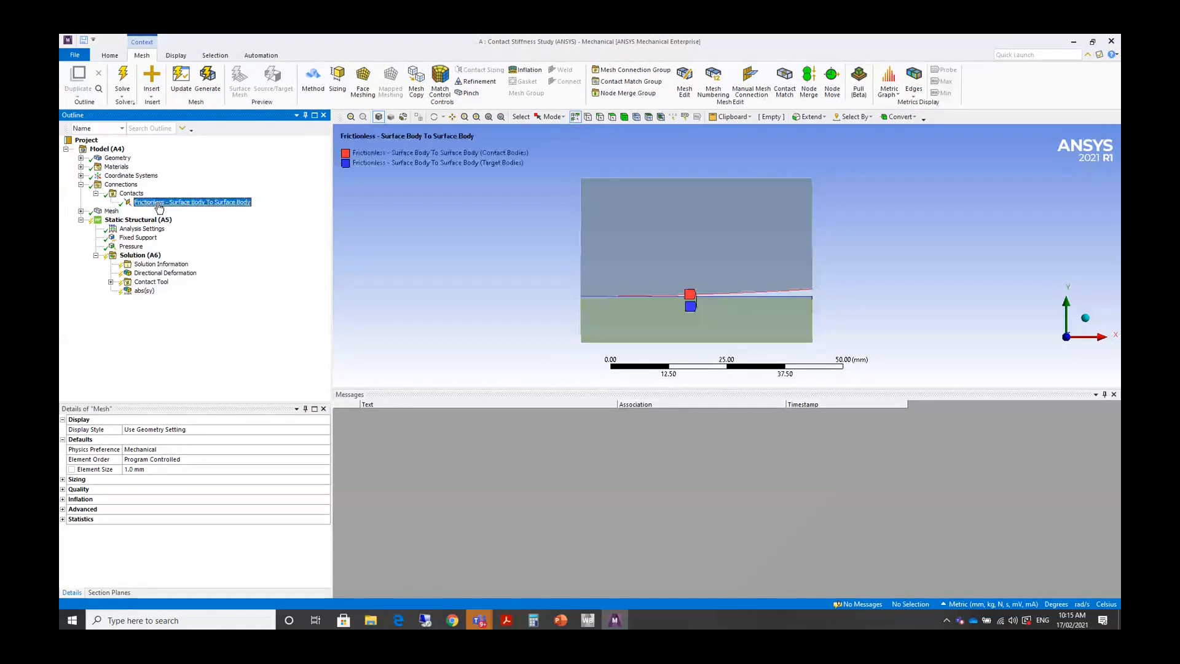
left_click_drag(325, 462, 319, 553)
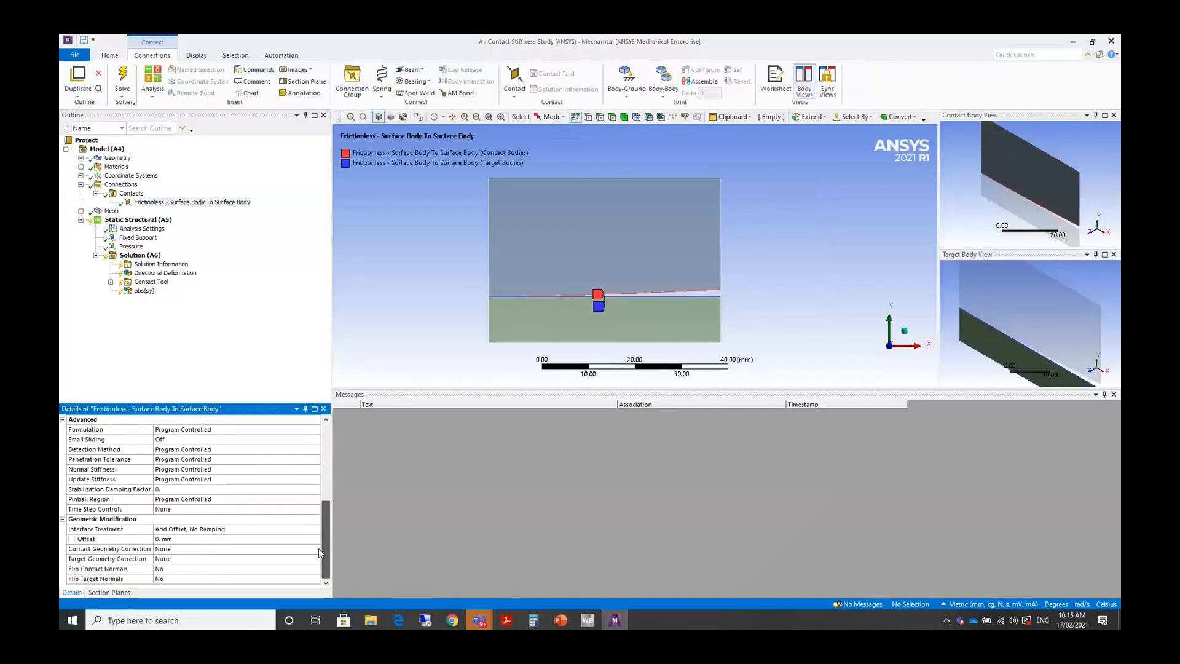
left_click(167, 471)
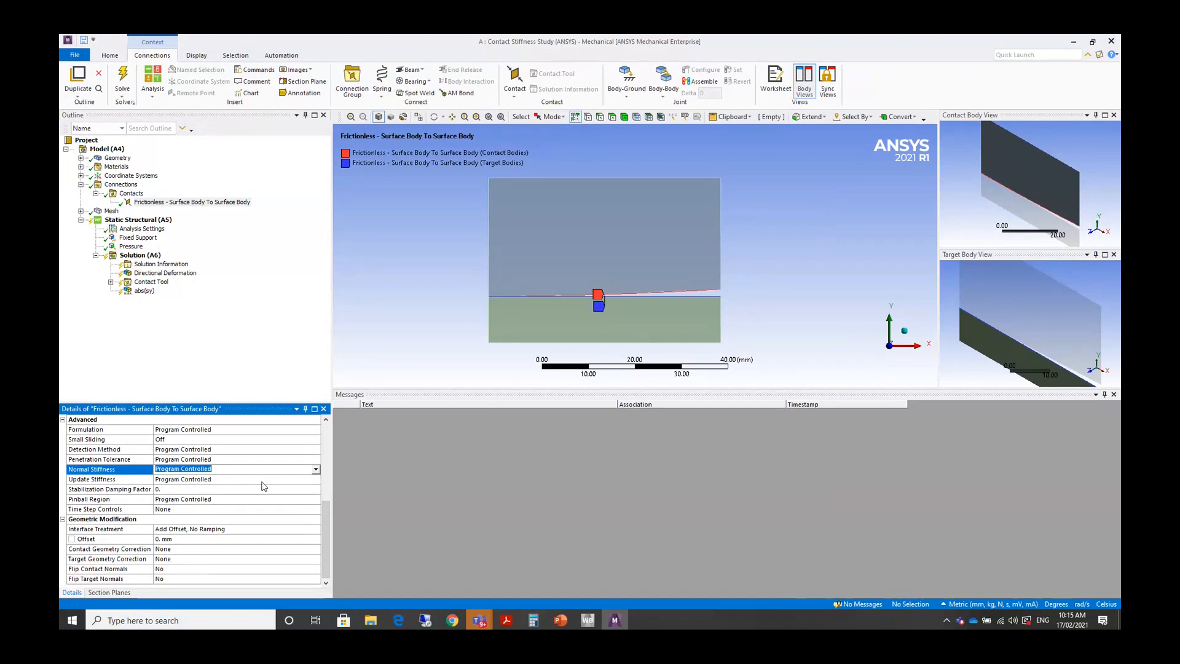
left_click(316, 469)
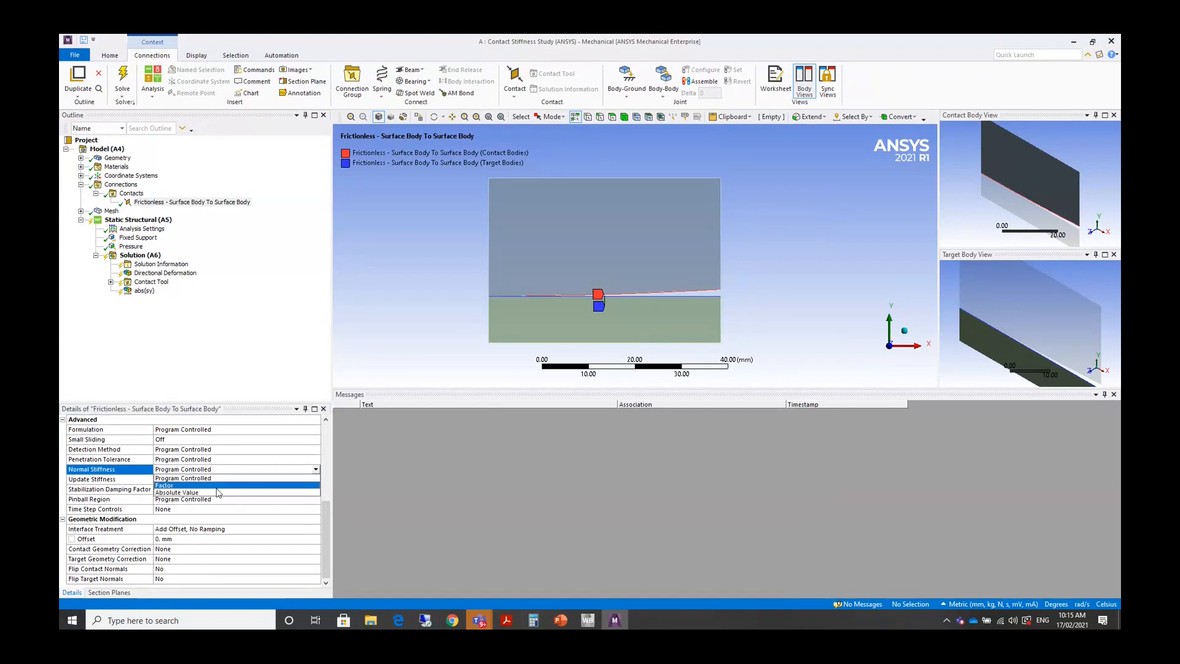
left_click(164, 486)
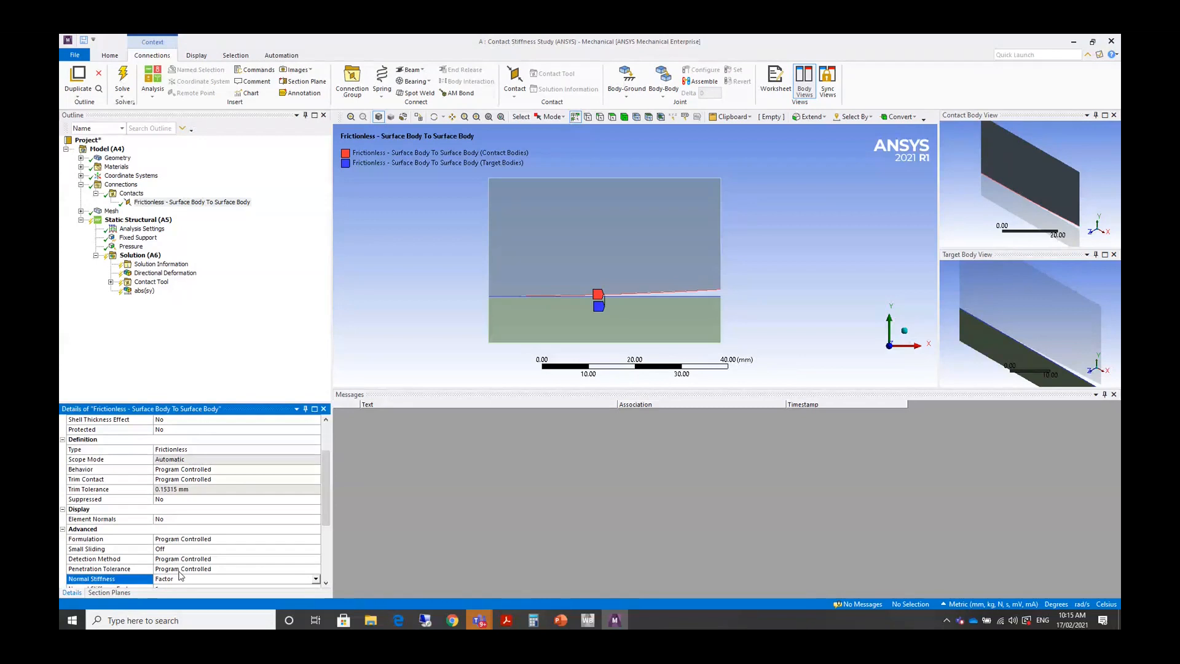
scroll(181, 576, "down", 3)
left_click(164, 499)
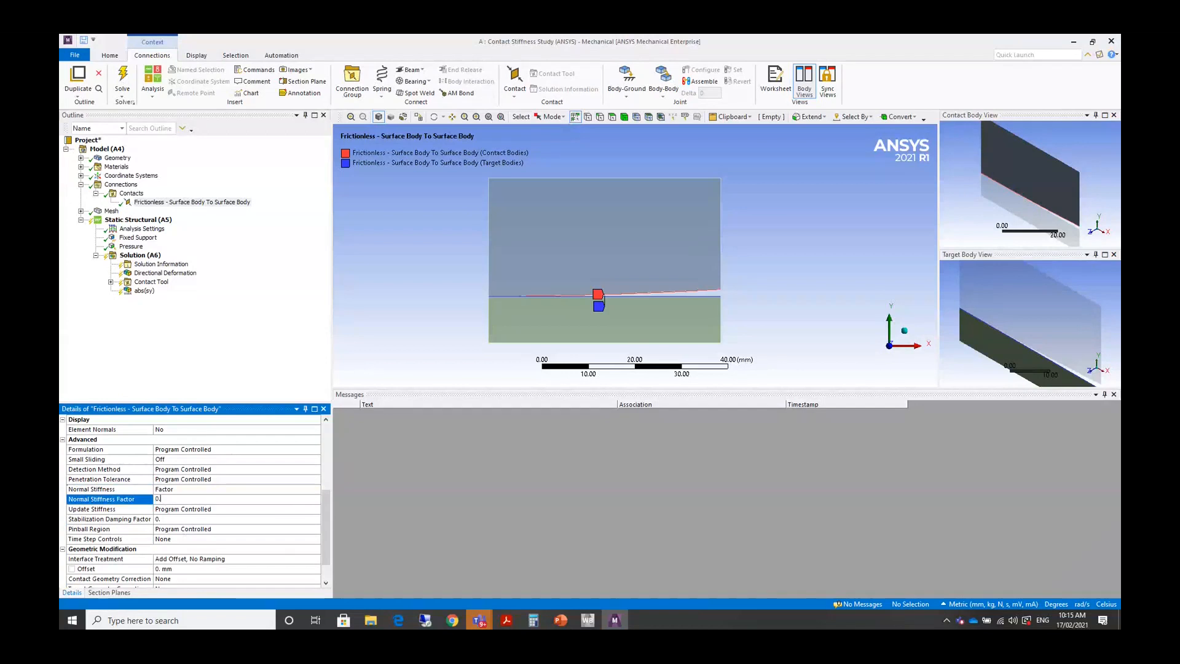
type("01")
left_click(381, 307)
Set the frictionless contact's Update Stiffness to Each Iteration.
left_click(175, 509)
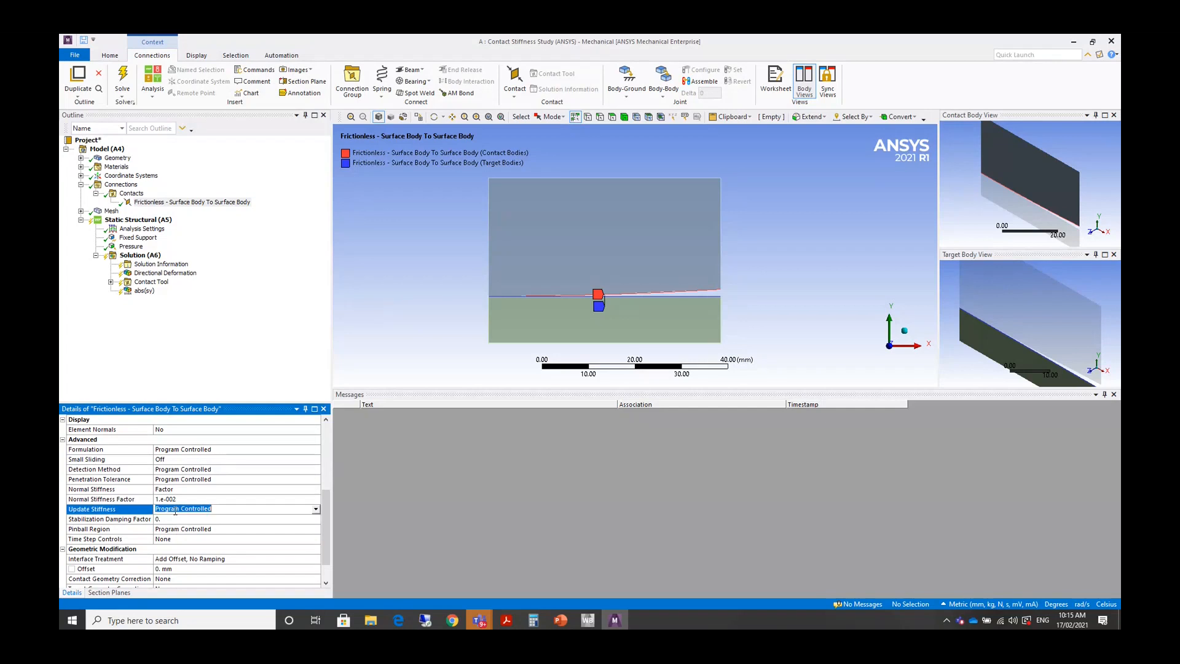
left_click(317, 509)
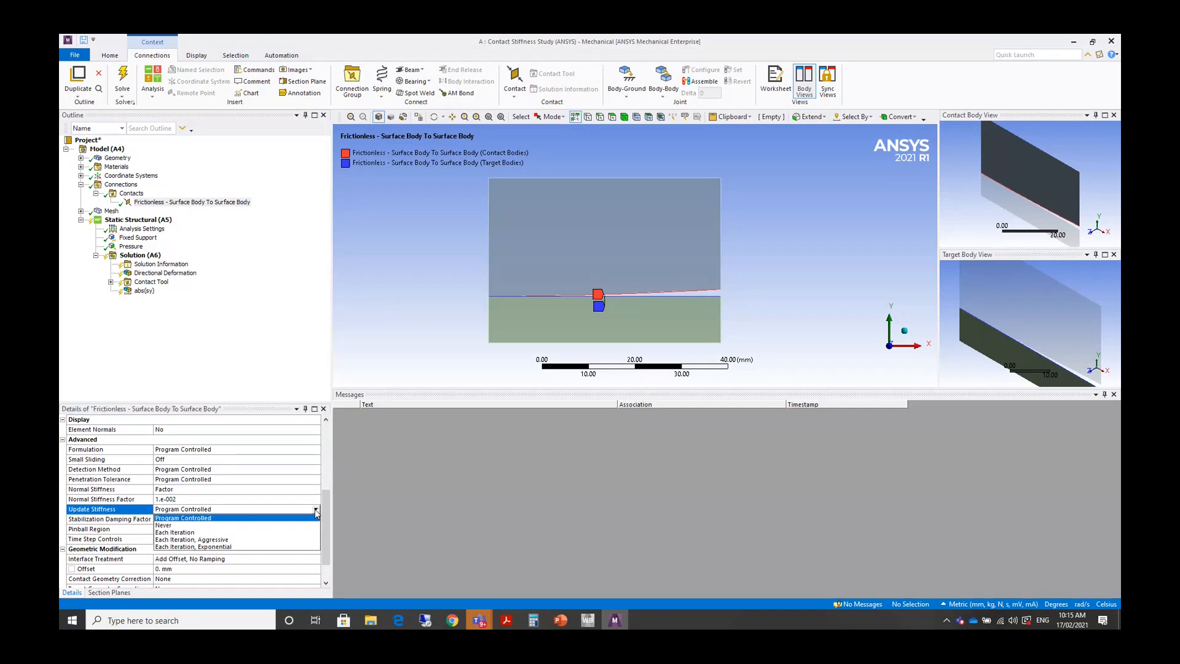
left_click(192, 533)
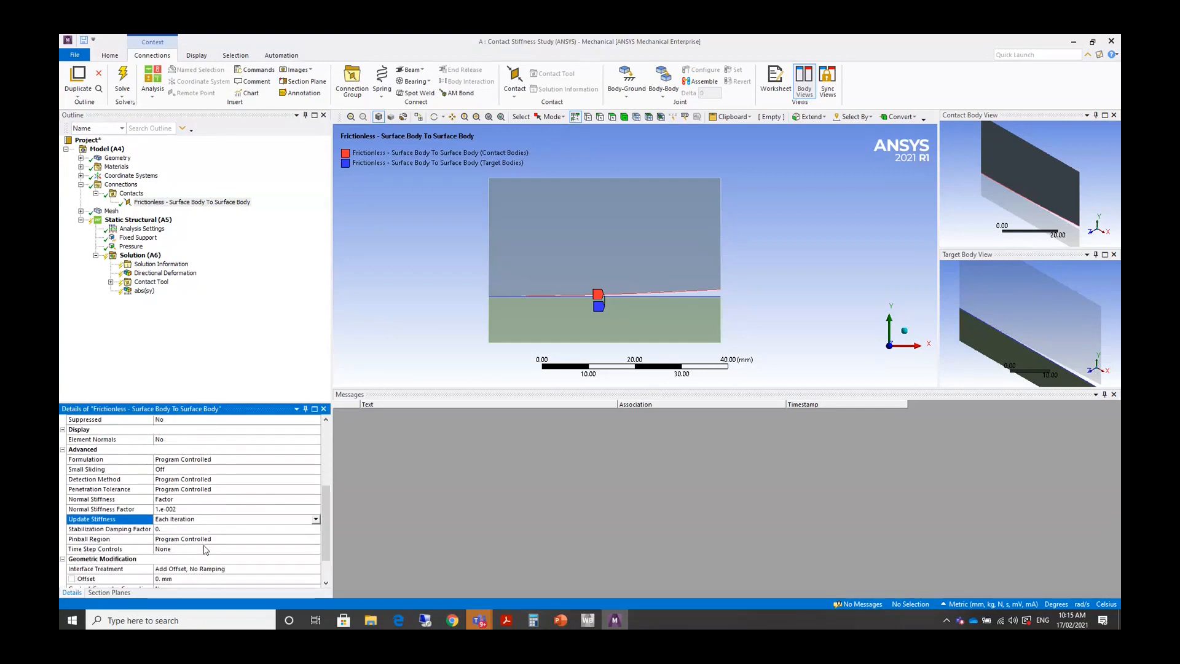
scroll(191, 553, "up", 4)
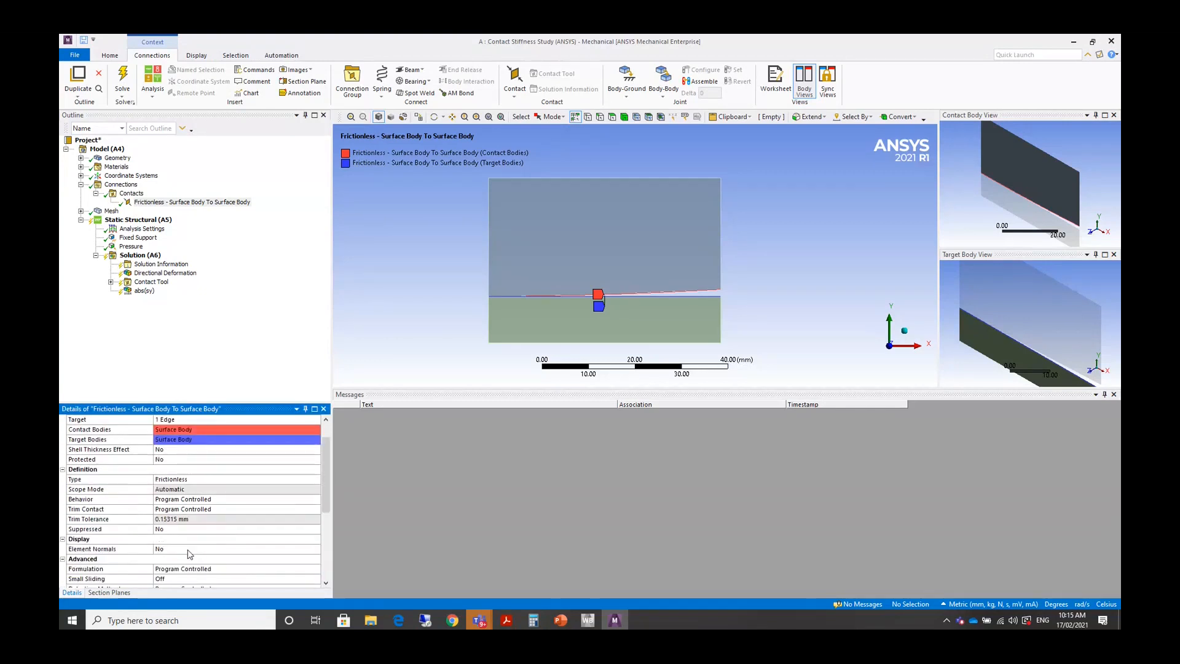
Solve the Static Structural analysis and follow its force convergence in Solution Information.
left_click(111, 282)
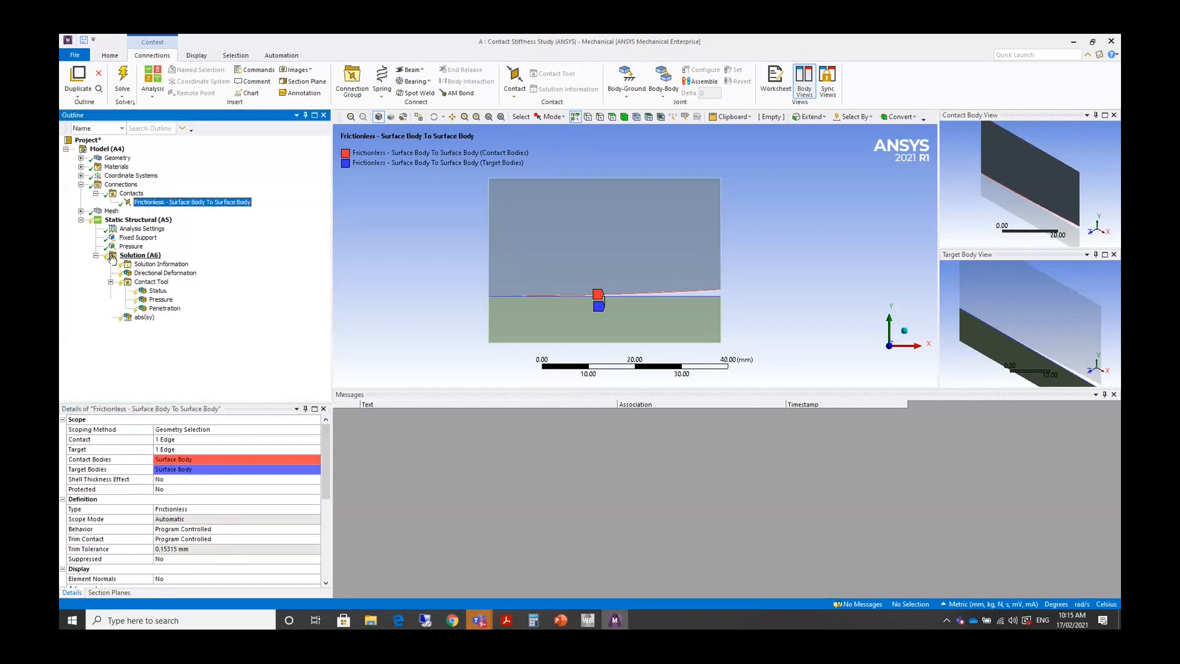
left_click(132, 220)
right_click(142, 221)
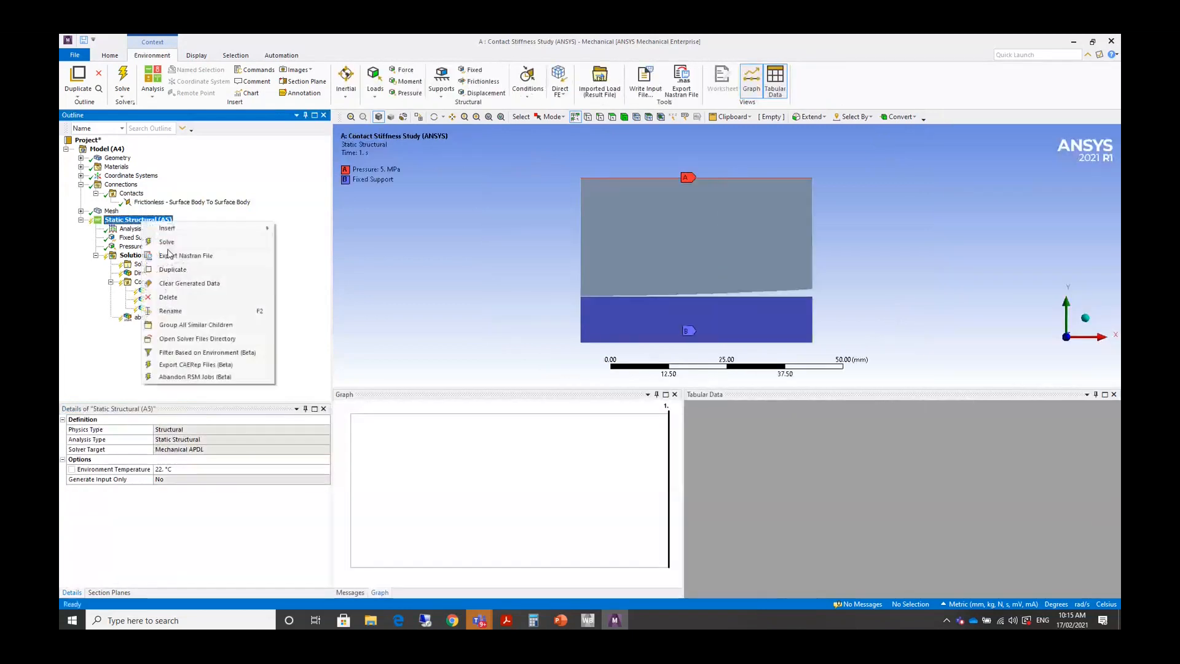
left_click(167, 243)
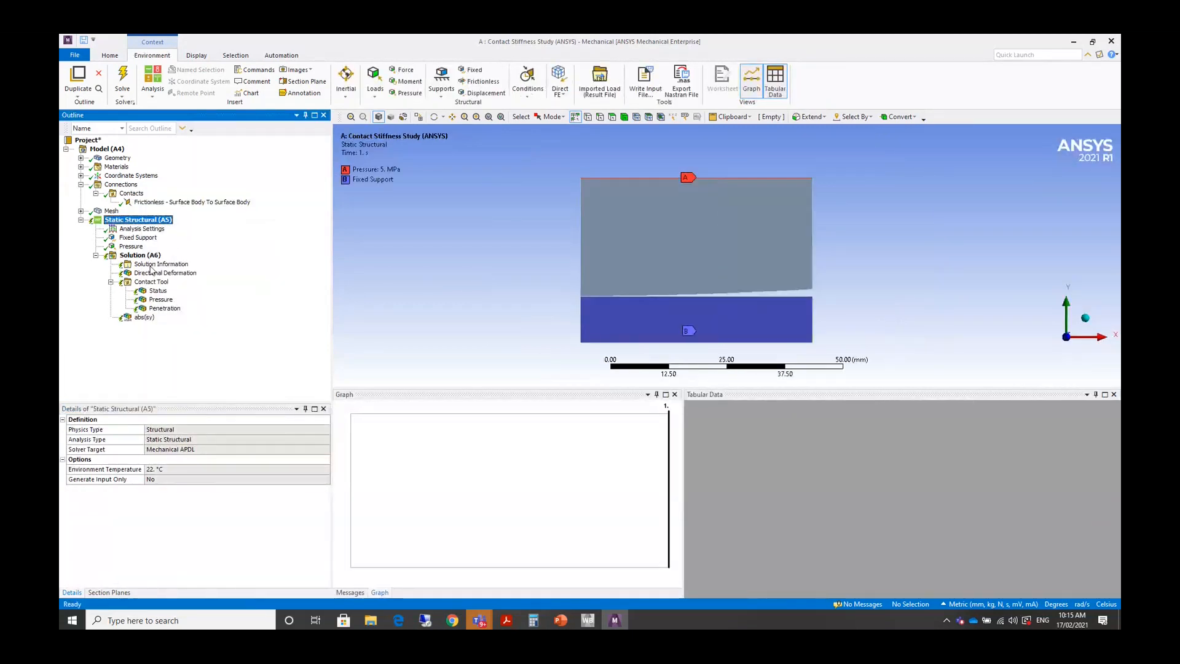
left_click(151, 266)
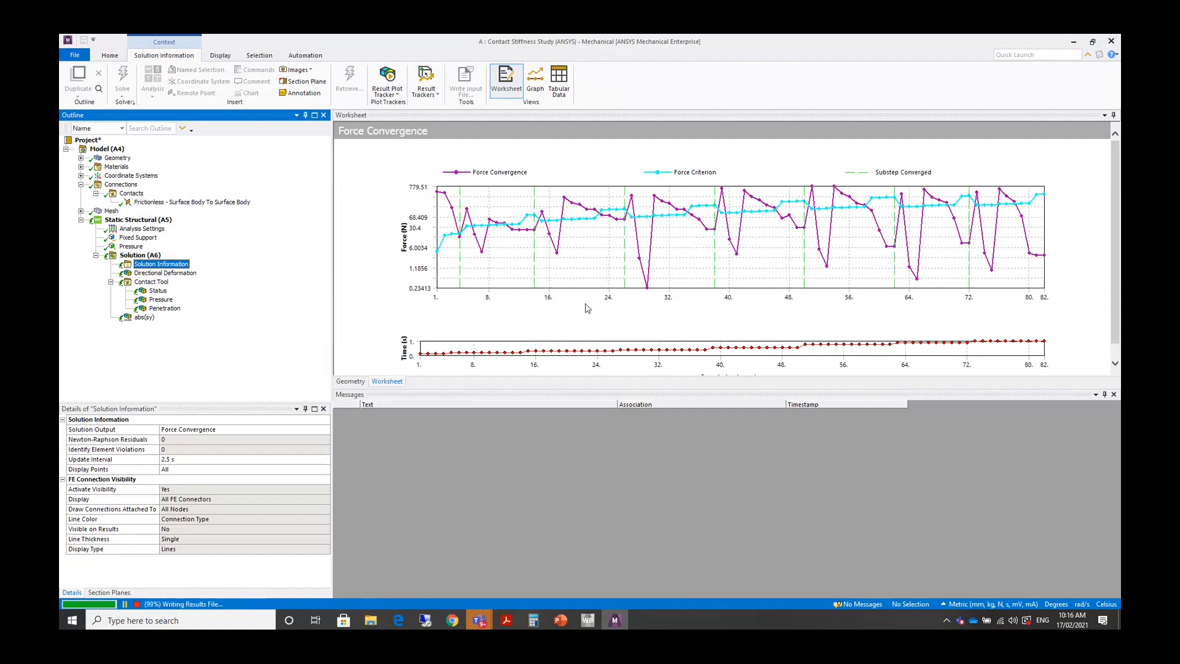
View the directional deformation, and capture an image of the contact pressure beneath the Contact Tool's Pressure result.
left_click(167, 274)
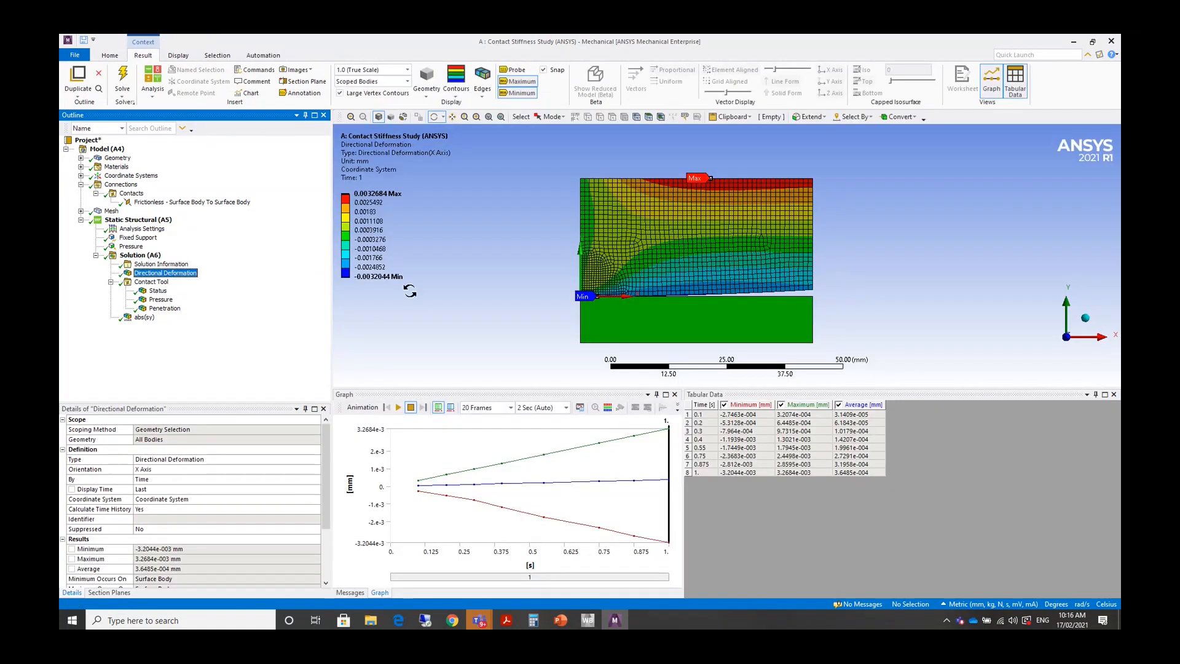
left_click(161, 301)
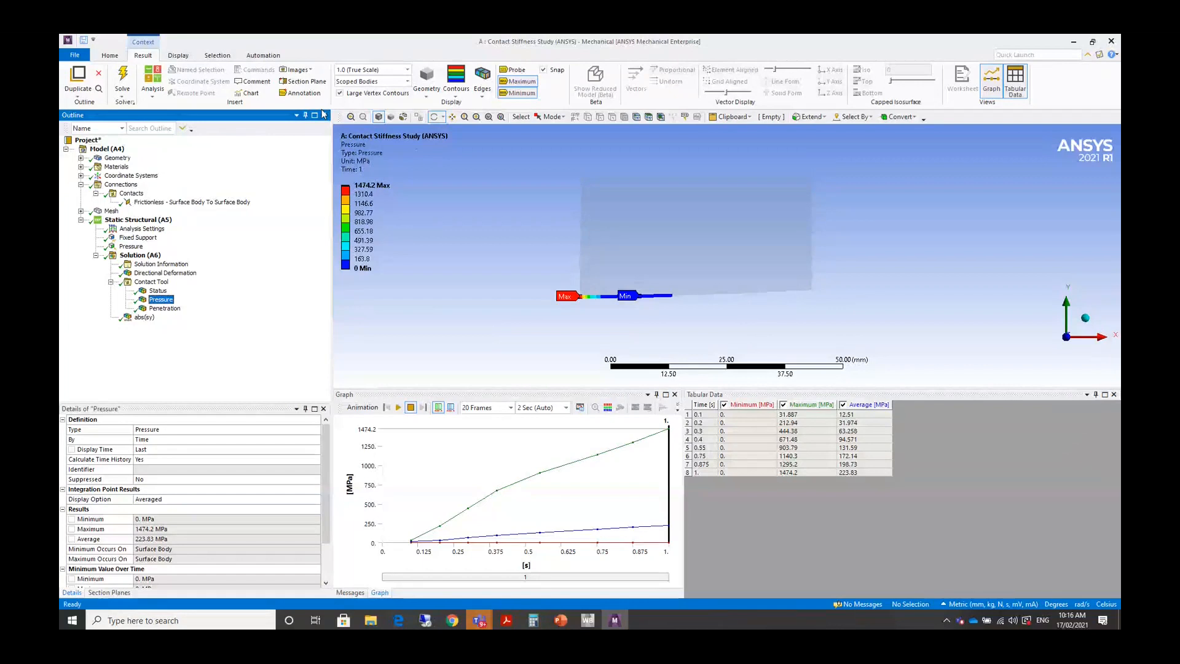
left_click(110, 55)
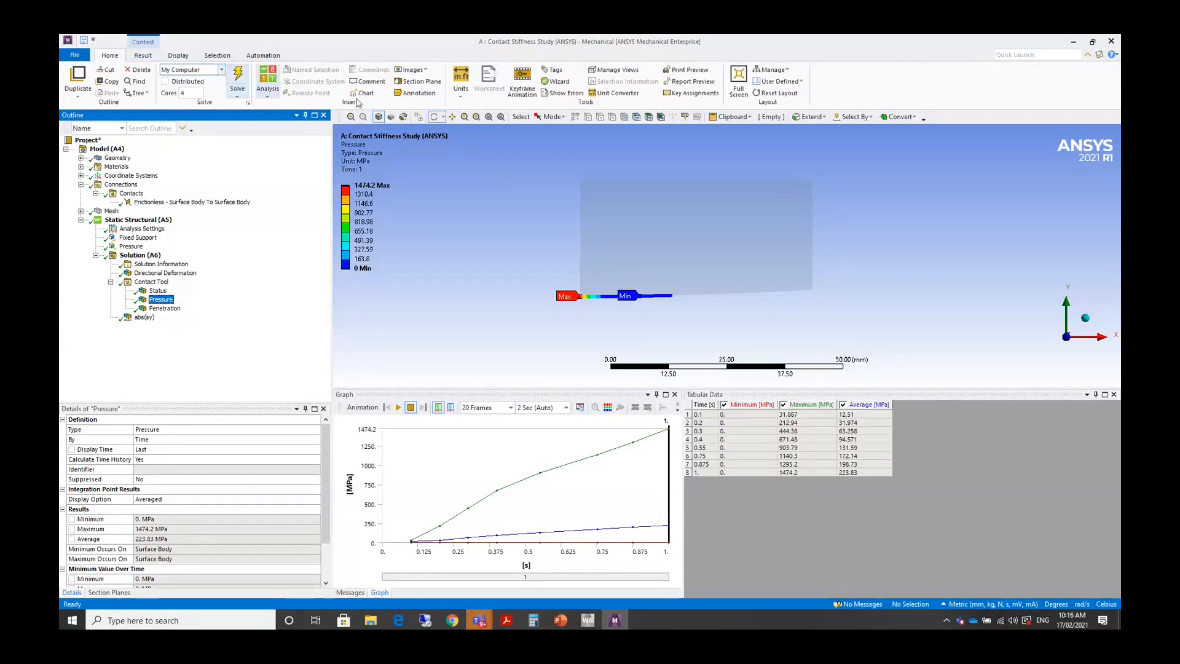
left_click(423, 71)
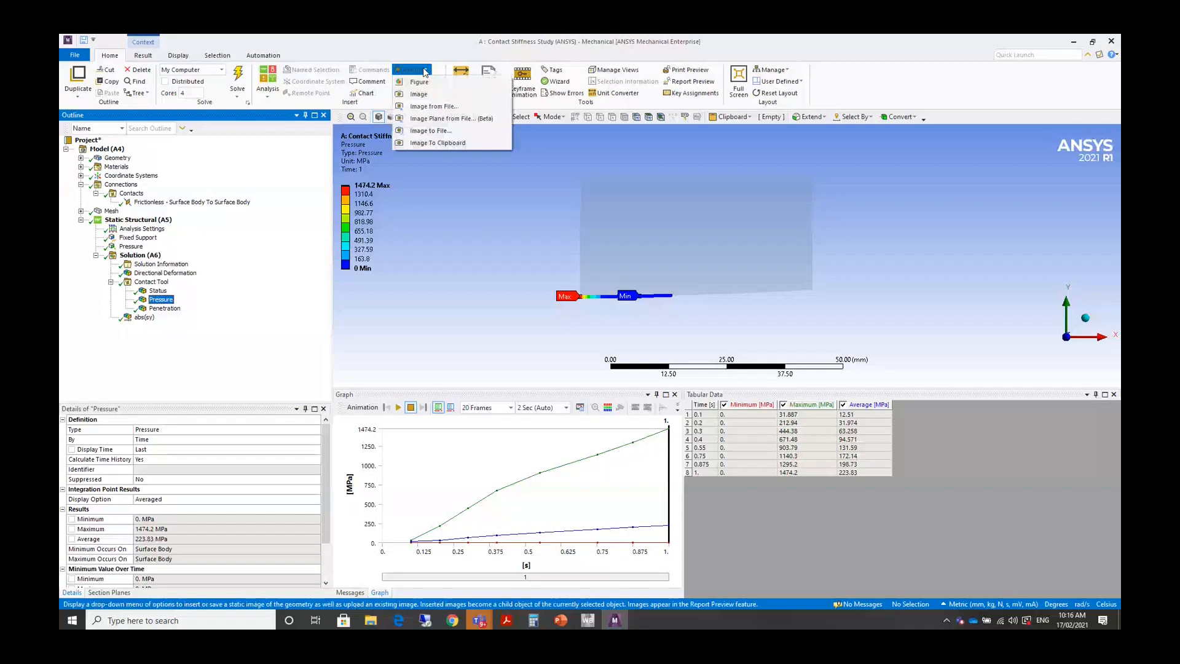
left_click(421, 94)
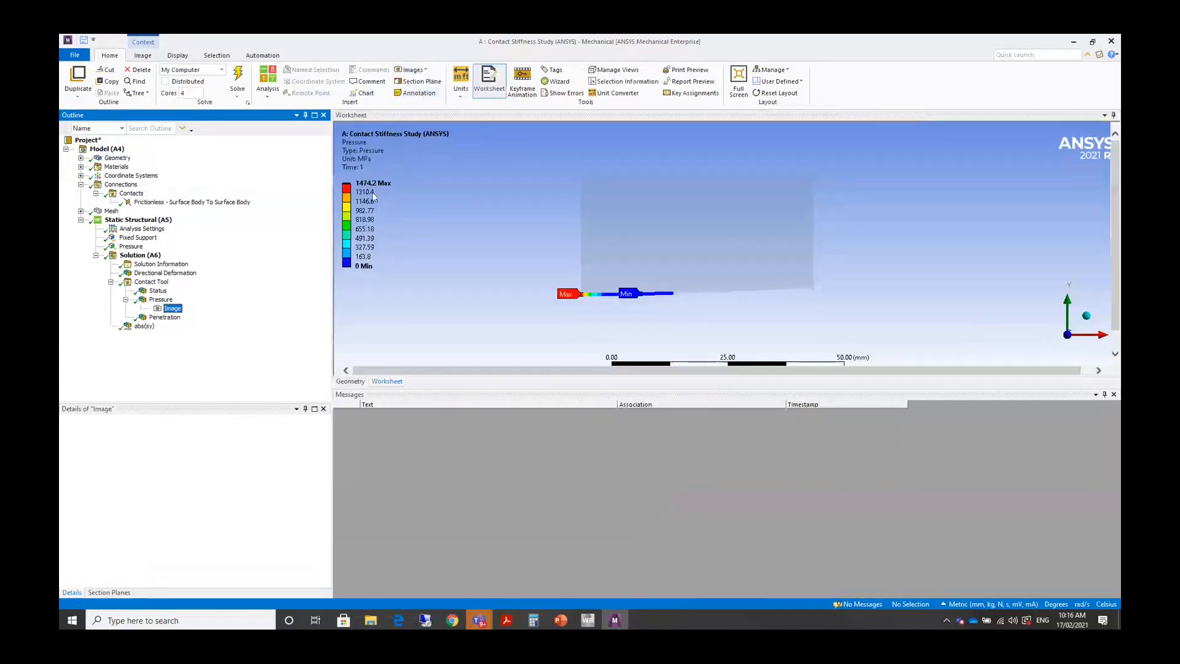
Capture an image of the contact penetration beneath the Contact Tool's Penetration result.
key("Down")
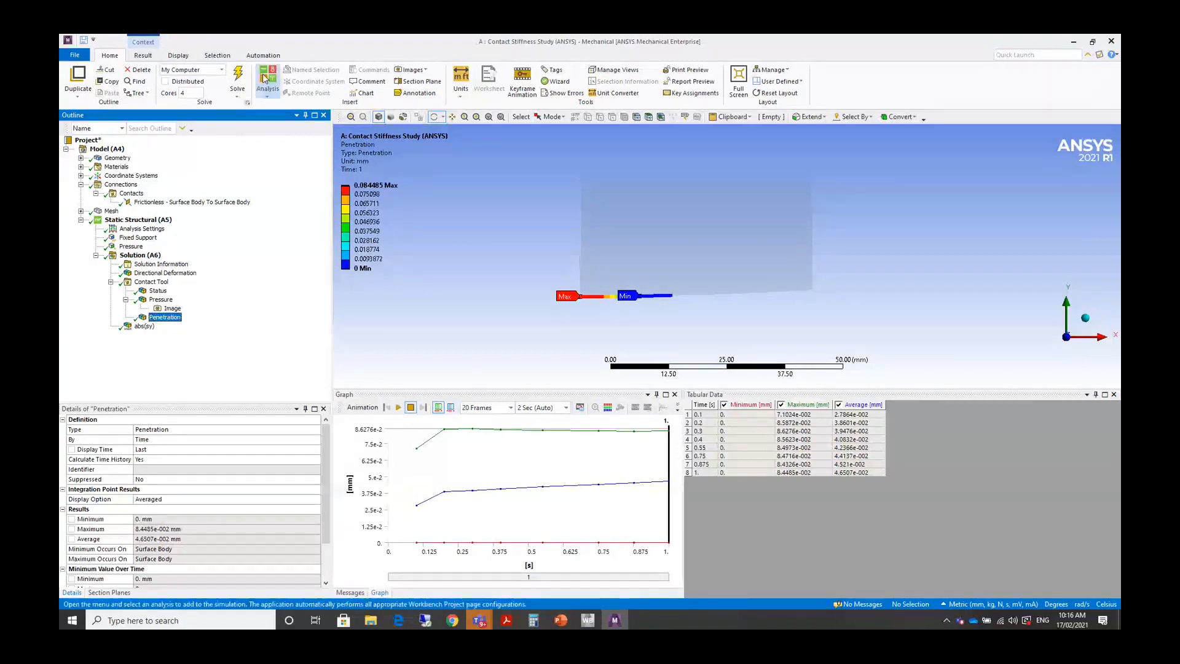
left_click(410, 70)
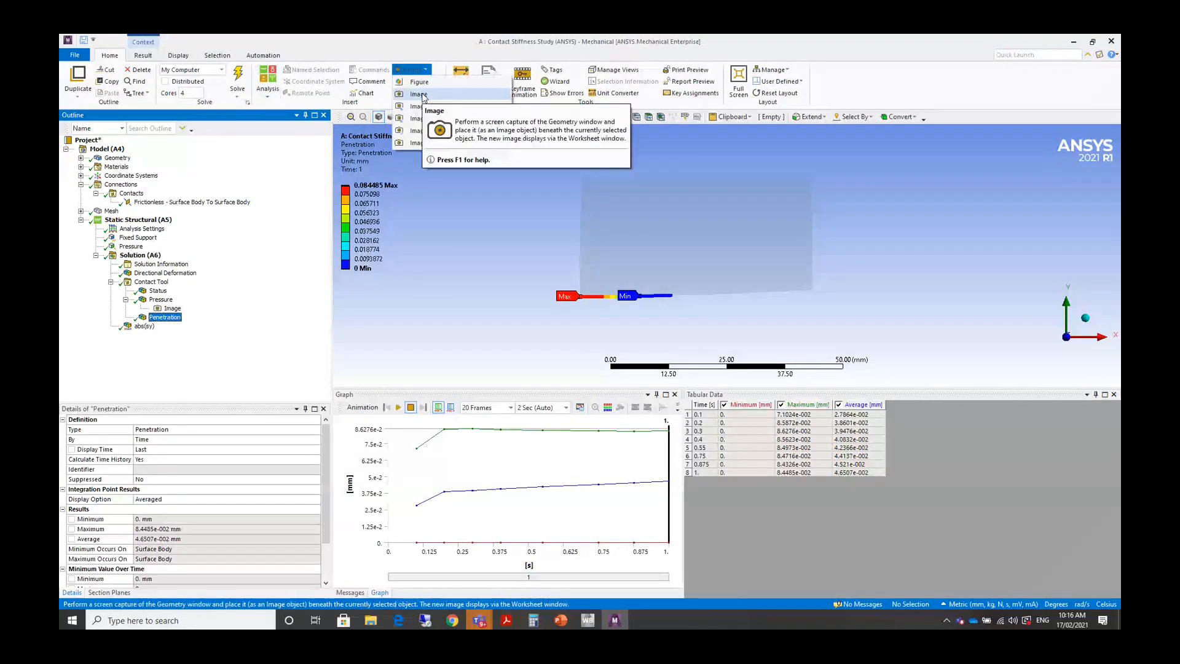
left_click(422, 97)
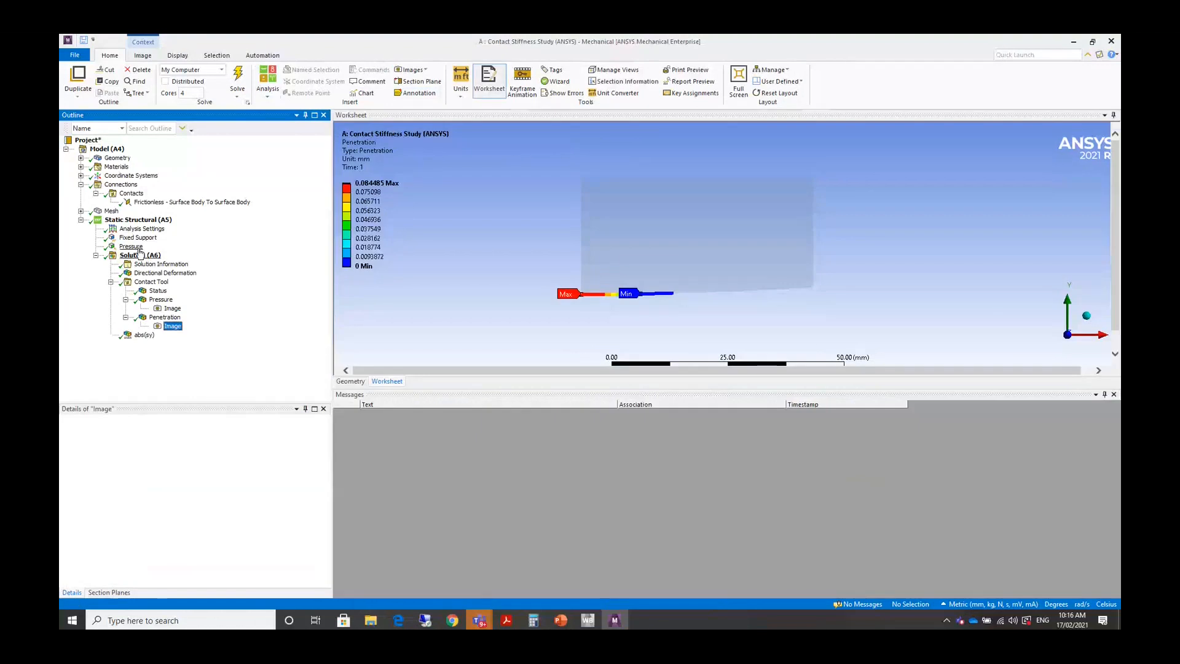
Set the frictionless contact's Normal Stiffness Factor to 1.
left_click(179, 202)
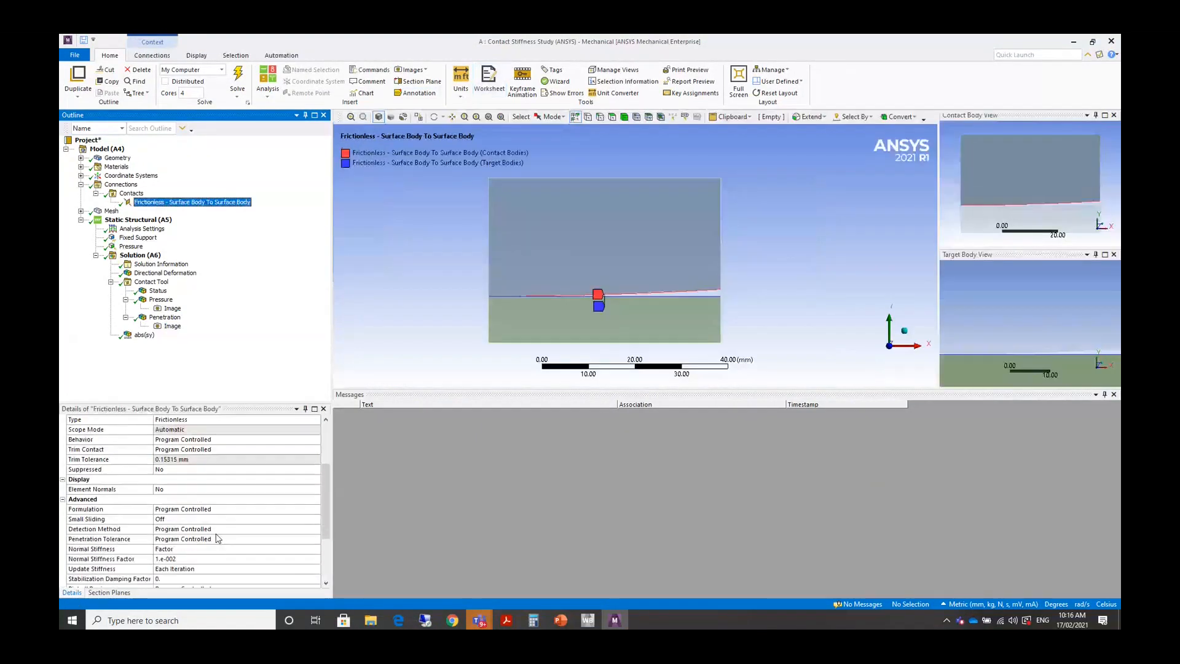
scroll(197, 522, "down", 2)
left_click(174, 498)
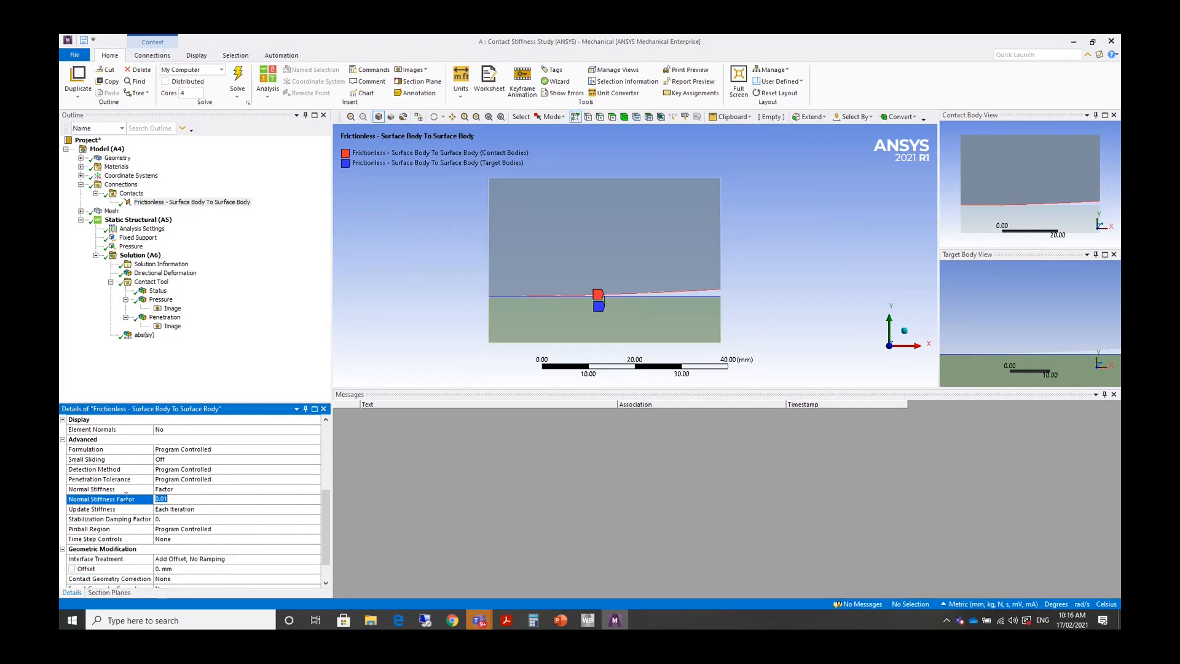
type("1")
key("Return")
Solve the model again with the changed contact stiffness.
left_click(130, 255)
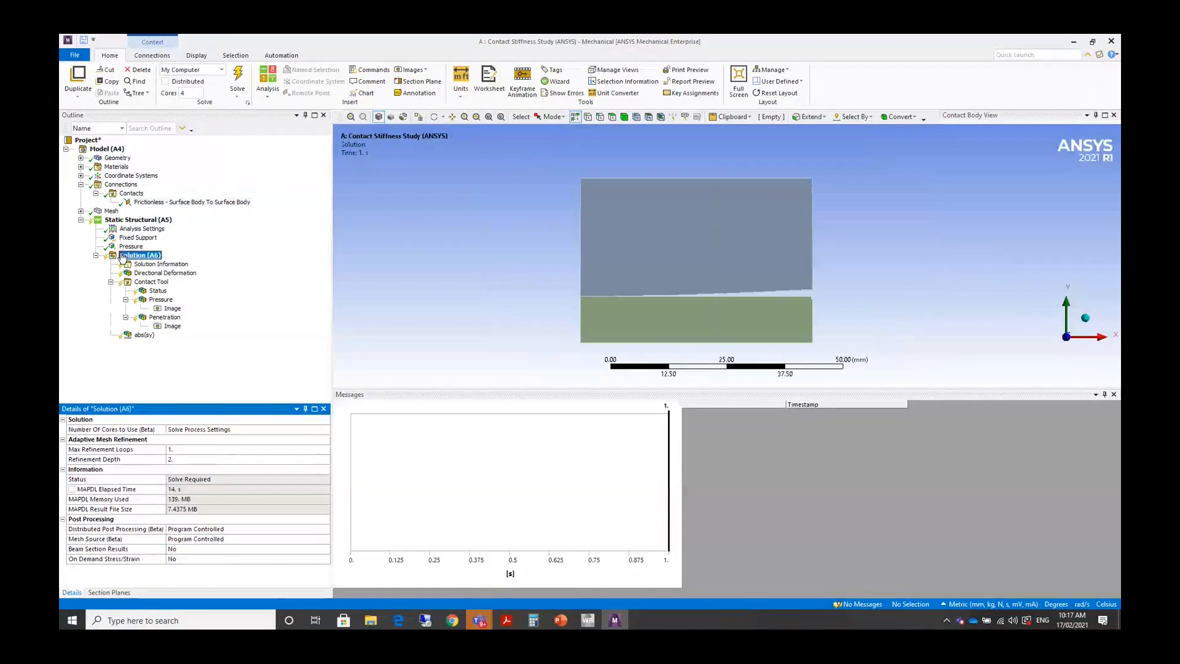
right_click(125, 255)
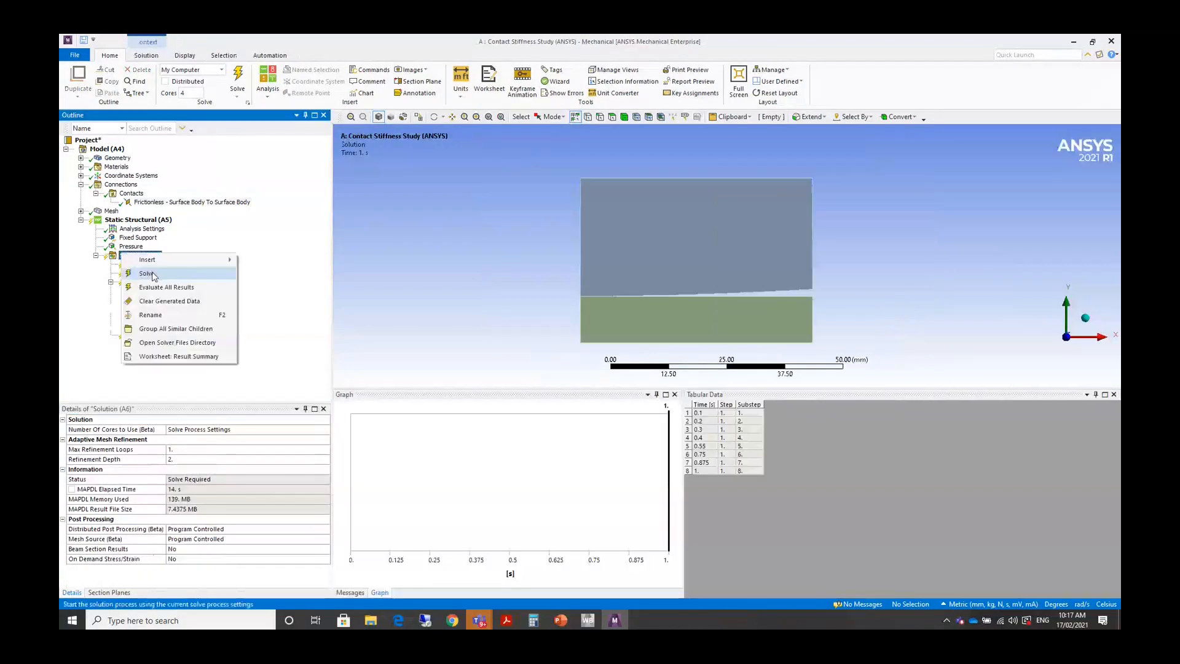
left_click(147, 274)
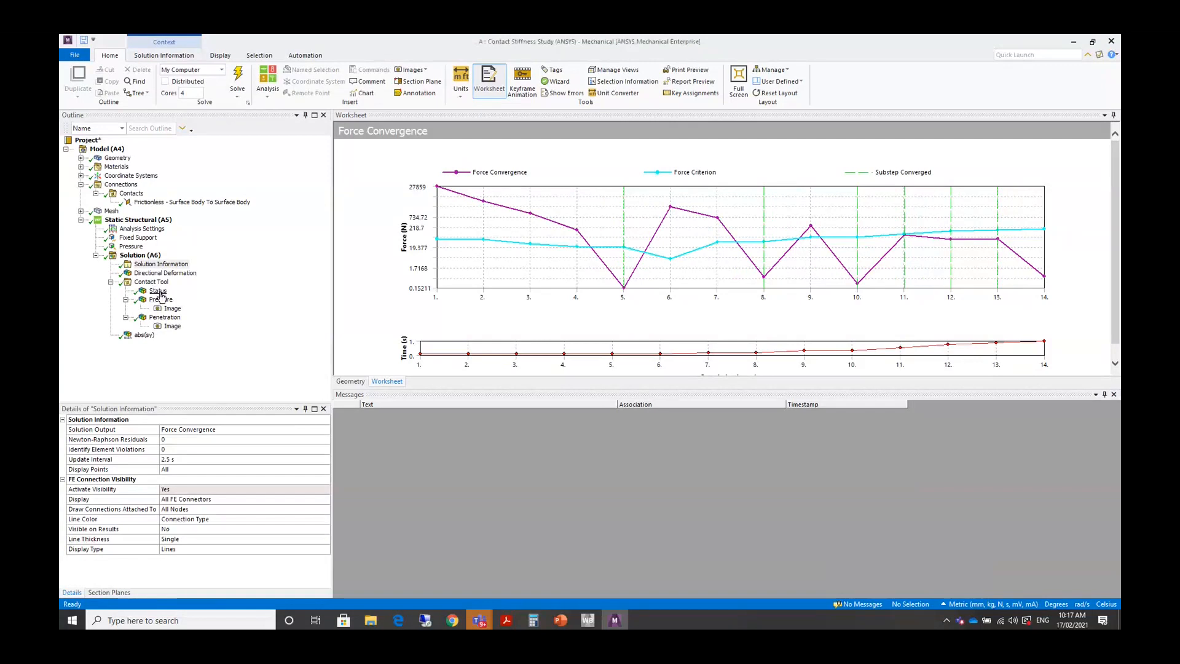
Compare the new contact pressure result with the image captured from the previous solve.
left_click(171, 308)
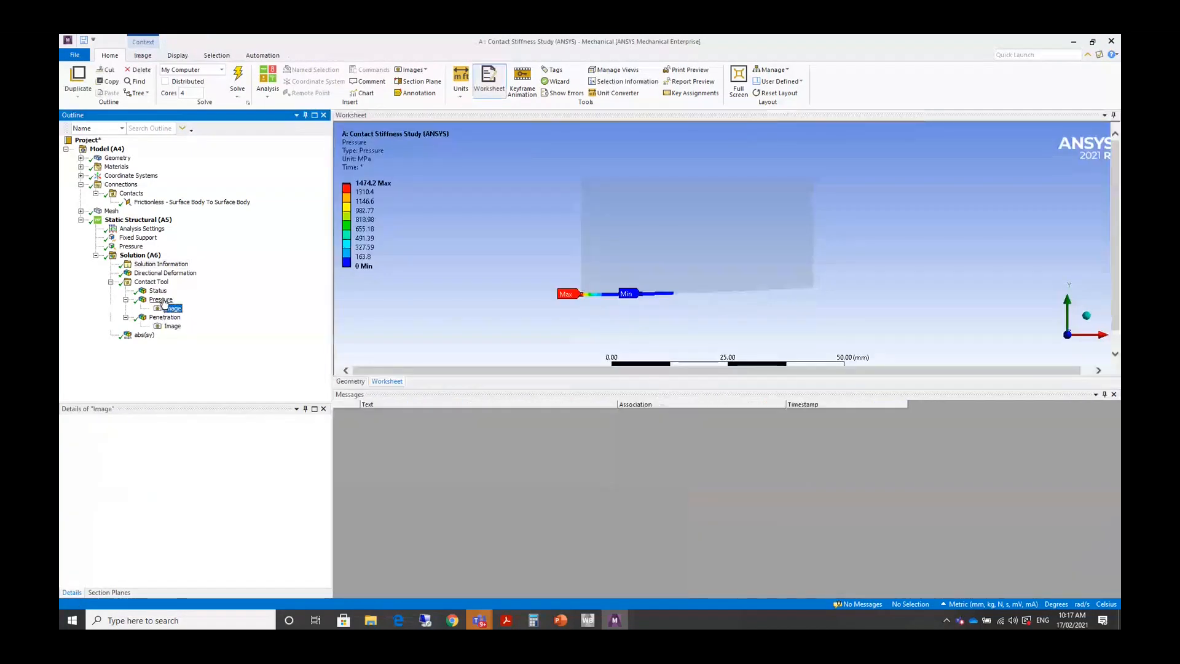
left_click(161, 300)
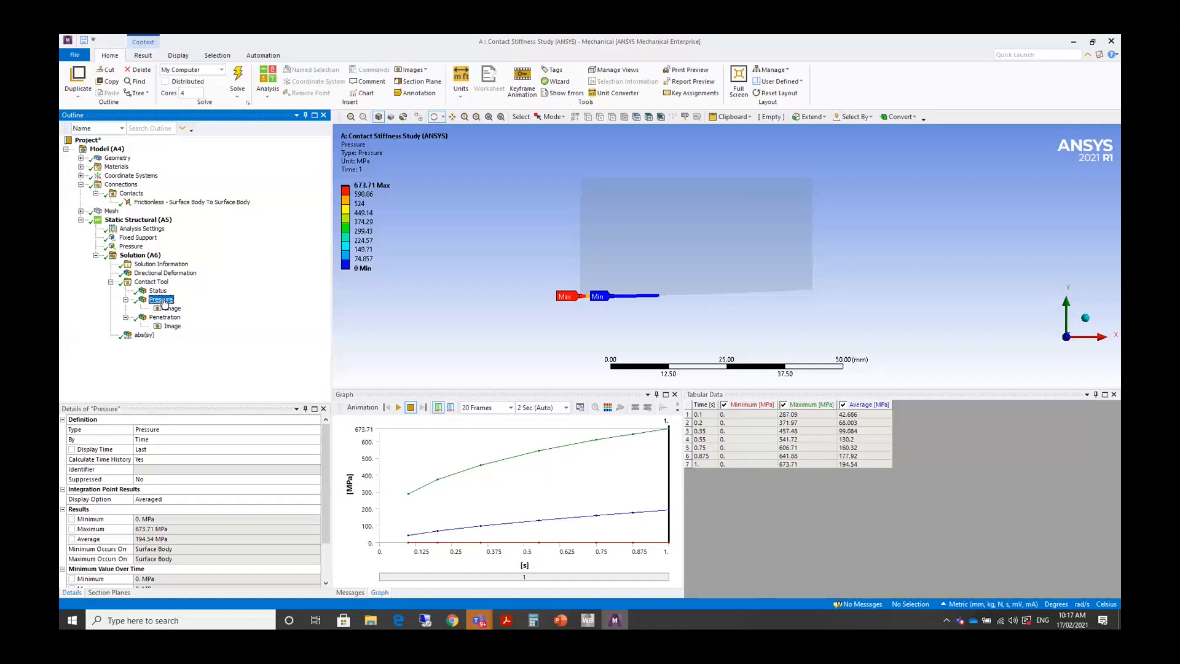
left_click(172, 309)
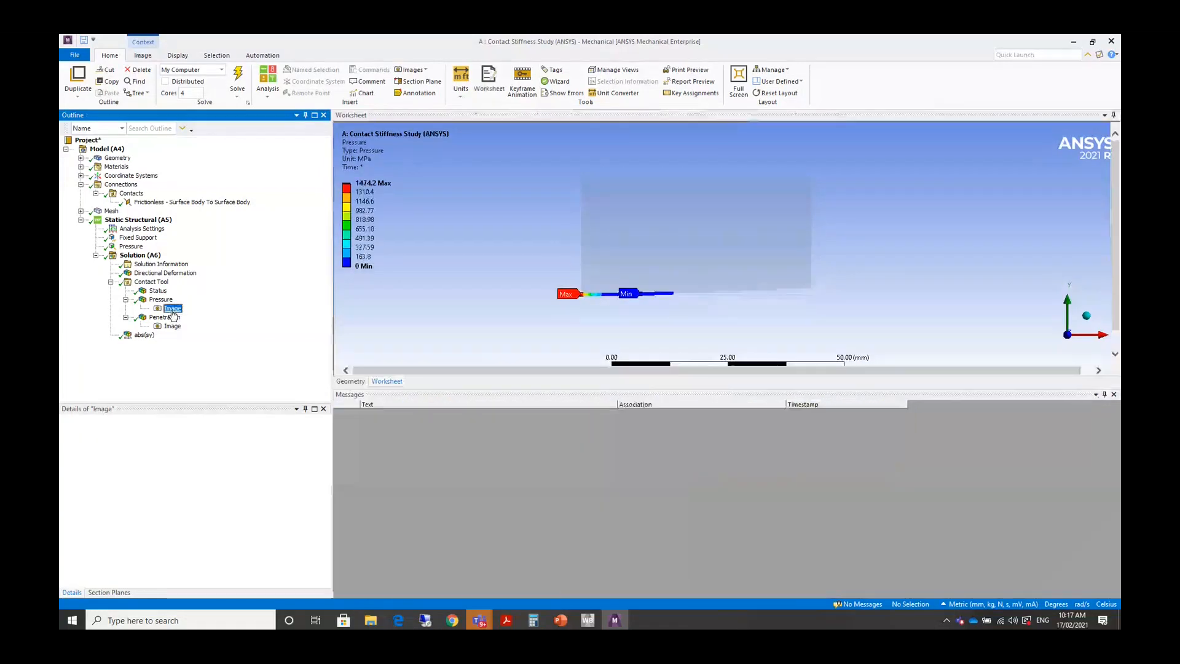
left_click(161, 299)
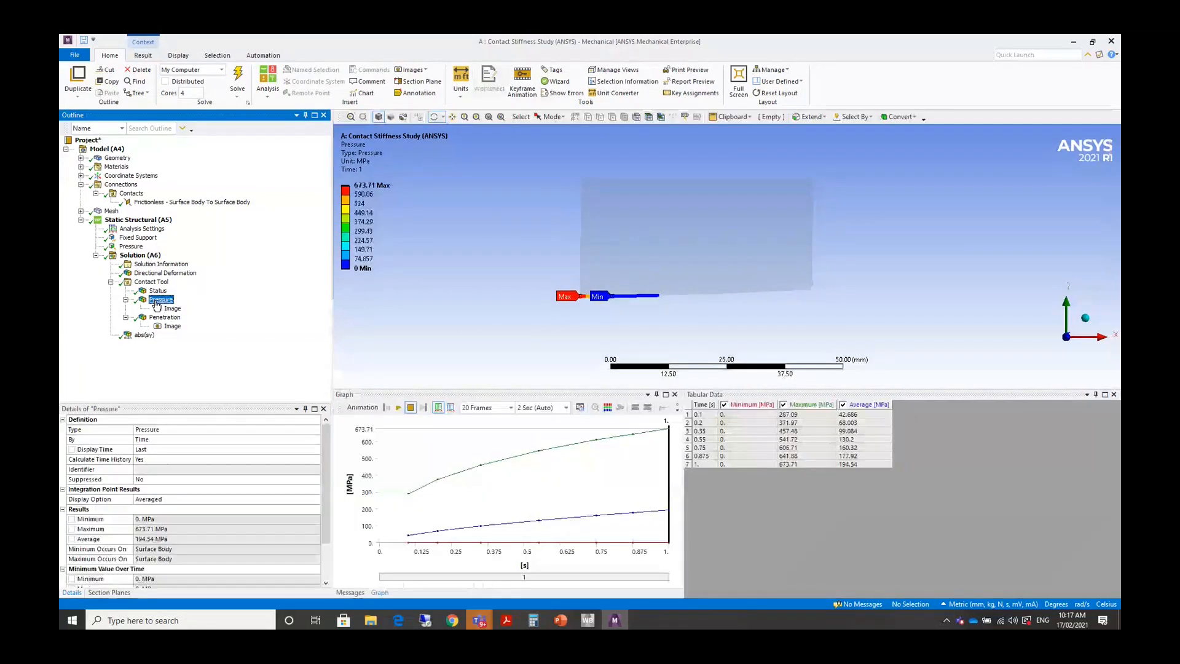
Compare the new contact penetration result with its image captured from the previous solve.
left_click(164, 317)
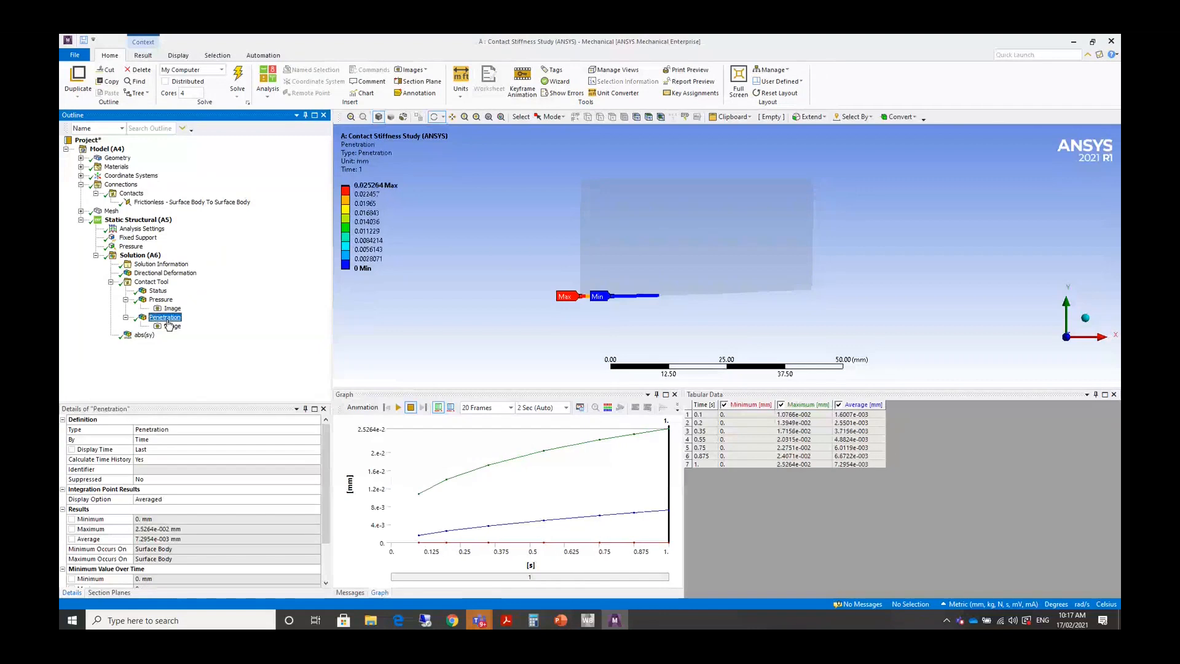
left_click(169, 327)
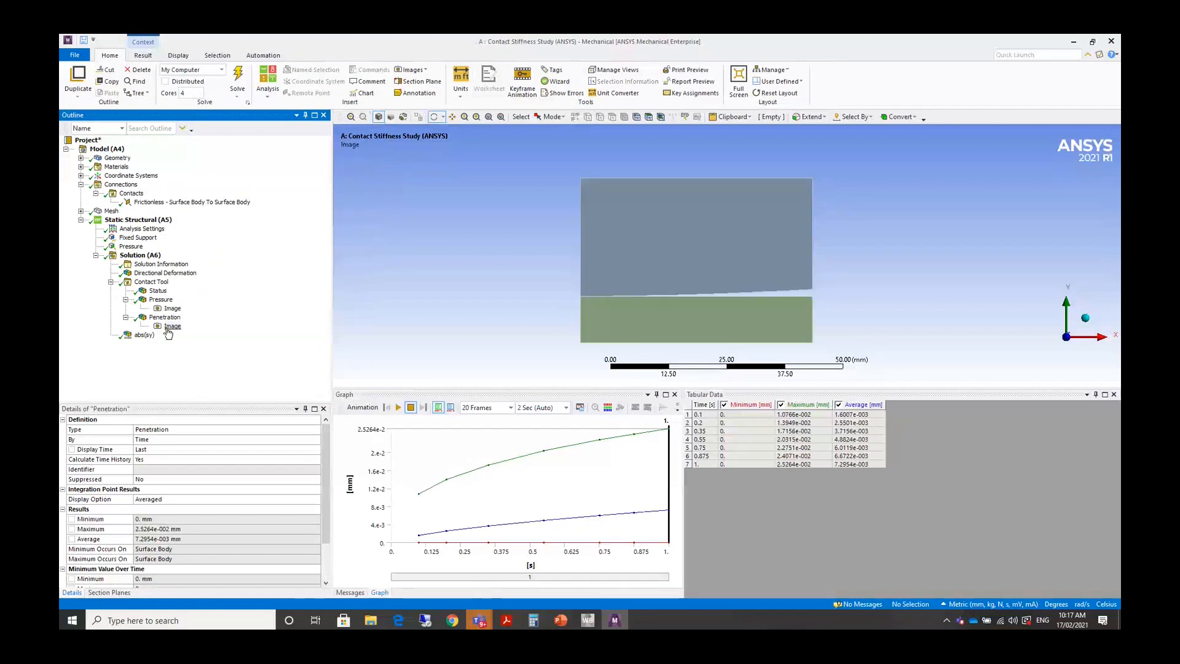
left_click(167, 320)
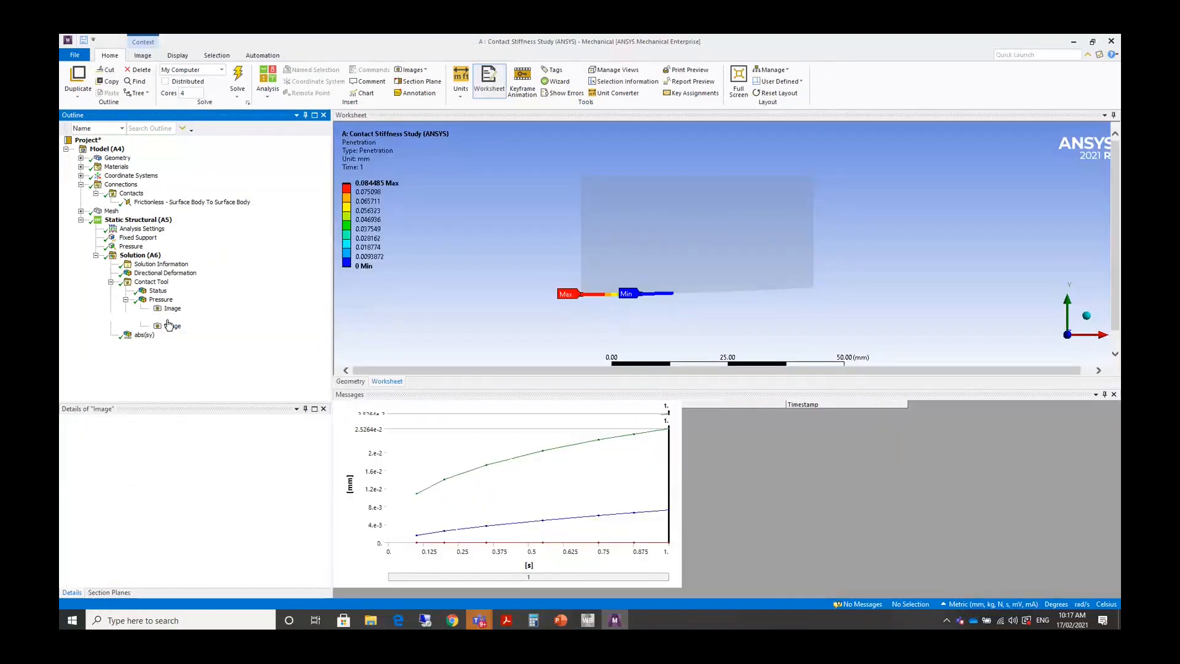
left_click(170, 325)
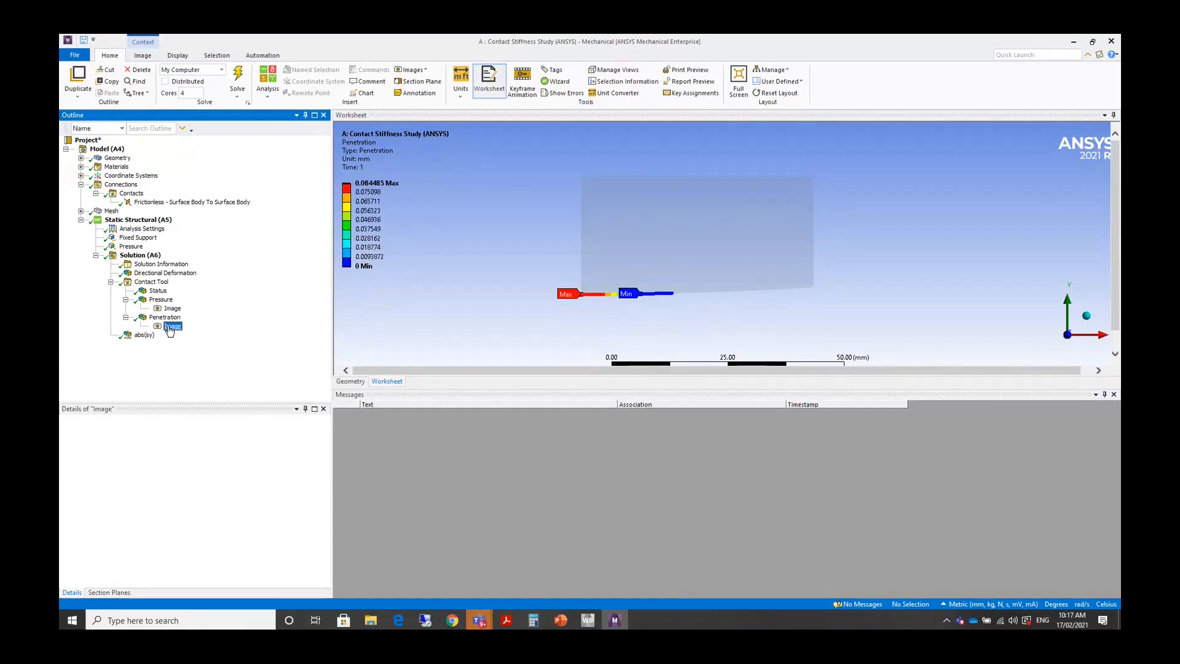
left_click(165, 317)
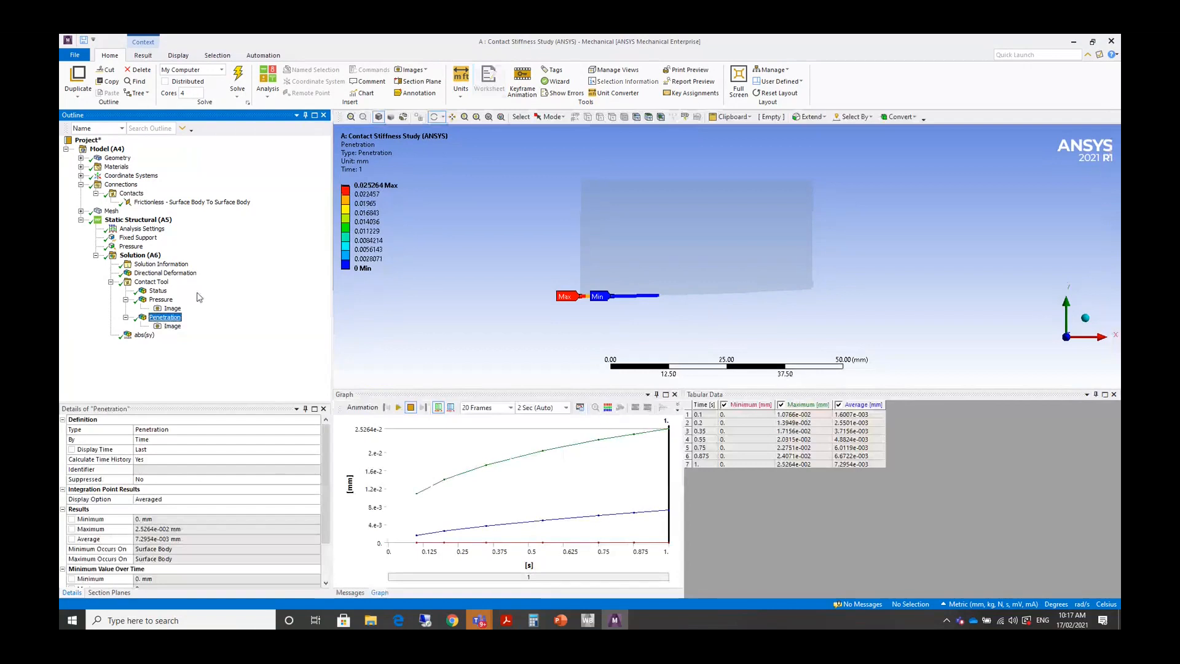
Check the frictionless contact's settings, and compare the contact pressure with the abs(sy) stress result.
left_click(184, 203)
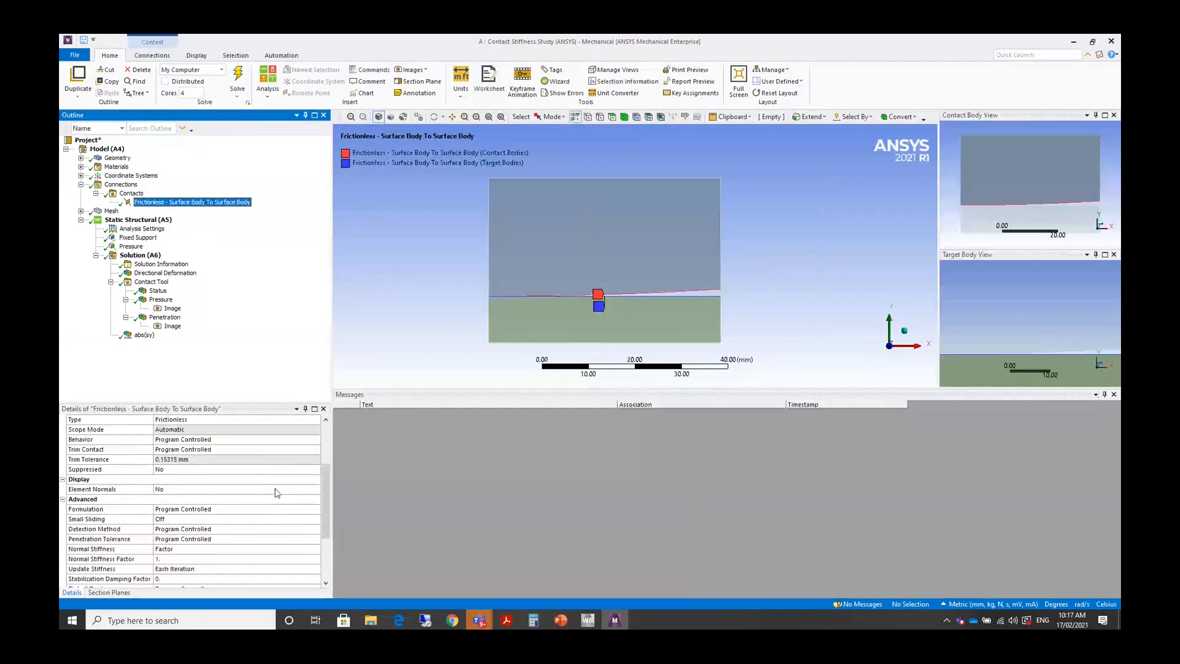
left_click(159, 300)
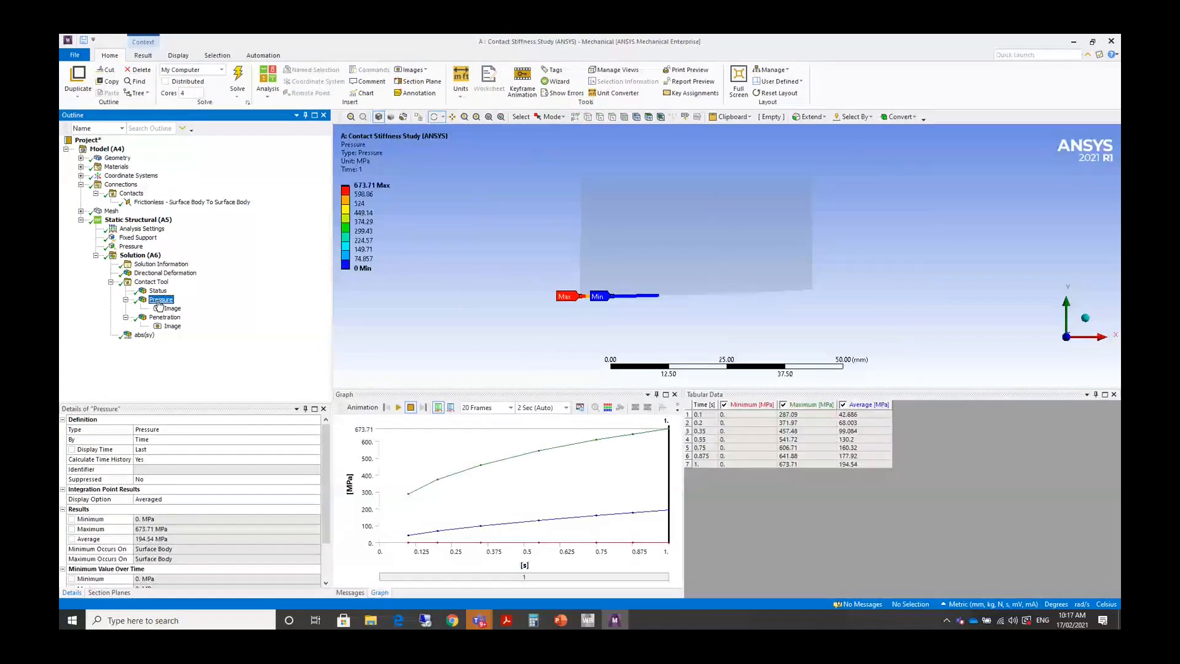
left_click(143, 336)
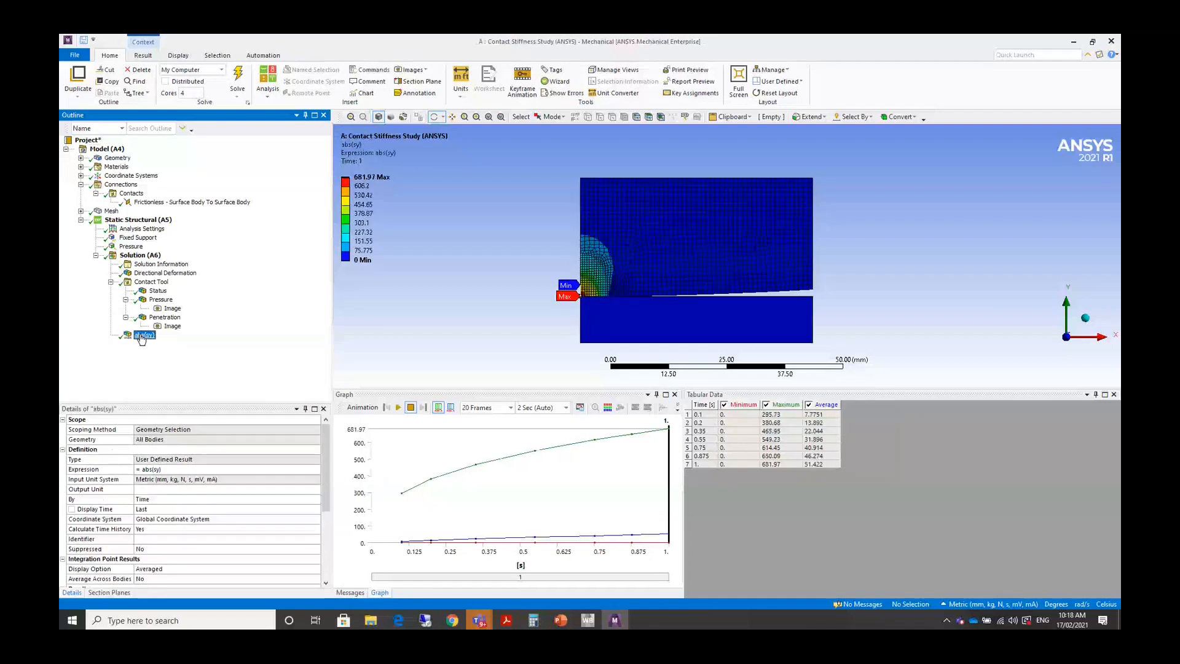
left_click(161, 300)
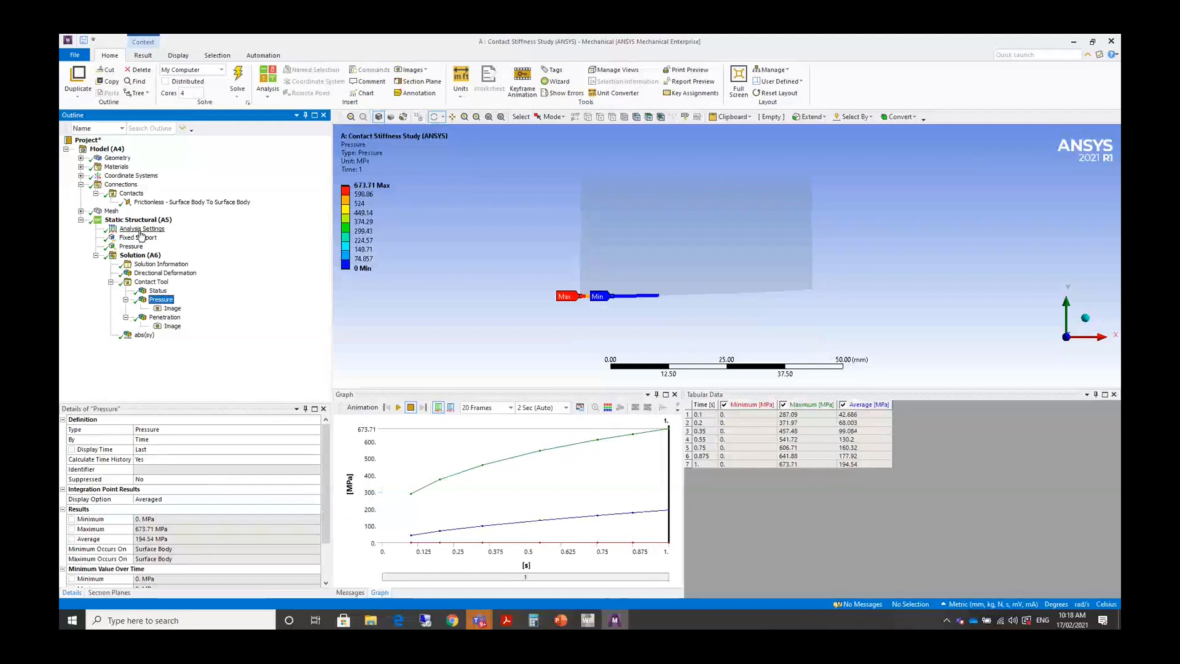
Examine the Update Stiffness setting among the frictionless contact's advanced settings.
left_click(185, 202)
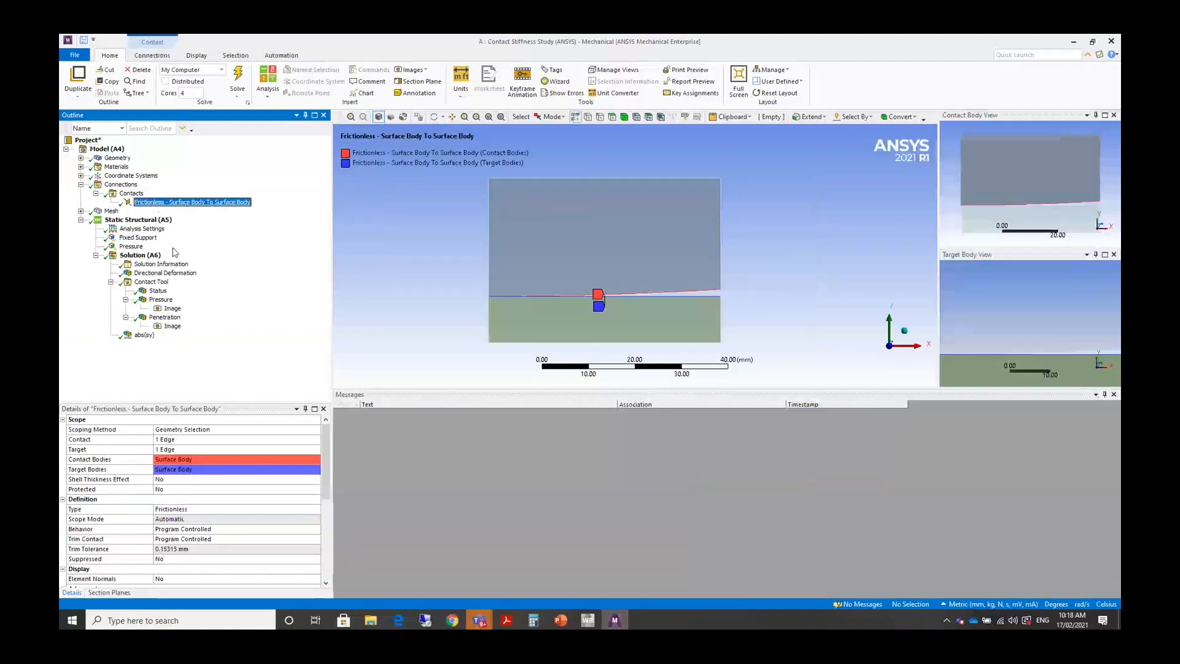
scroll(257, 541, "down", 5)
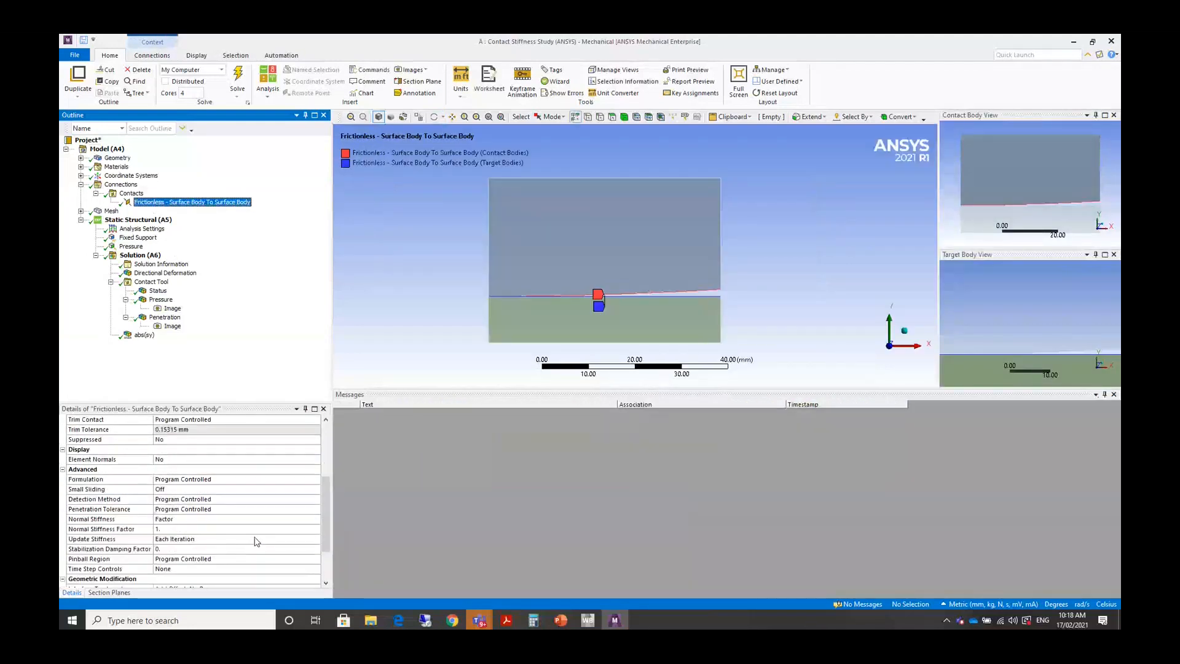
scroll(256, 541, "down", 1)
left_click(199, 510)
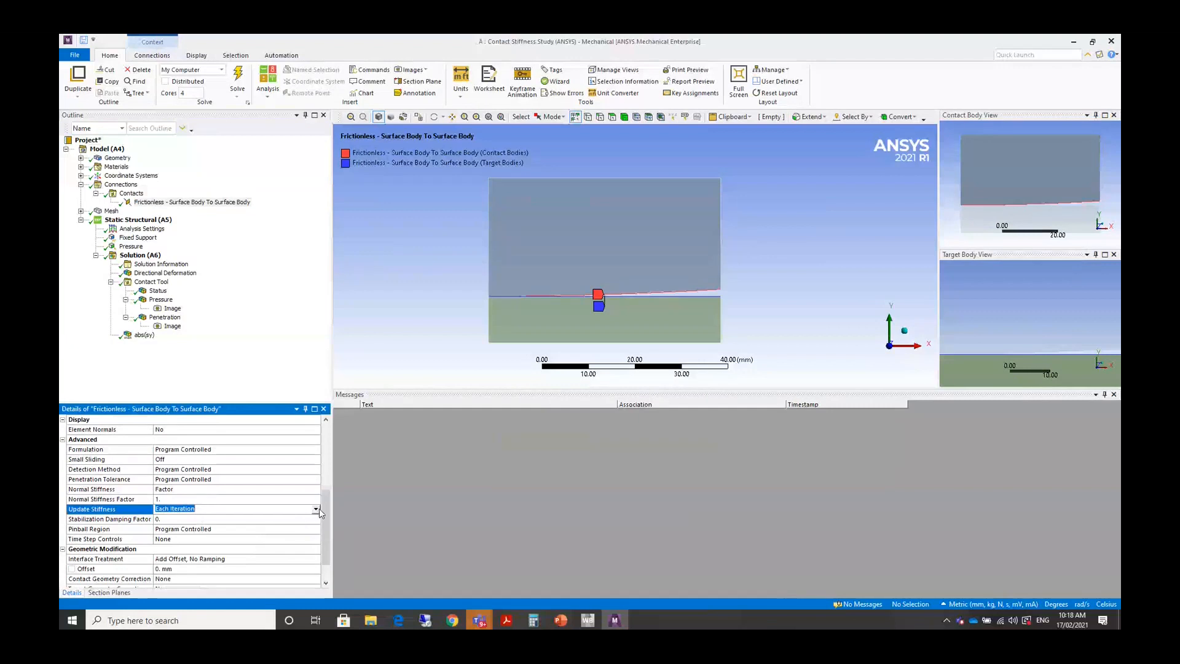
Insert a Contact result tracker under Solution Information.
left_click(157, 264)
right_click(151, 266)
mouse_move(185, 273)
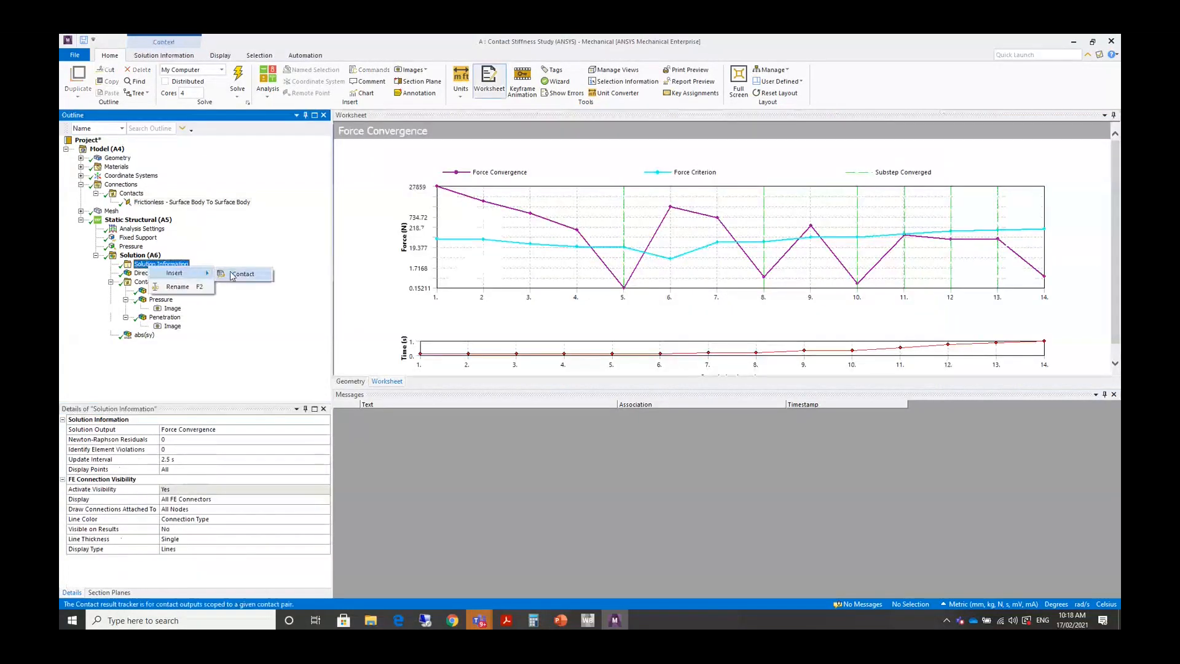
left_click(241, 274)
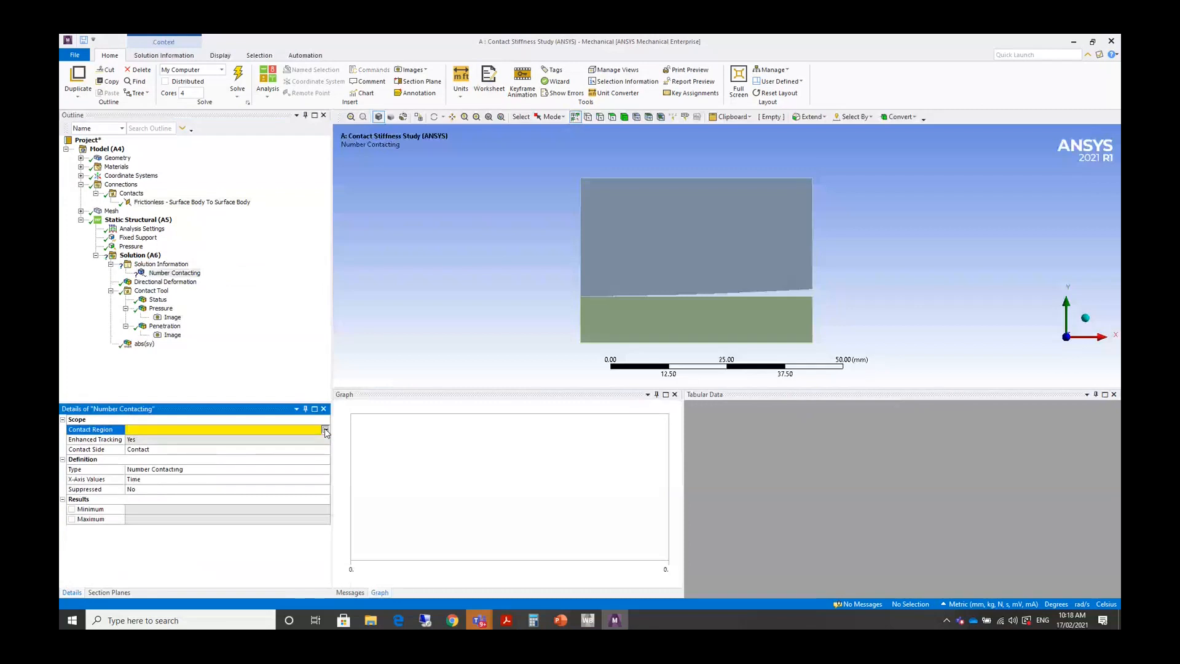
Scope the contact tracker to the frictionless surface body contact and set its type to Max Normal Stiffness.
left_click(325, 430)
left_click(206, 441)
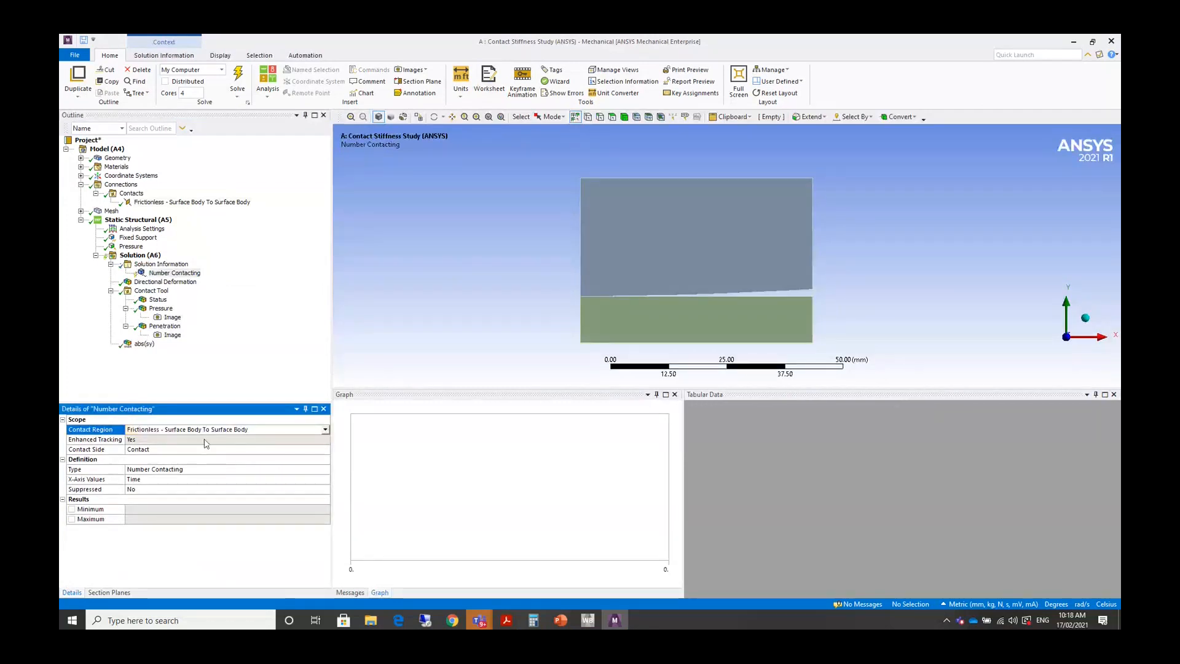
left_click(246, 449)
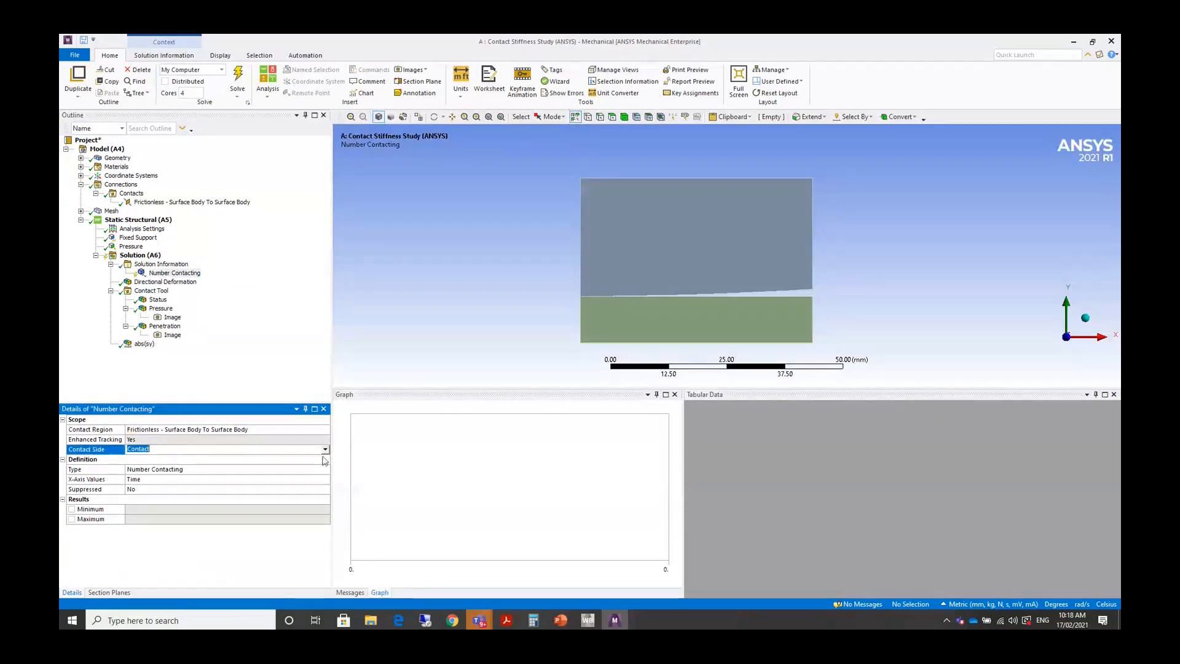
left_click(245, 469)
left_click(325, 469)
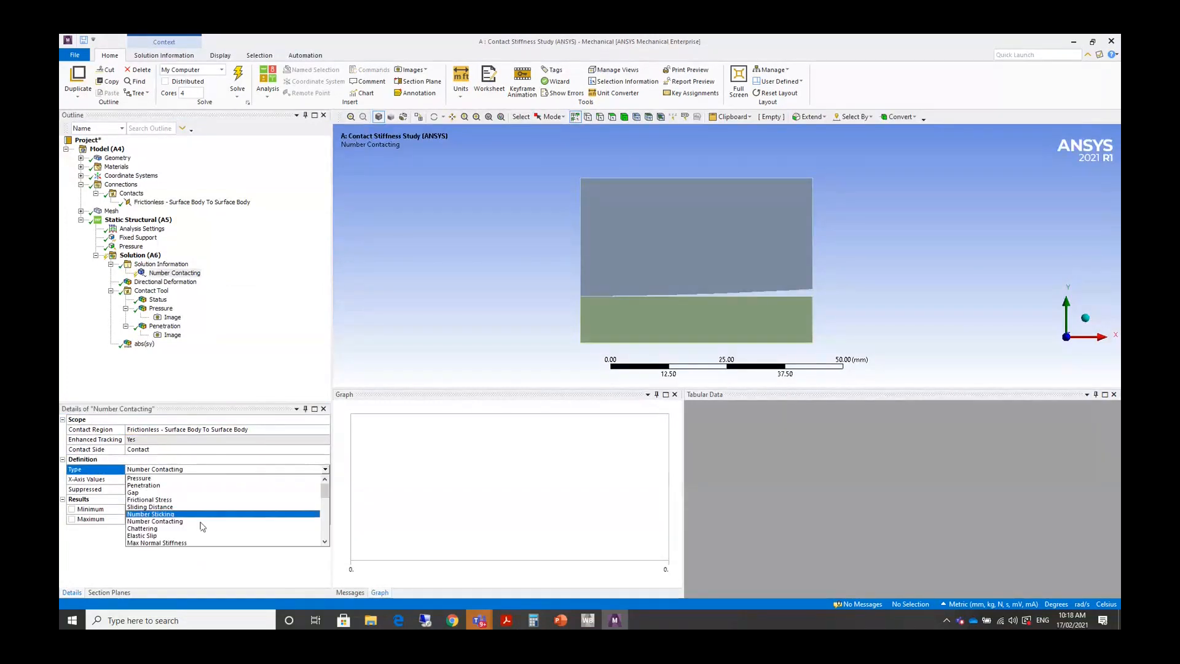
left_click(179, 544)
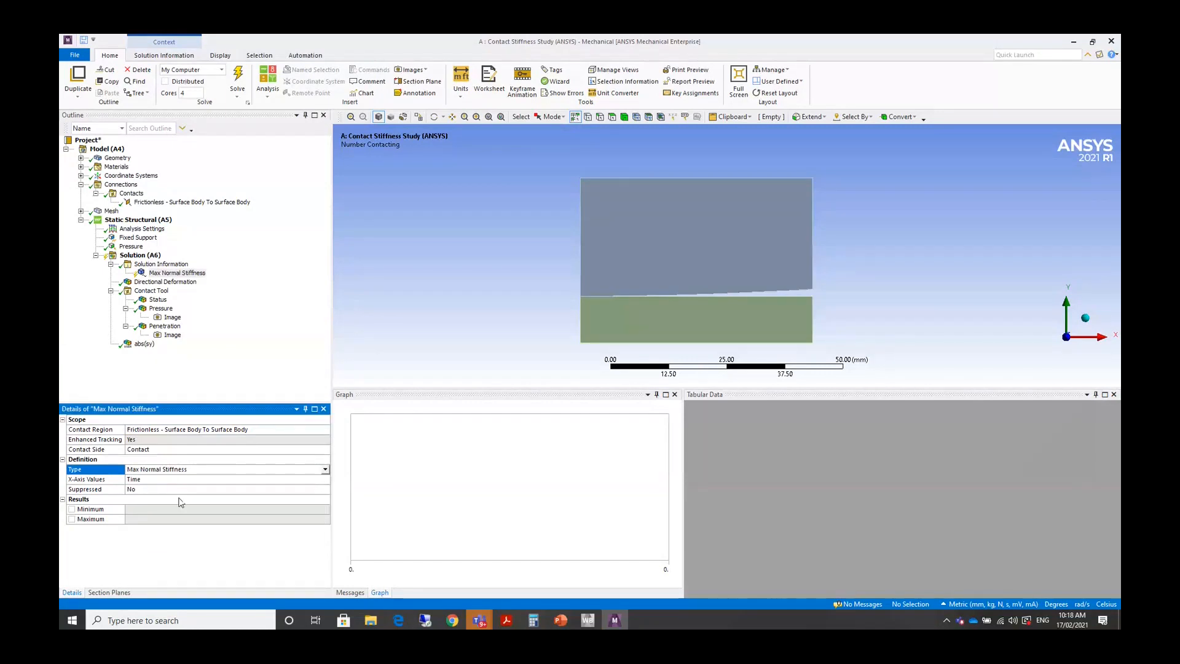
Evaluate all contact trackers to plot the maximum normal stiffness over time.
left_click(177, 273)
right_click(177, 277)
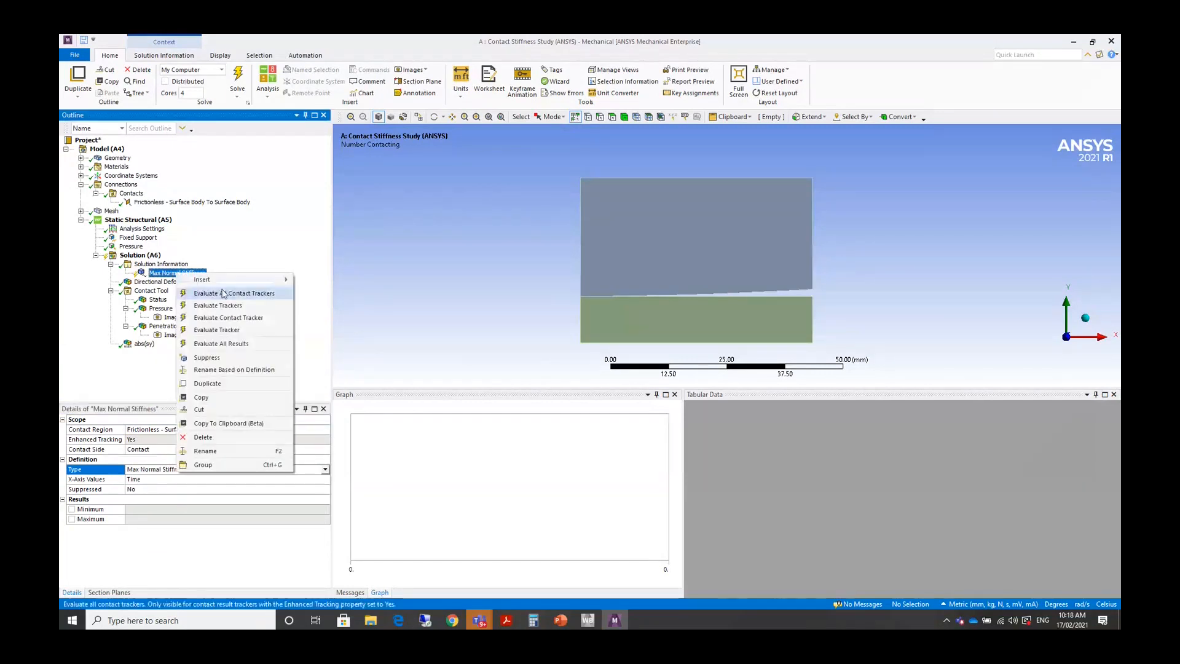
left_click(224, 293)
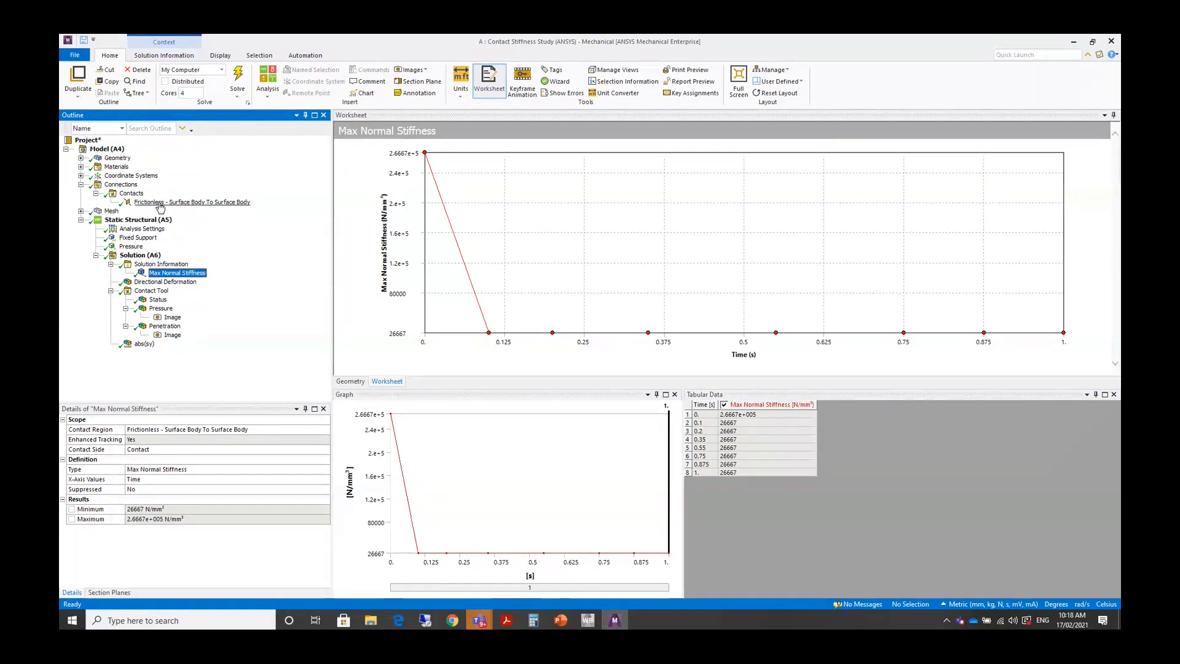
Set the normal stiffness factor of the frictionless contact to 0.01.
left_click(160, 204)
scroll(184, 529, "down", 3)
left_click(176, 558)
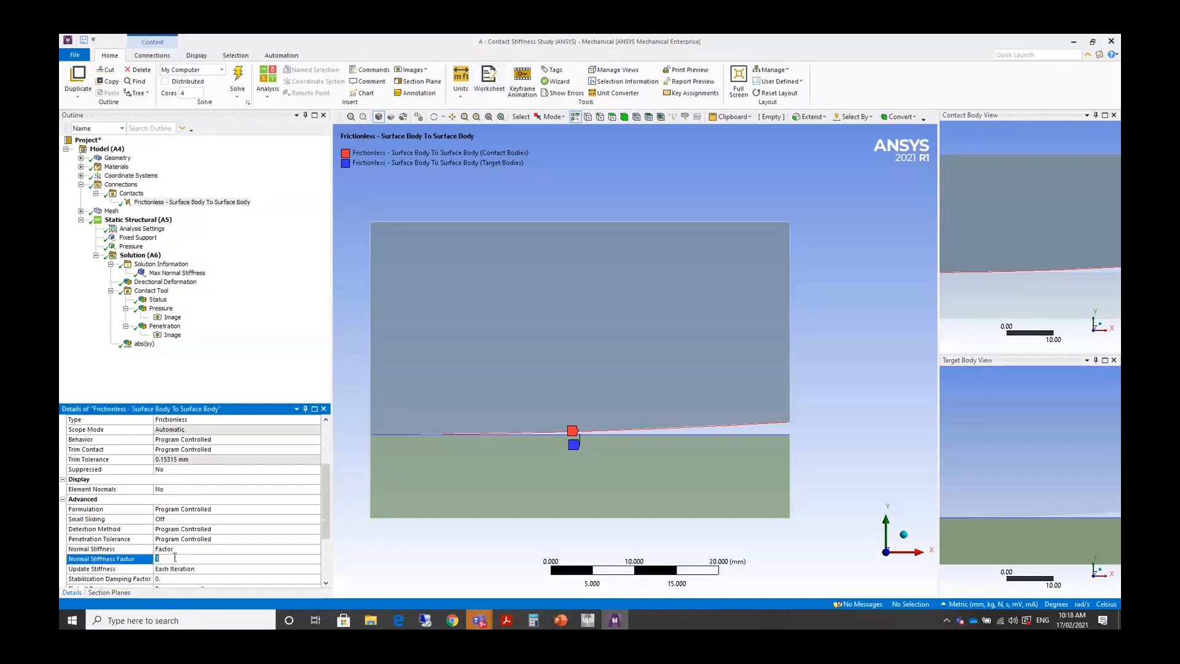
type("1")
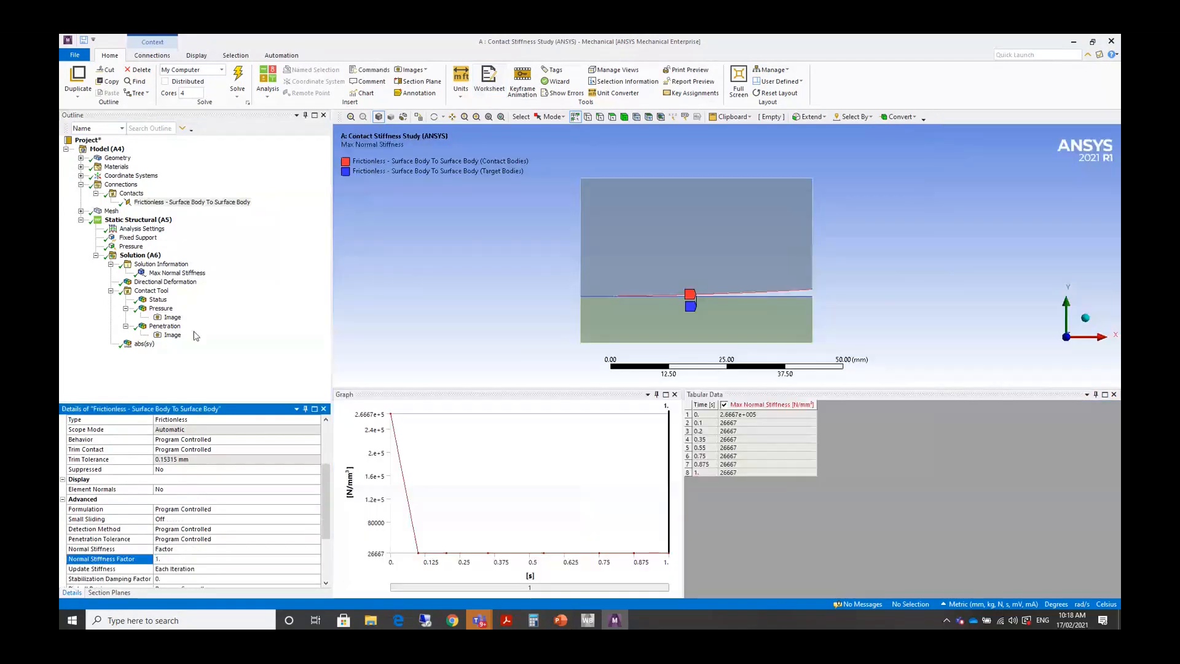
key("Return")
left_click(169, 560)
type("0.01")
Solve the analysis again, and review the Max Normal Stiffness tracker and the contact pressure result.
right_click(147, 256)
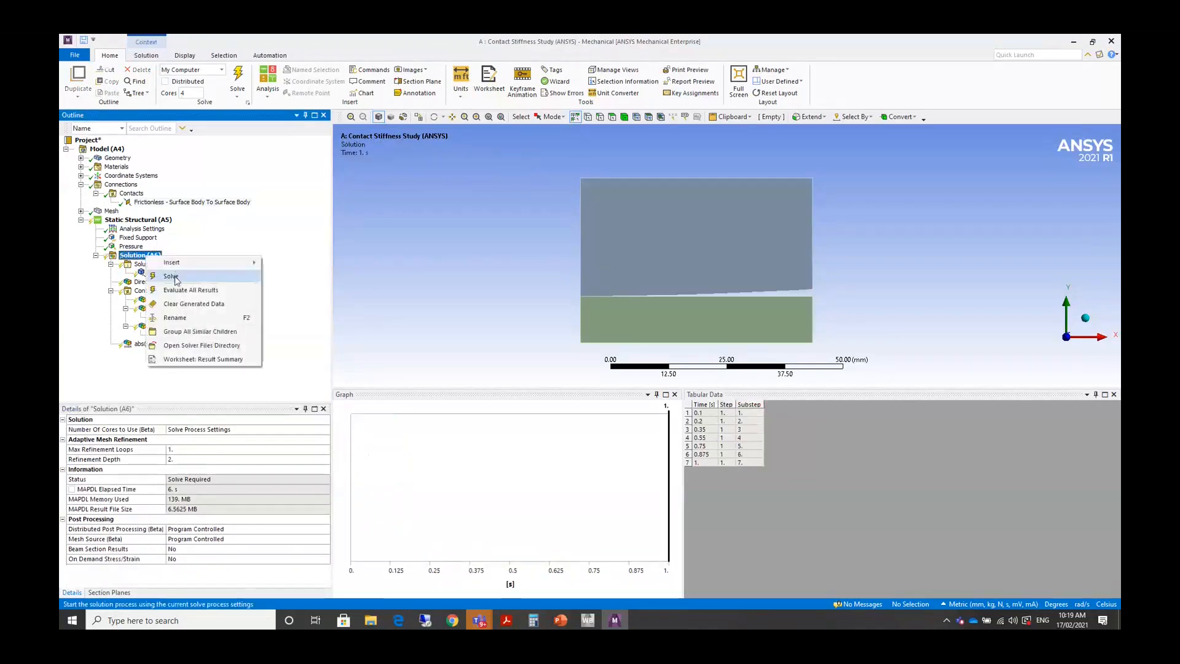
left_click(175, 277)
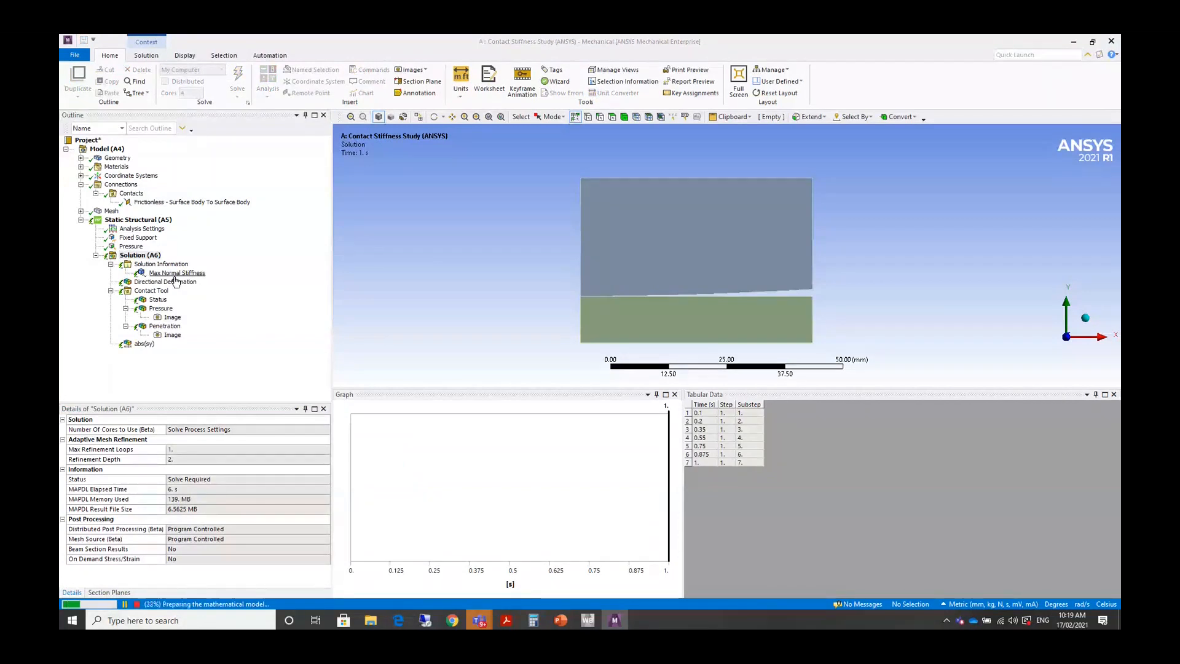
left_click(179, 274)
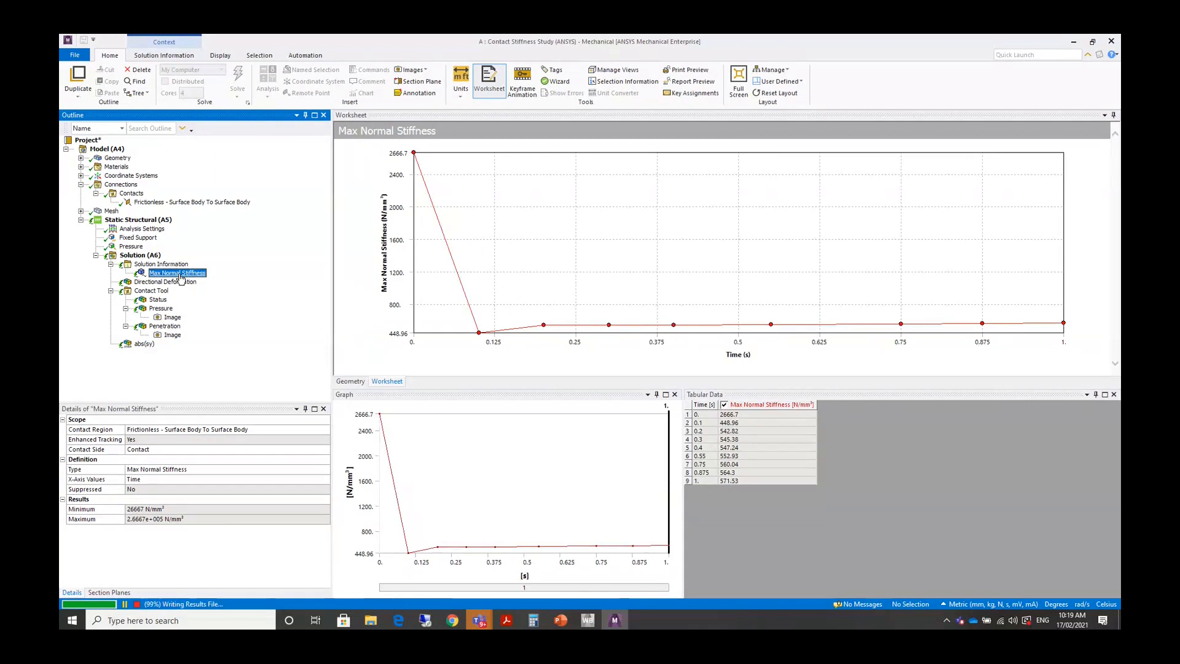
left_click(161, 309)
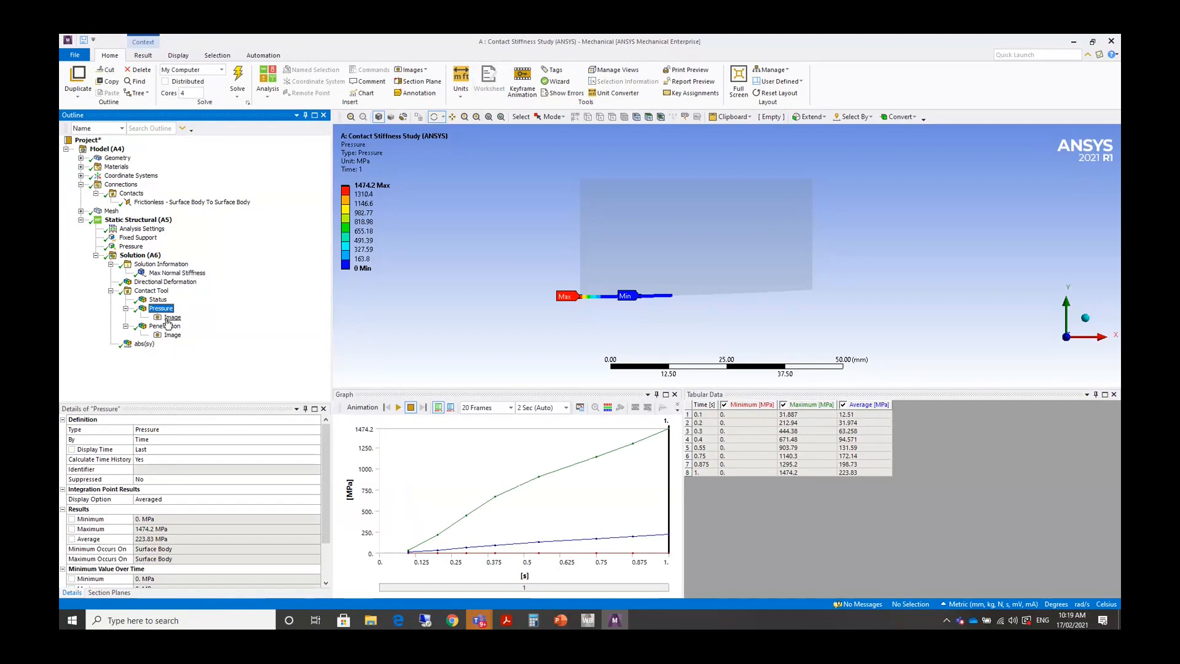
left_click(164, 310)
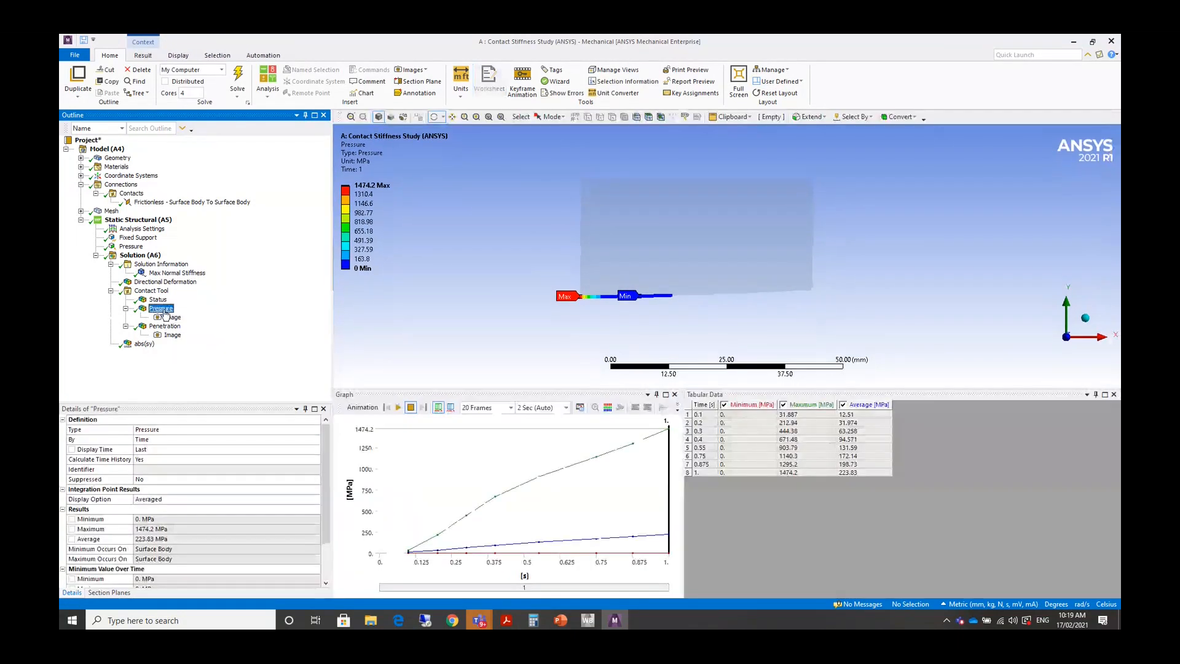
Set the formulation of the frictionless contact to Normal Lagrange.
left_click(185, 201)
scroll(213, 514, "down", 1)
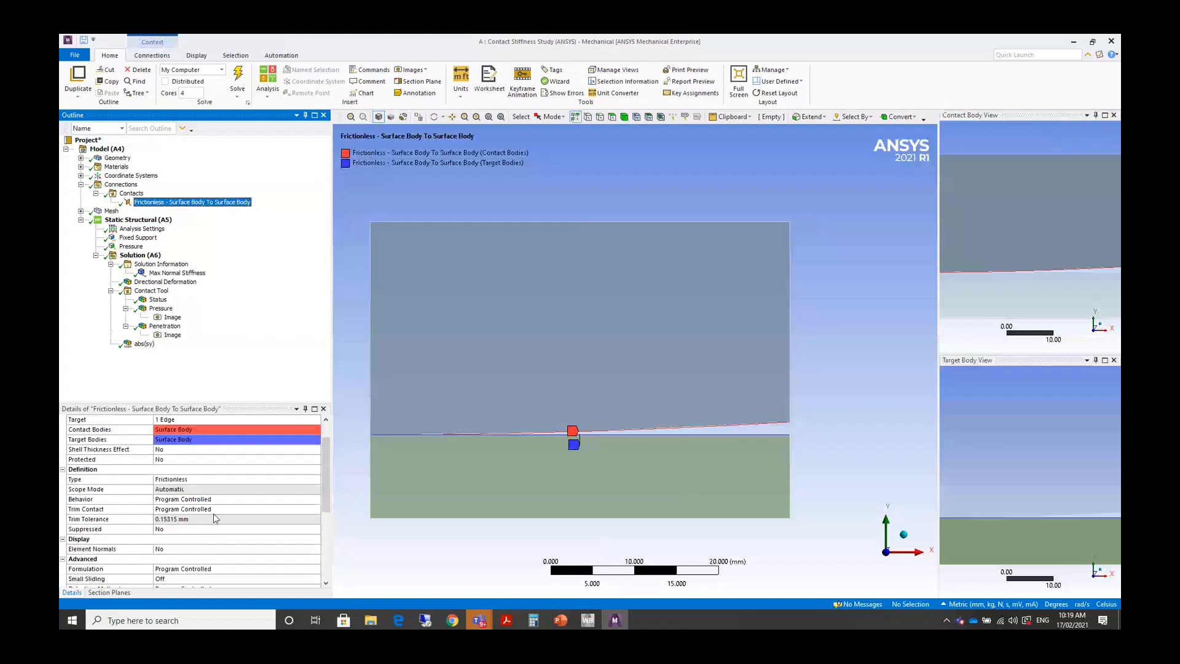
scroll(213, 513, "down", 1)
left_click(234, 539)
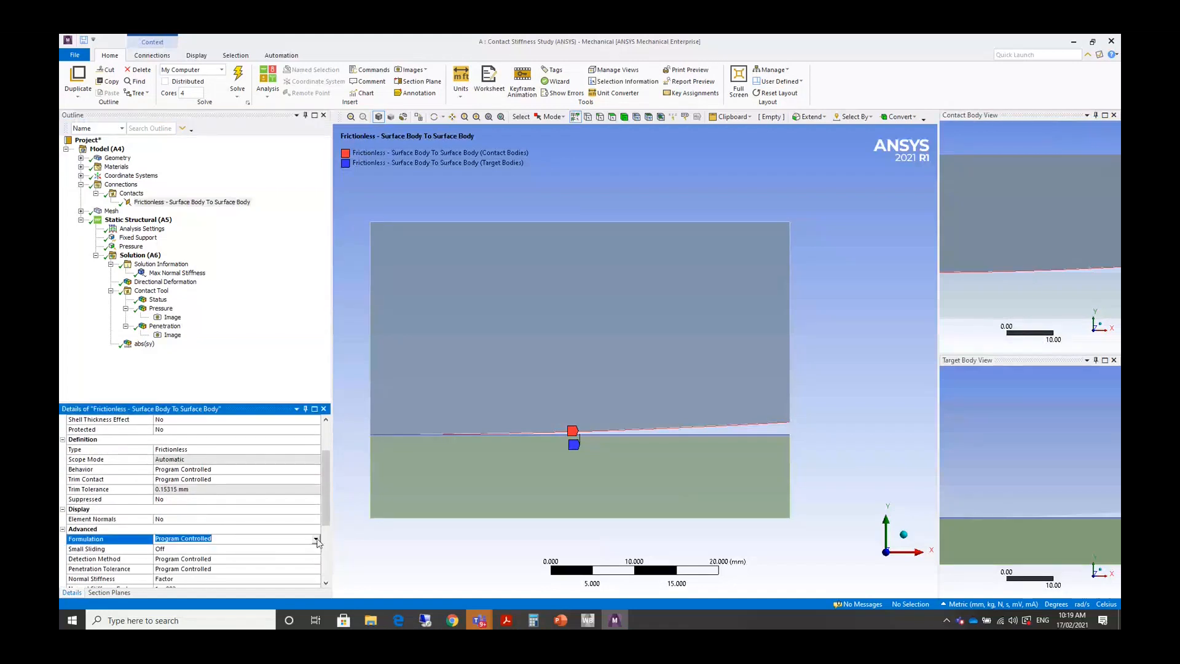
left_click(317, 540)
left_click(233, 588)
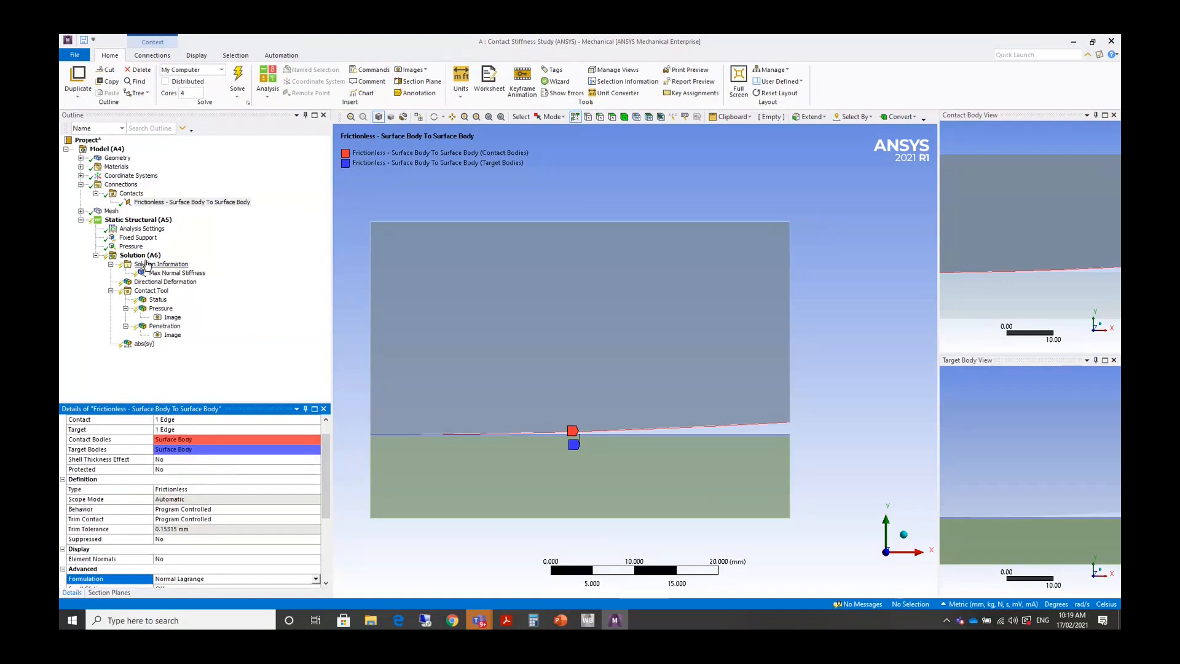
Delete the Max Normal Stiffness tracker and solve the analysis again.
left_click(149, 273)
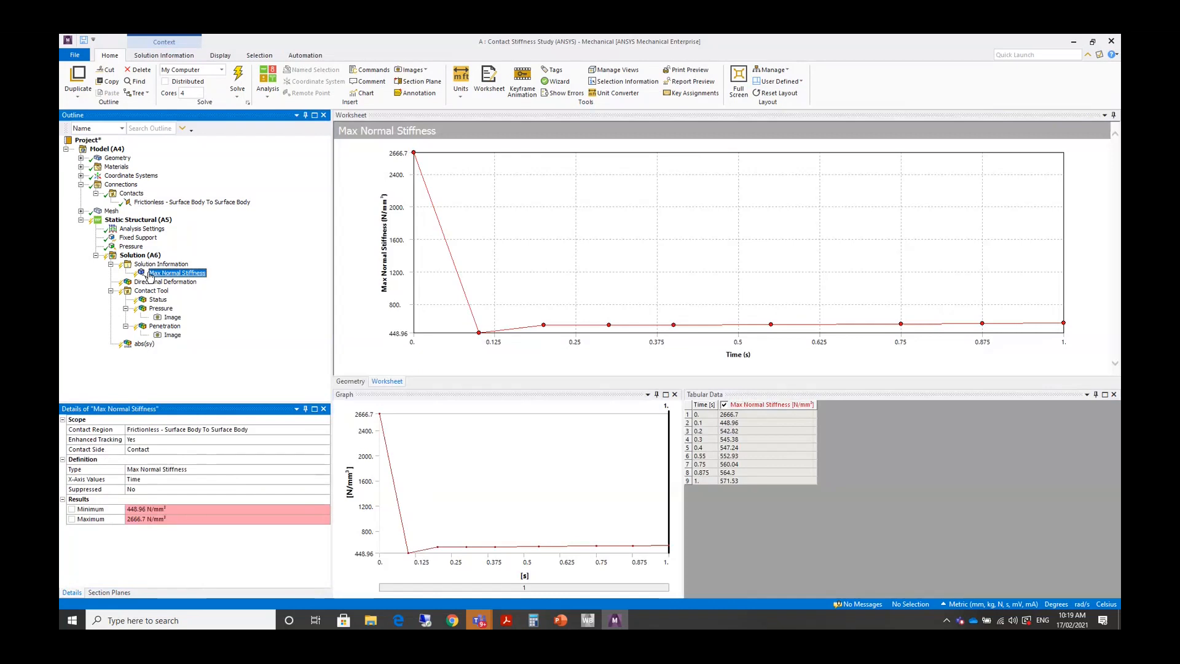
right_click(149, 275)
left_click(595, 370)
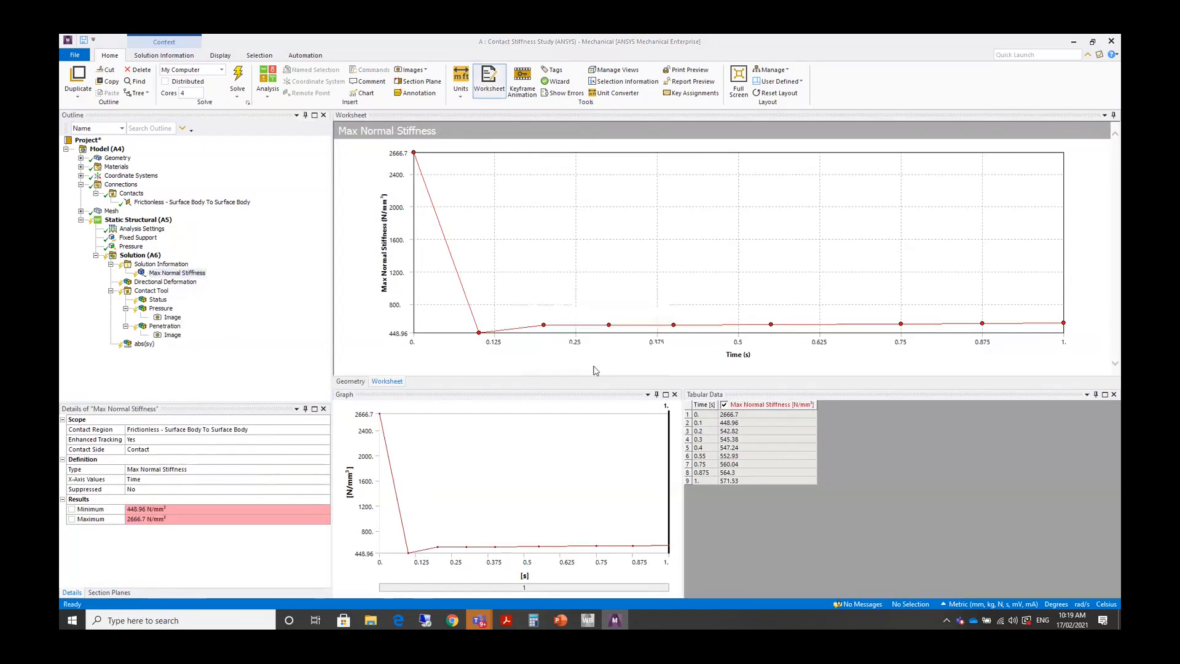
right_click(119, 255)
left_click(149, 274)
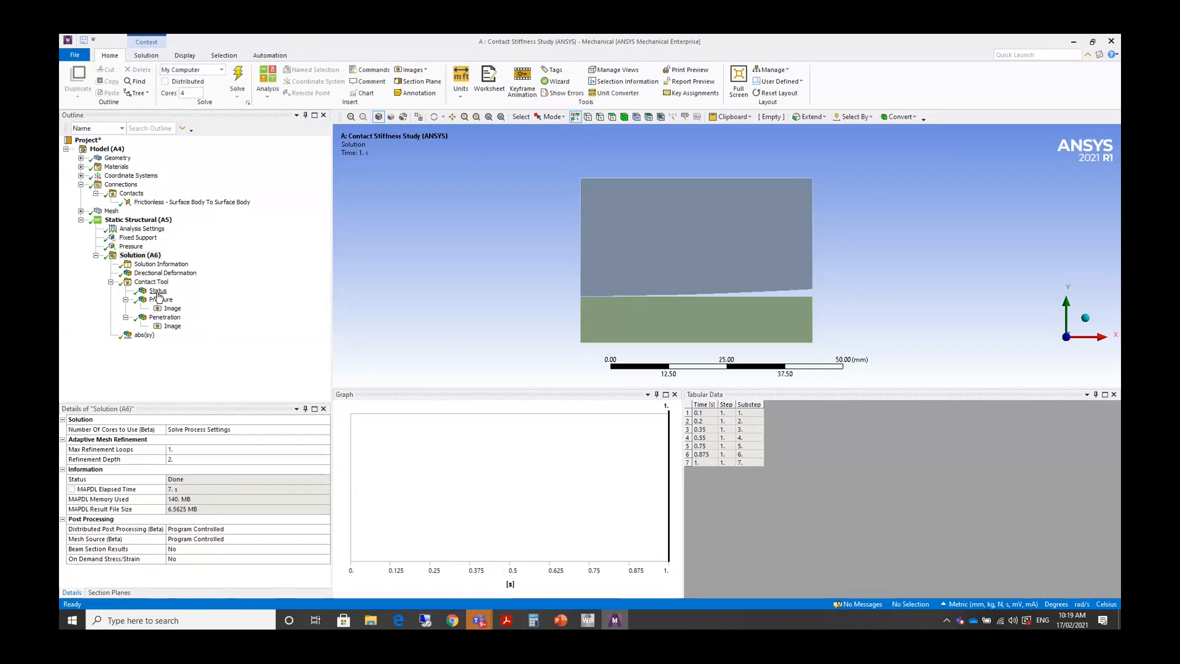
Compare the contact pressure result with its captured image, and check the contact penetration result.
left_click(158, 300)
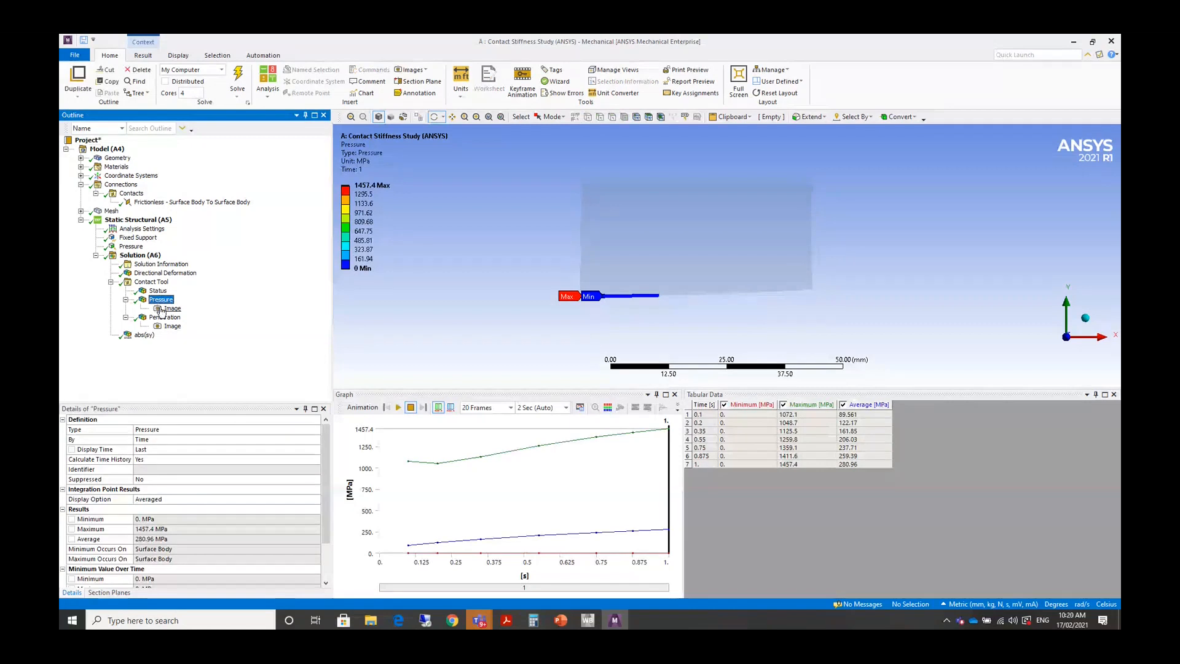
left_click(162, 309)
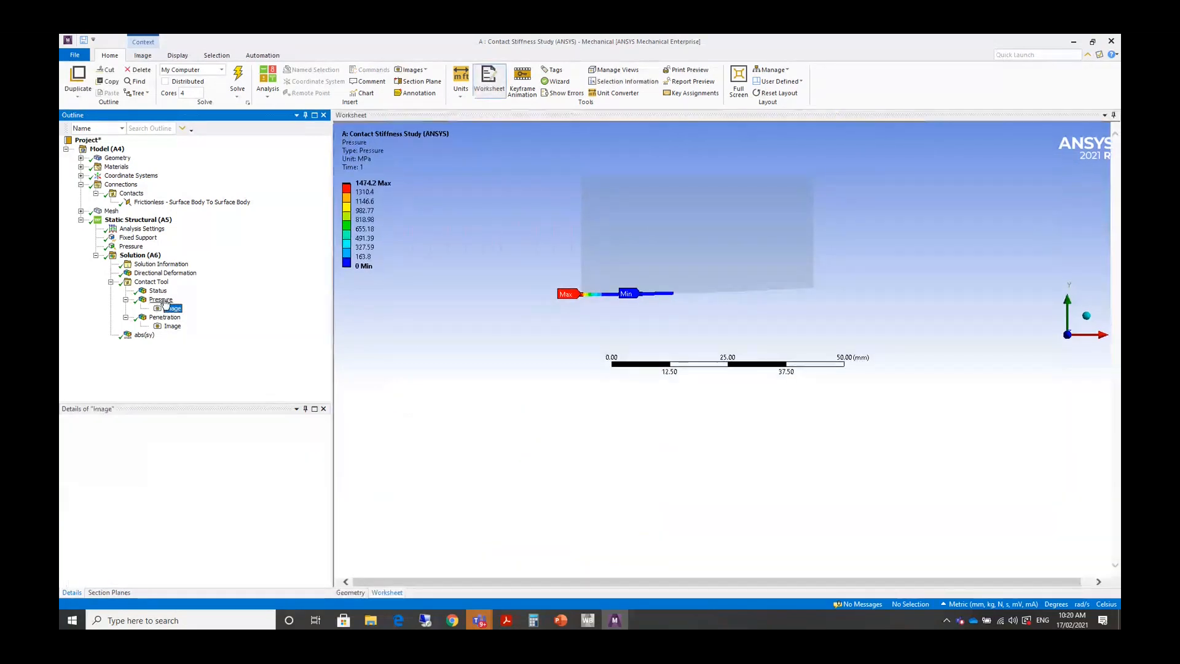
left_click(164, 300)
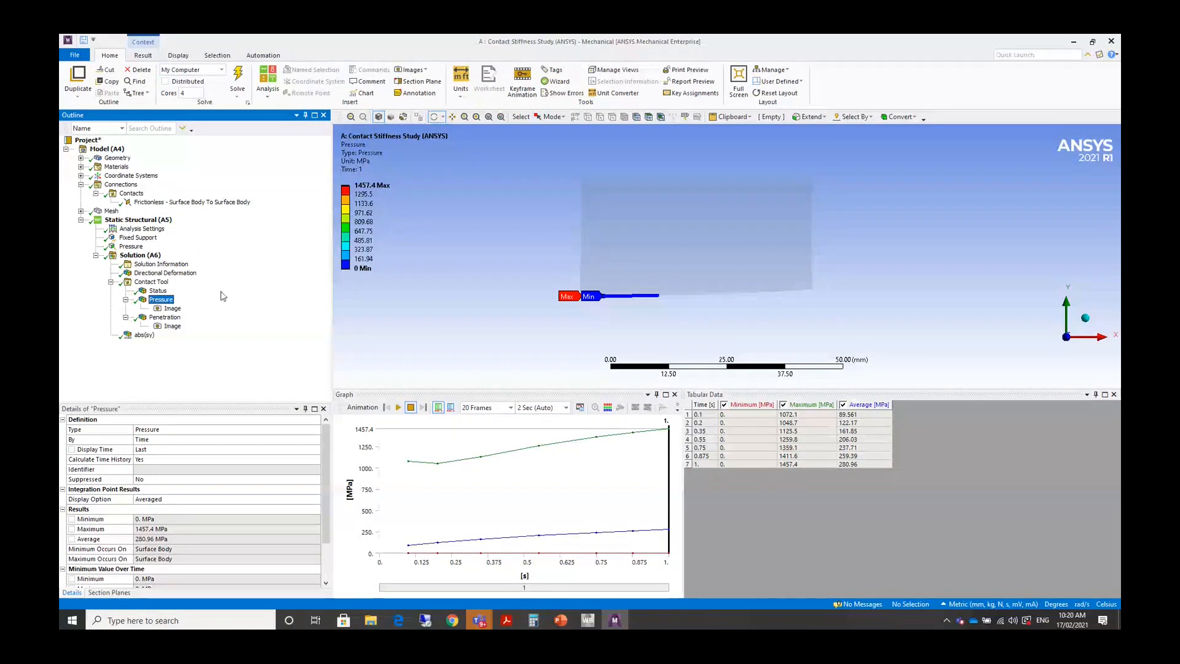
left_click(165, 317)
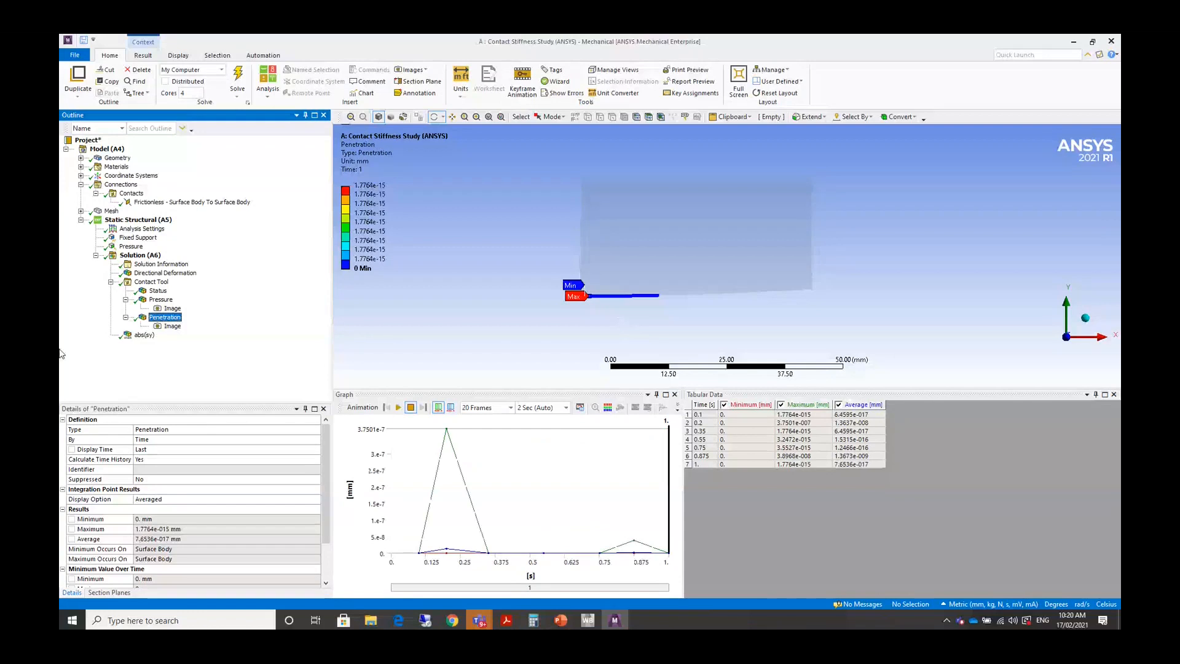
Close the Mechanical session of the contact stiffness study and exit Workbench.
left_click(74, 55)
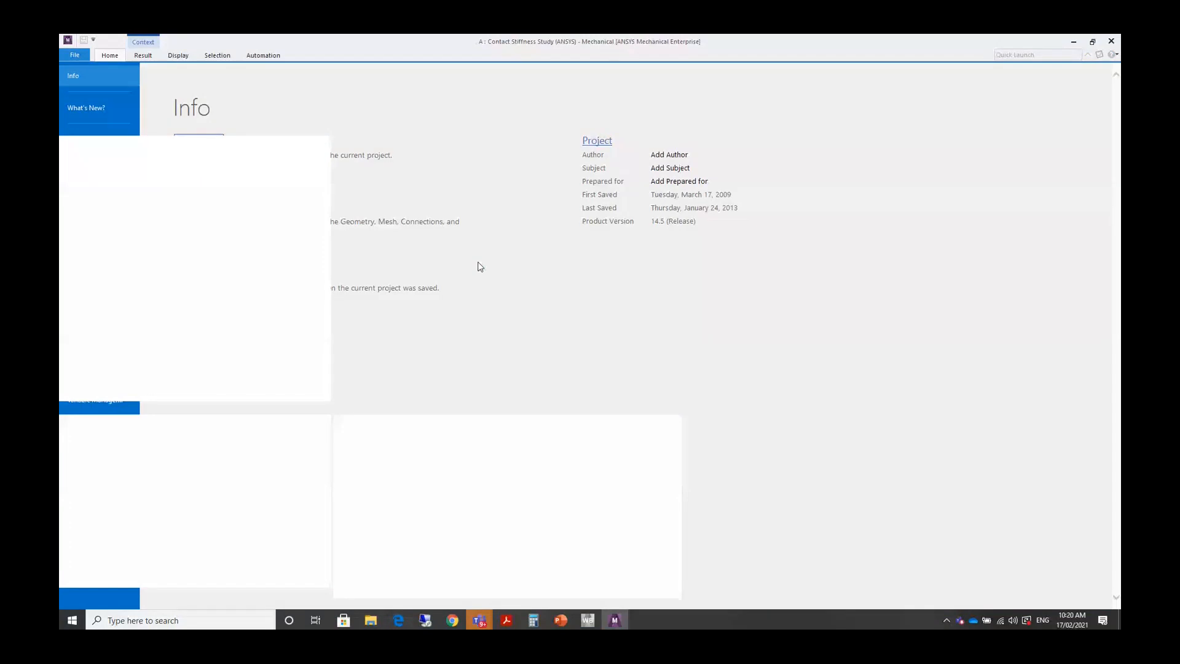
left_click(71, 53)
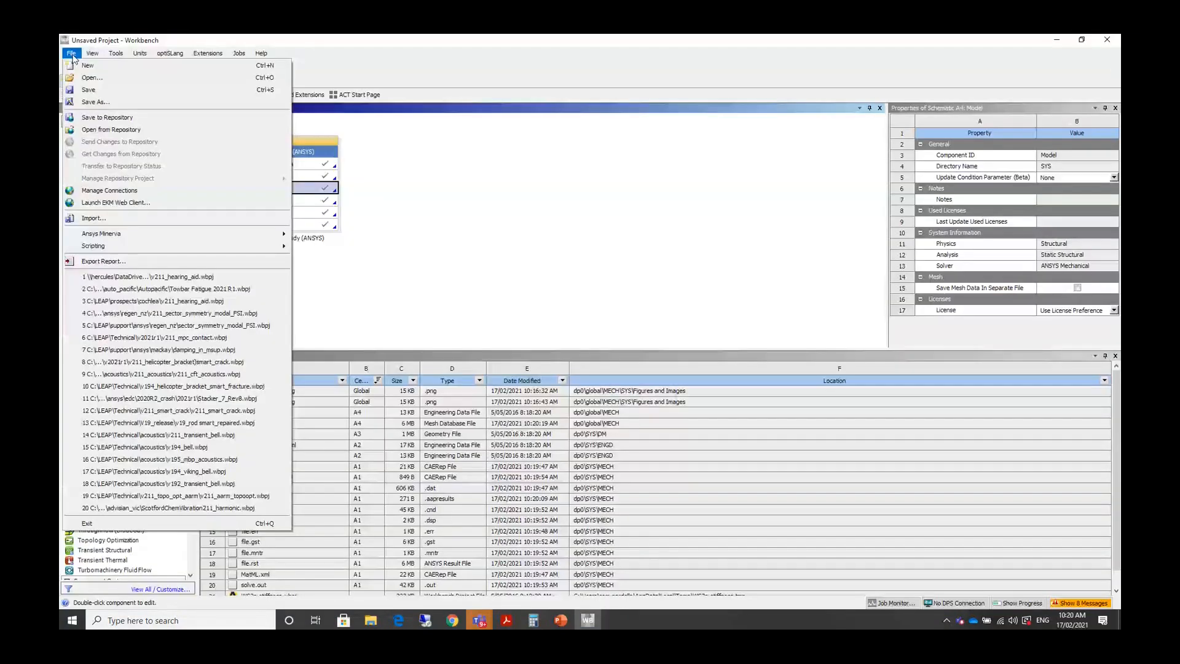
left_click(87, 523)
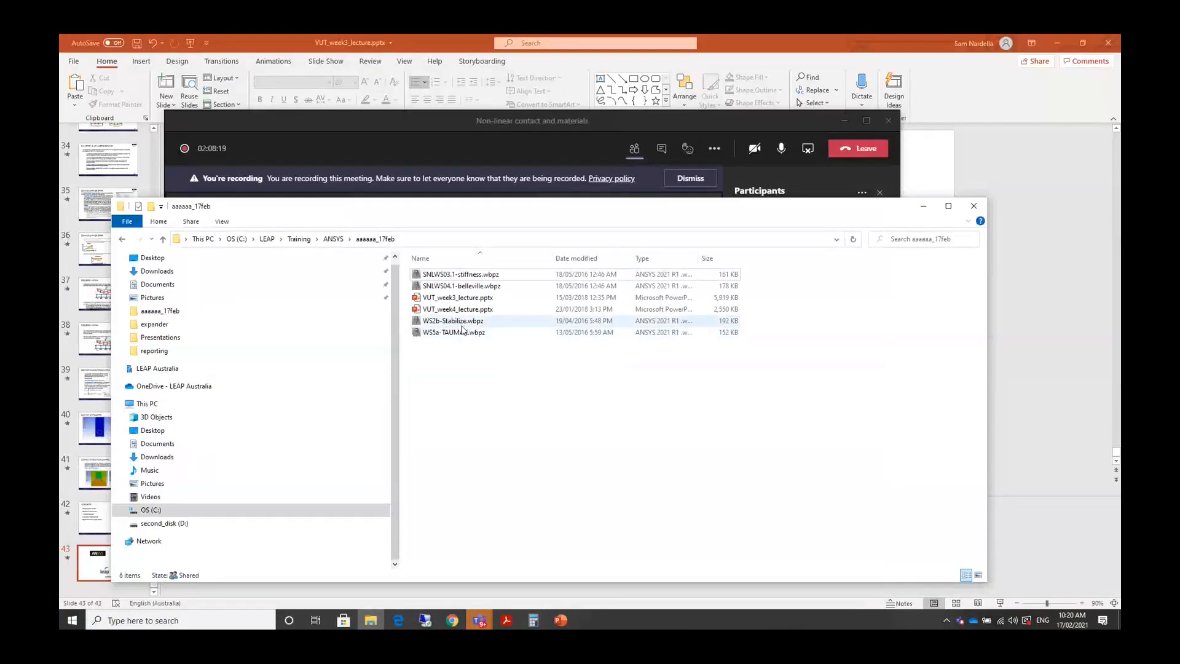
Open the WS2b-Stabilize.wbpz archive with Workbench 2021 R1, and open its static structural model for editing in Mechanical.
left_click(456, 323)
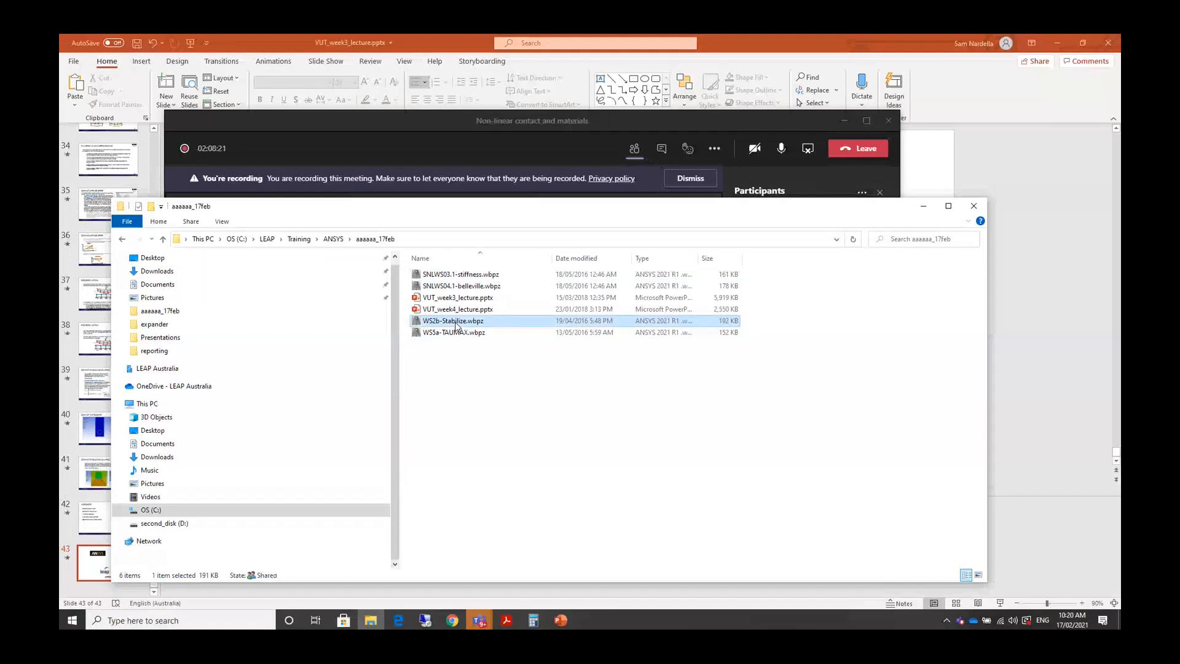
right_click(455, 325)
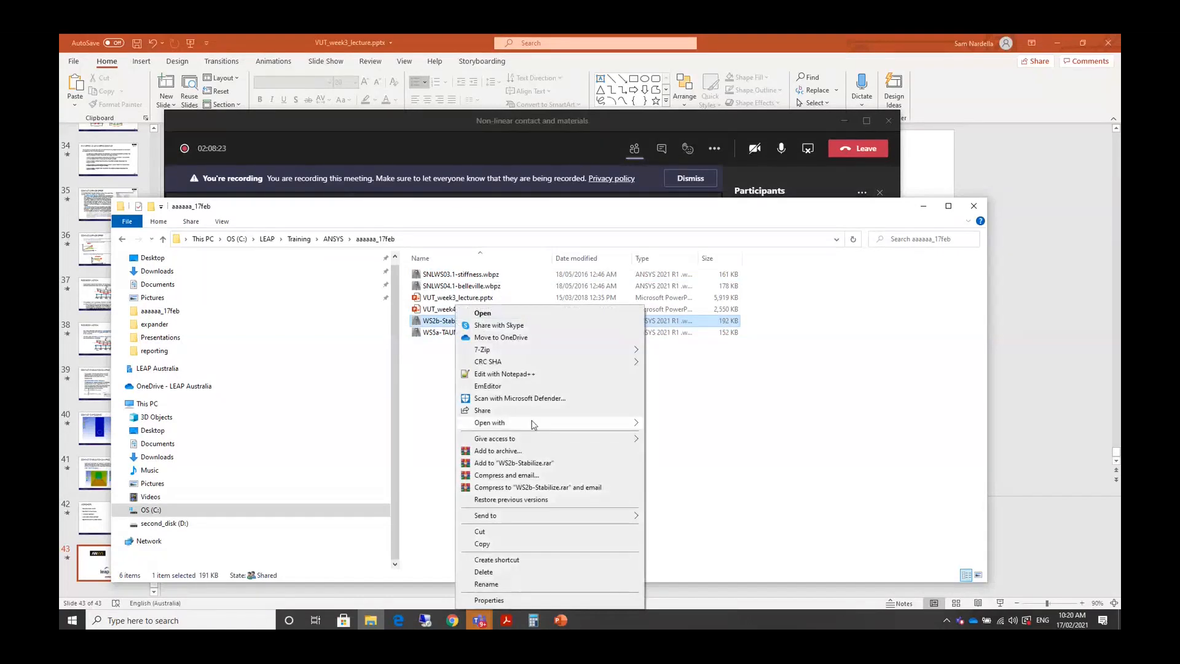
mouse_move(563, 430)
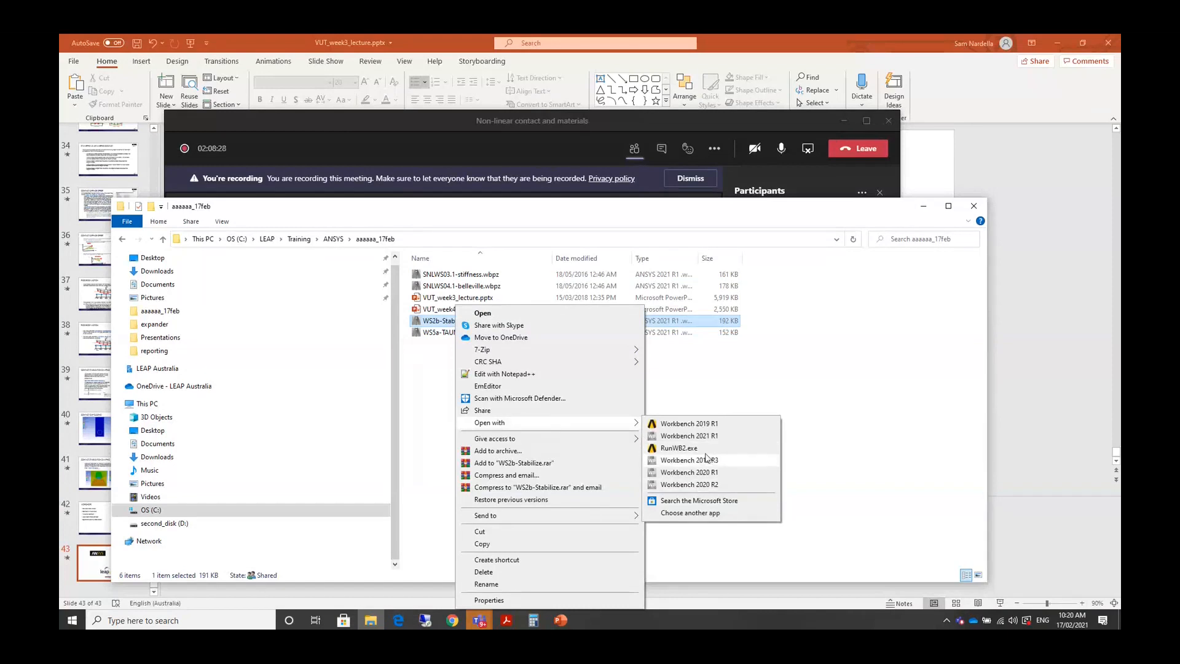
left_click(708, 436)
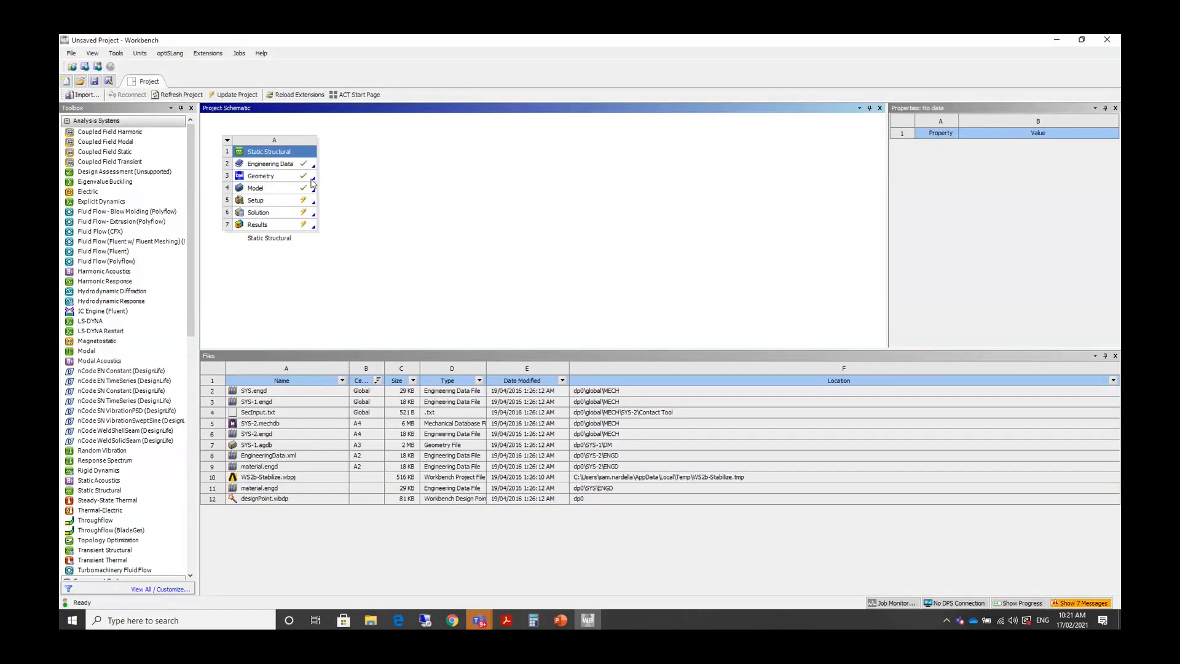
right_click(288, 189)
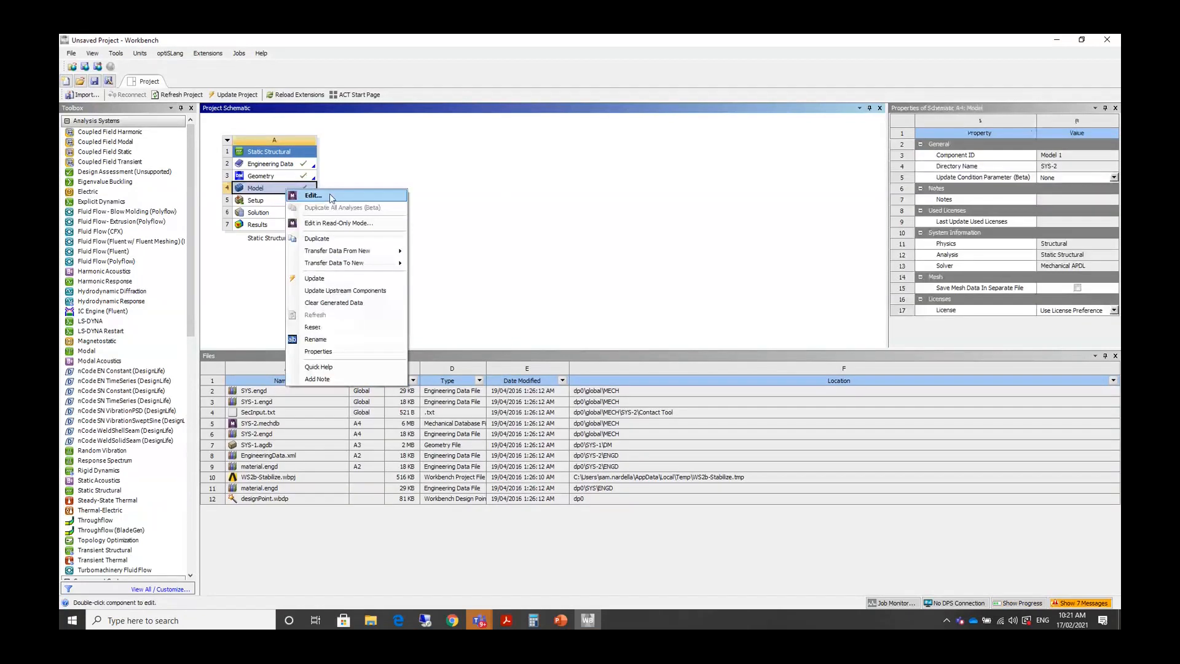
left_click(330, 195)
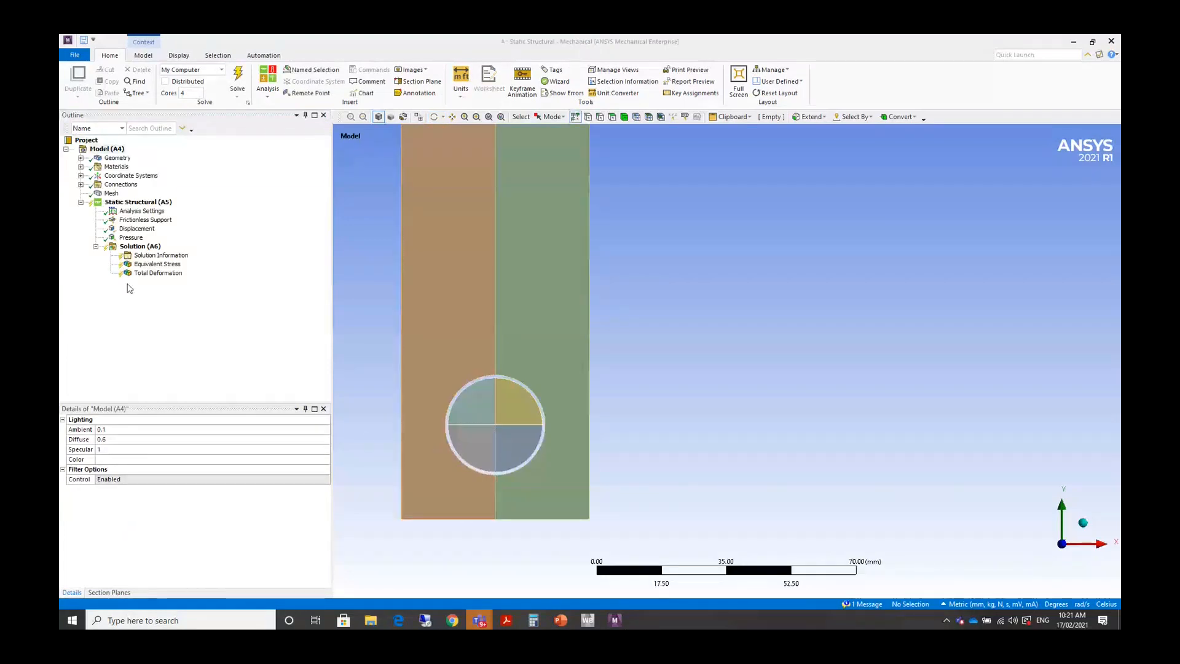
Check the radii of the two neighbouring circular edges at the pin and the hole.
left_click(474, 464)
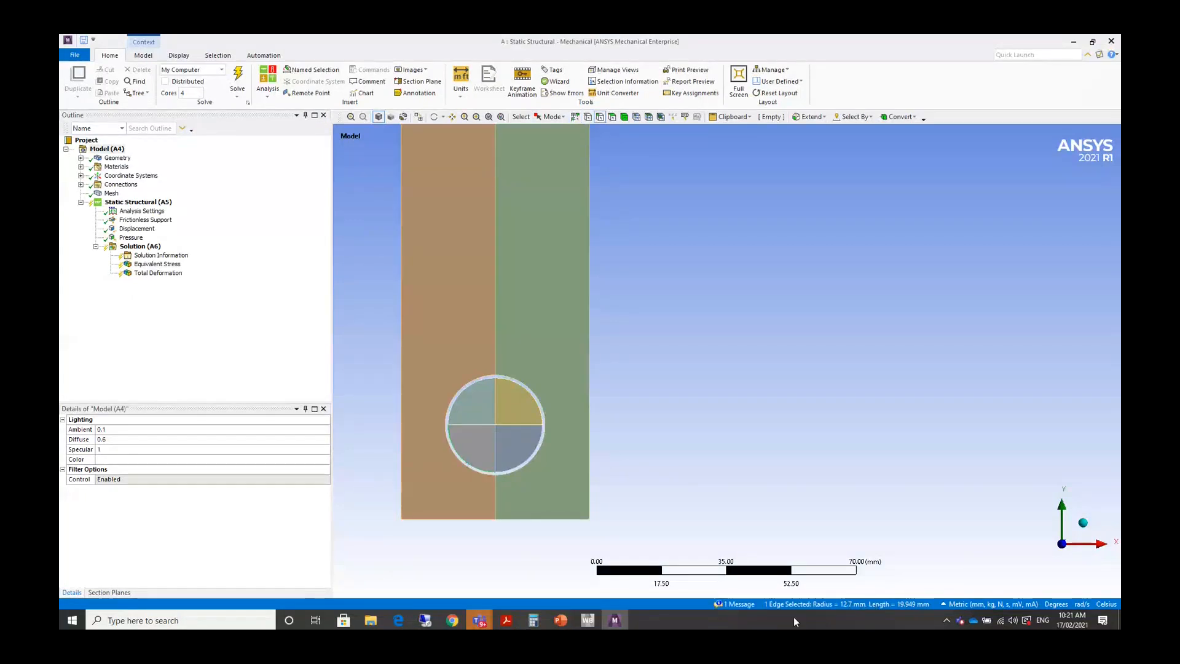
left_click(490, 477)
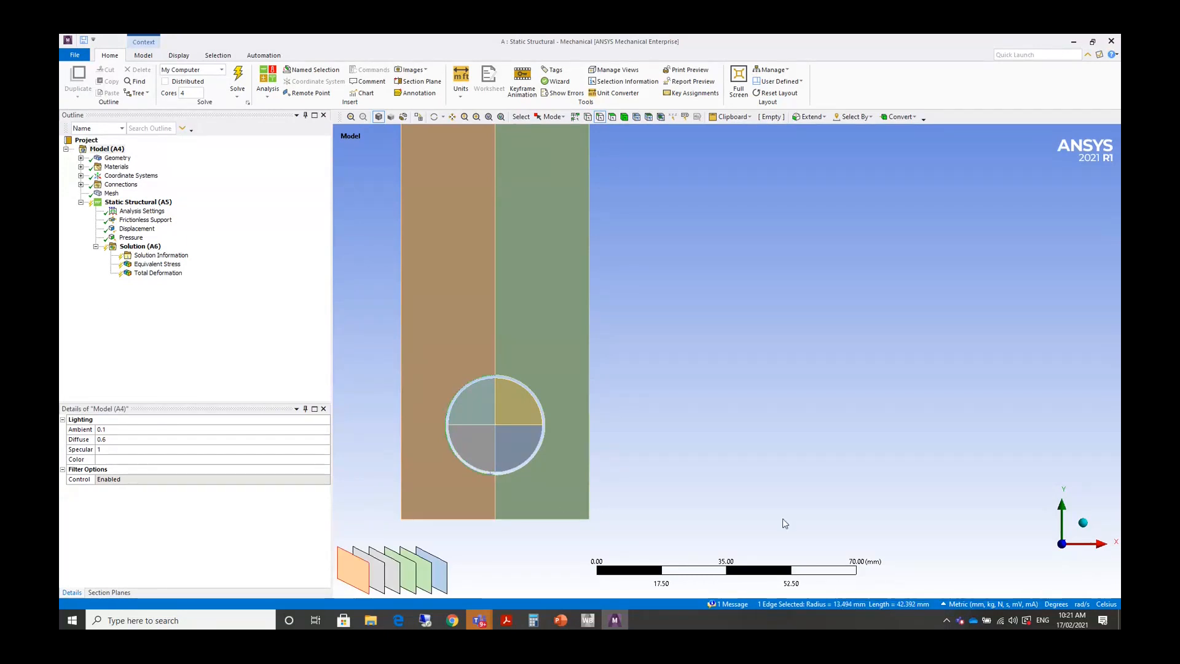
Examine the scoping of the frictionless contact between the pin and the hole, and check the mesh.
left_click(81, 184)
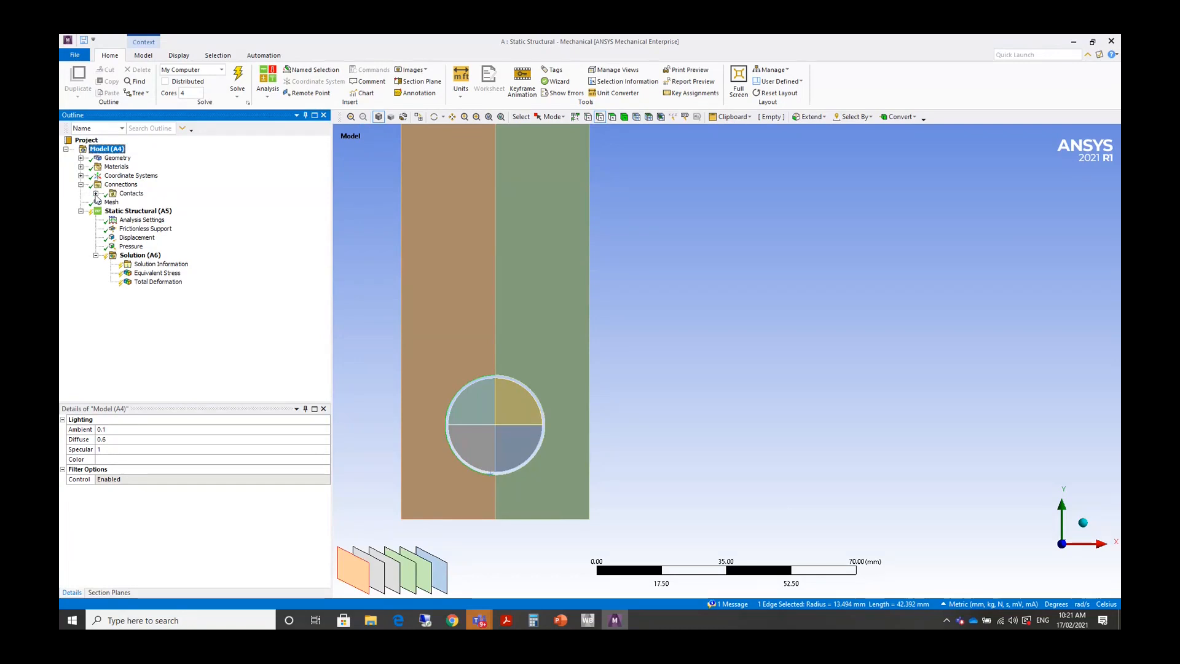
left_click(95, 193)
left_click(176, 202)
middle_click_drag(599, 430, 720, 398, "ctrl")
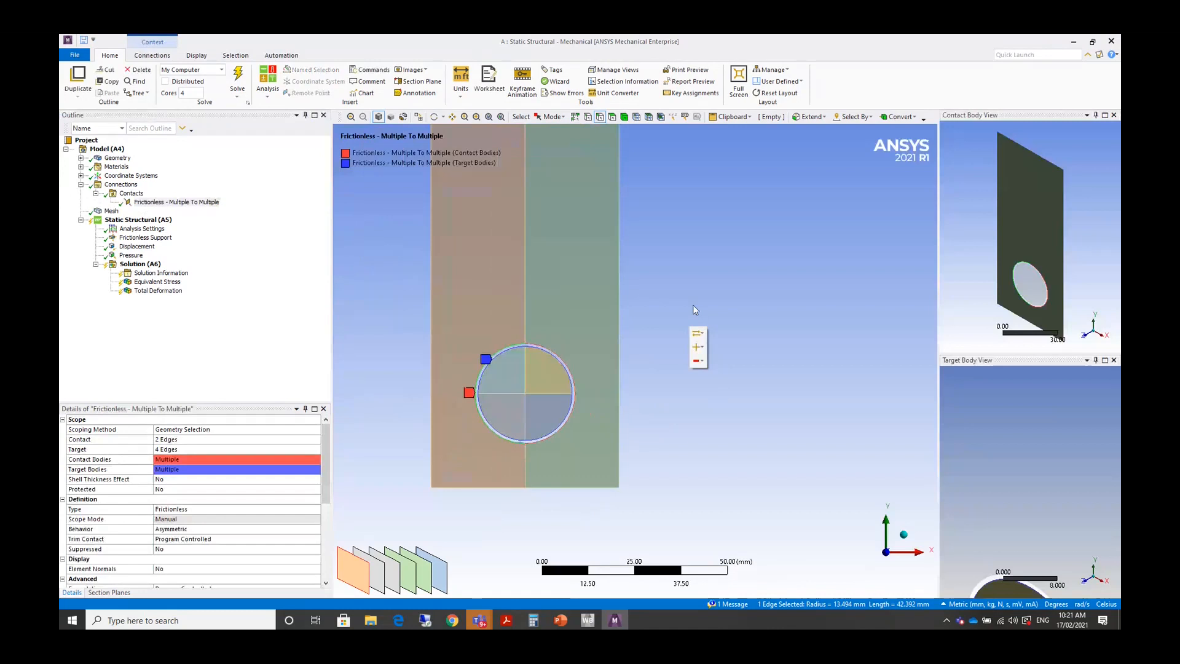
left_click(360, 352)
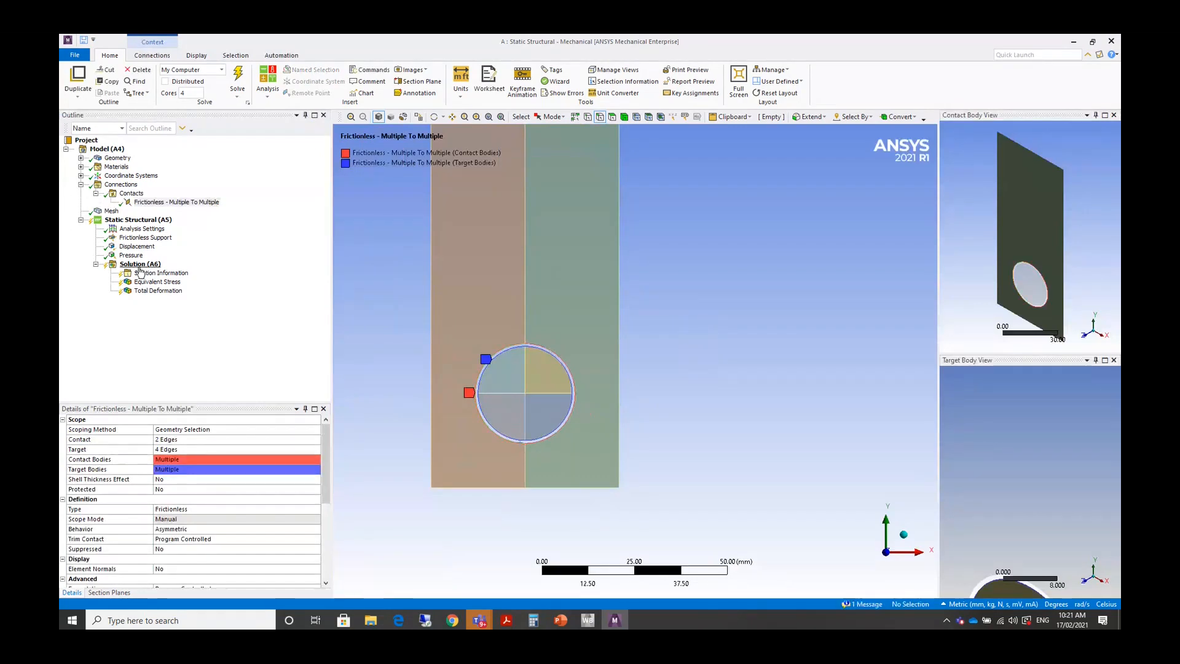
left_click(111, 211)
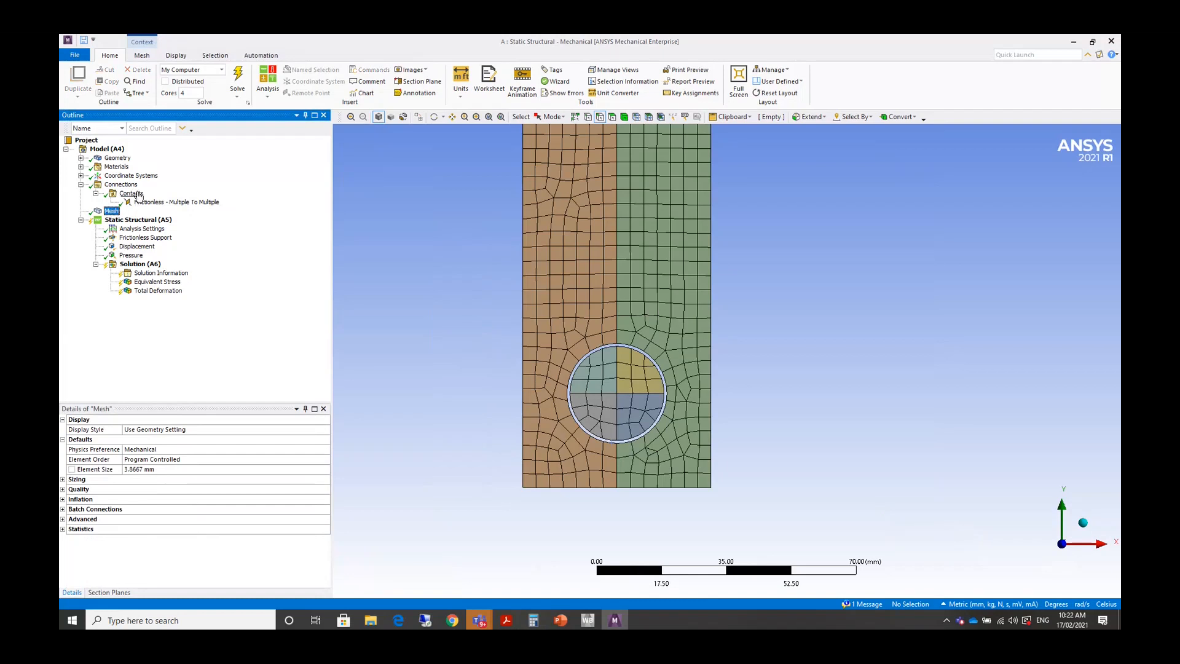
Add a Contact Tool to the model's Connections.
left_click(132, 193)
right_click(136, 196)
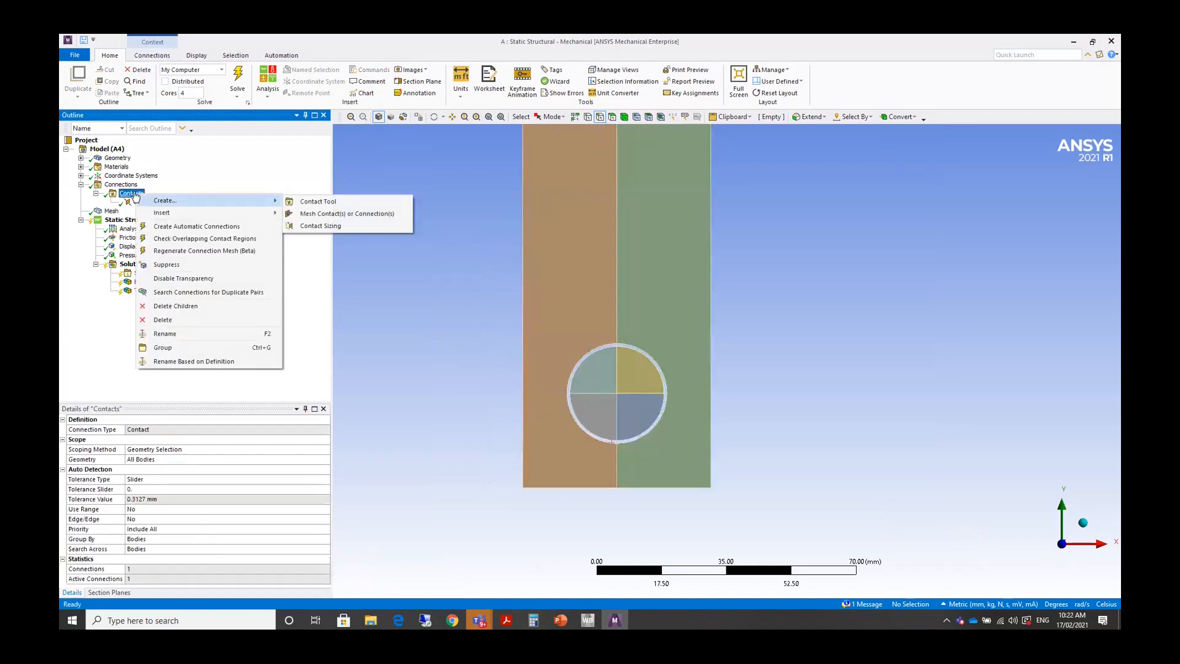
left_click(121, 185)
right_click(123, 185)
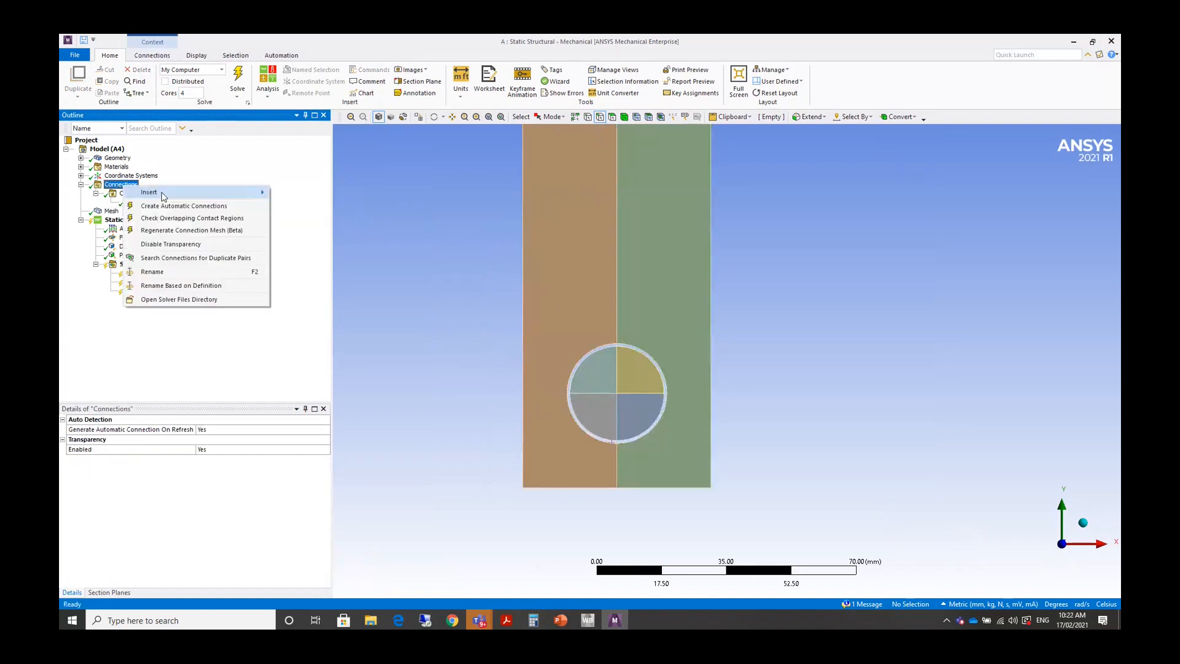
mouse_move(163, 195)
left_click(308, 230)
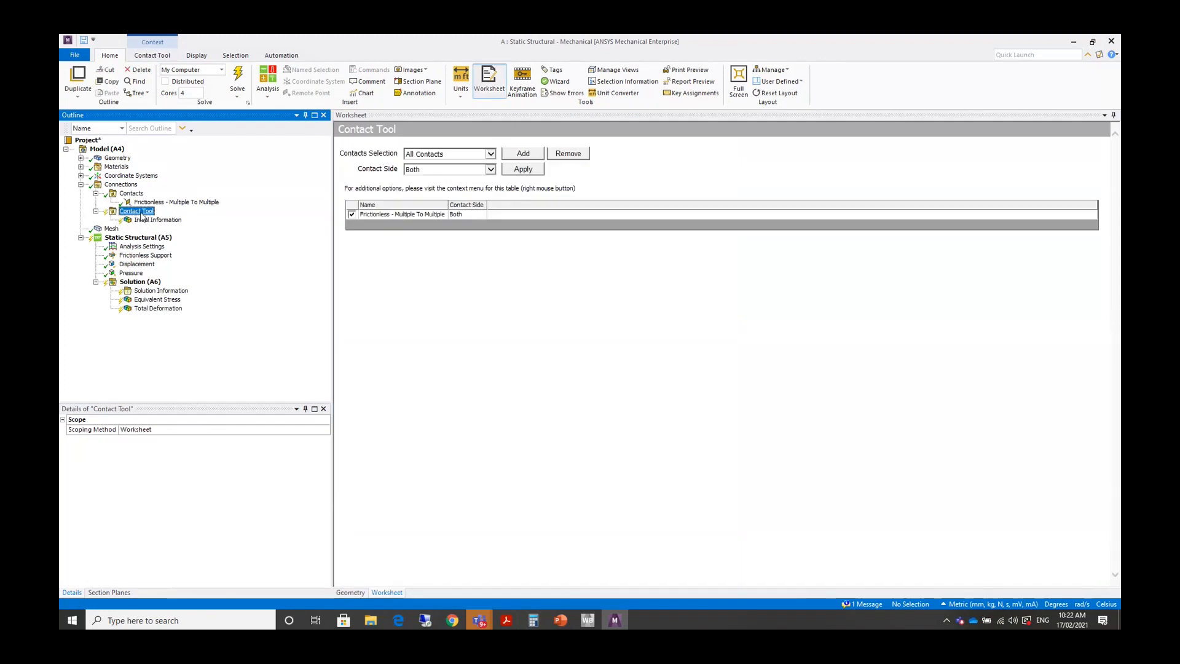
Add a Gap result to the Contact Tool and generate the initial contact results.
right_click(141, 215)
mouse_move(253, 222)
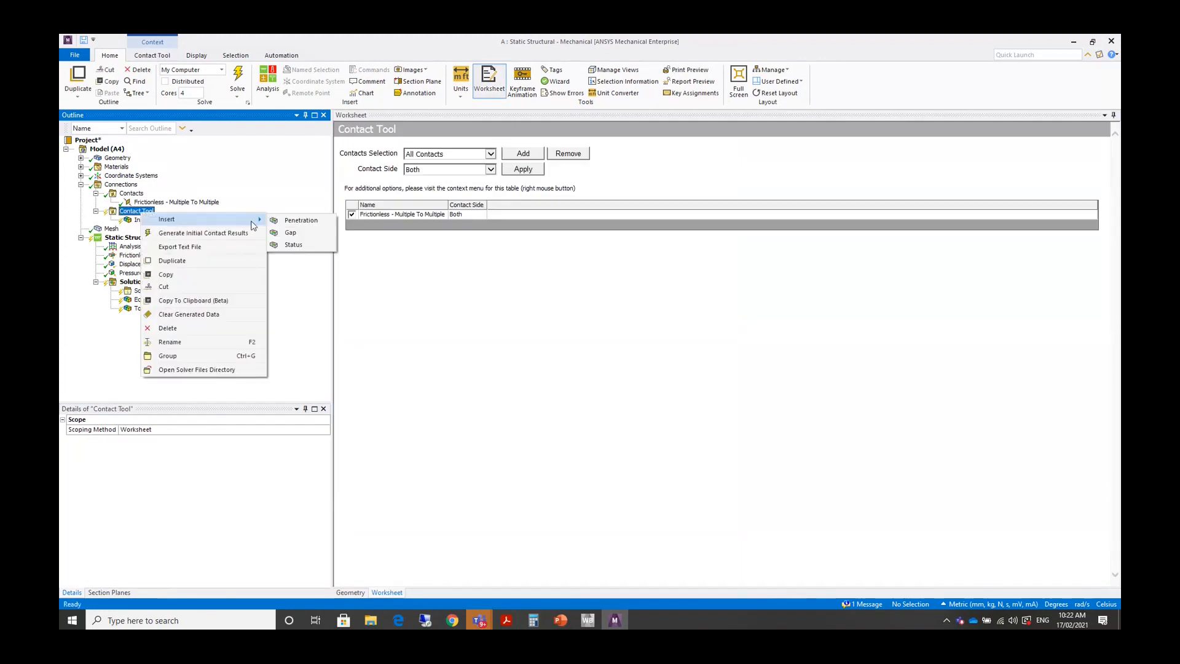
left_click(290, 232)
right_click(141, 220)
left_click(182, 245)
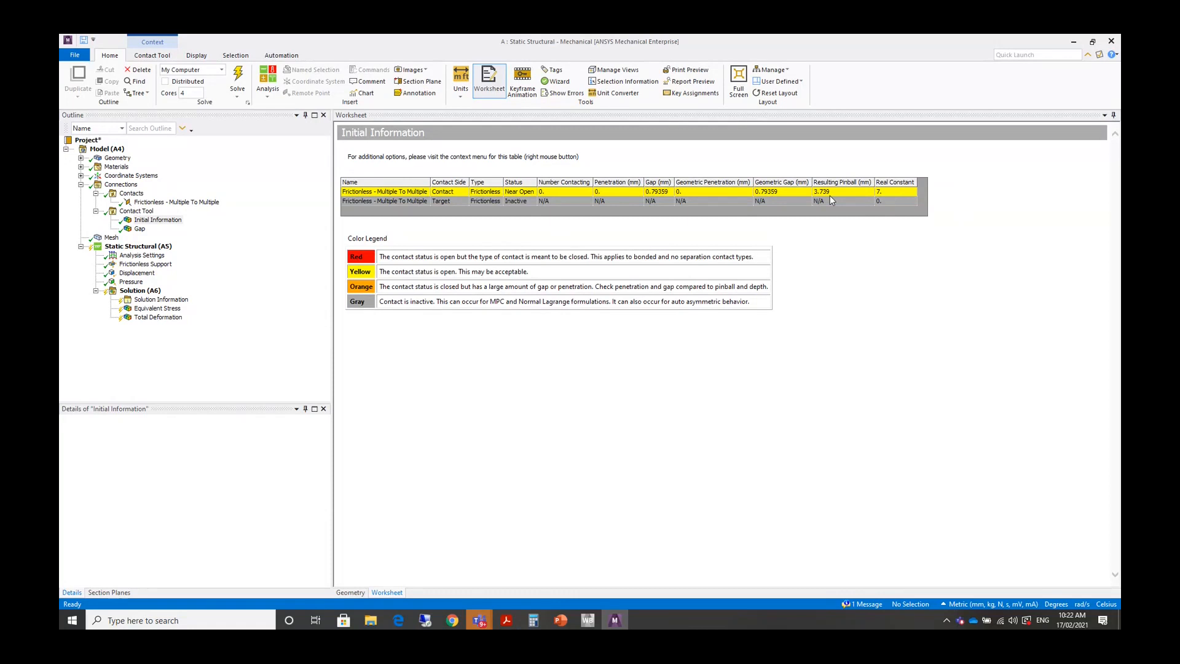
Review the frictionless contact's settings and the displacement and pressure conditions of the static structural analysis.
left_click(126, 247)
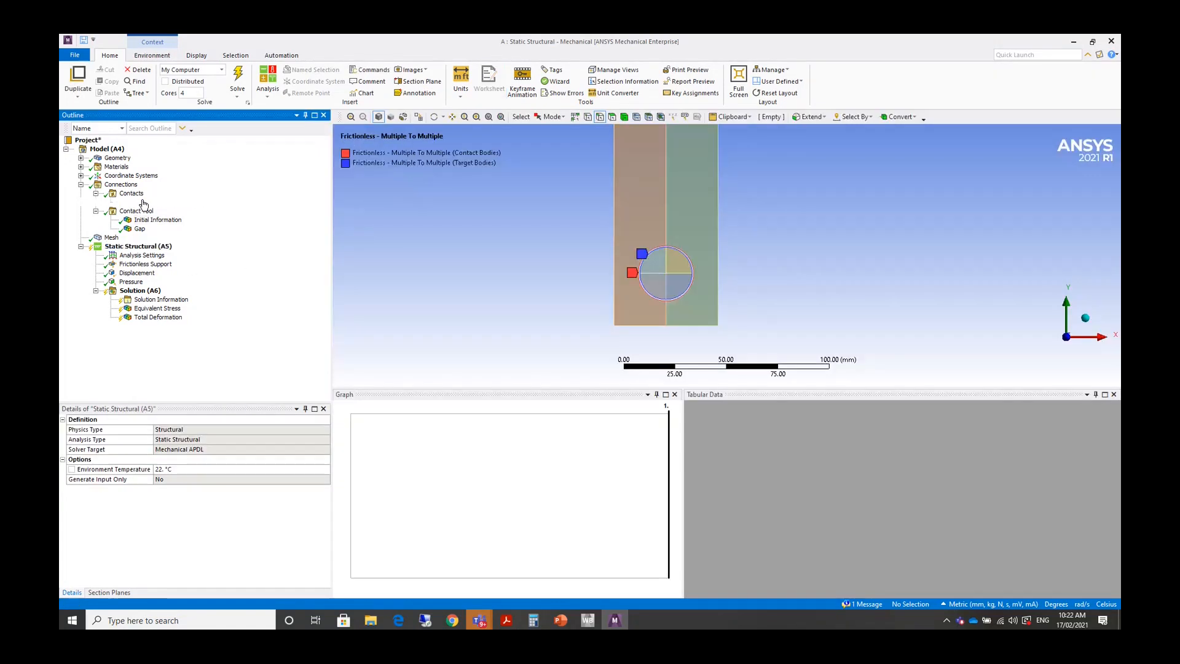
scroll(227, 454, "down", 1)
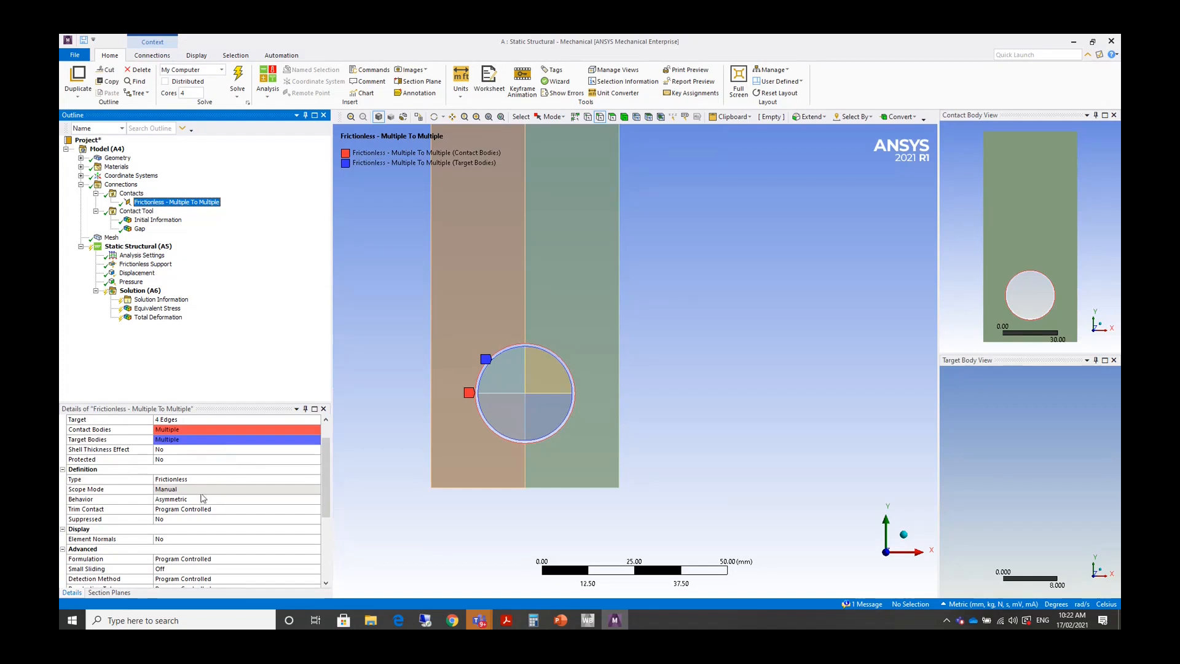
scroll(203, 498, "down", 1)
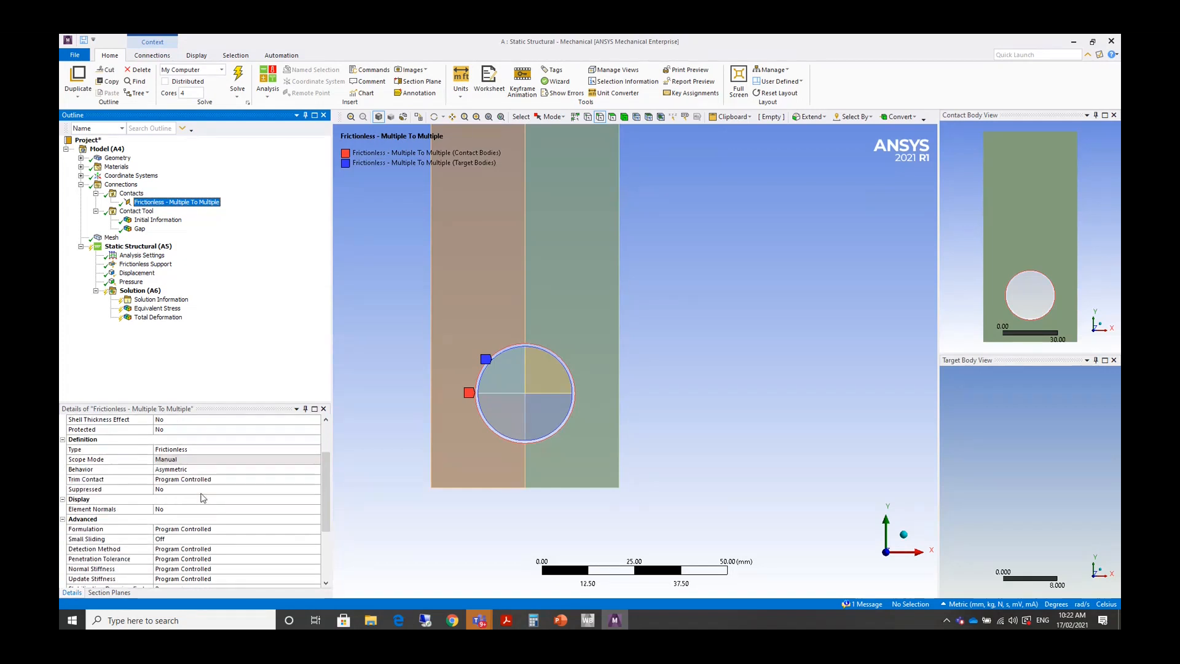
left_click(137, 273)
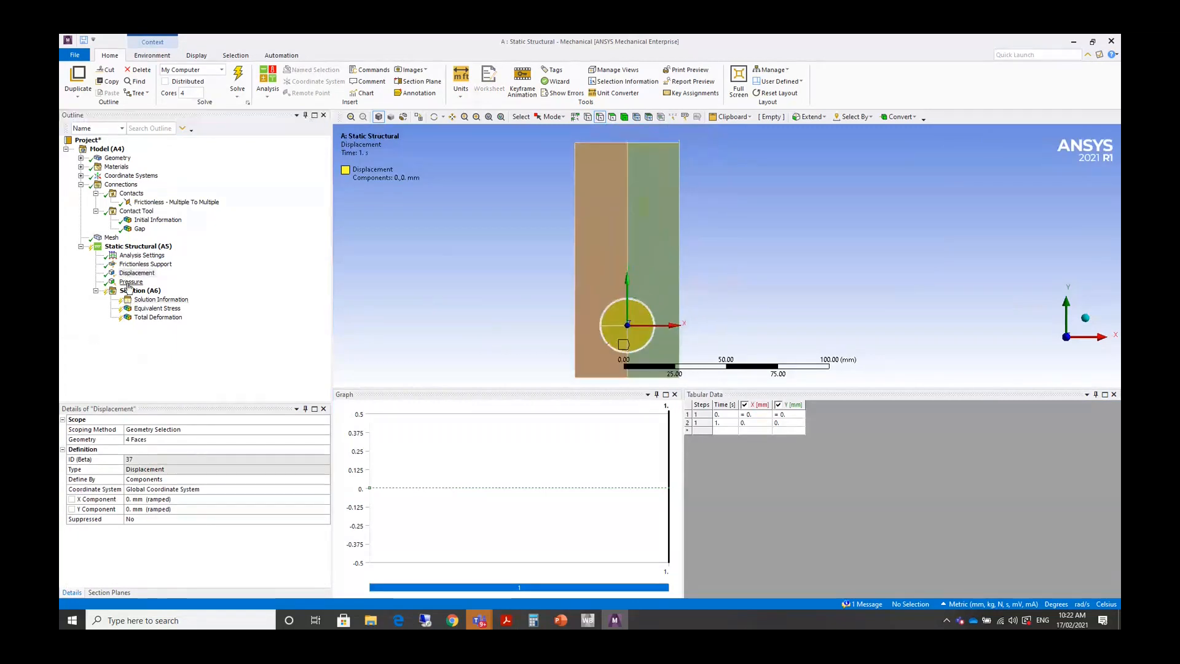
key("Down")
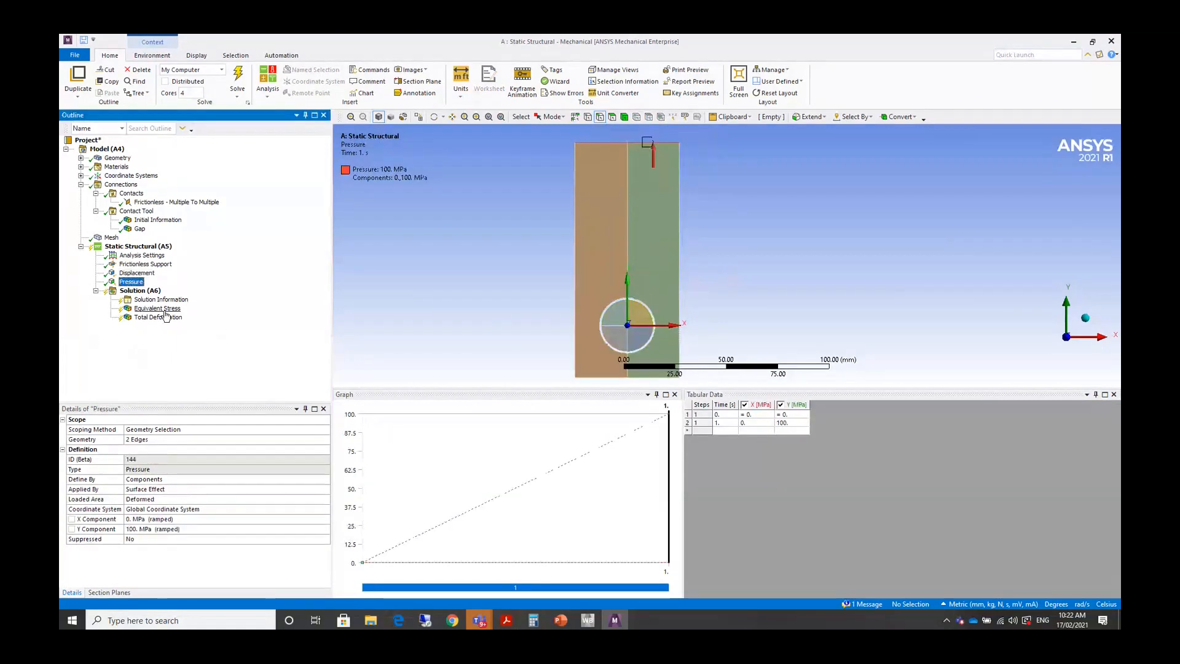
Solve the static structural analysis with the existing contact and solver settings.
right_click(136, 291)
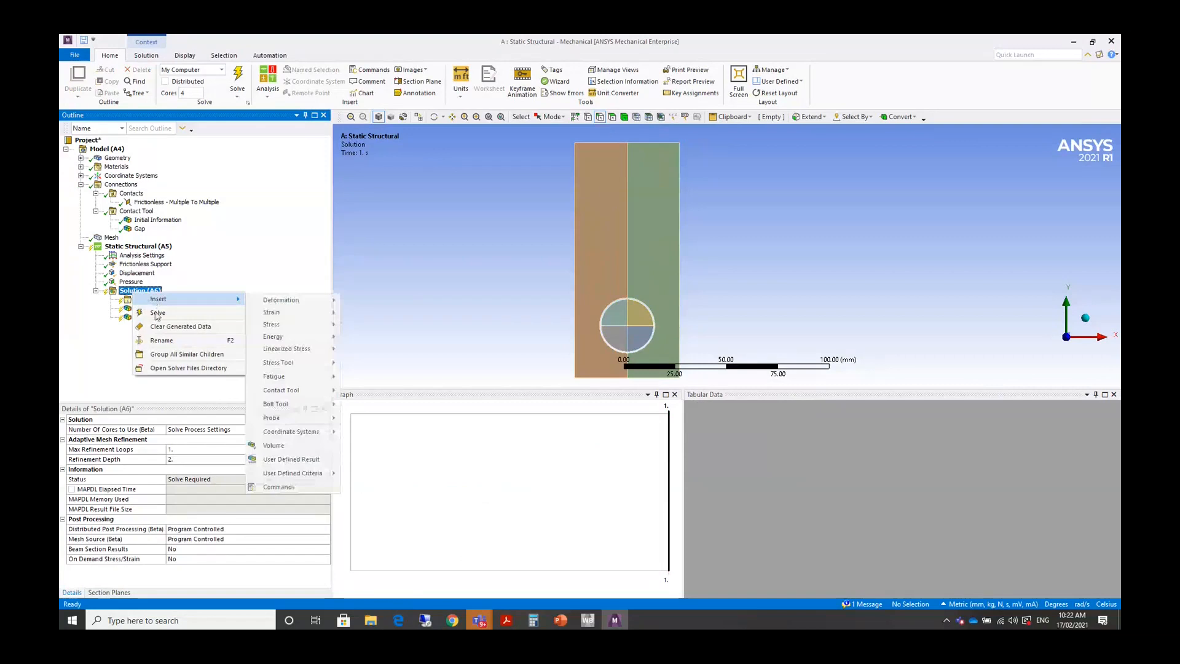
left_click(157, 314)
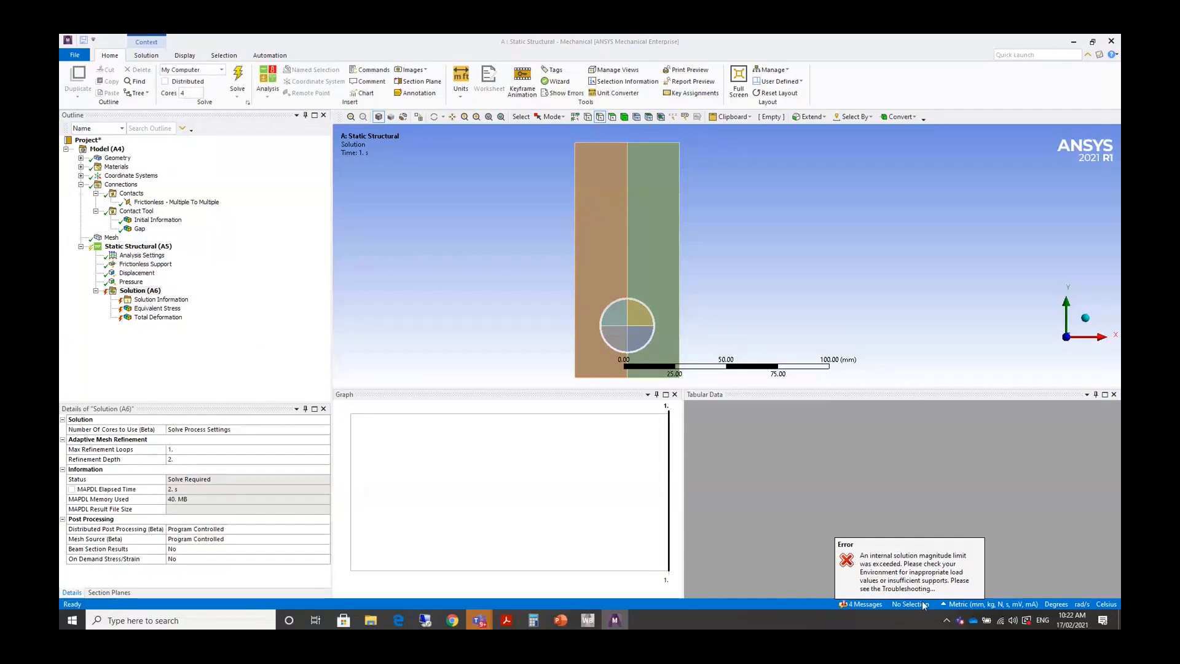
Set Weak Springs to Program Controlled in the analysis settings and solve the analysis again.
left_click(142, 256)
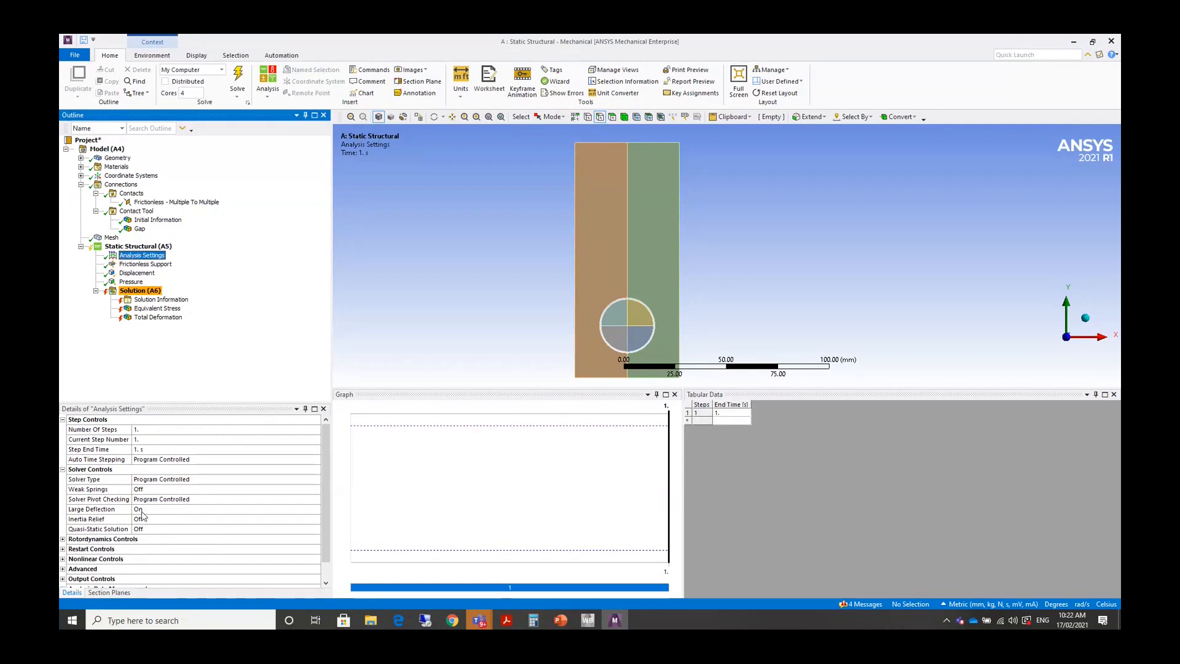
double_click(154, 492)
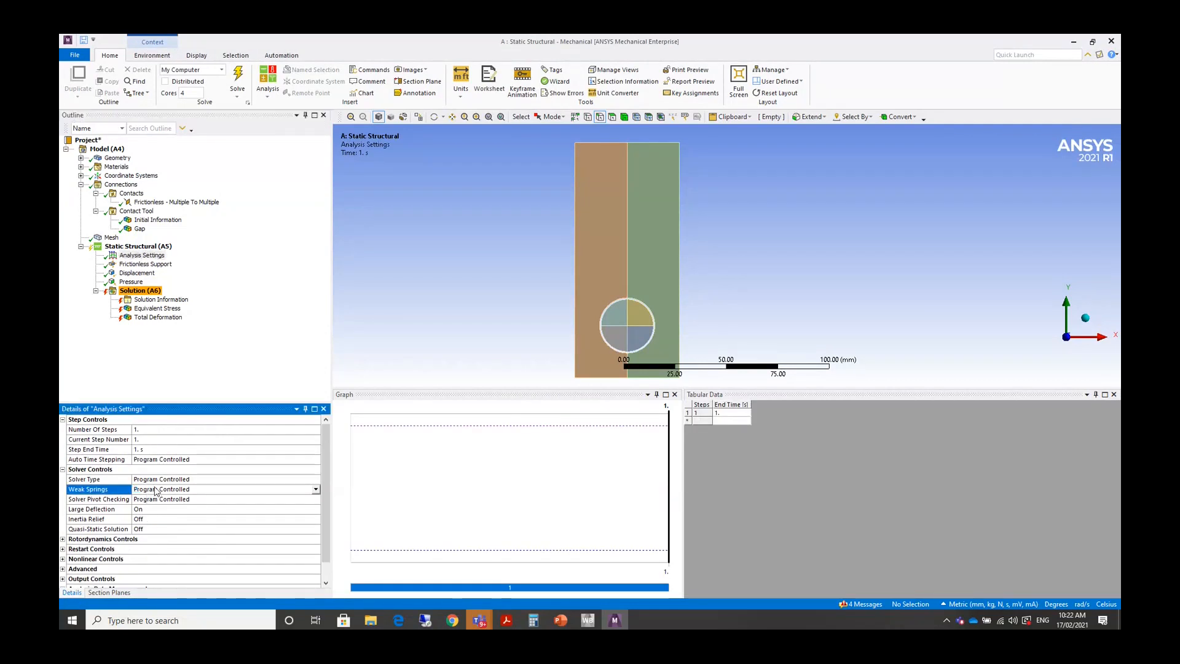
left_click(133, 292)
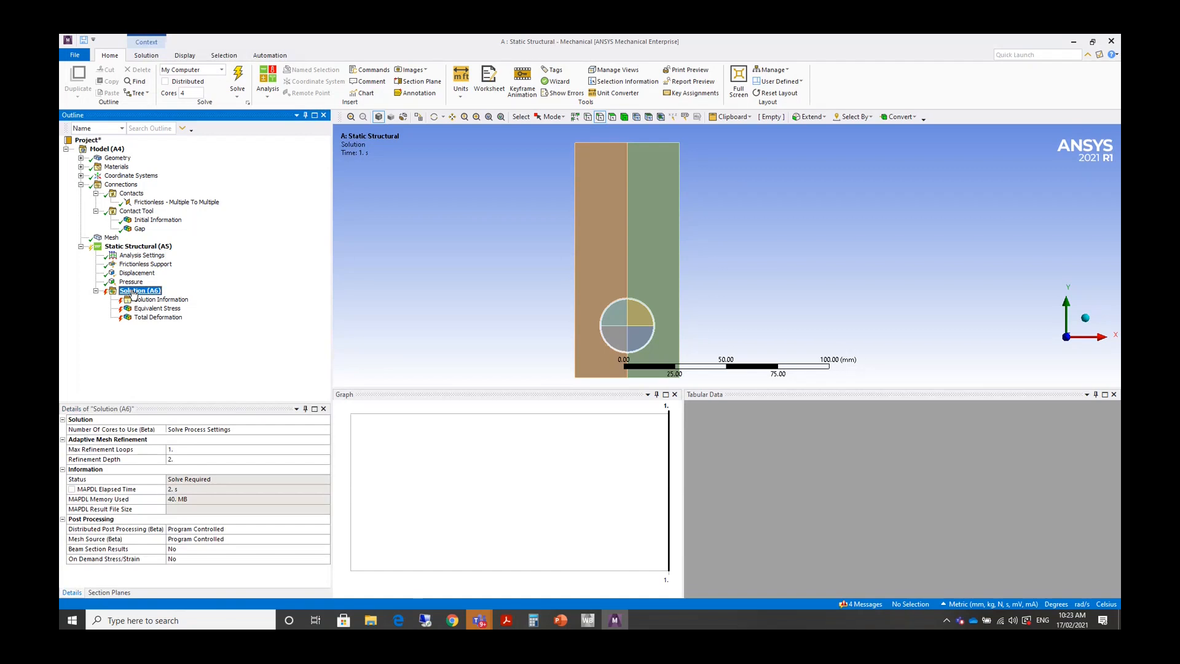
right_click(133, 291)
left_click(187, 312)
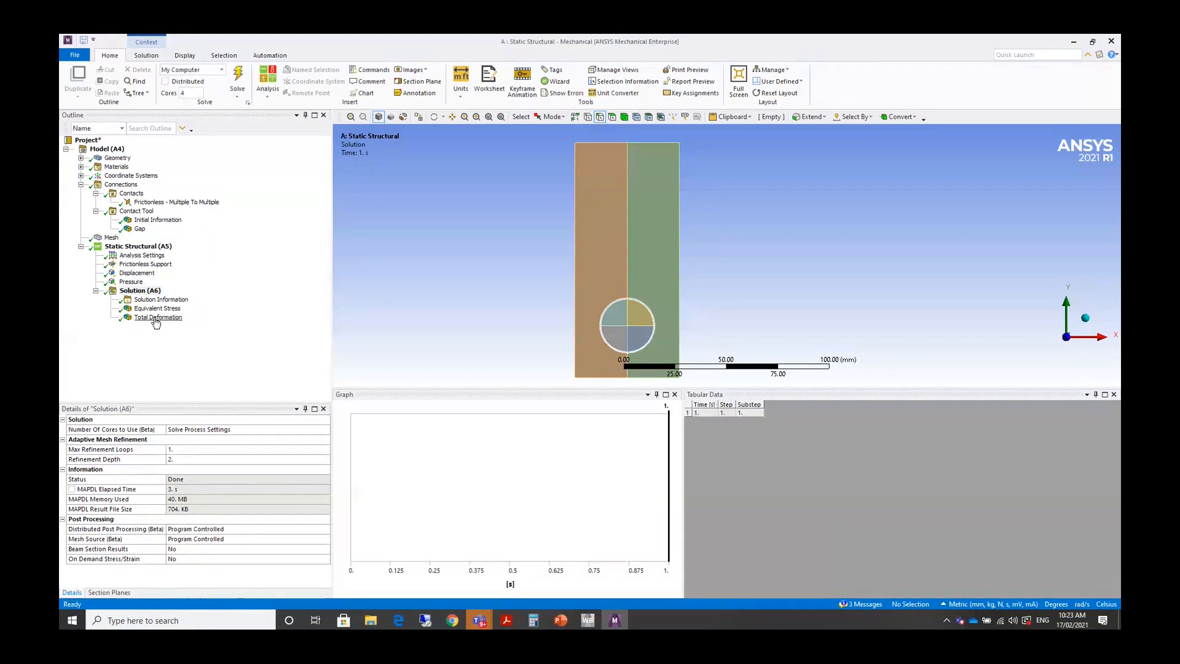
Display the total deformation result at the 0.5x Auto deformation scale and inspect the plate's movement around the pin.
left_click(155, 318)
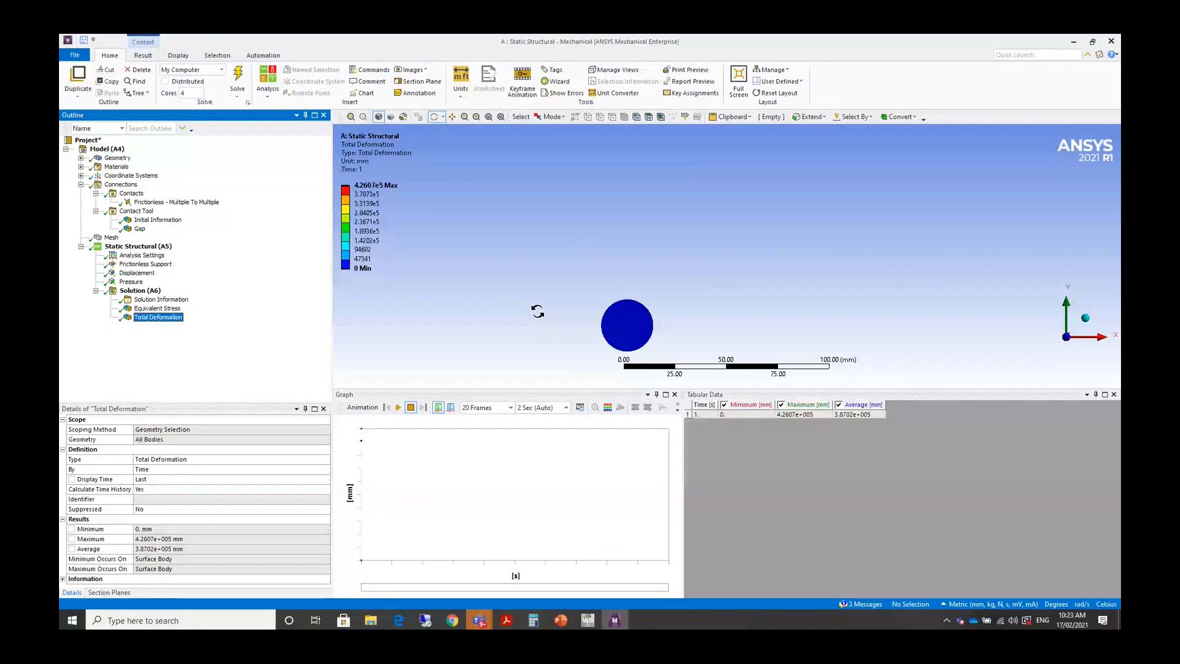
left_click(143, 55)
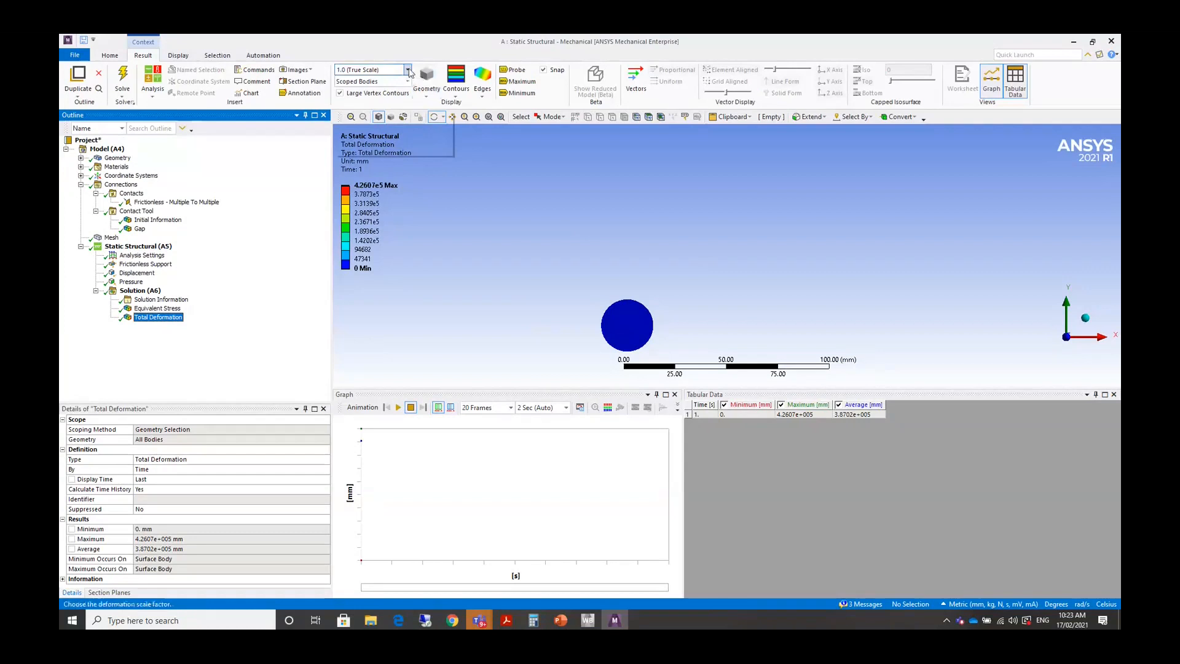
left_click(408, 70)
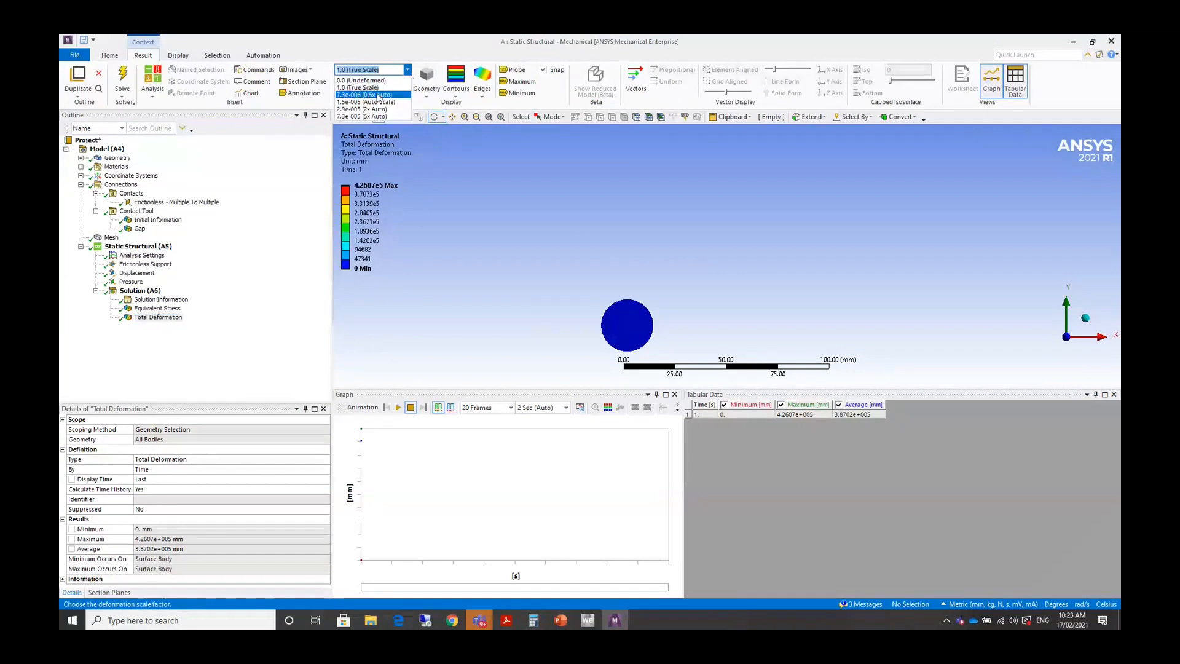
left_click(378, 94)
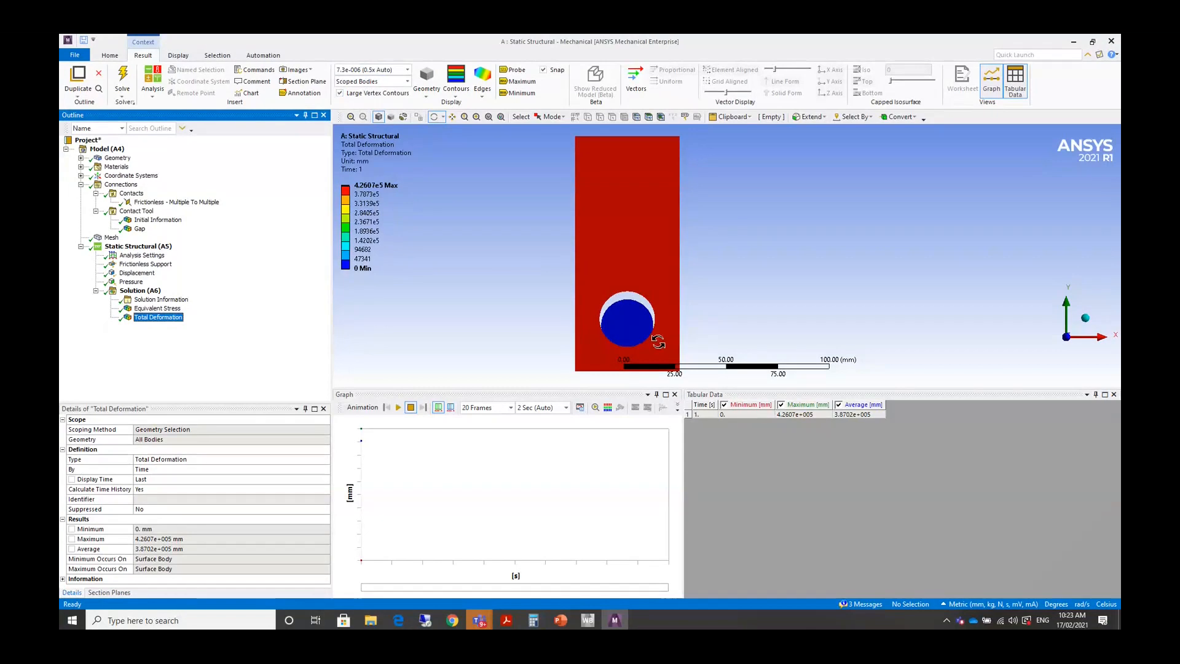
middle_click_drag(641, 294, 643, 270, "ctrl")
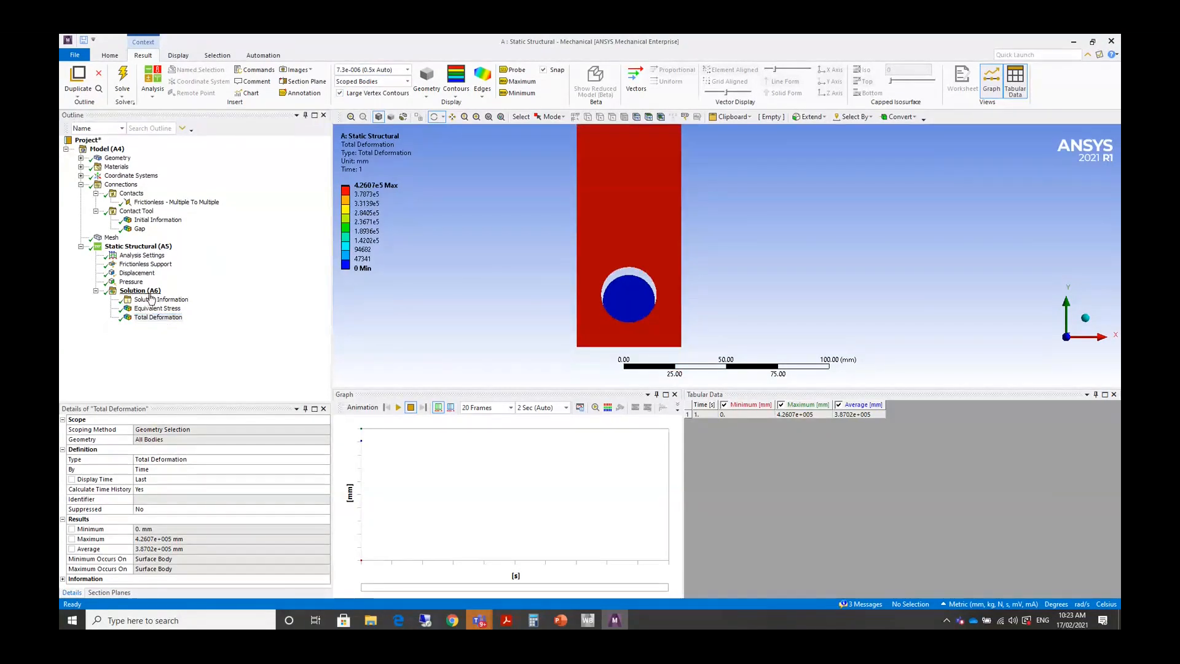
Turn Weak Springs back off in the analysis settings.
left_click(142, 255)
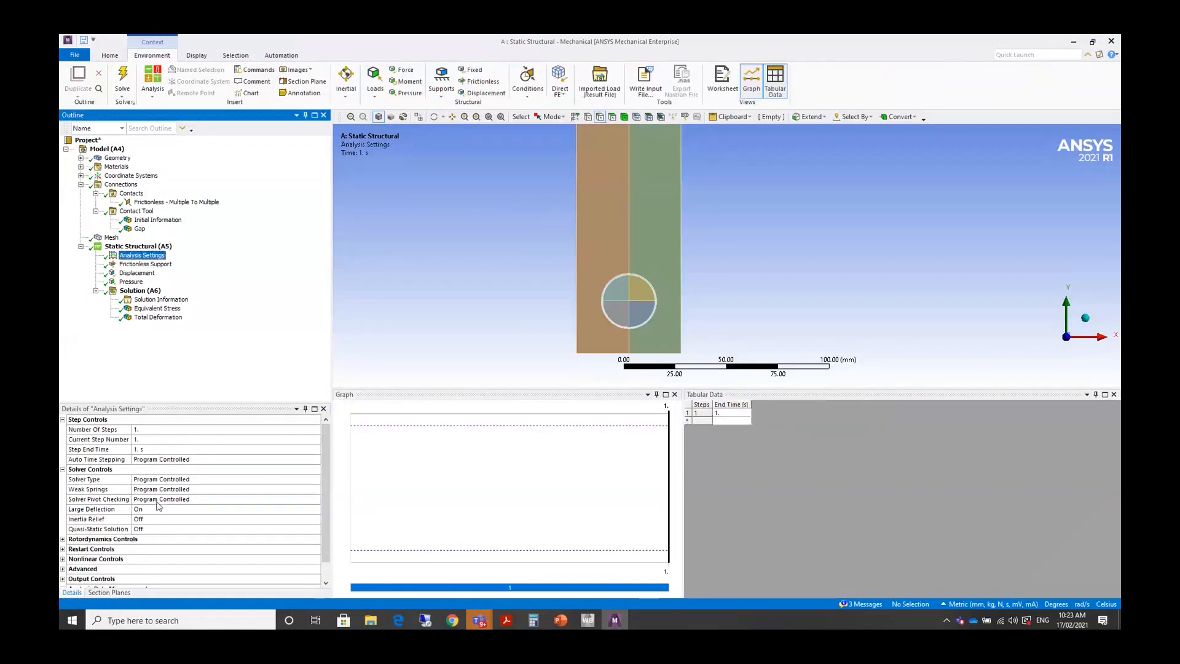
scroll(162, 500, "down", 1)
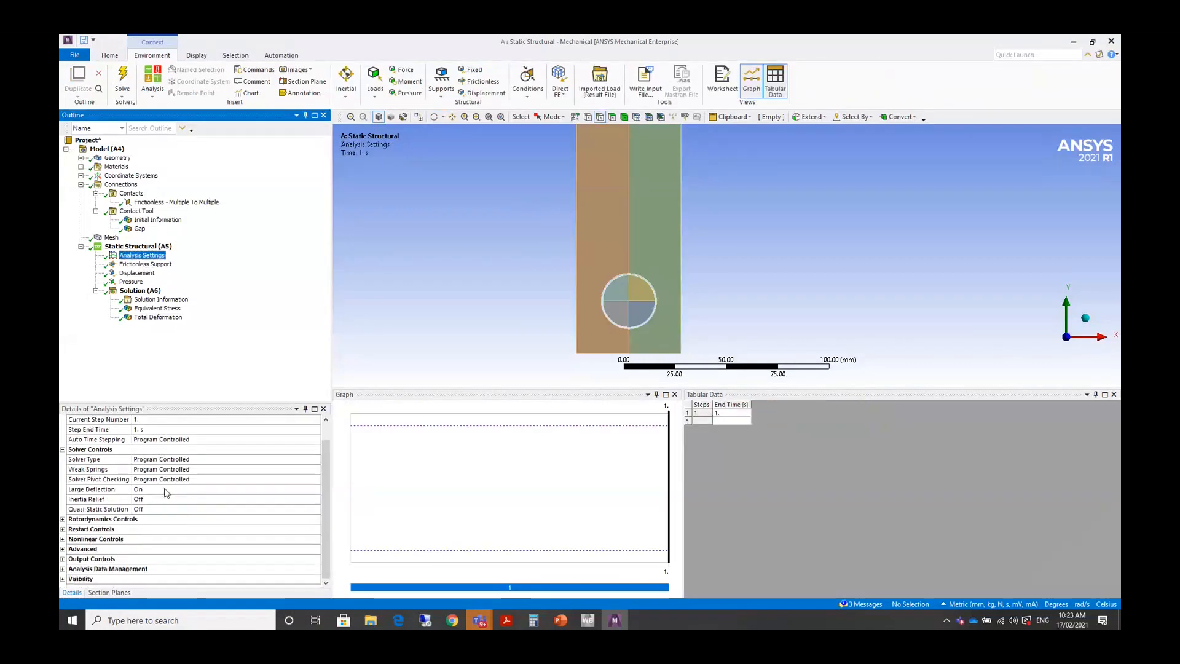
double_click(168, 470)
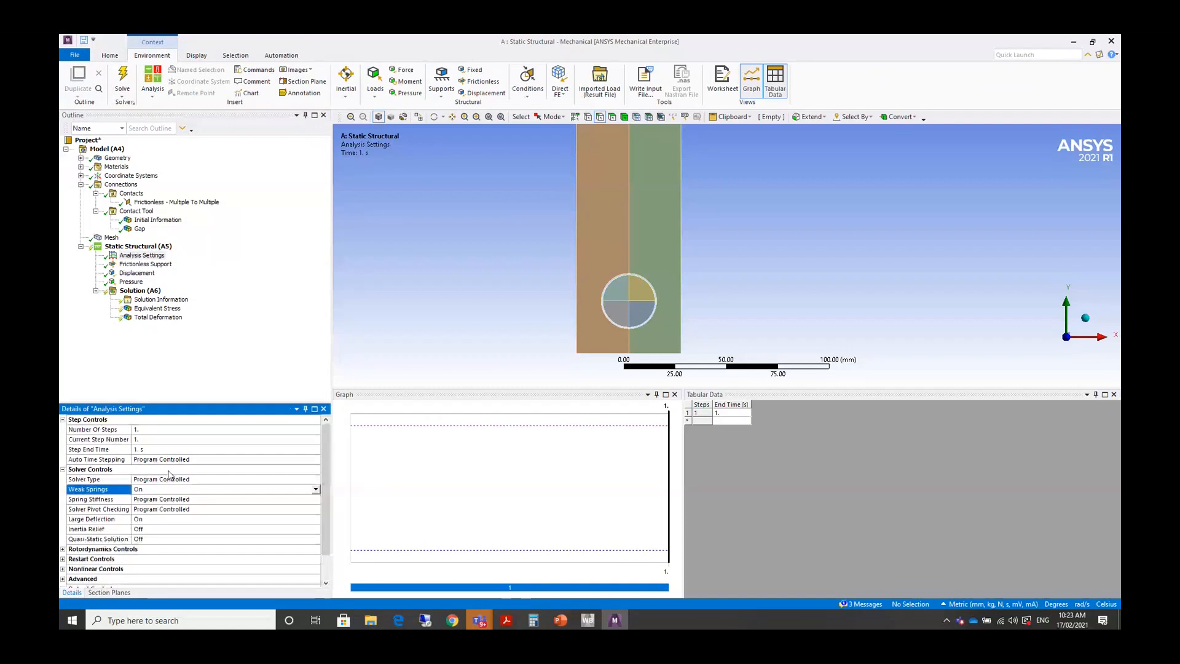
double_click(155, 491)
Set the frictionless contact's Interface Treatment to Adjust to Touch and solve the static structural analysis.
left_click(148, 202)
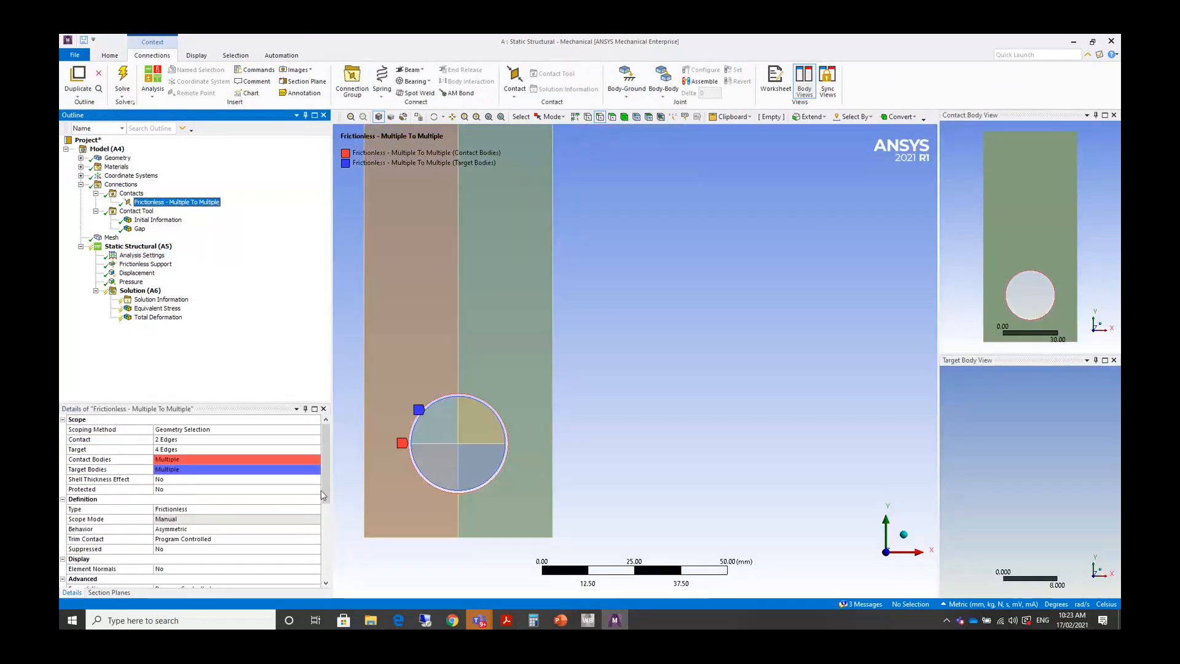
left_click_drag(322, 496, 317, 566)
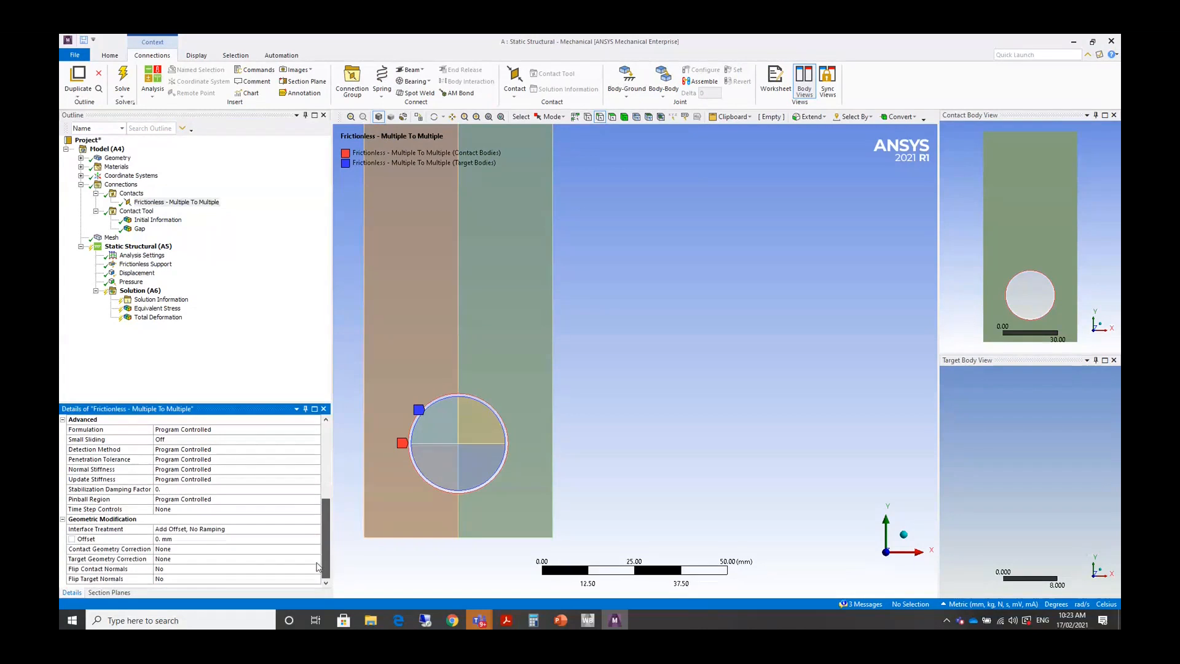
left_click(225, 529)
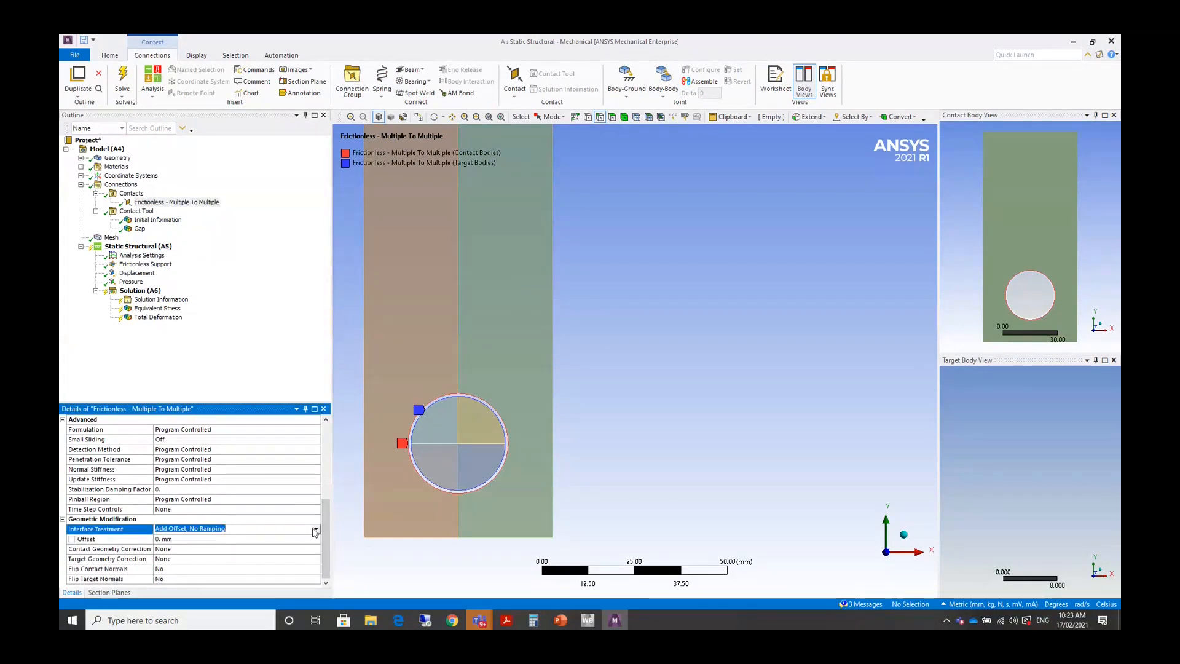
left_click(315, 530)
left_click(191, 539)
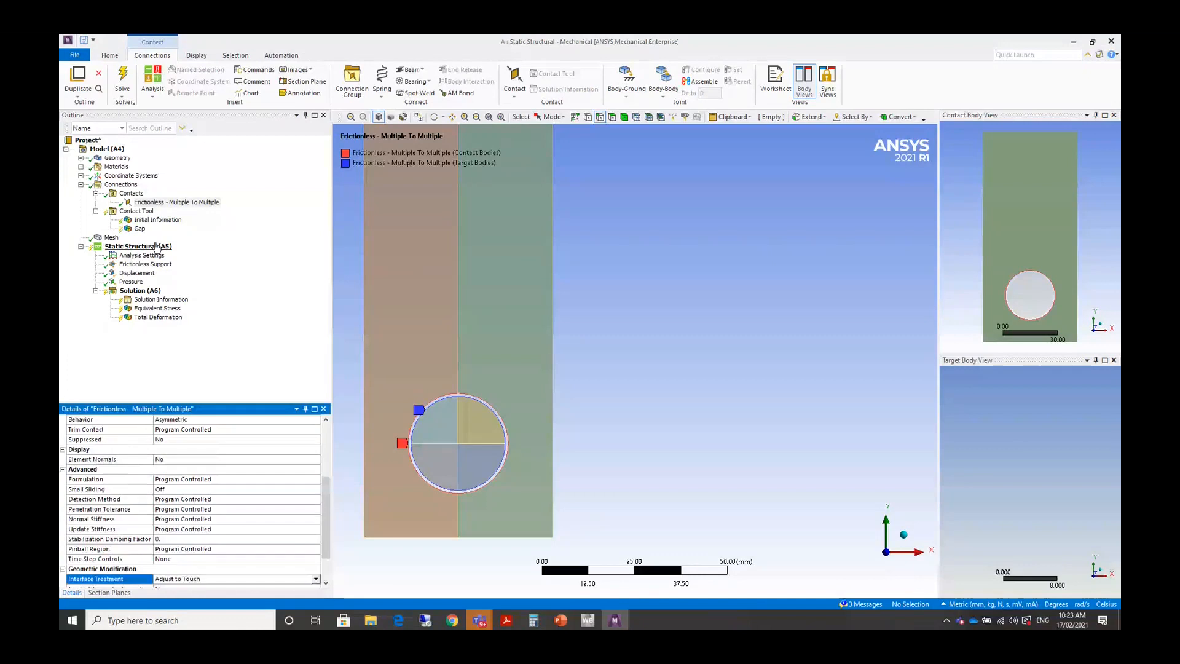
right_click(125, 248)
left_click(152, 268)
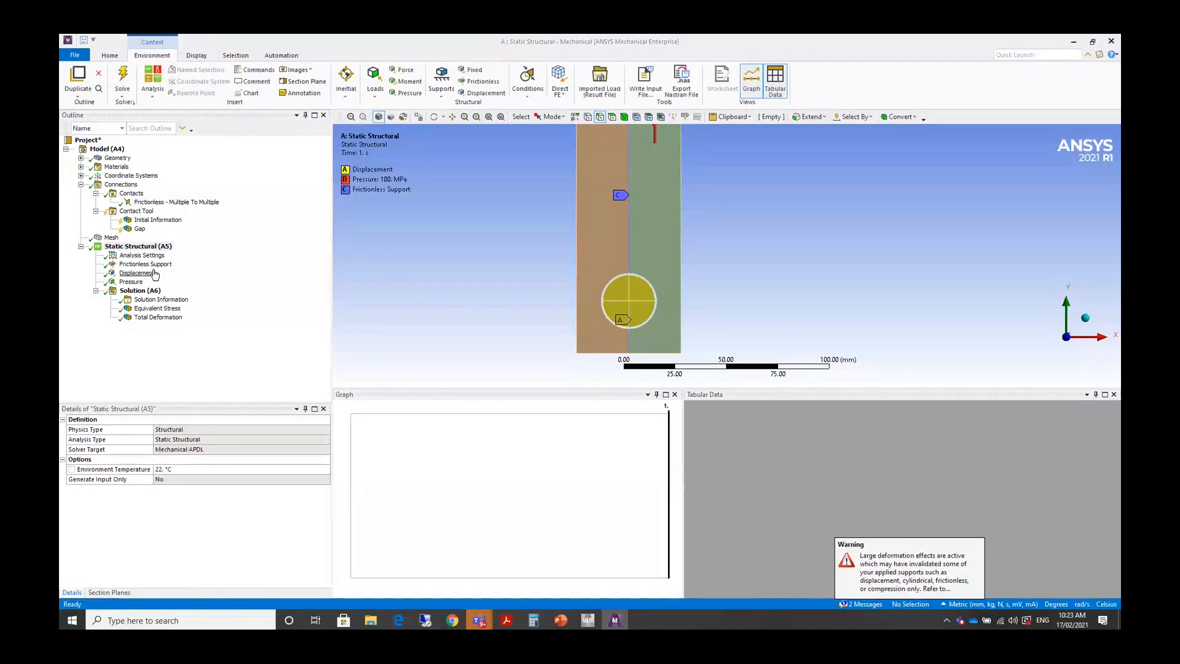
Display the equivalent stress result at the Auto Scale deformation and inspect the area around the pin hole.
left_click(157, 309)
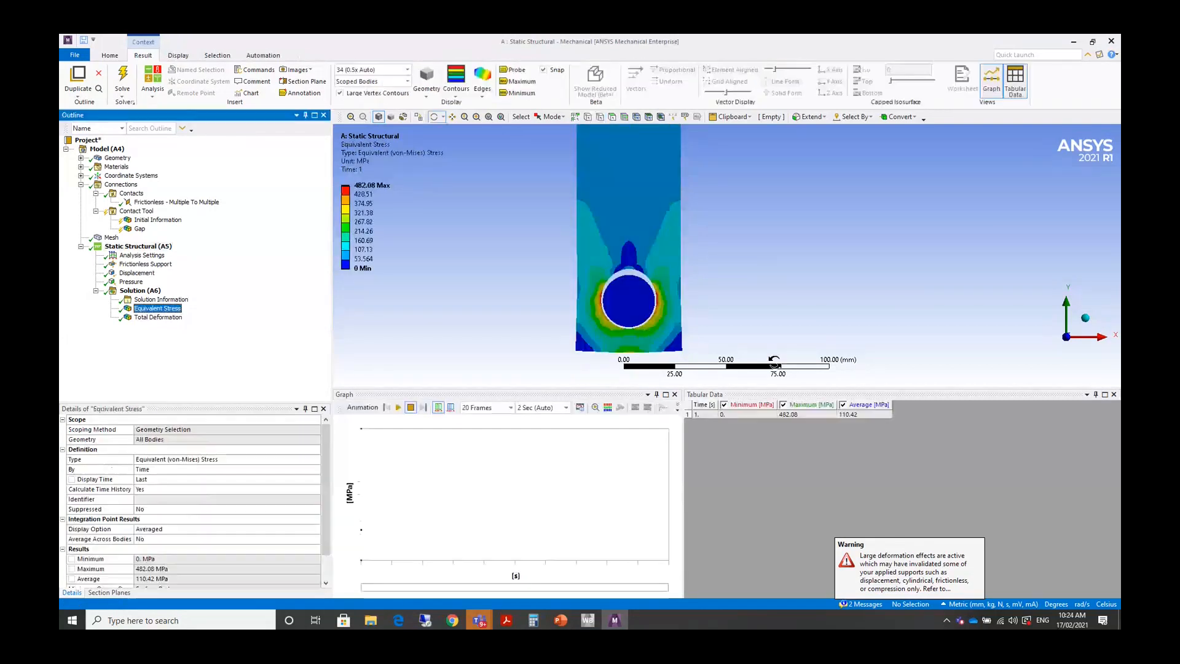
scroll(656, 350, "up", 3)
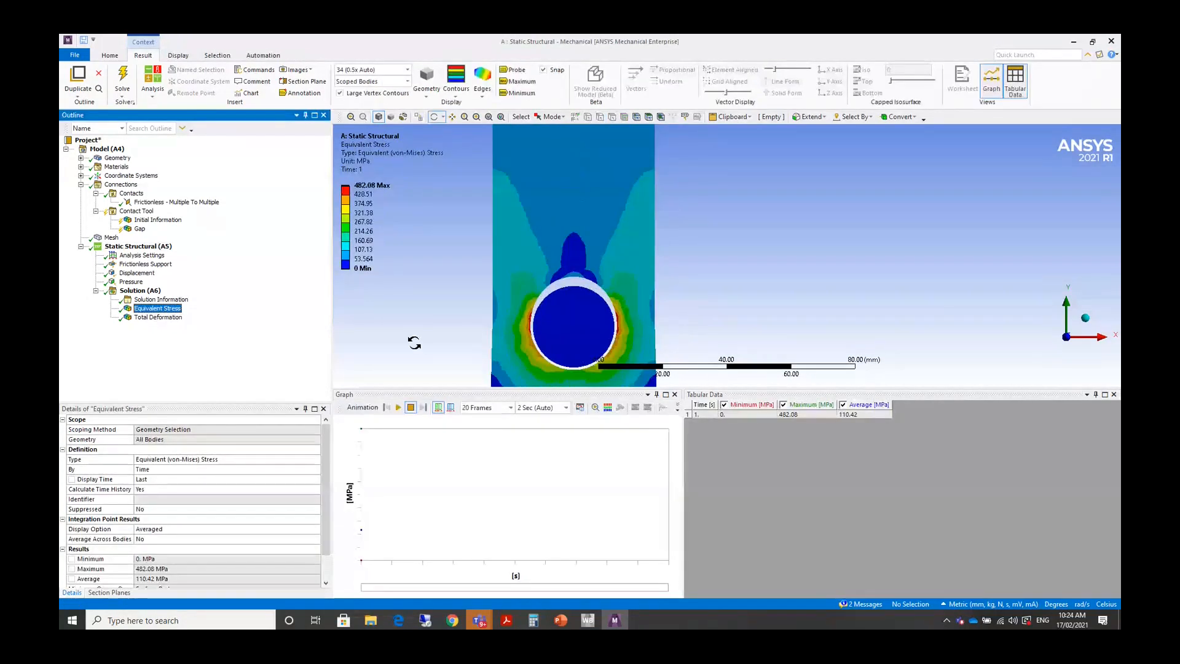
left_click(408, 71)
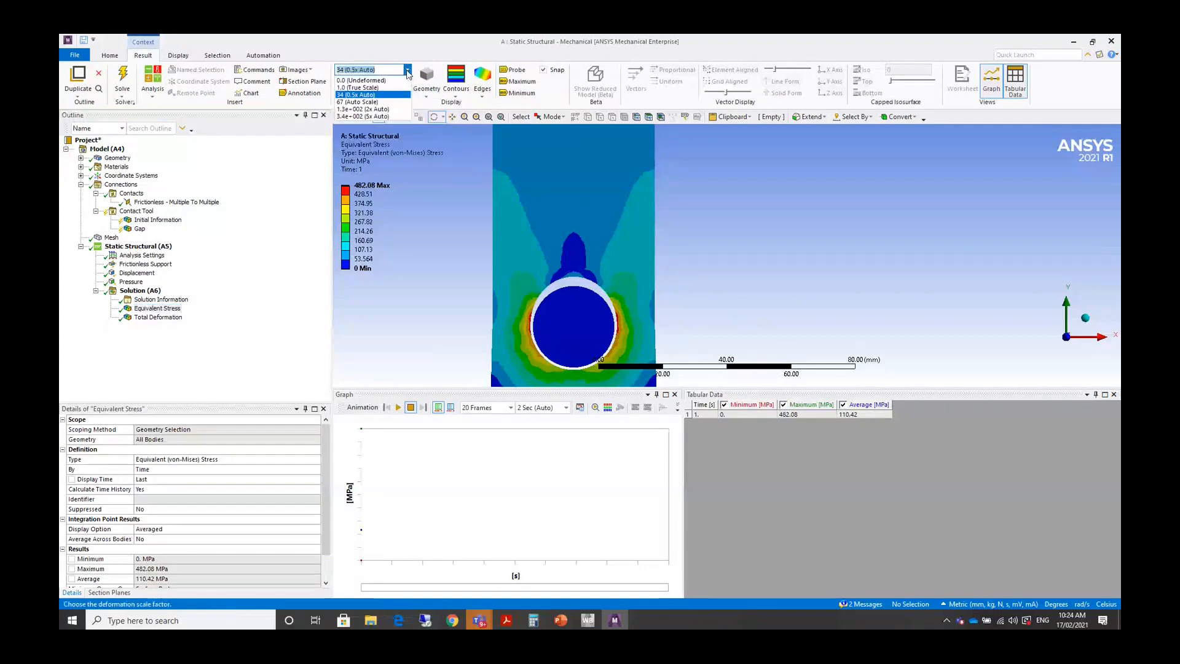
left_click(359, 102)
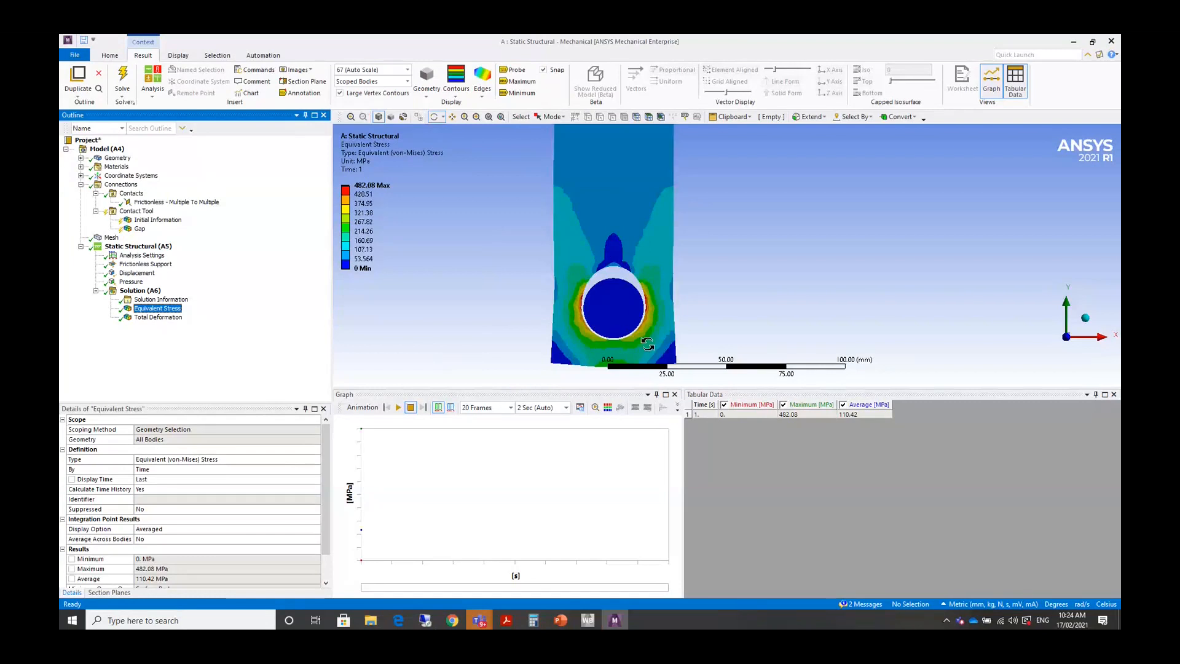
scroll(647, 344, "up", 3)
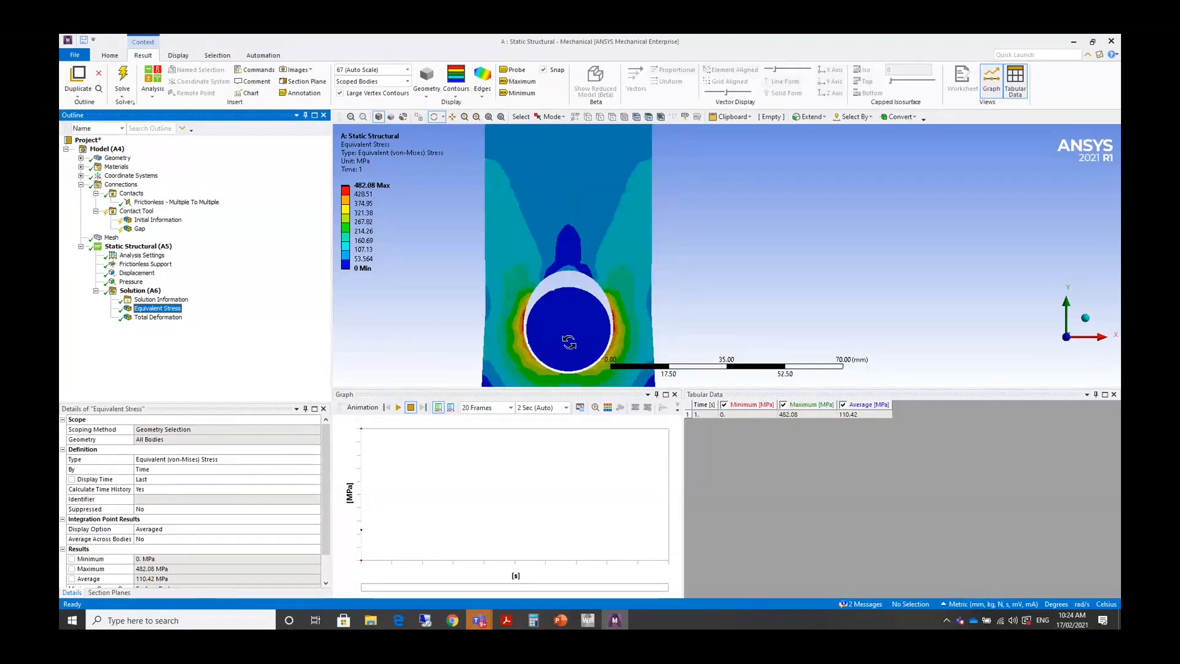
middle_click_drag(569, 342, 584, 283, "ctrl")
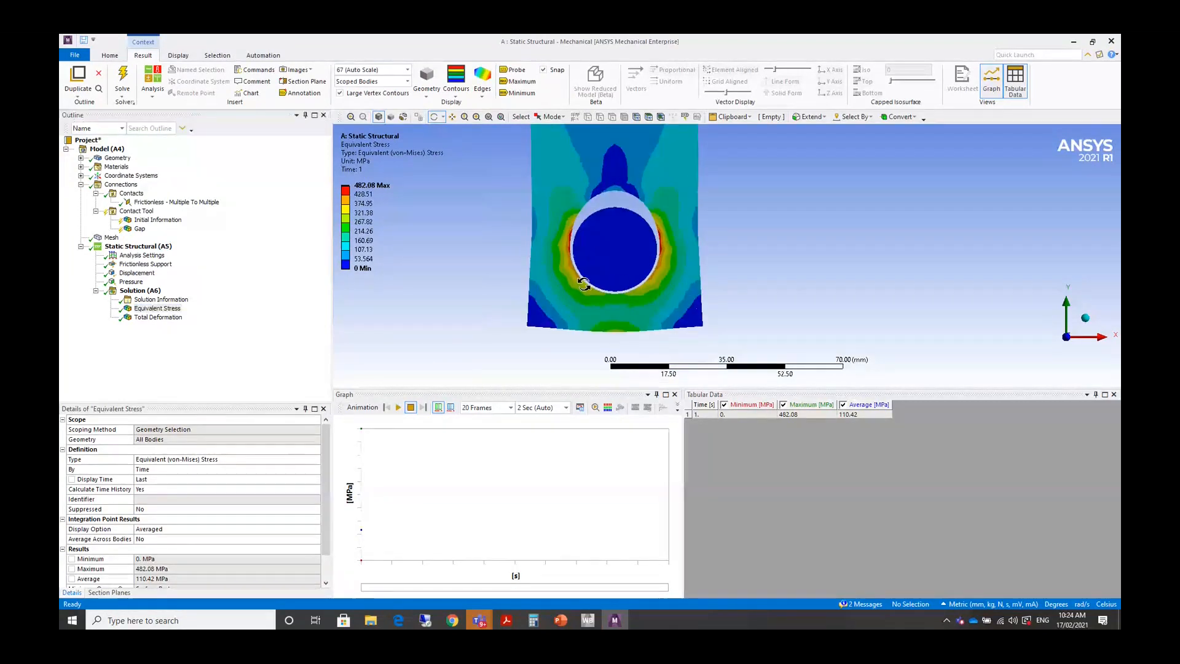
Set the frictionless contact's Interface Treatment to Add Offset, Ramped Effects.
left_click(139, 203)
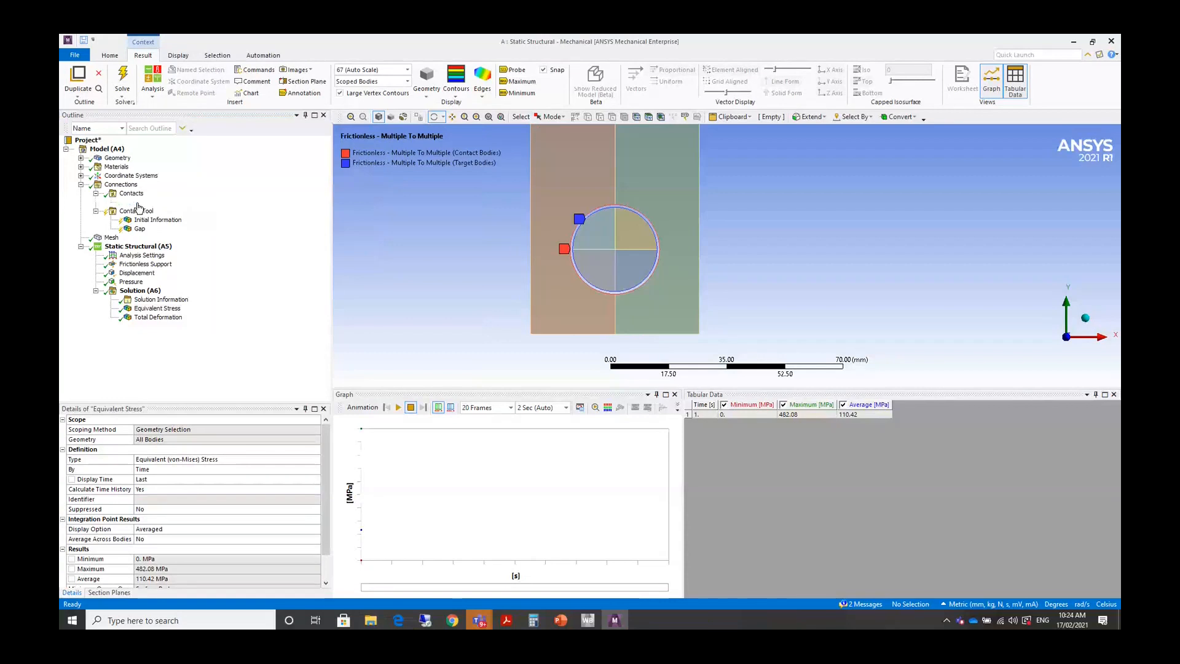
scroll(207, 477, "down", 5)
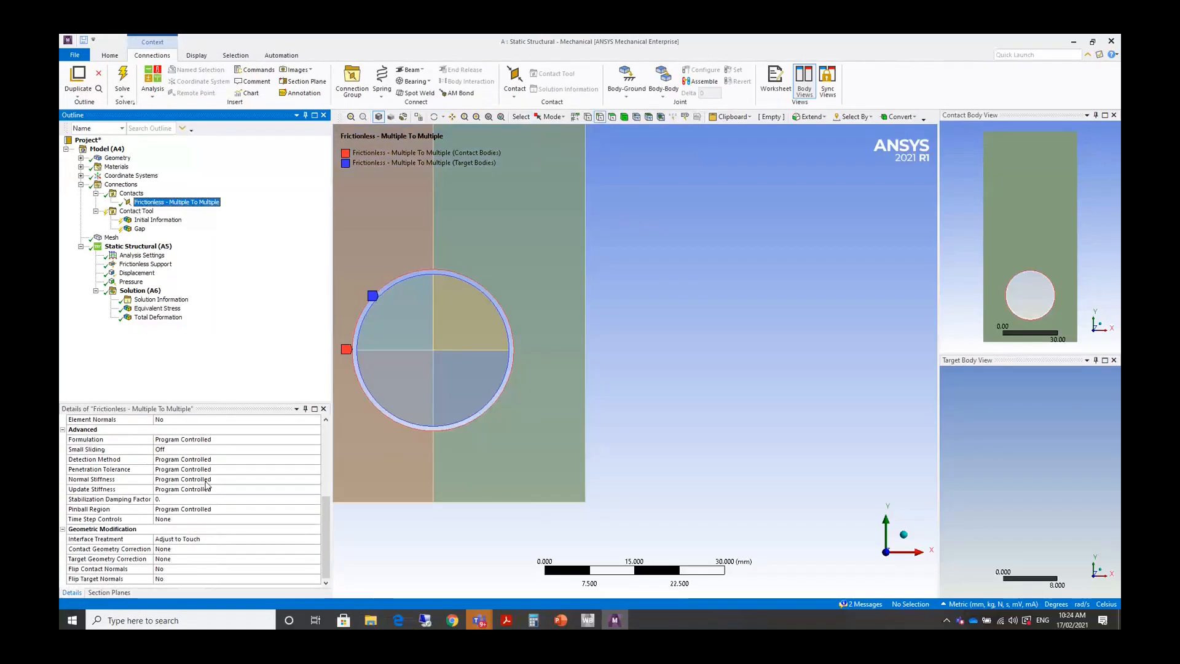
left_click(198, 538)
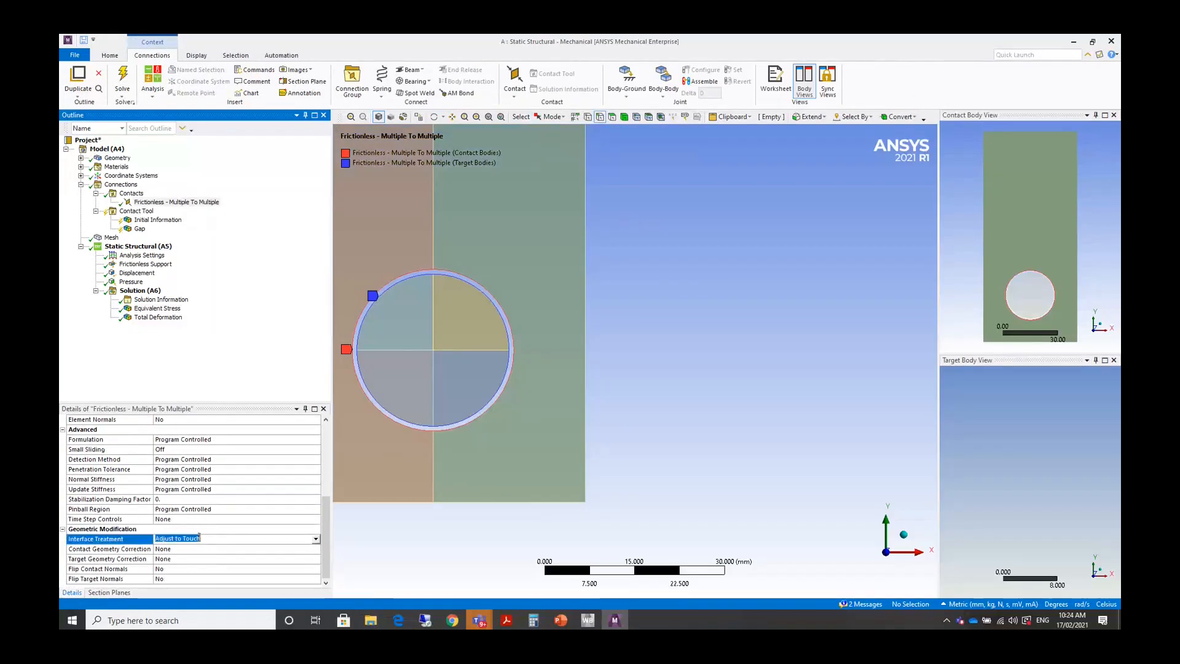
left_click(199, 537)
left_click(193, 548)
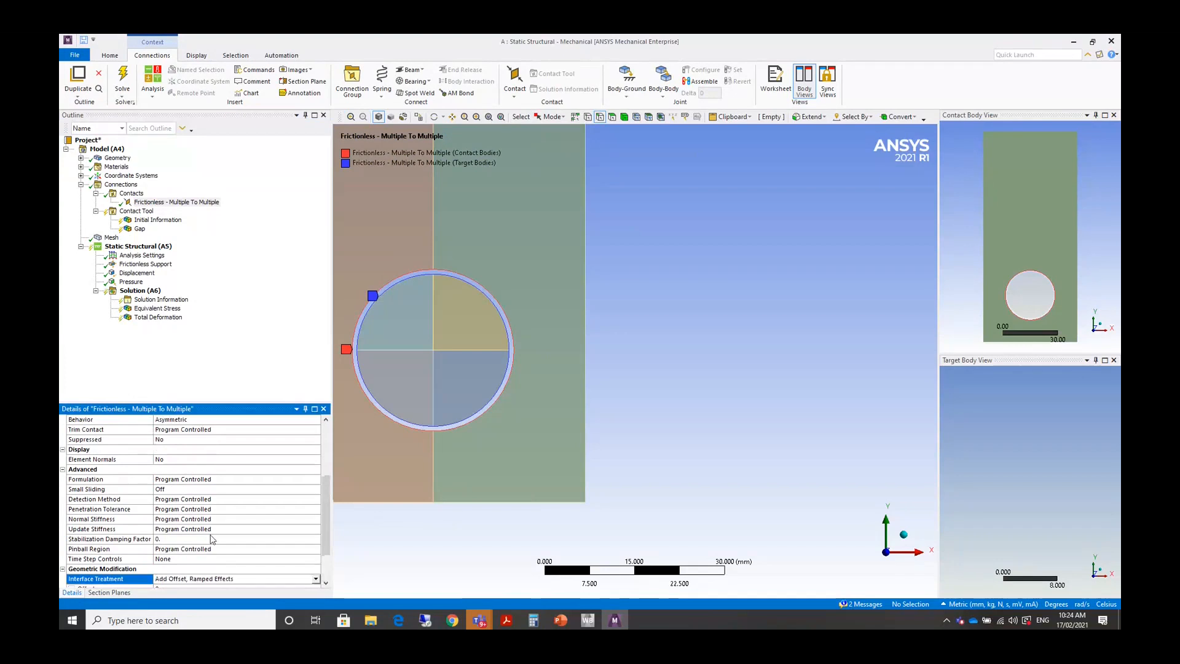
scroll(191, 516, "down", 1)
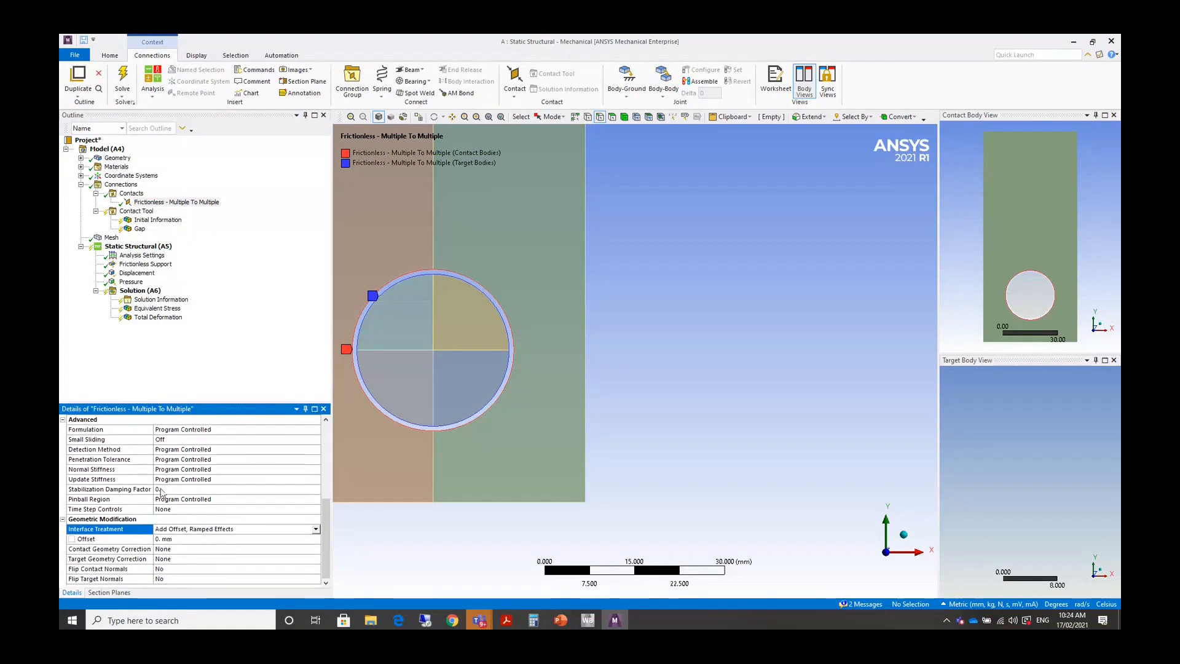
Set the contact's Stabilization Damping Factor to 0.02 and solve the static structural analysis.
left_click(163, 489)
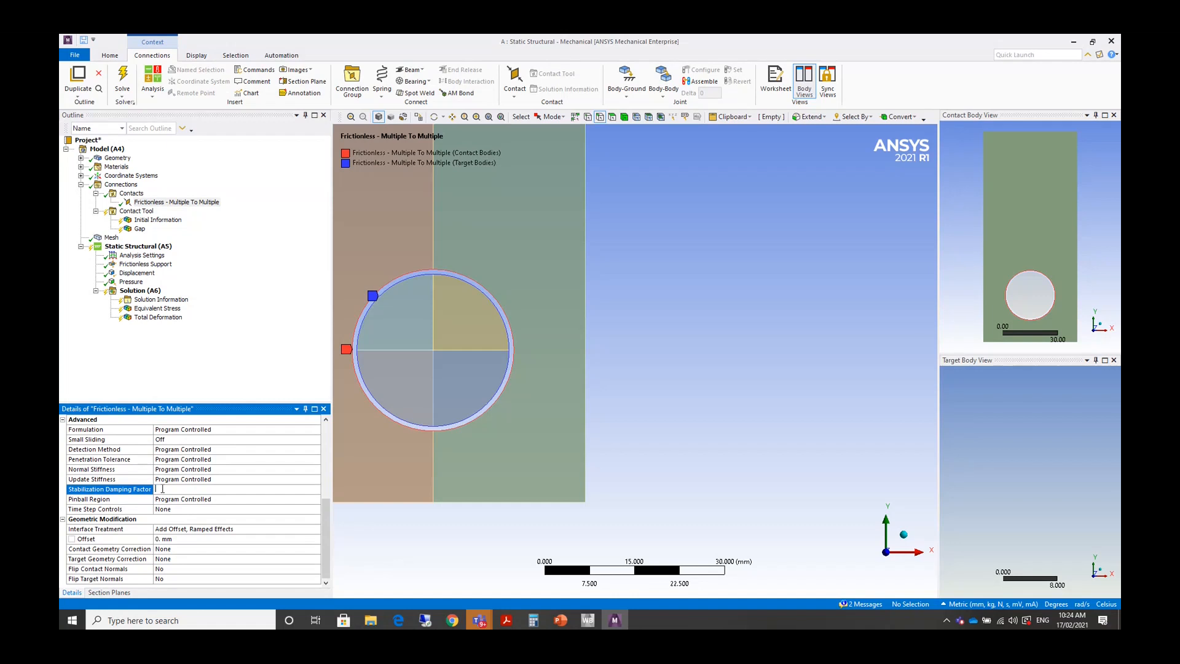
type("0.02")
key("Return")
left_click(130, 246)
right_click(130, 246)
left_click(156, 267)
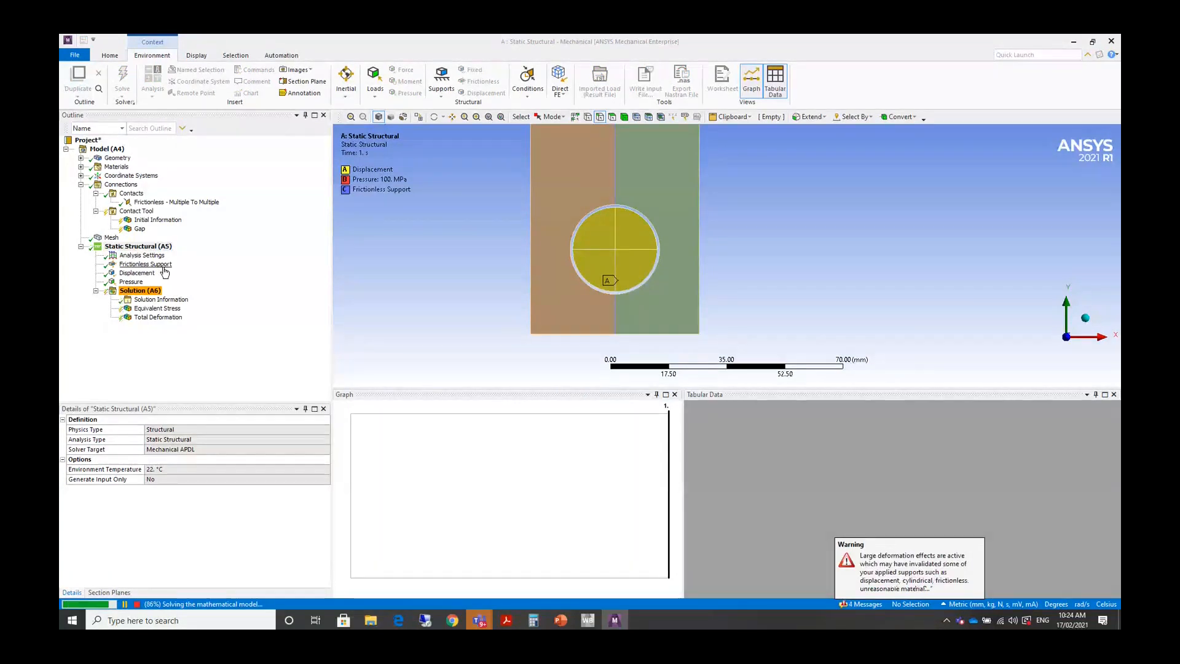
Display the total deformation result at 1.0 (True Scale) and inspect the gap around the pin.
left_click(149, 317)
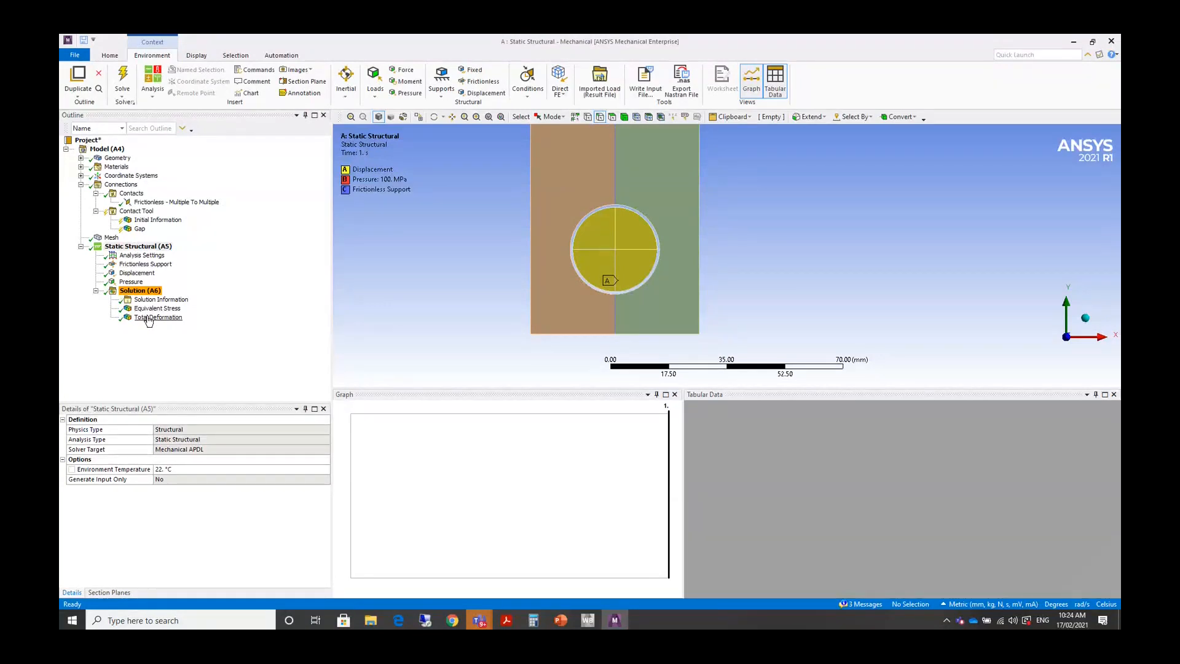
left_click(384, 70)
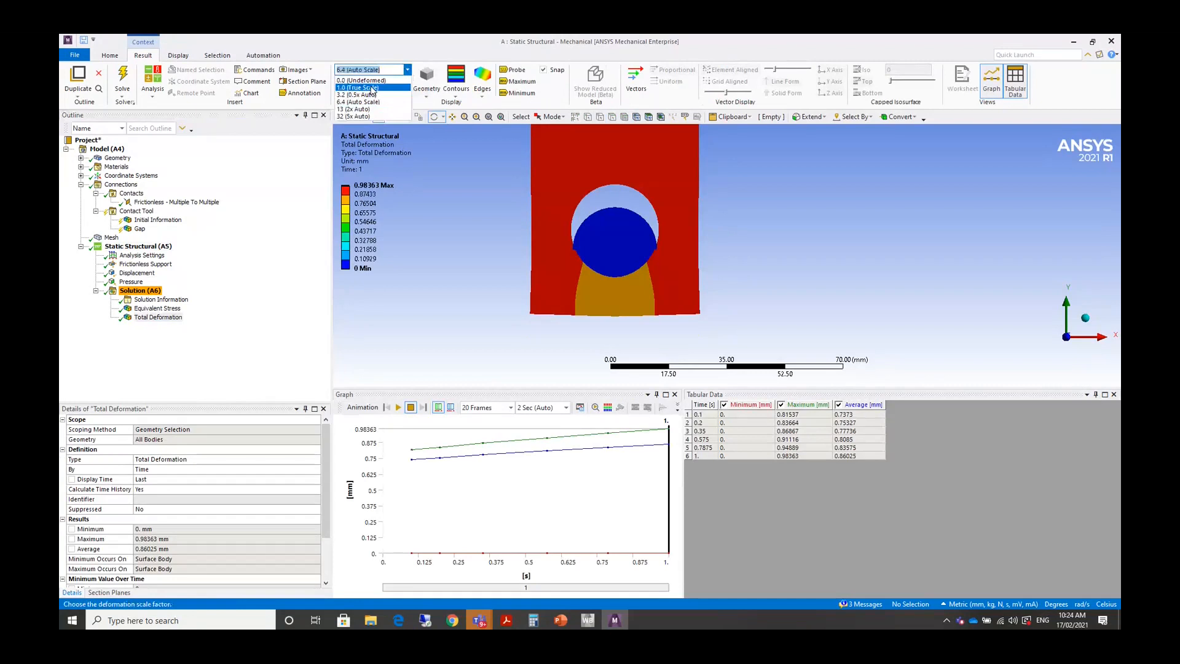
left_click(371, 88)
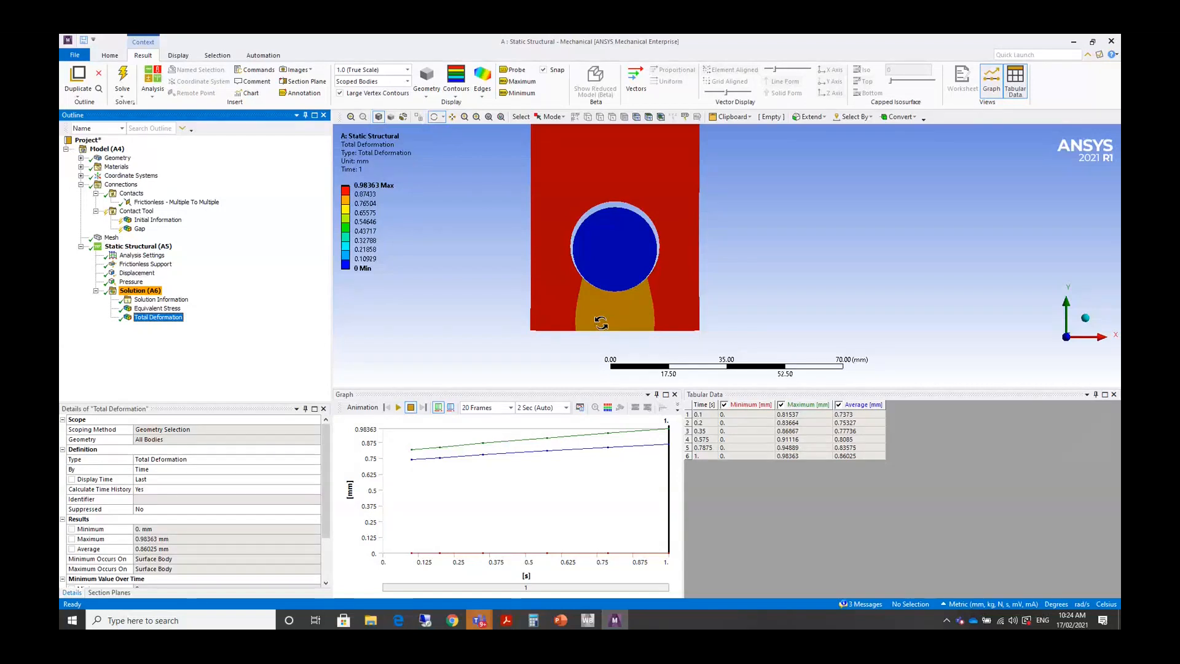
middle_click_drag(601, 323, 582, 335, "ctrl")
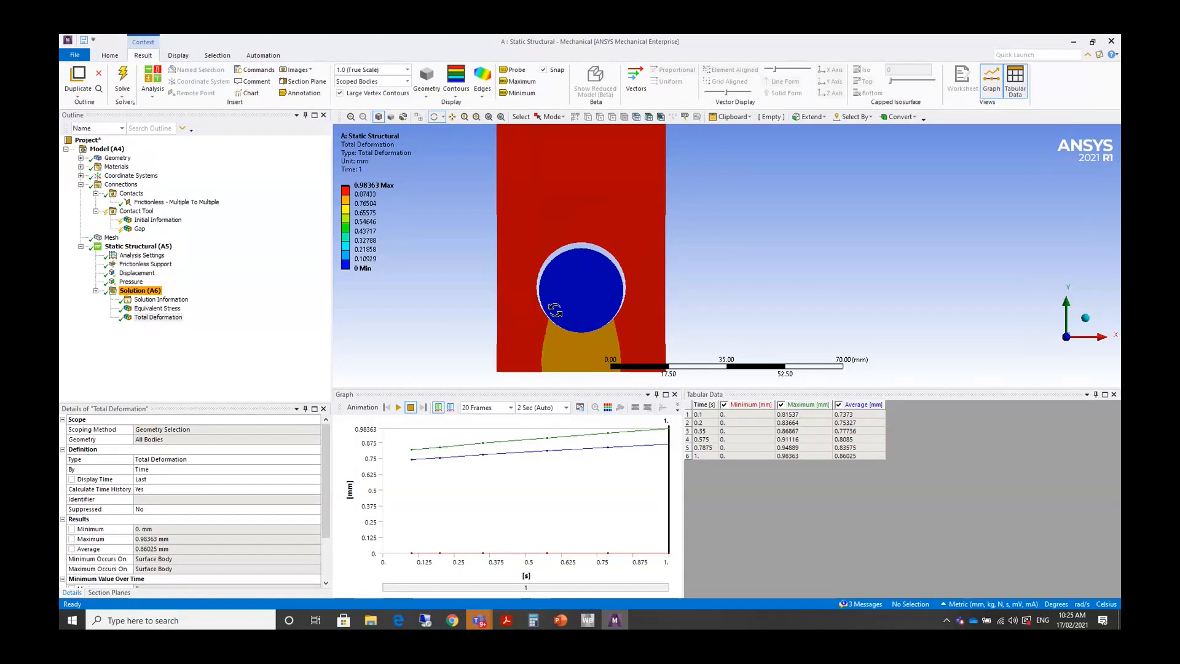
Probe the plate's total deformation at two points just below the pin.
left_click(511, 70)
left_click(580, 240)
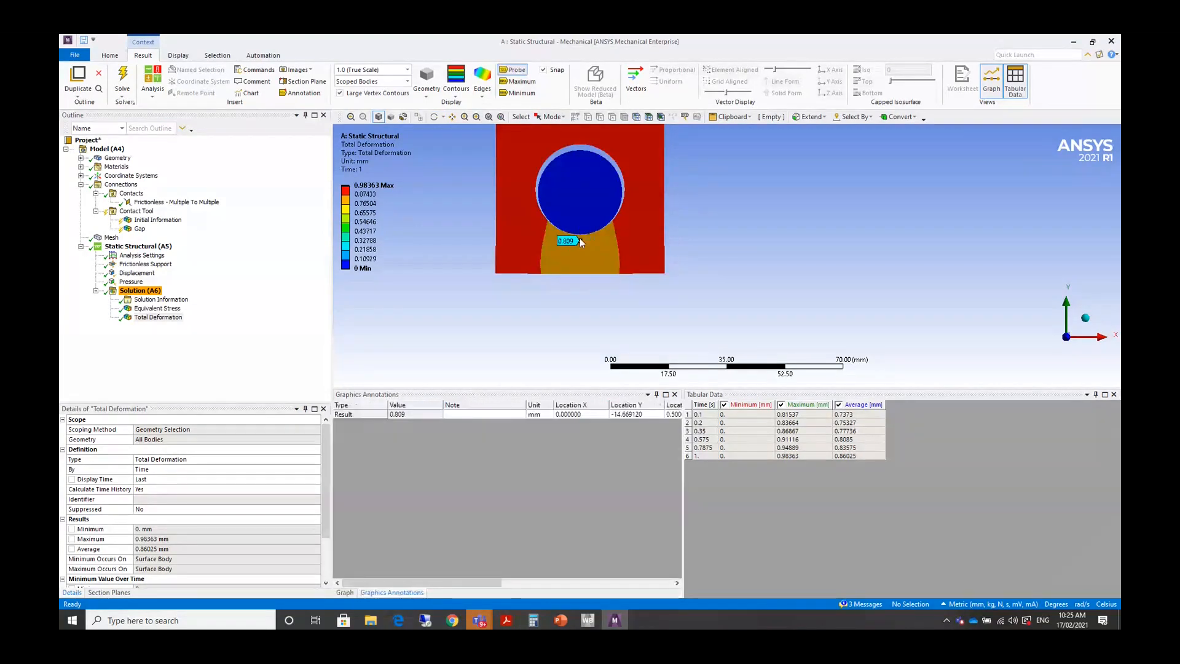
scroll(582, 242, "up", 4)
left_click(633, 252)
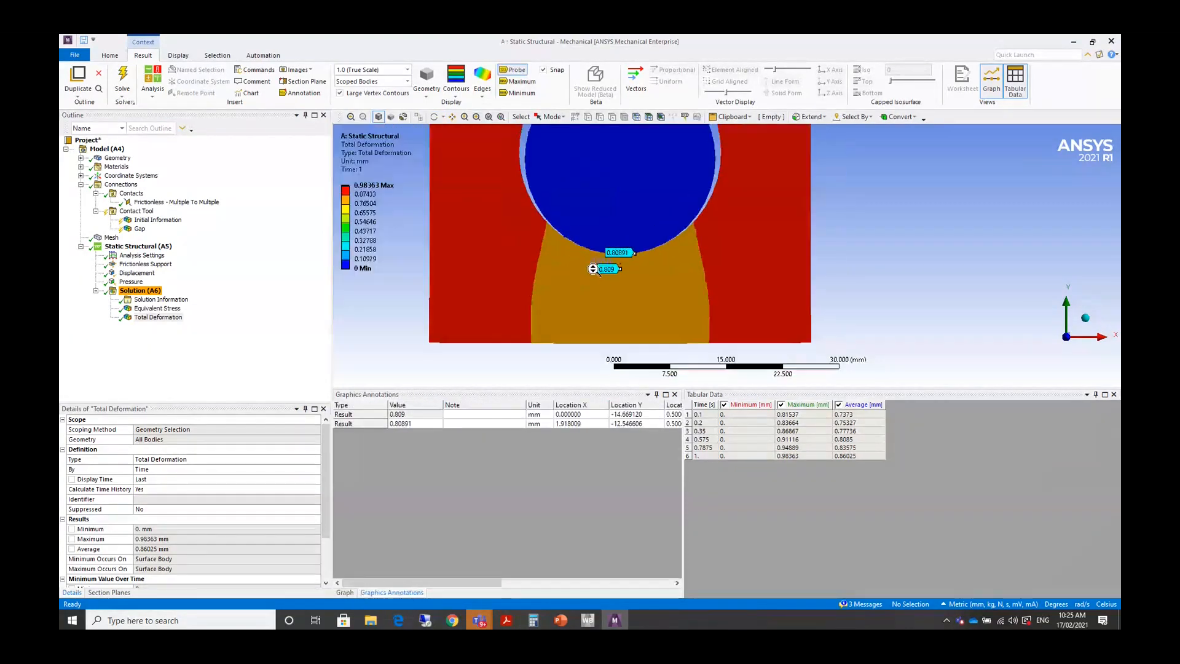
Display the equivalent stress result and examine the stress distribution in the plate around the pin.
left_click(170, 311)
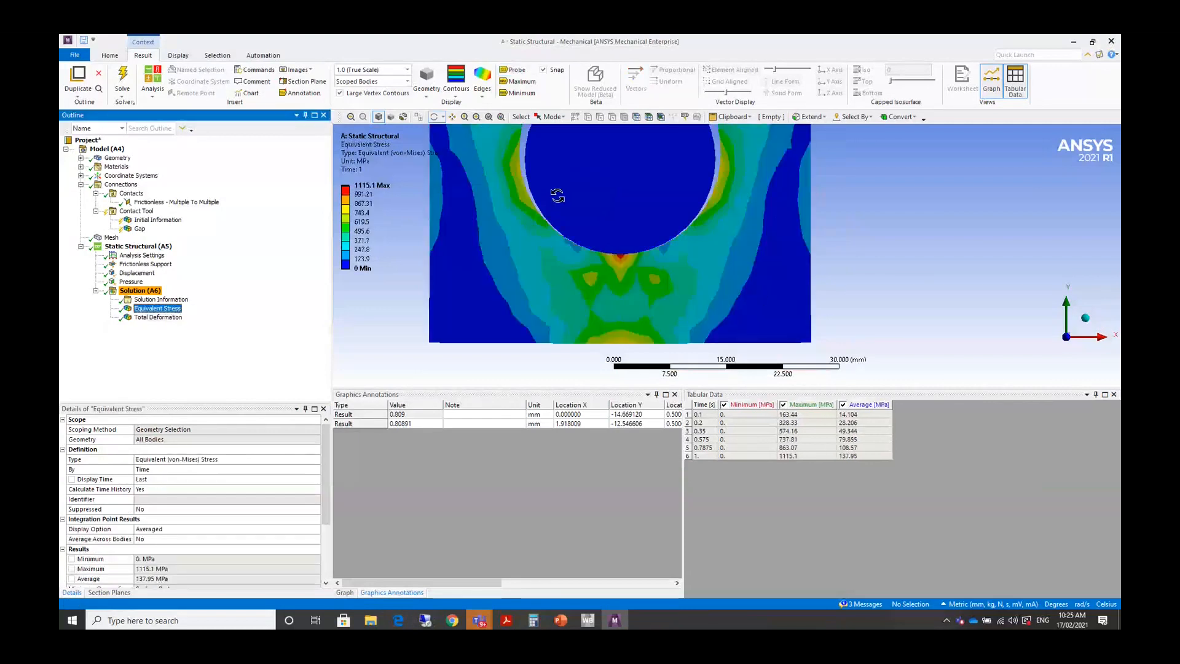
left_click_drag(556, 197, 586, 247)
scroll(586, 247, "down", 5)
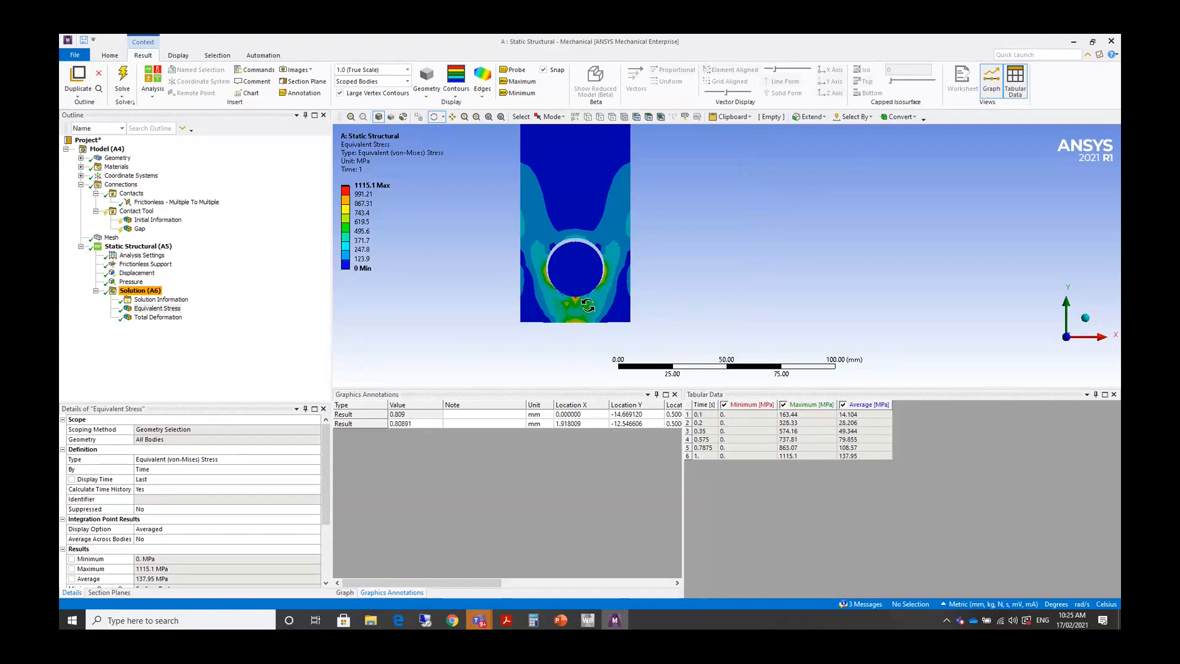
middle_click_drag(487, 205, 481, 262, "ctrl")
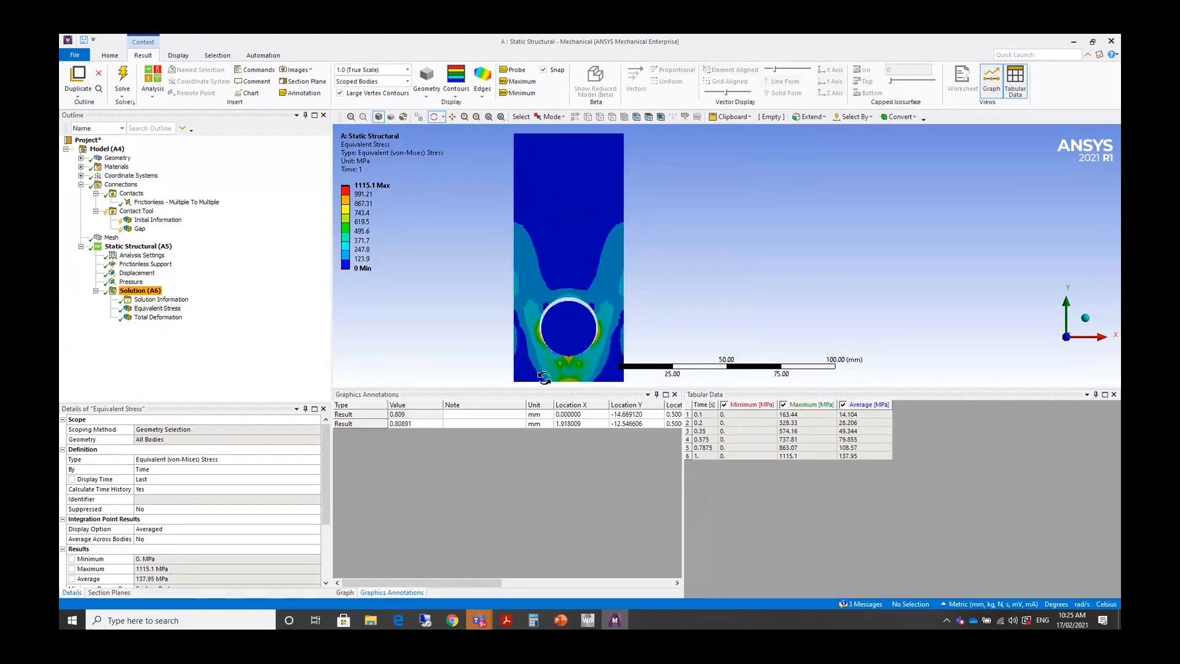
Play the total deformation animation over the load history and stop it.
left_click(154, 317)
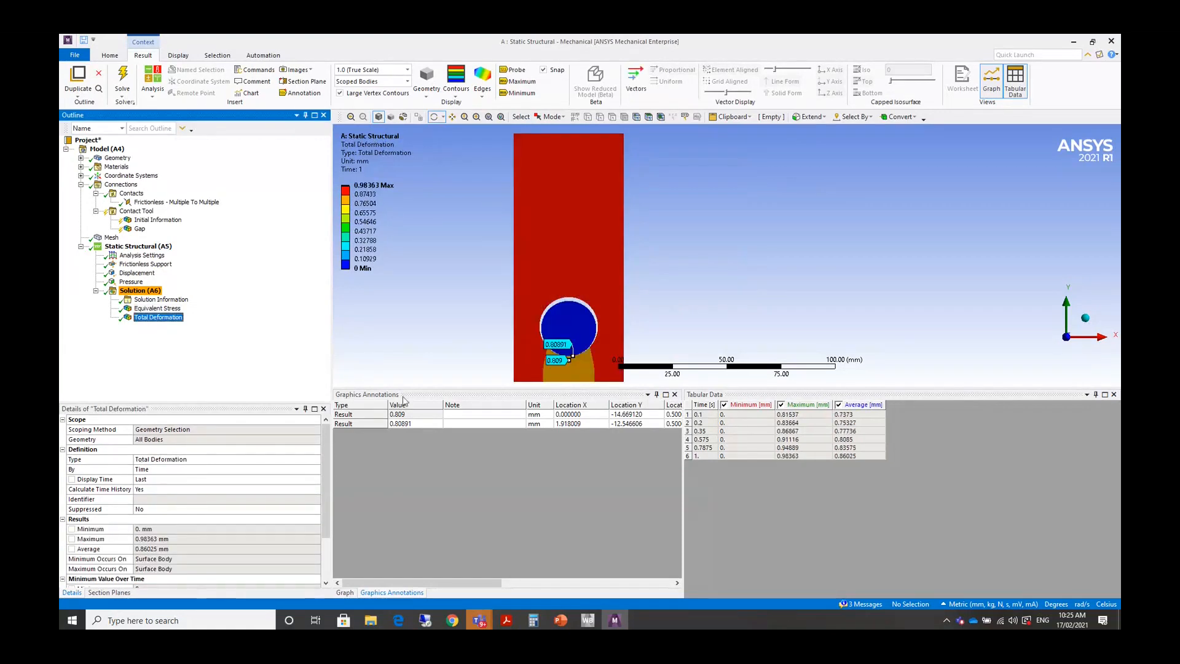
left_click(350, 592)
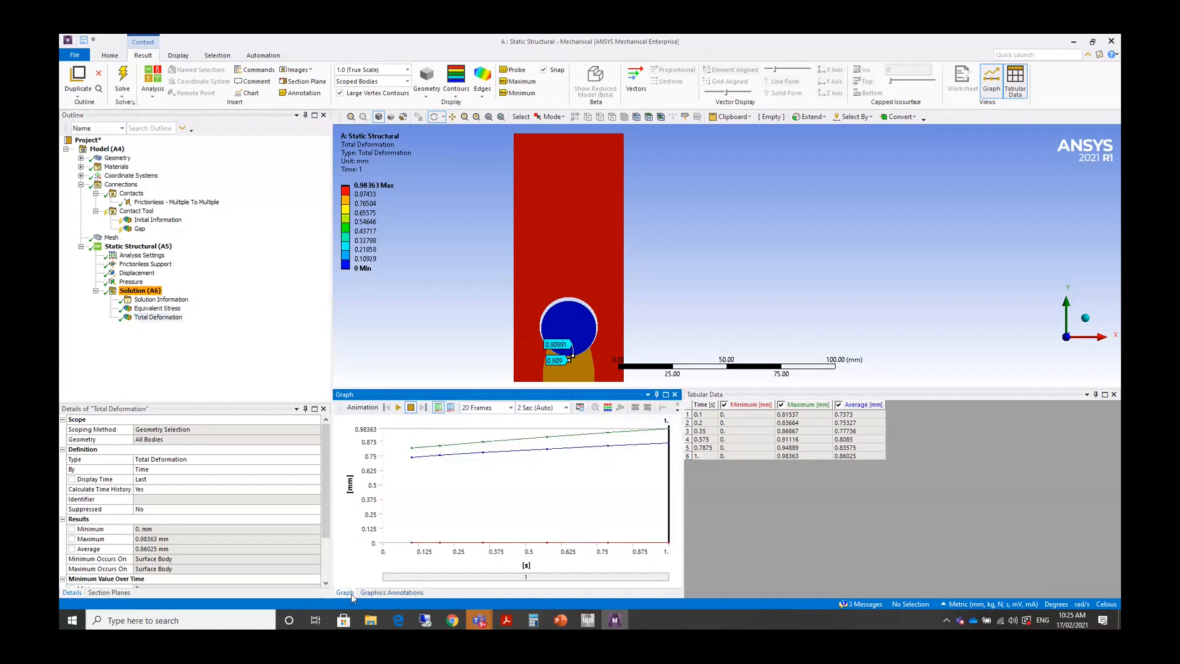
left_click(399, 407)
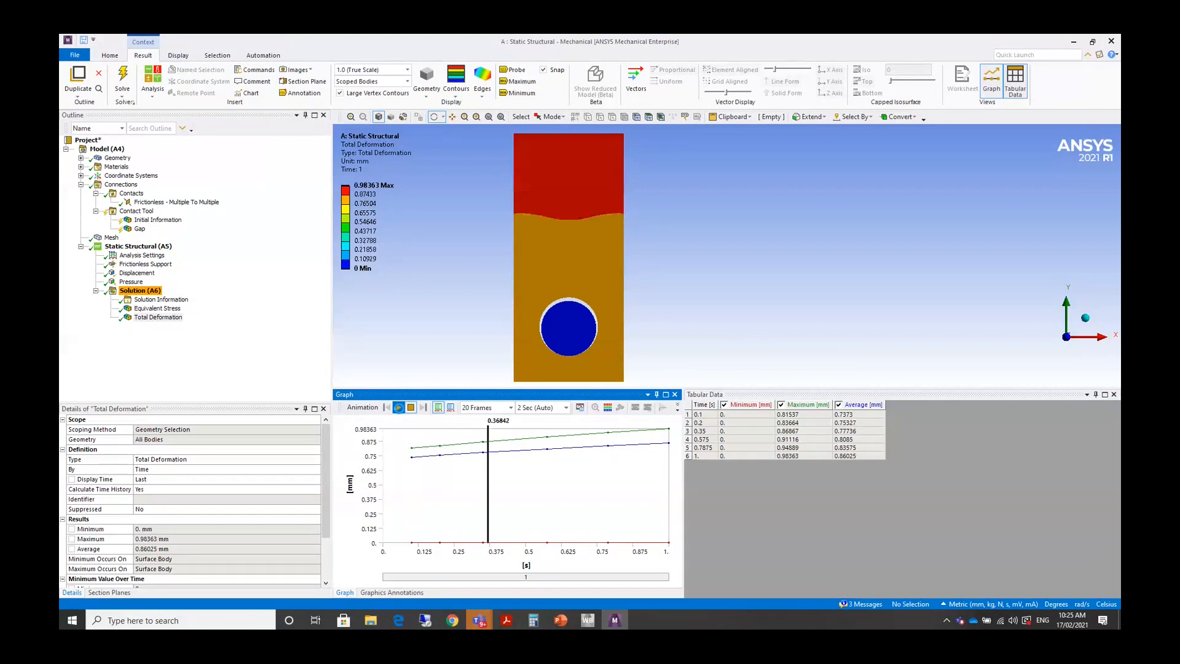
left_click(398, 408)
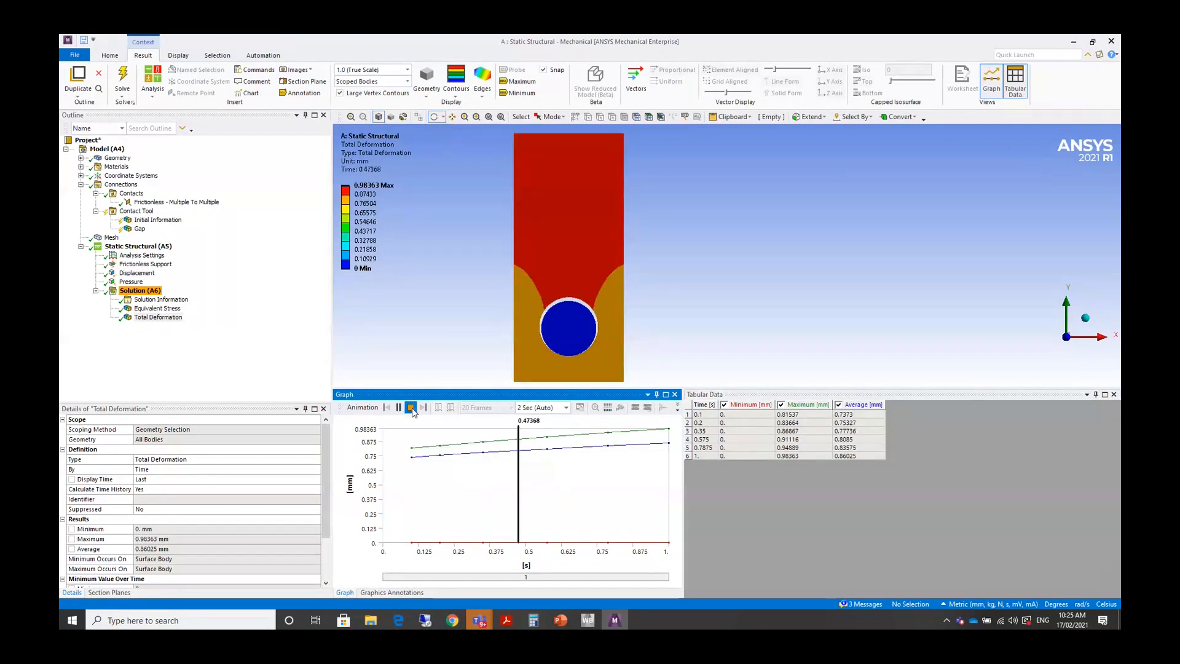
left_click(411, 409)
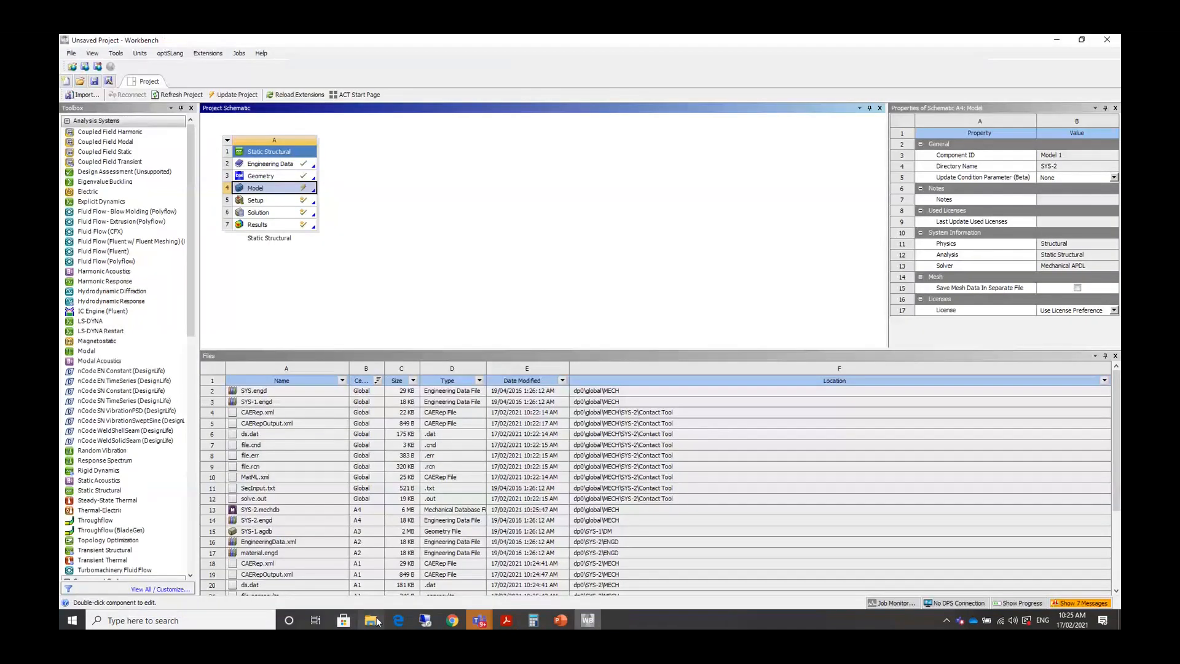
Exit the current Workbench project and open WS5a-TAUMAX.wbpz from File Explorer with Workbench 2021 R1.
left_click(72, 53)
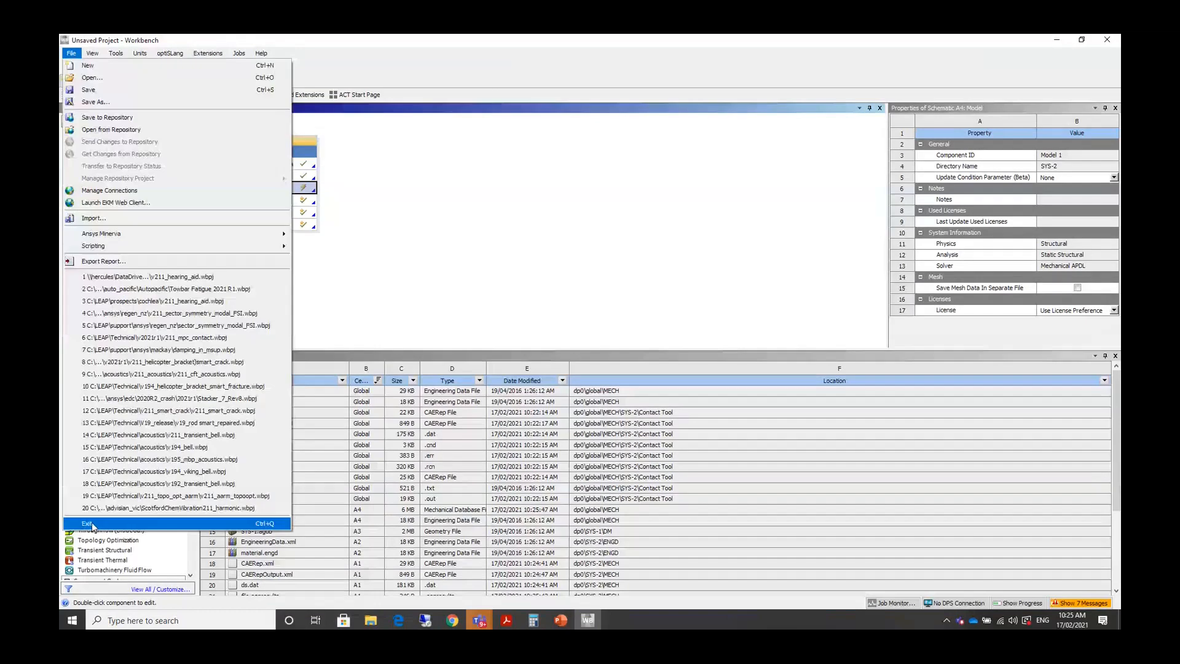
left_click(80, 527)
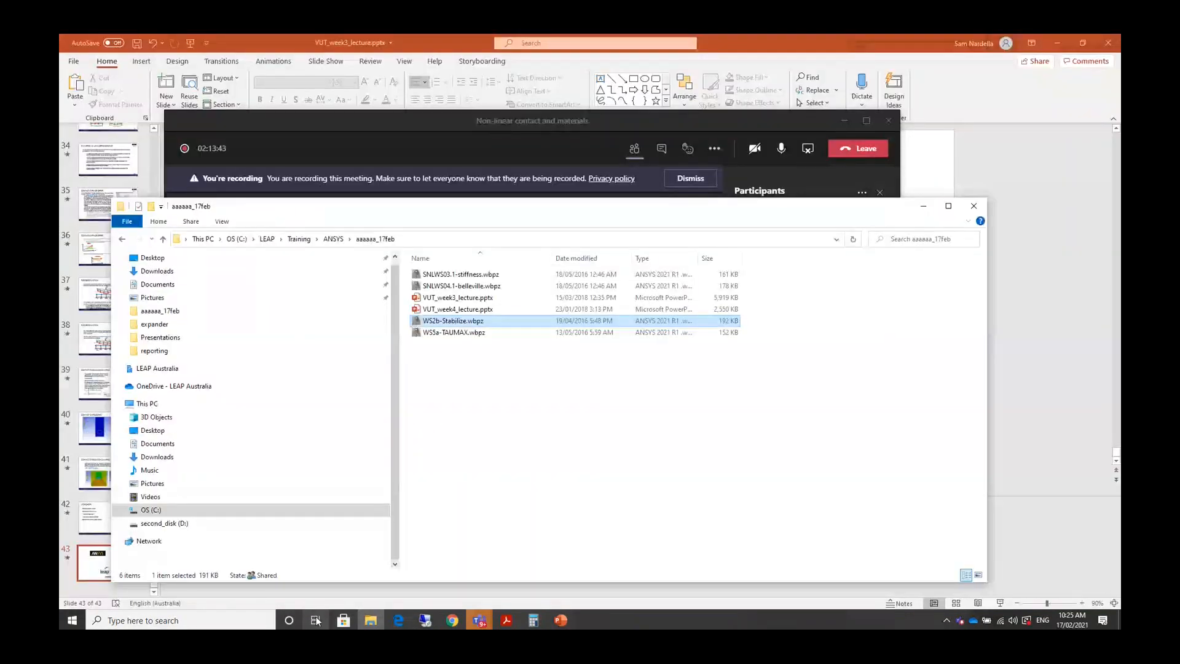
left_click(474, 335)
right_click(475, 339)
mouse_move(627, 428)
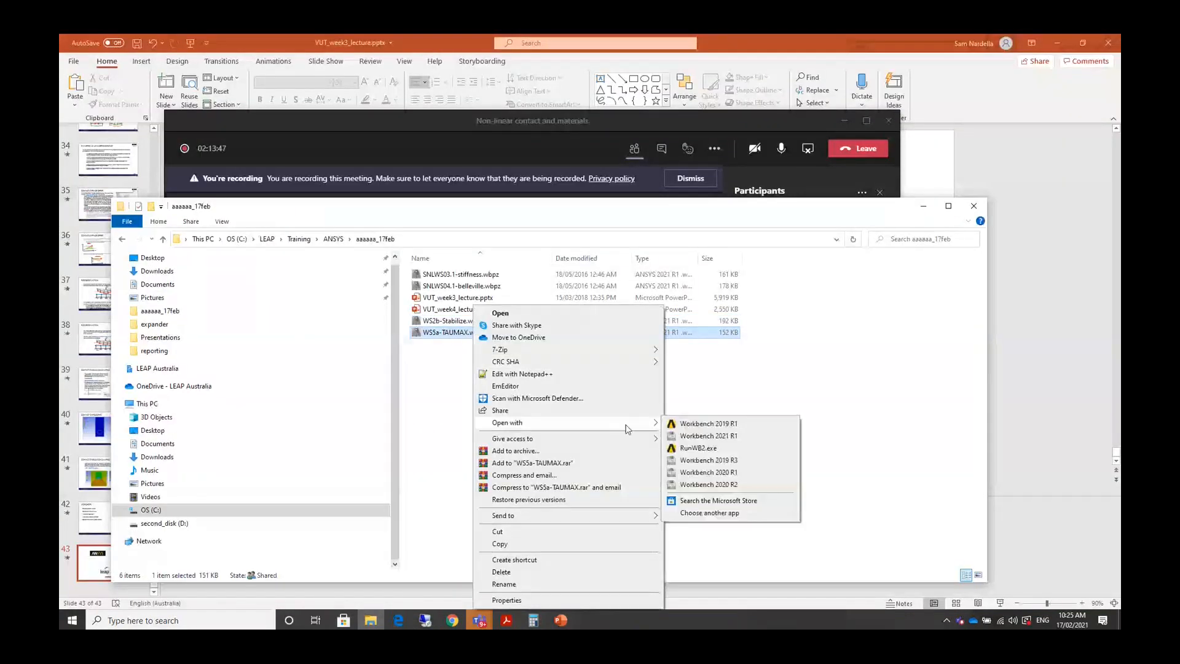
left_click(707, 435)
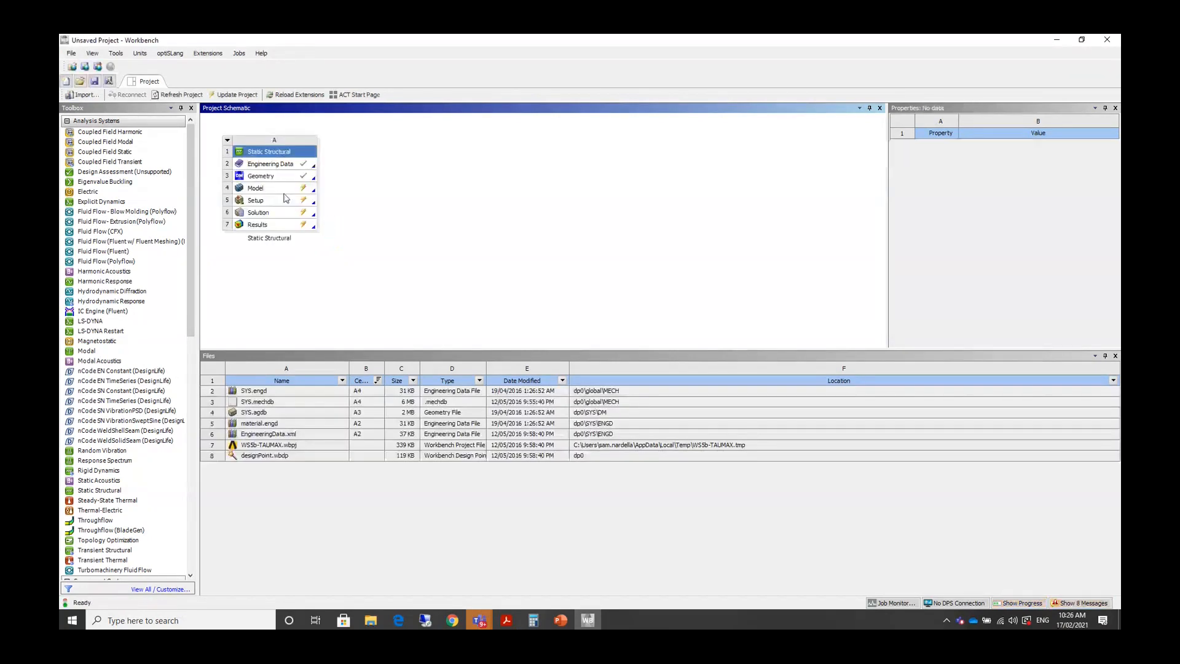
Open the static structural system's model in Mechanical and generate its mesh.
double_click(282, 189)
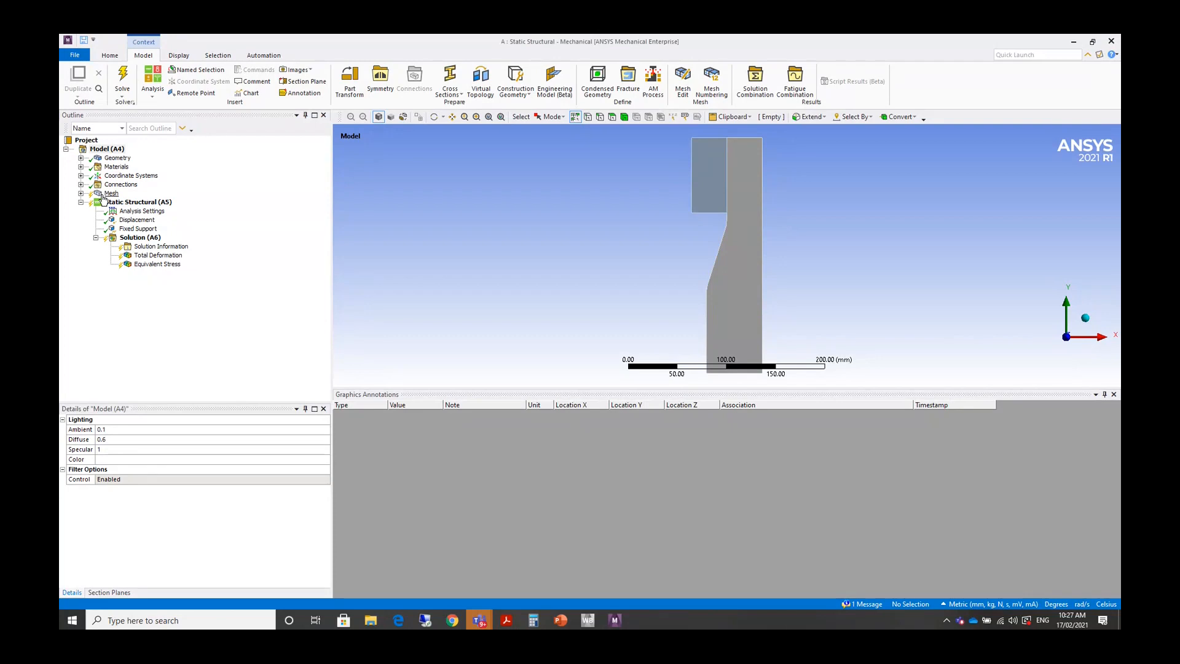
left_click(110, 193)
right_click(103, 196)
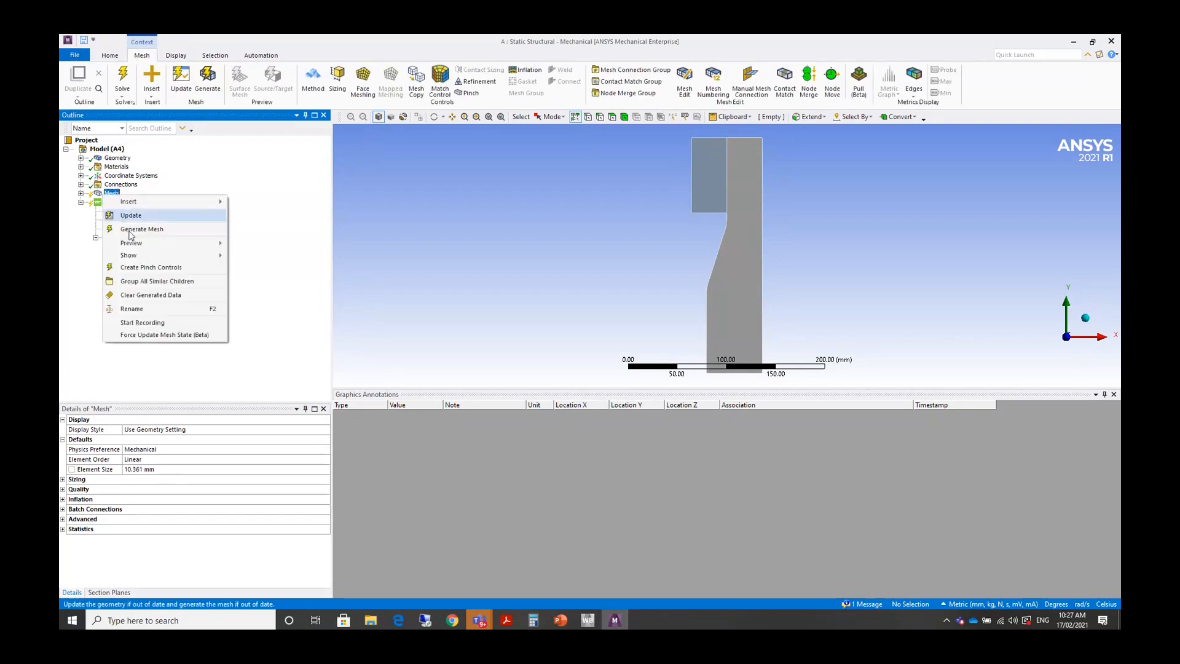
left_click(130, 230)
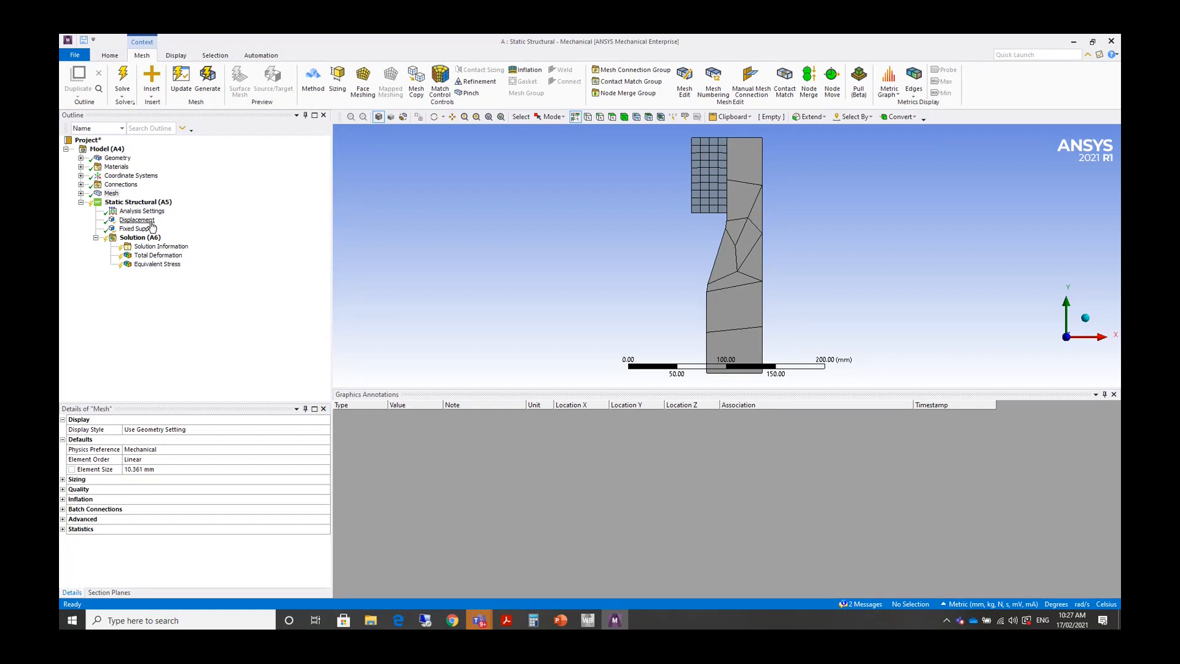
Review the static structural loads, the mesh sizing entries and the details of the two surface bodies.
left_click(135, 203)
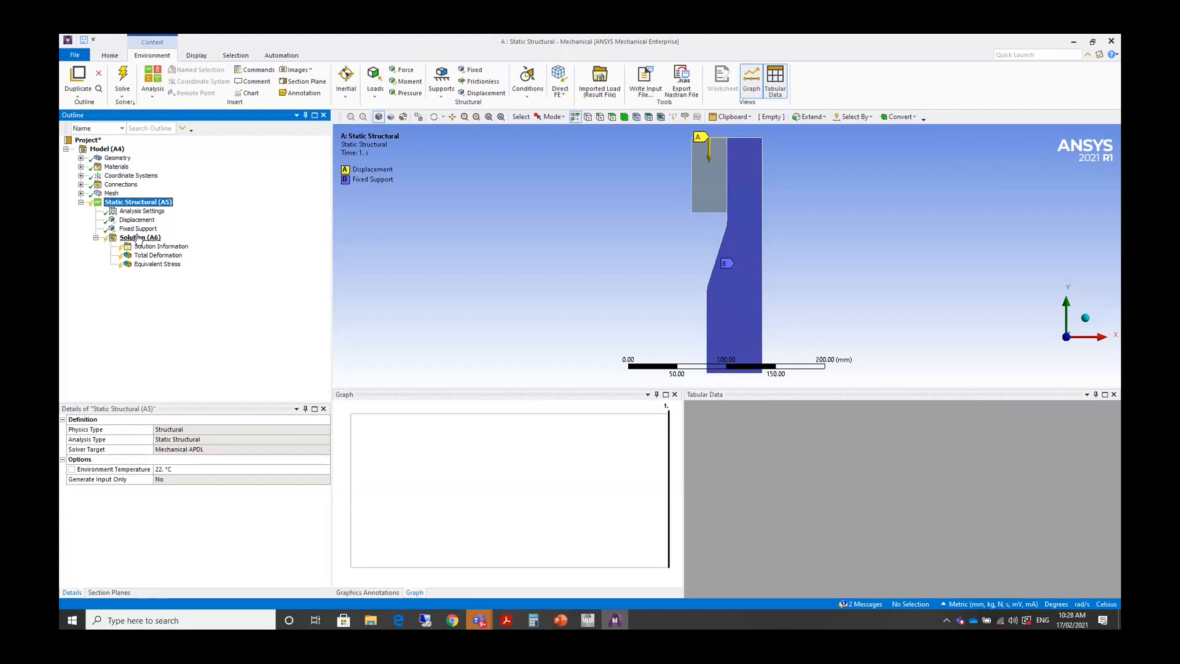
left_click(80, 193)
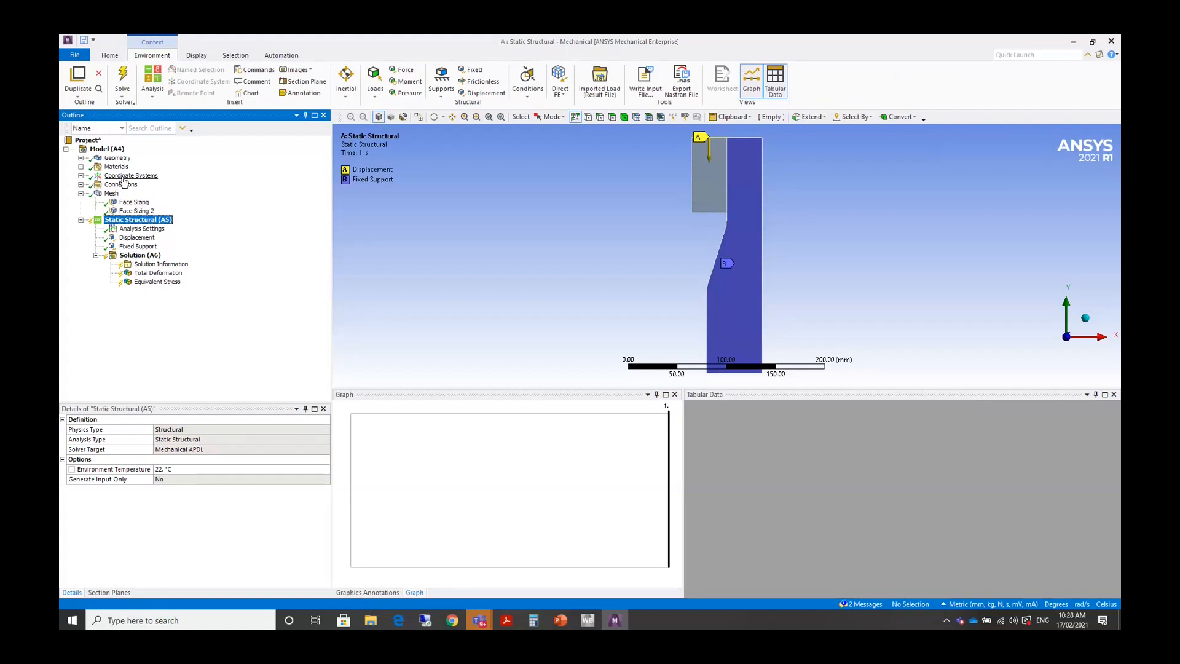
left_click(80, 158)
left_click(129, 167)
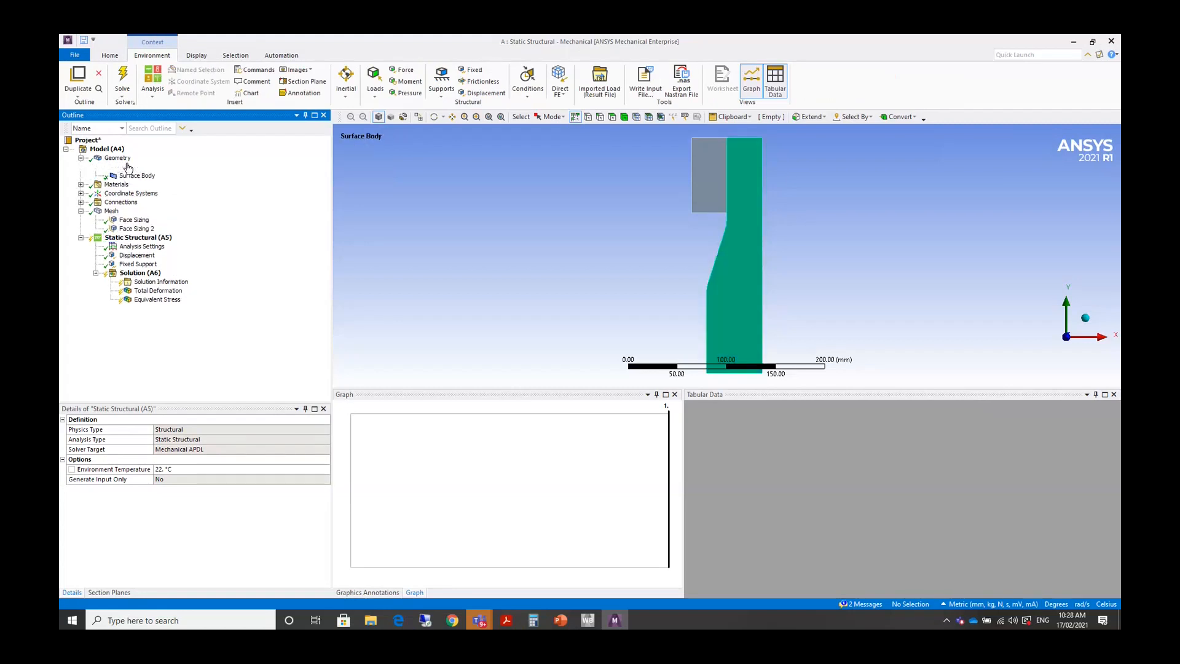
left_click(146, 176)
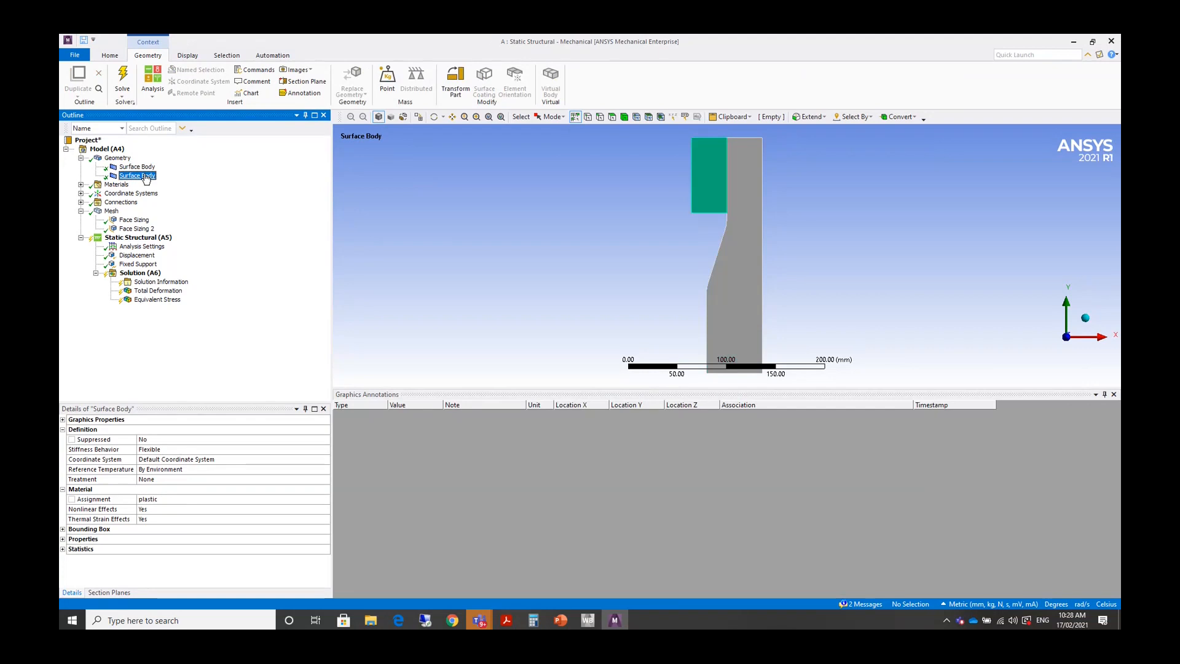
Examine the plastic material's properties, including its bilinear isotropic hardening table.
left_click(80, 202)
left_click(80, 184)
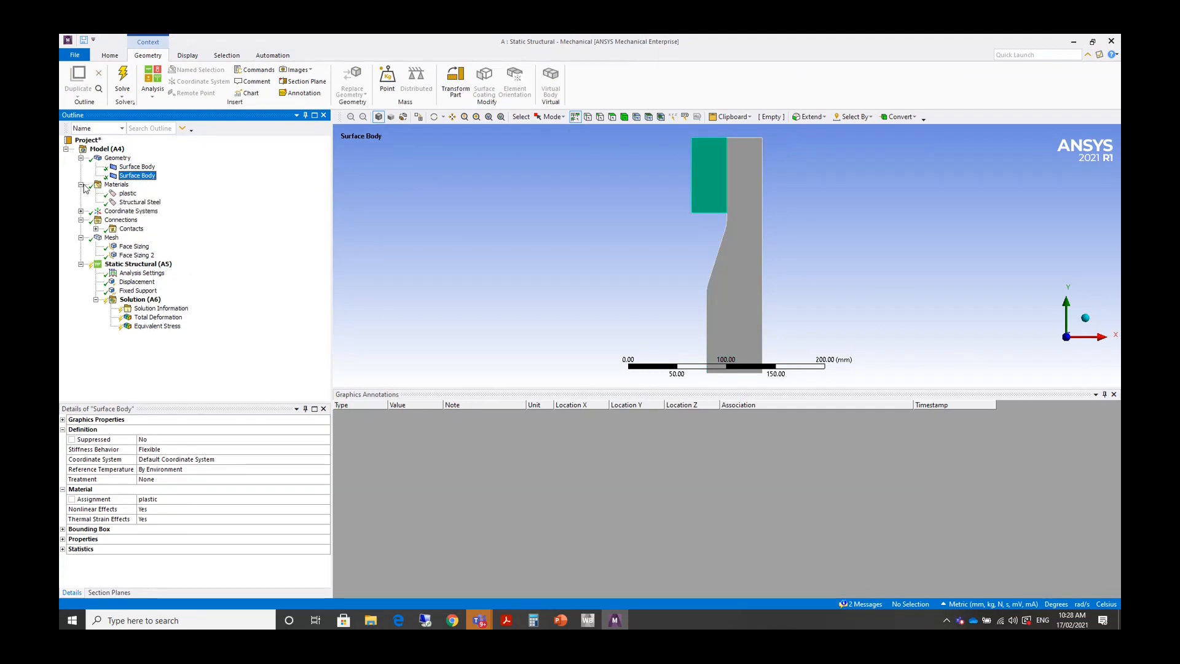
left_click(128, 194)
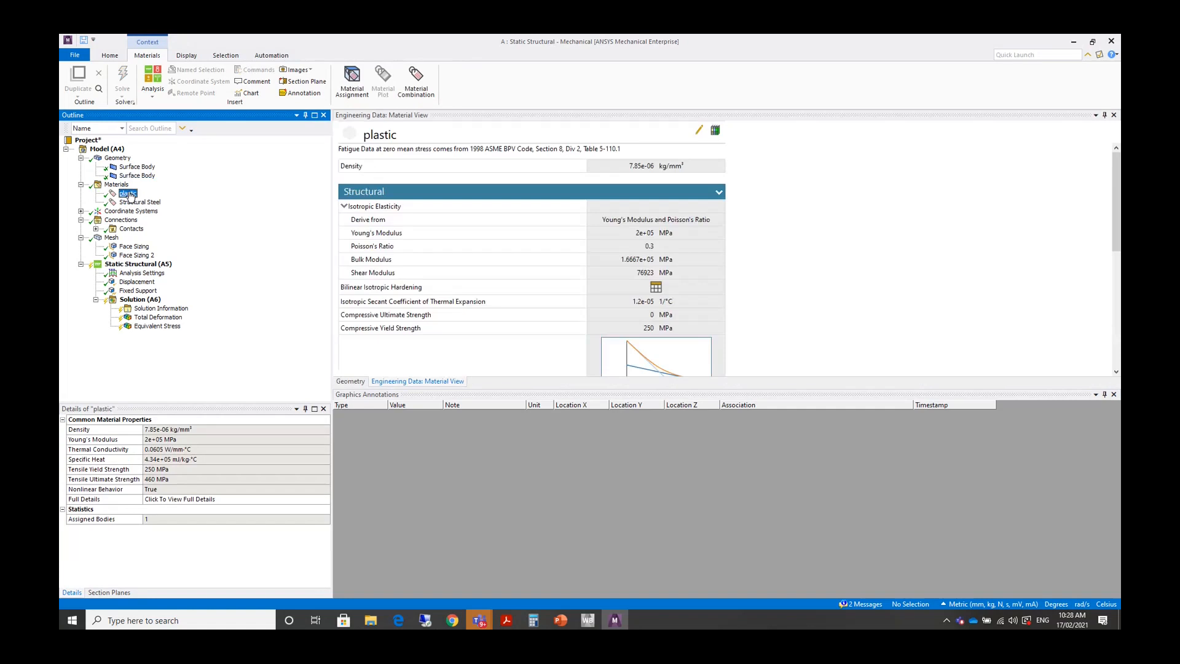
scroll(681, 279, "down", 1)
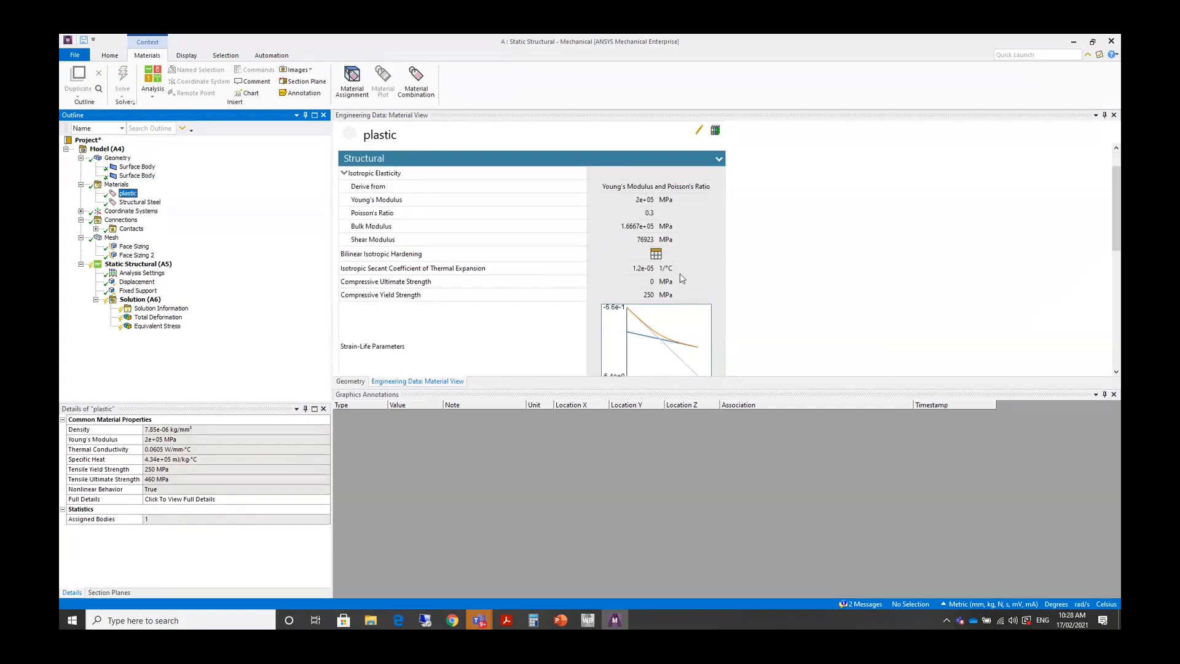
scroll(680, 278, "down", 5)
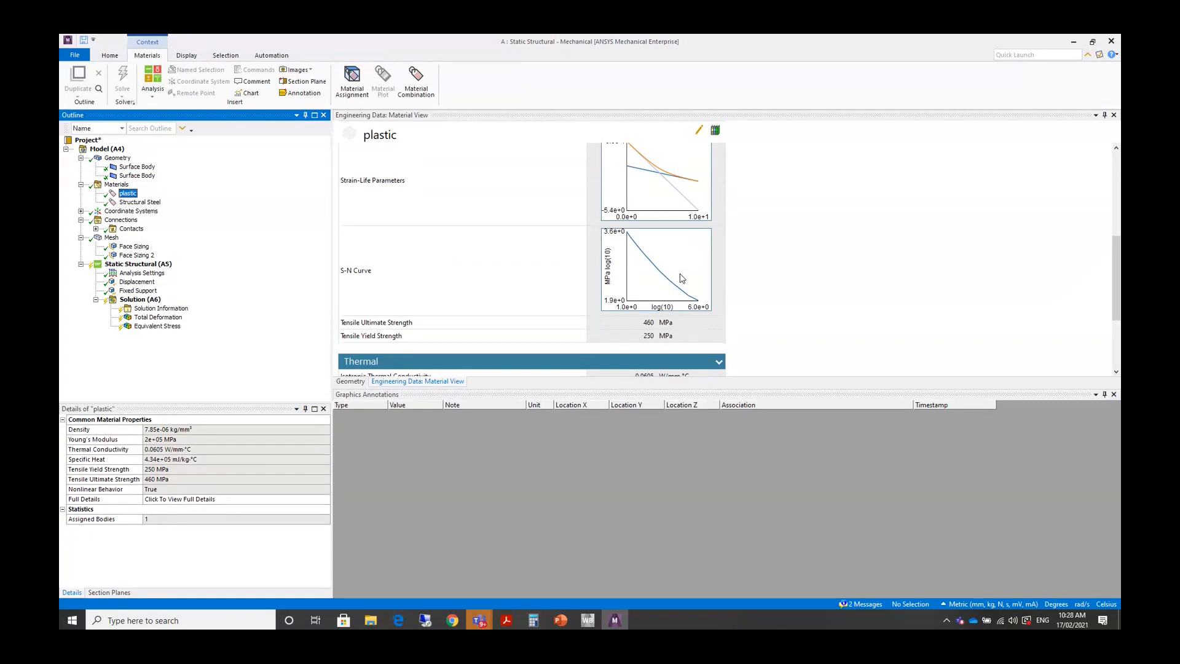
scroll(681, 279, "down", 3)
scroll(680, 279, "up", 6)
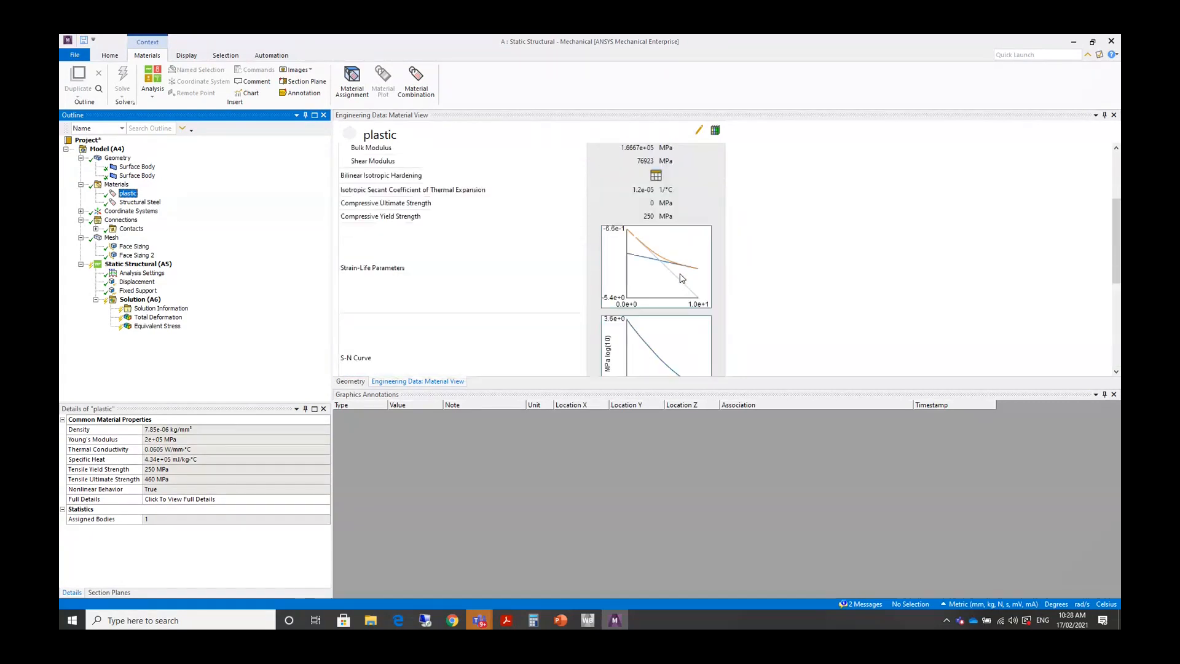
scroll(681, 278, "up", 2)
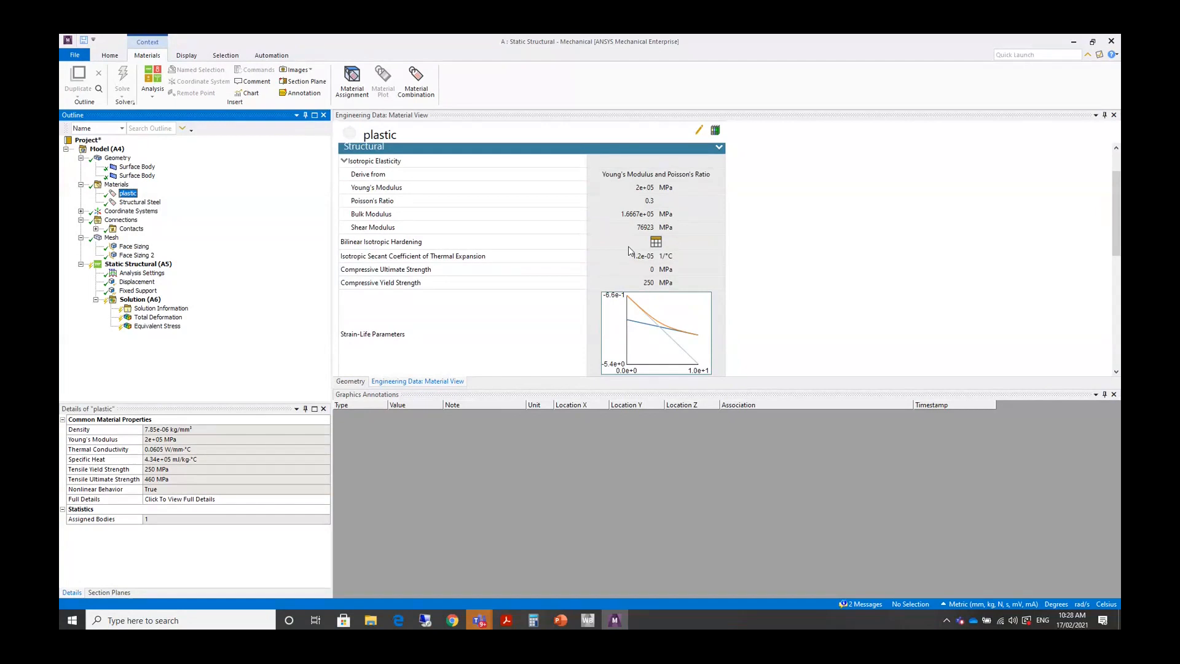
left_click(655, 241)
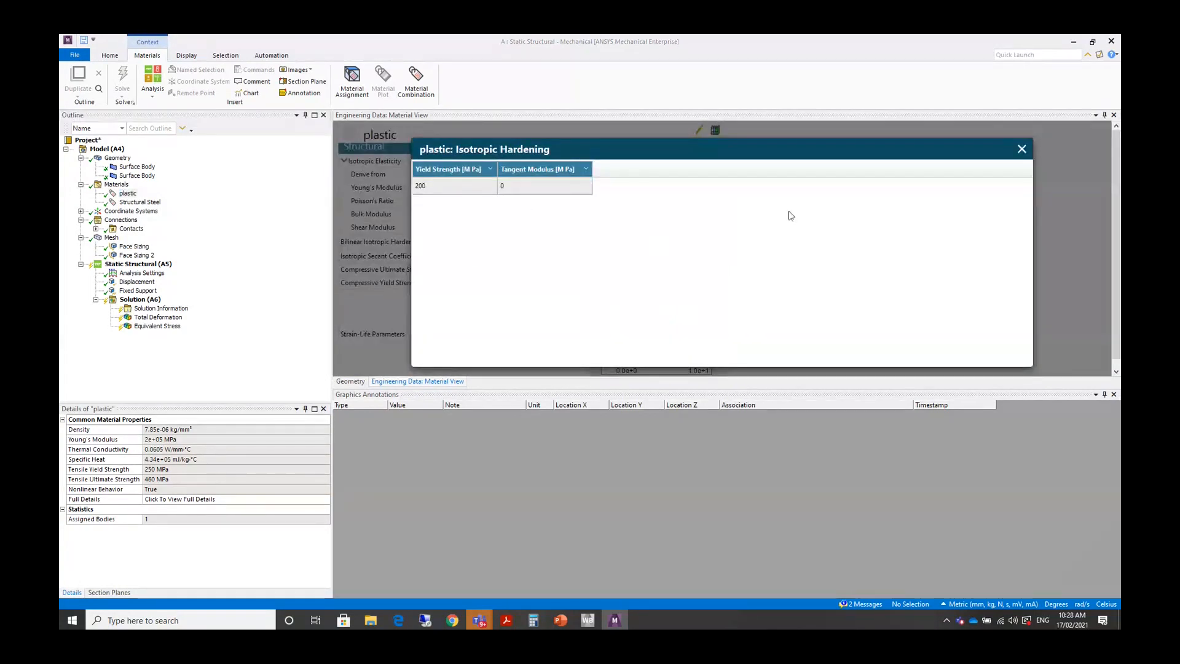
left_click(1021, 150)
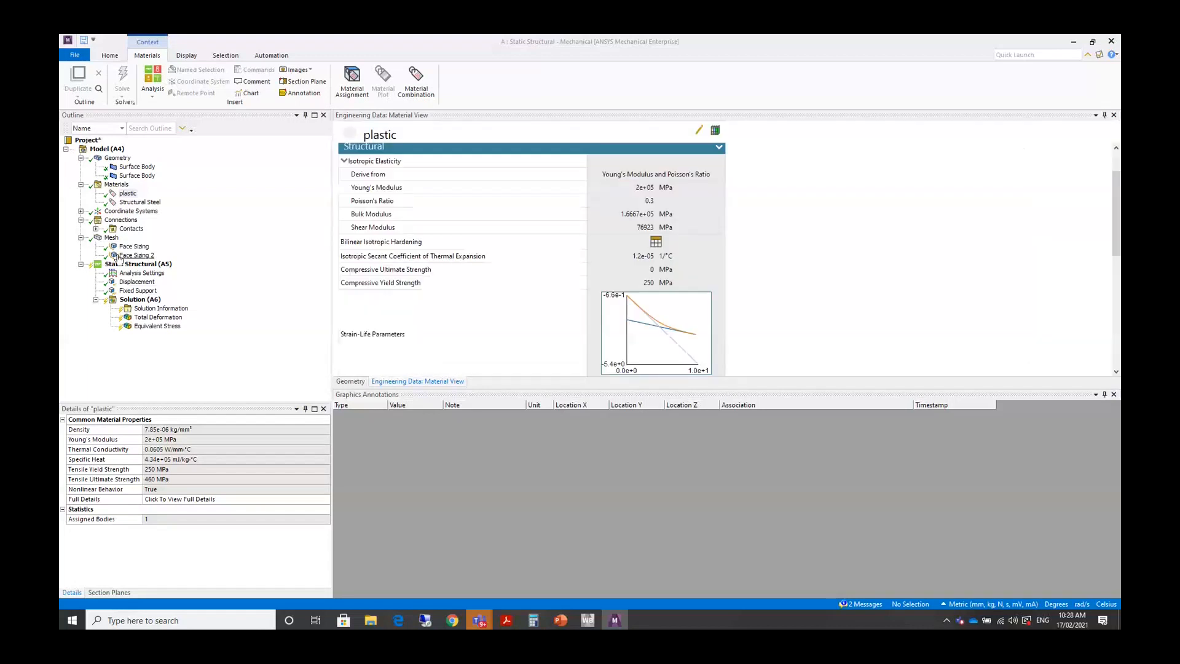
Solve the static structural analysis and check the displacement load on the block while it runs.
left_click(108, 265)
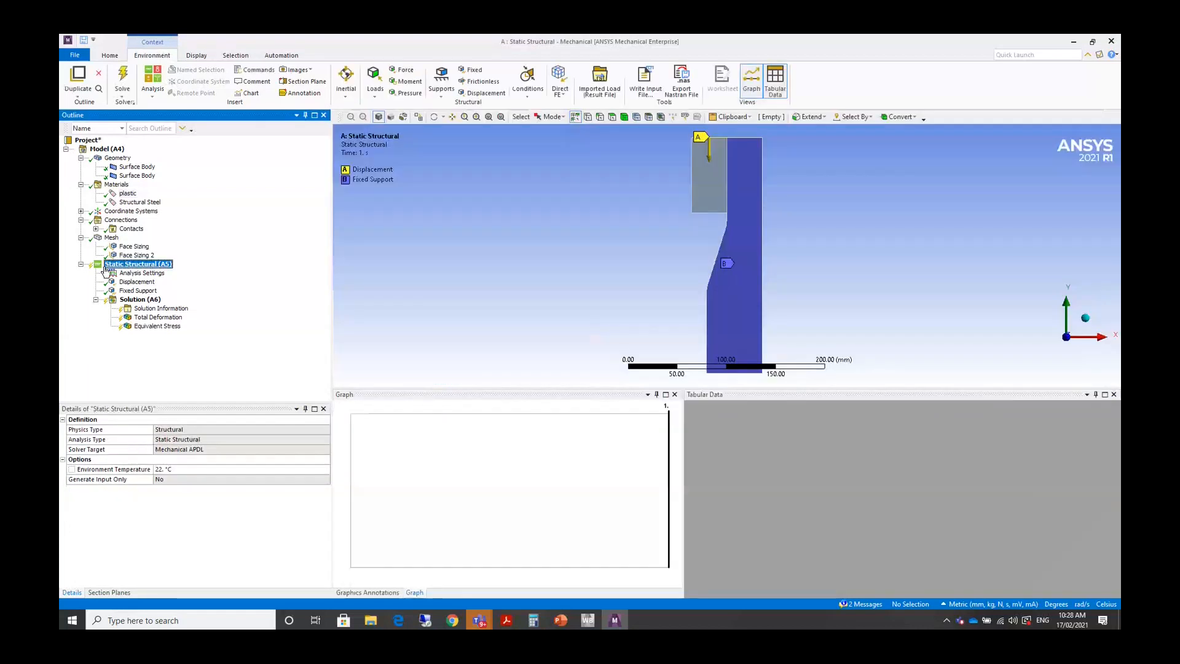
right_click(108, 265)
key("Escape")
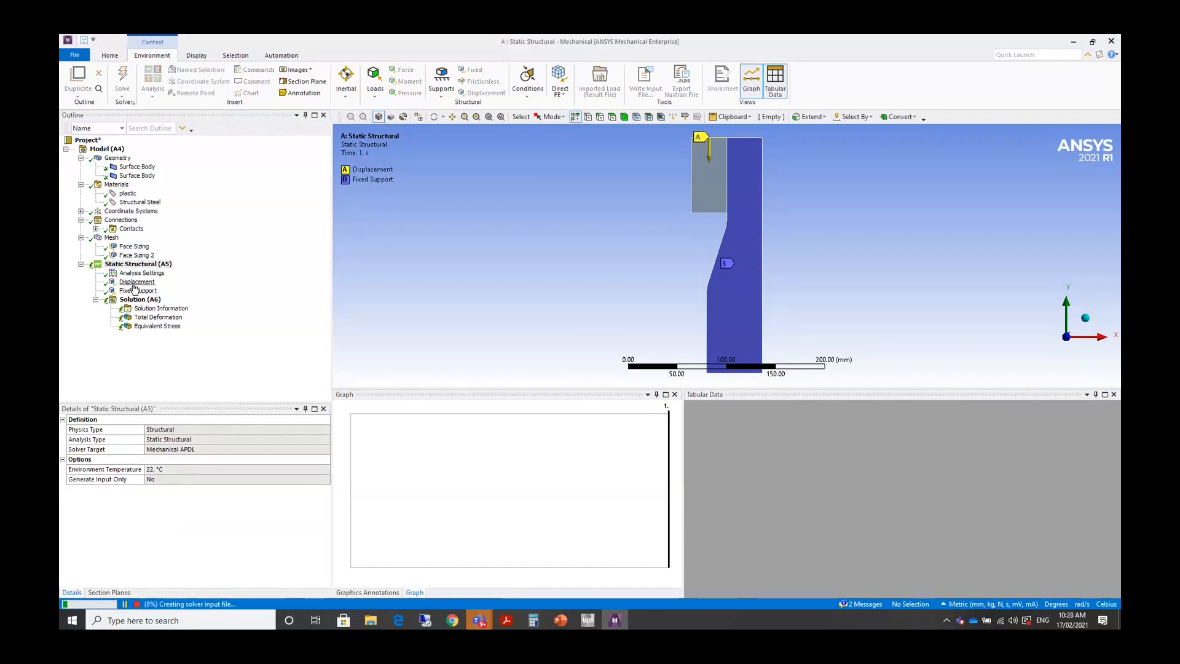
left_click(134, 283)
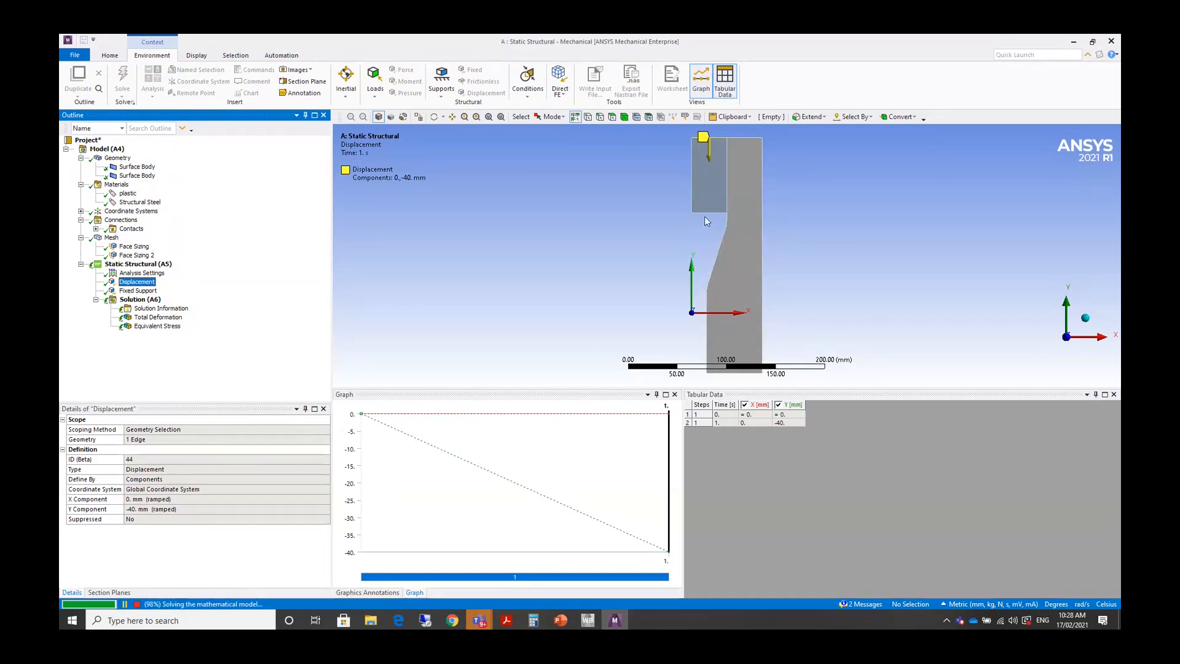
Display the total deformation result and play its animation.
left_click(141, 319)
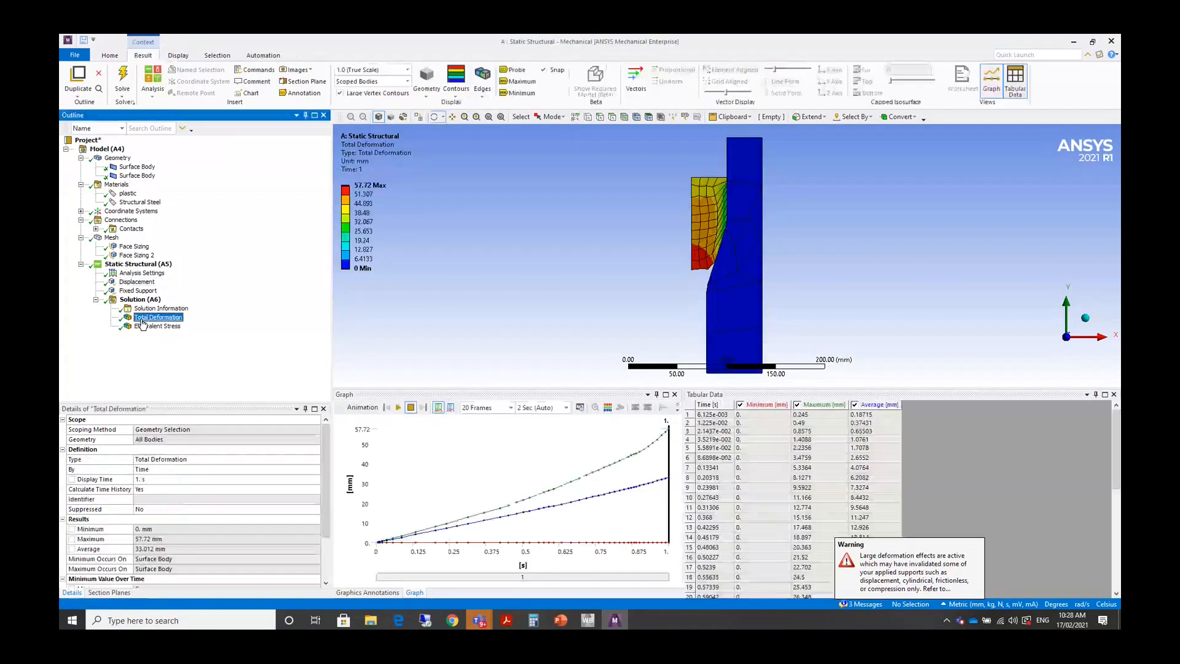
left_click(397, 407)
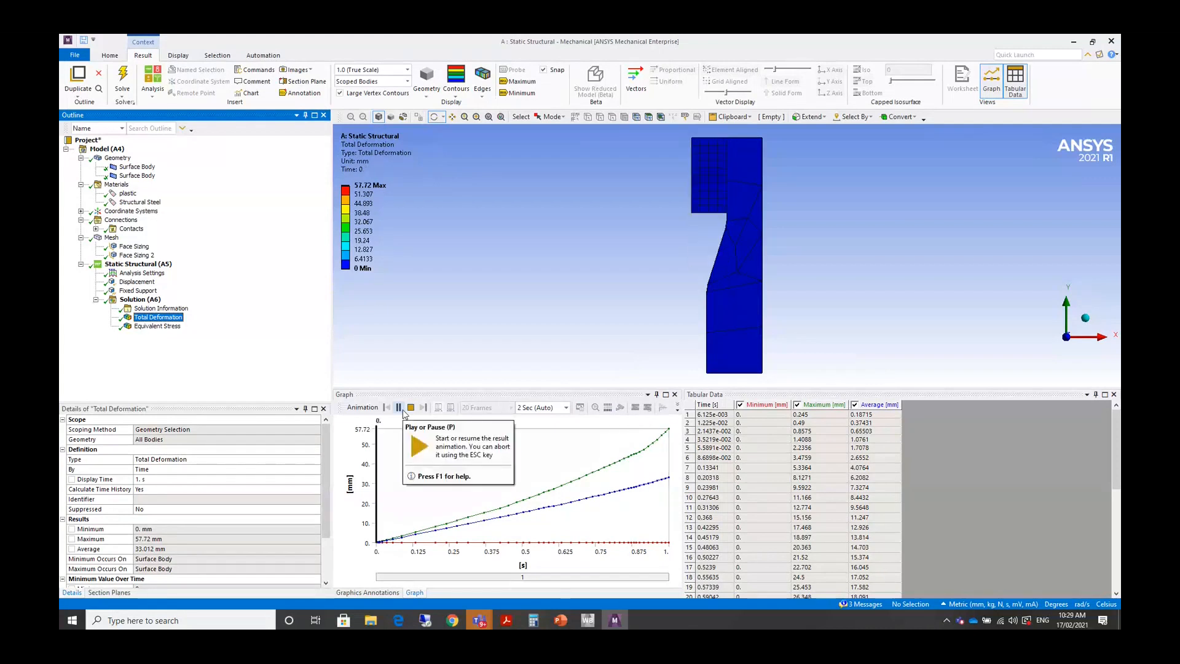
Insert a Contact Tool into the solution and add a Frictional Stress result to it.
left_click(140, 299)
right_click(140, 300)
mouse_move(184, 307)
mouse_move(294, 398)
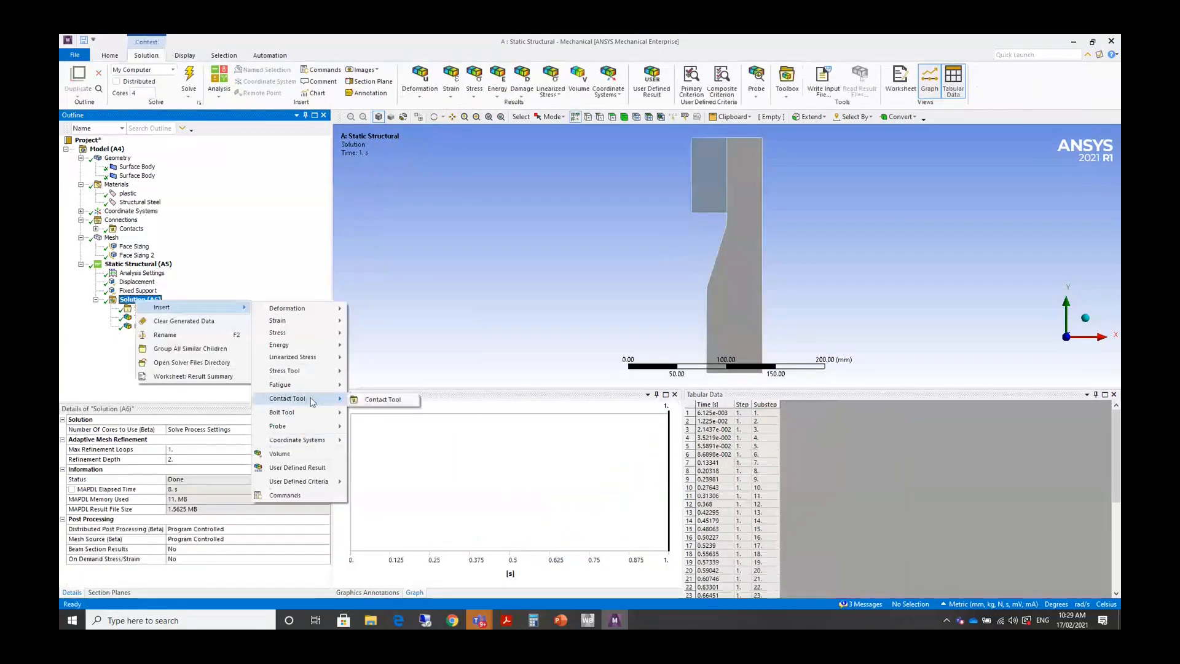
left_click(366, 402)
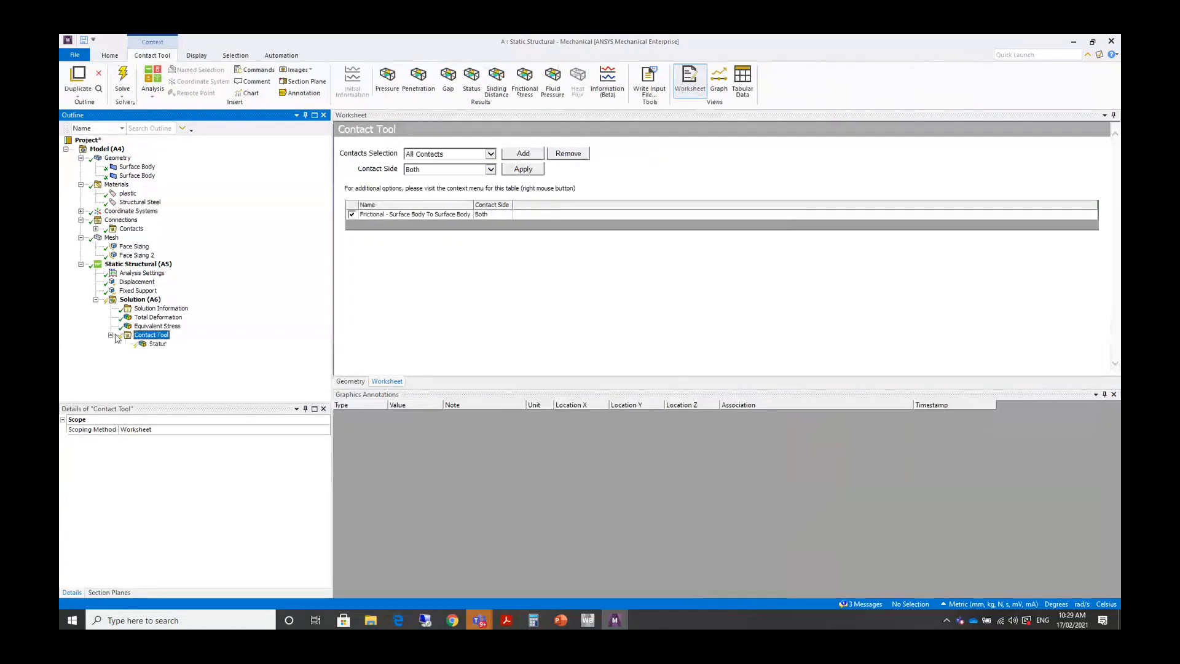
right_click(171, 336)
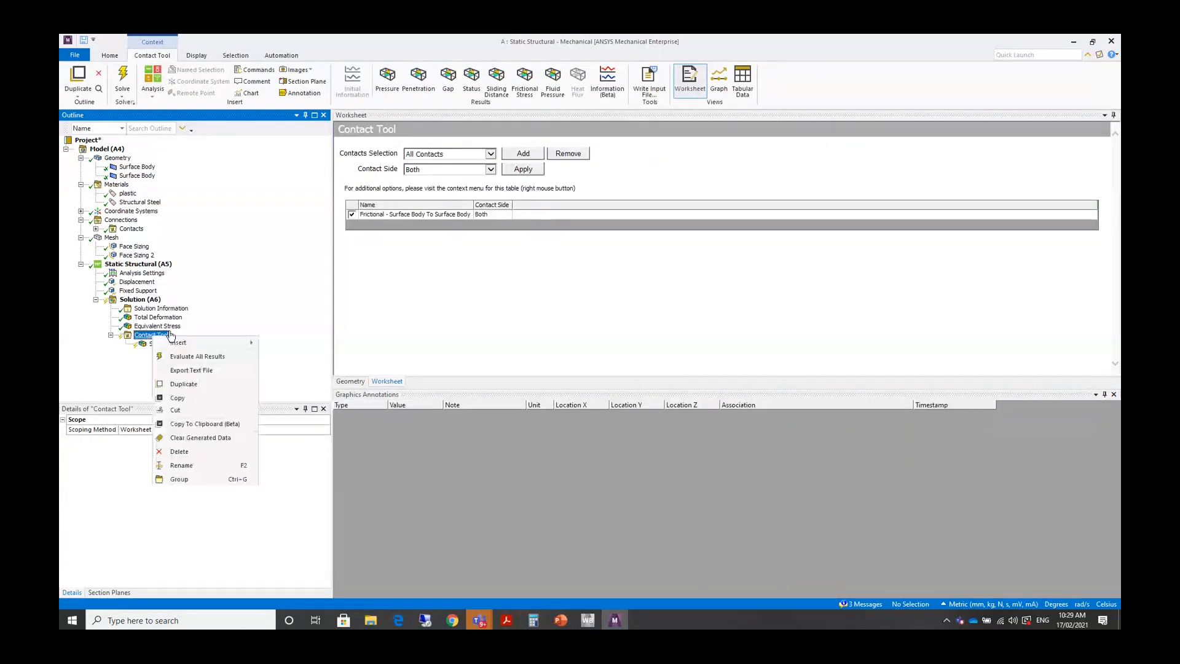
mouse_move(182, 339)
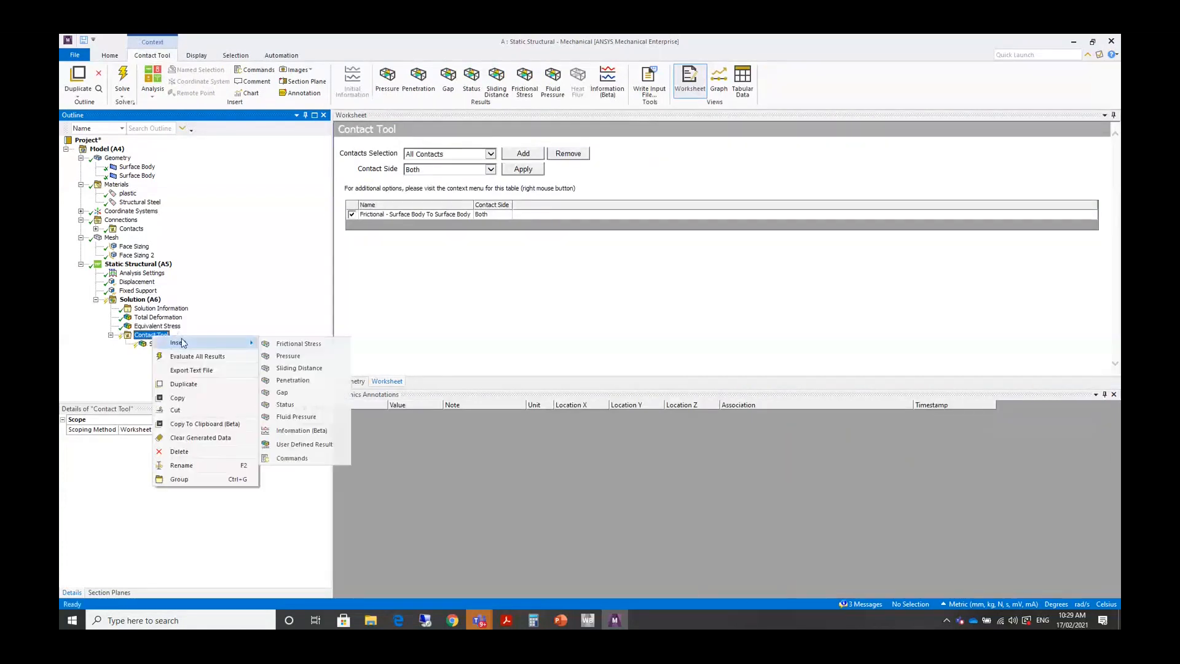
left_click(298, 343)
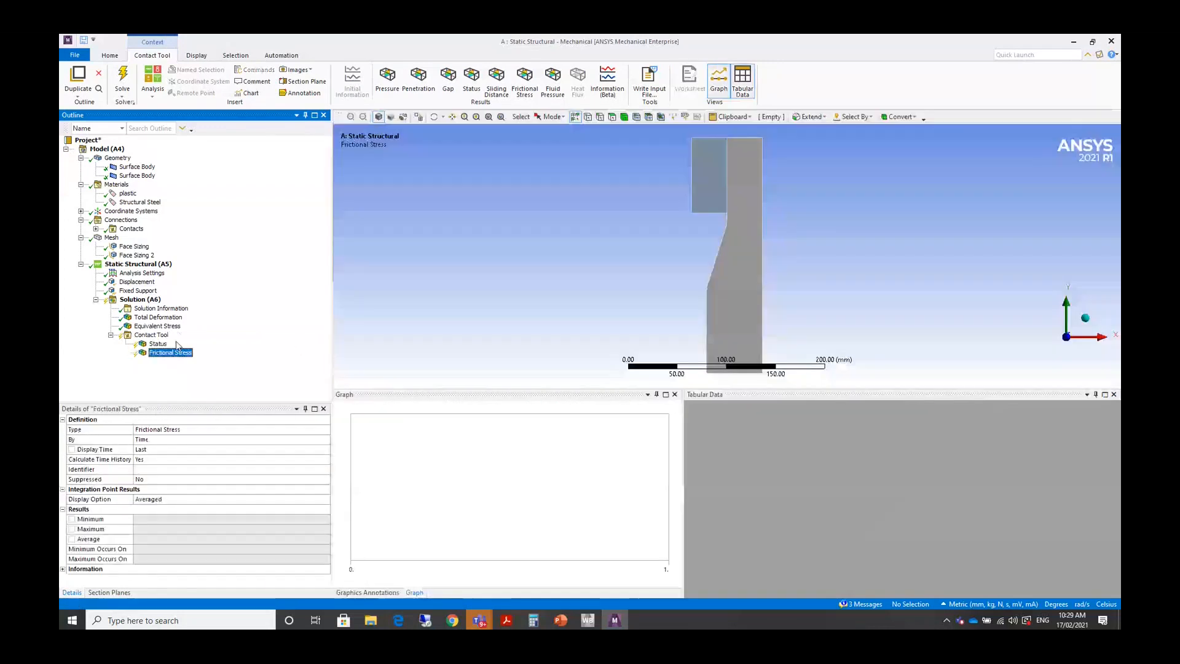
Evaluate all results and play the frictional stress animation.
right_click(164, 352)
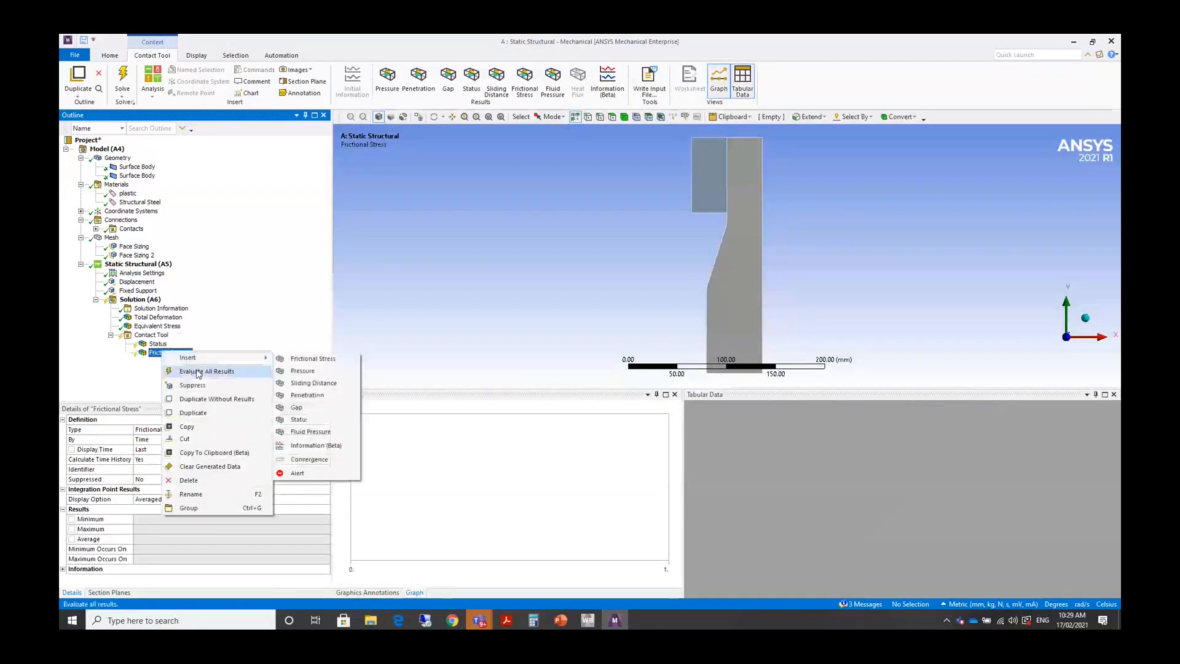
left_click(198, 372)
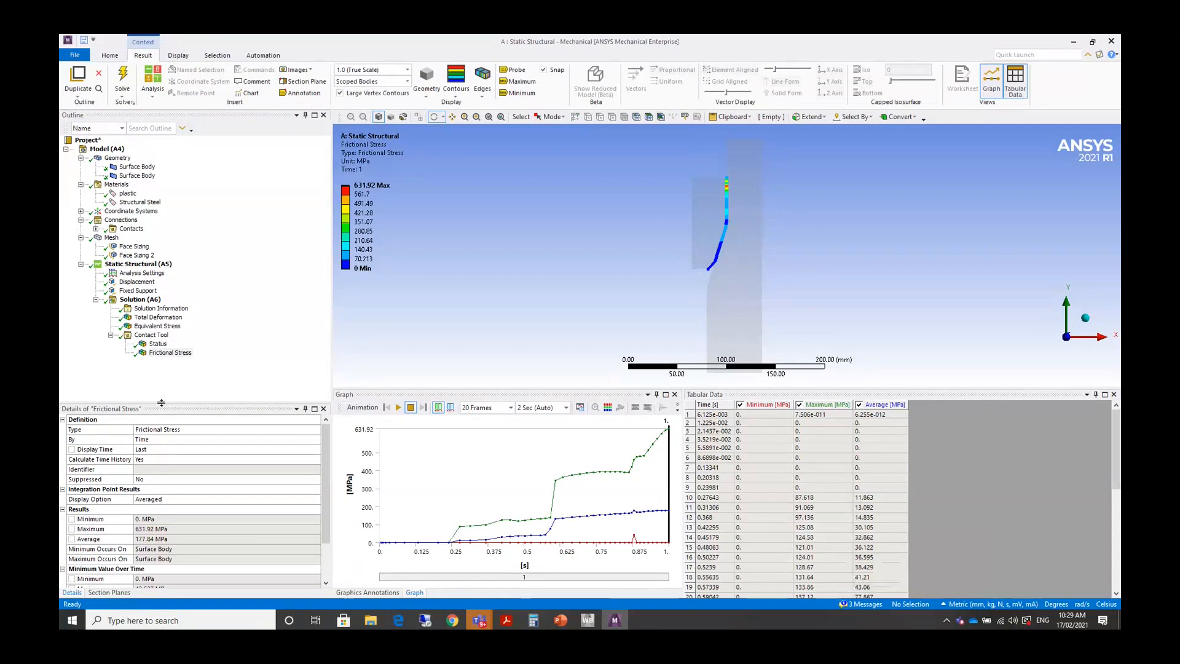
left_click(397, 408)
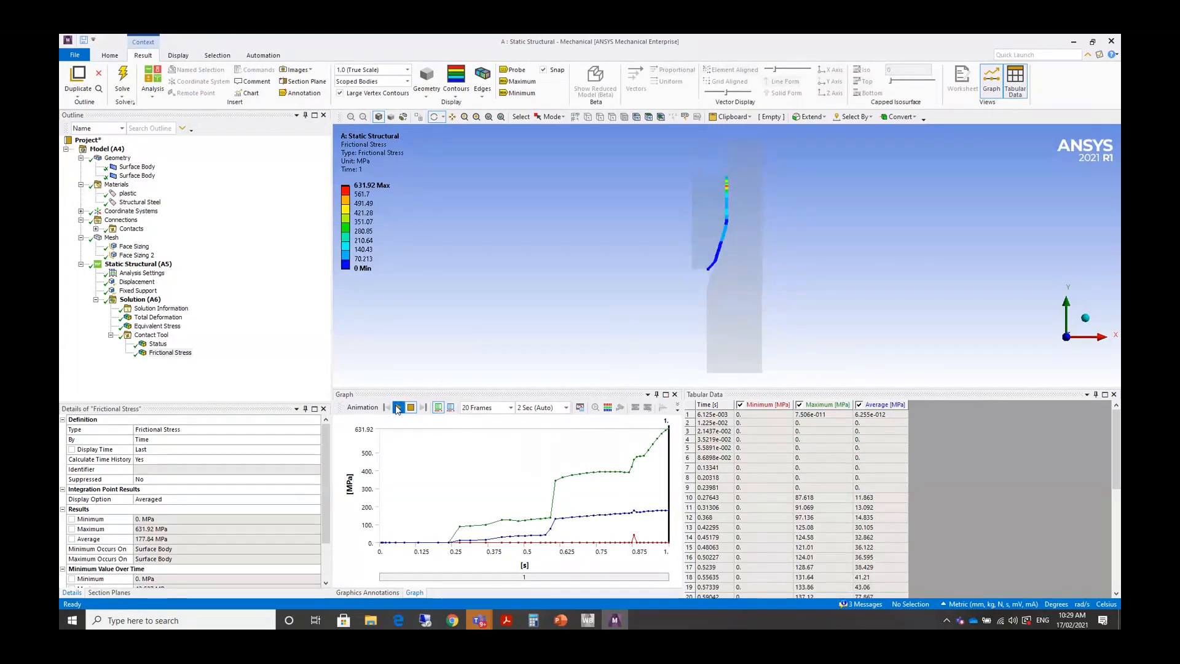
Stop the frictional stress animation and open the ANSYS Help 2021 R1 viewer.
left_click(411, 408)
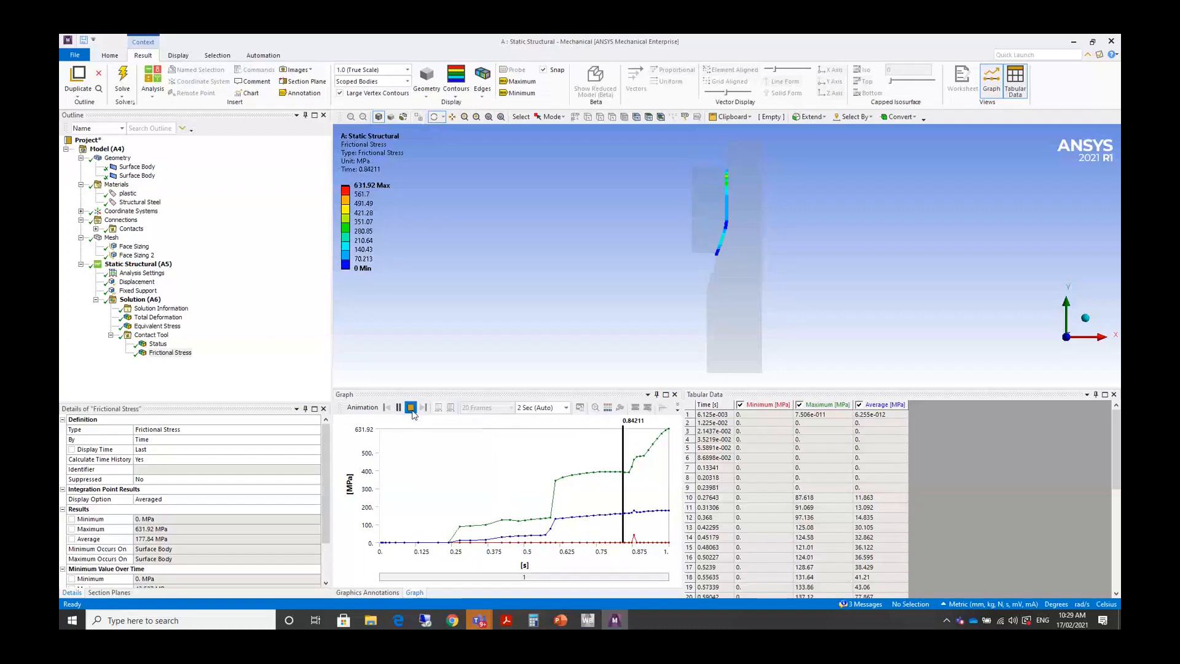
left_click(75, 620)
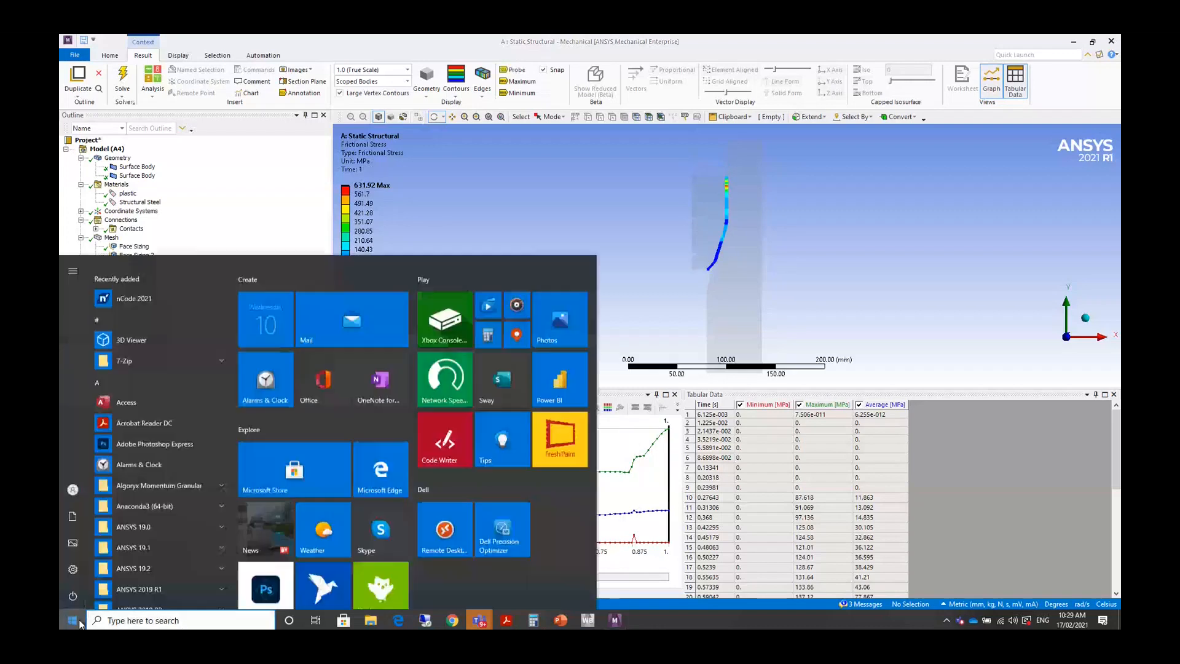
scroll(162, 558, "down", 5)
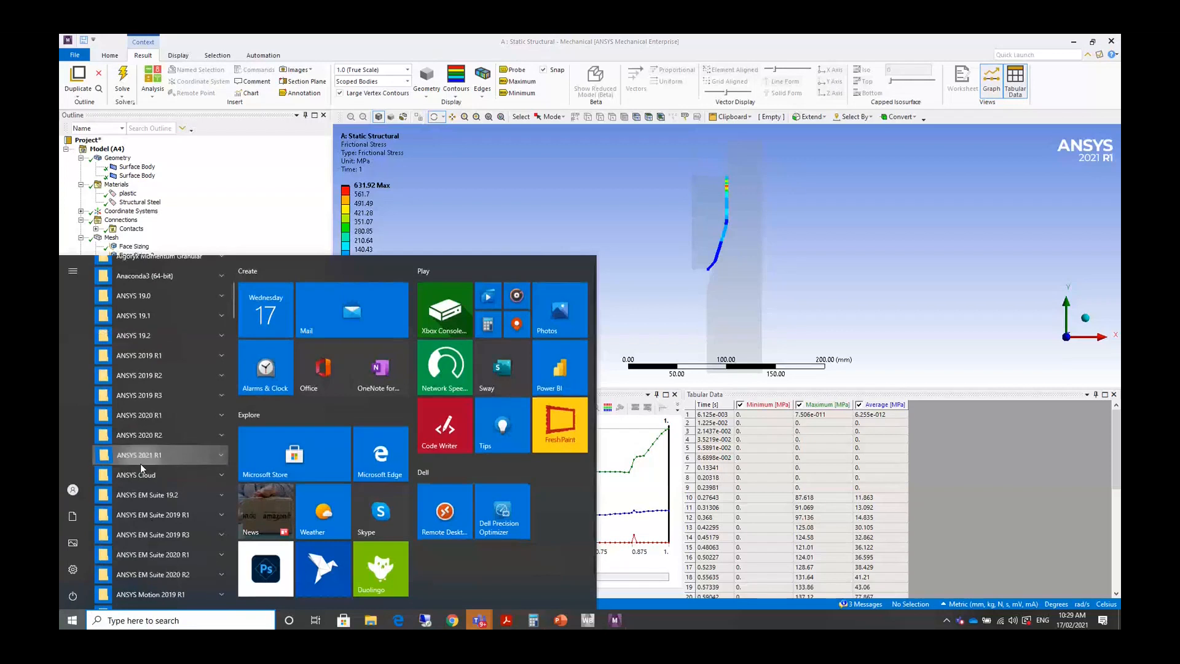
left_click(140, 461)
scroll(140, 463, "down", 6)
scroll(140, 463, "down", 2)
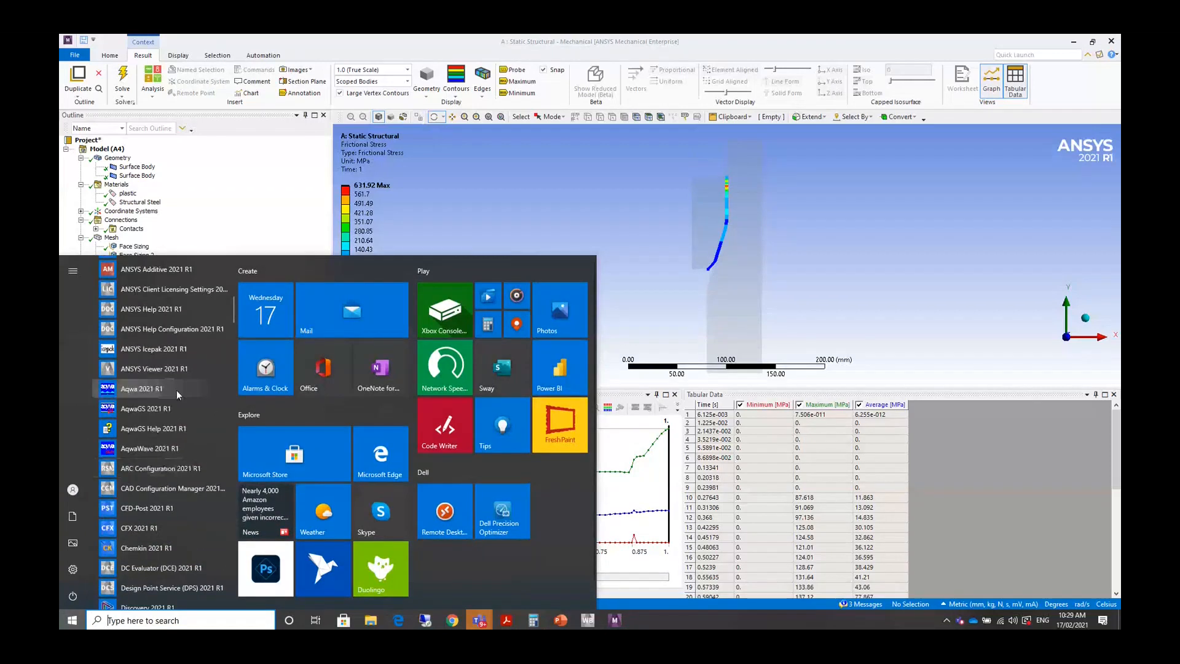
left_click(154, 314)
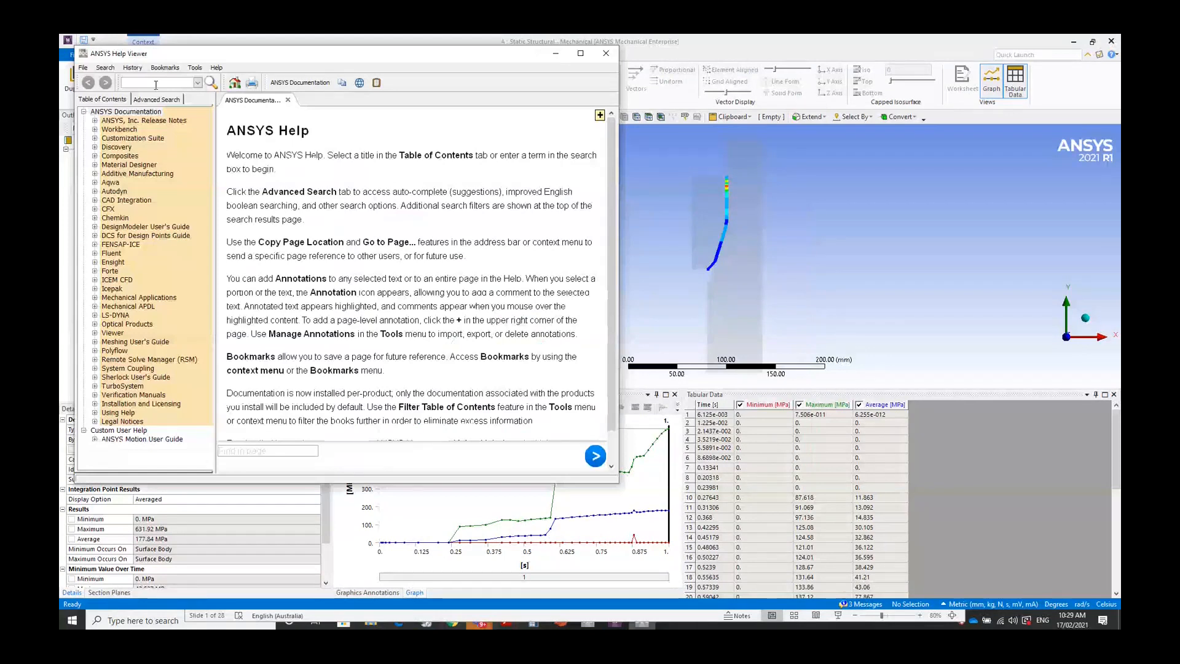
Search the help documentation for conta174 and maximize the help window for reading its element page.
type("conta174")
key("Return")
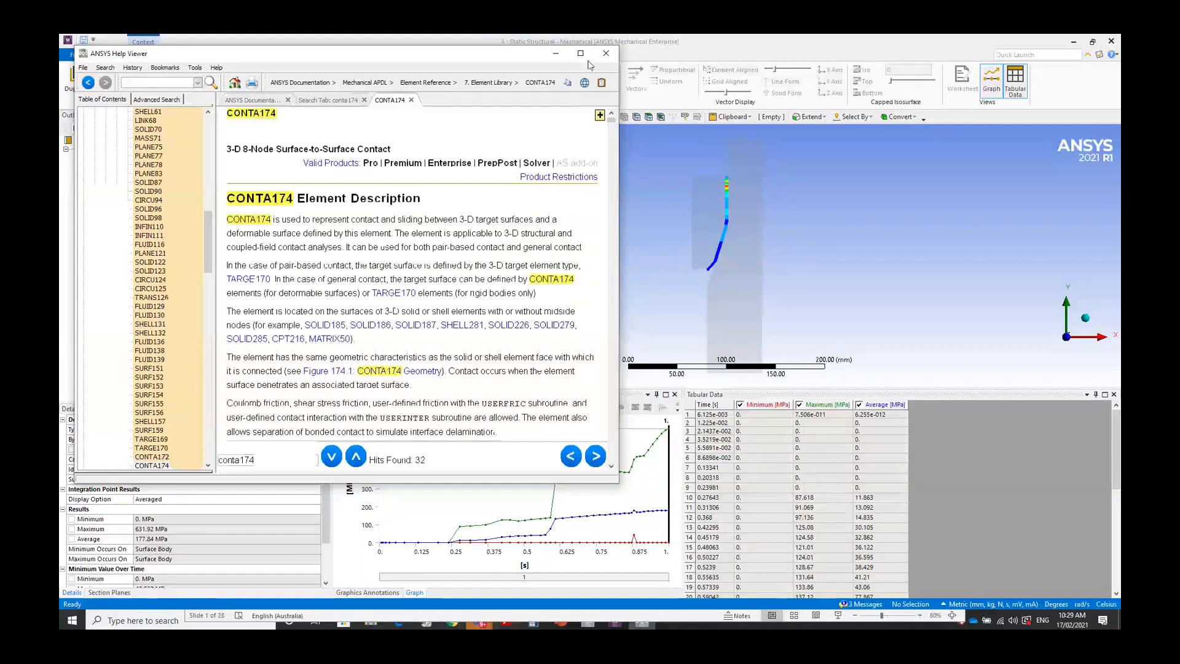
left_click(580, 53)
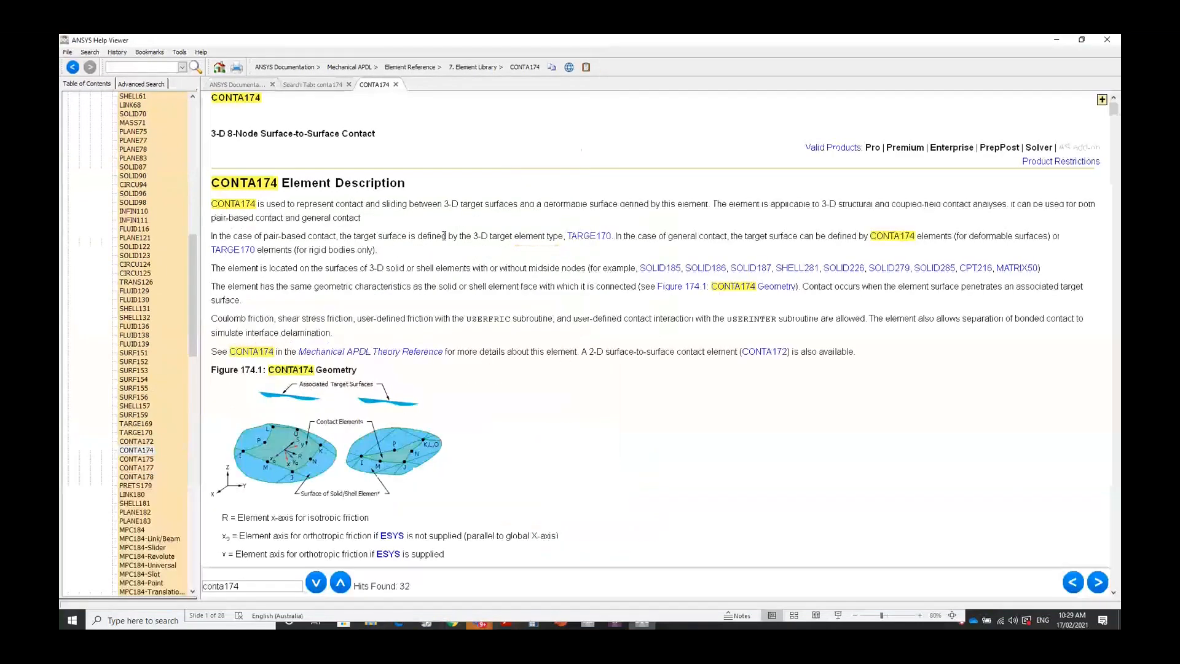
Examine the CONTA174 key options and the real constants table, down to the maximum friction stress entry TAUMAX.
scroll(444, 236, "down", 3)
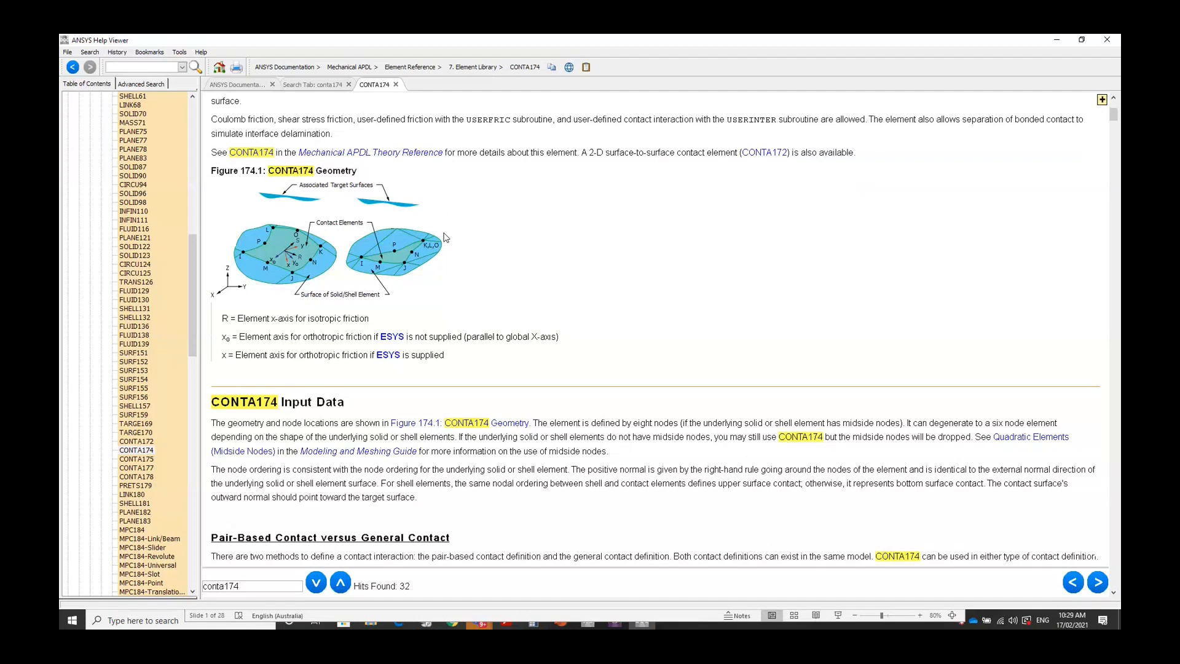
scroll(444, 236, "down", 20)
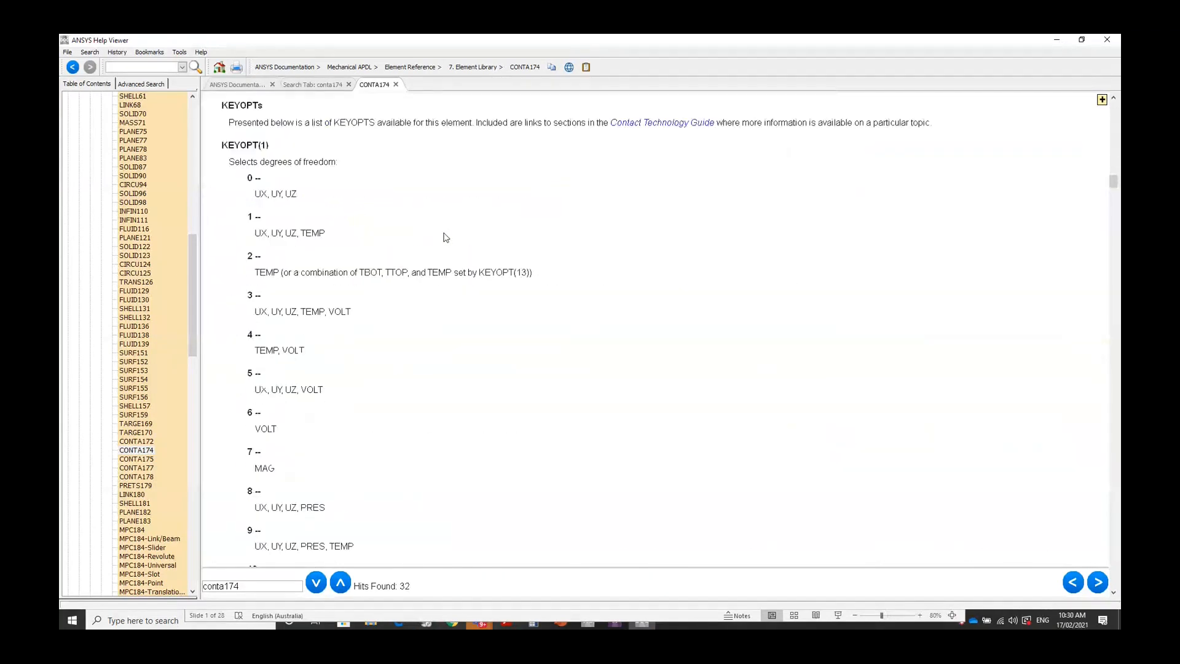
scroll(447, 237, "down", 3)
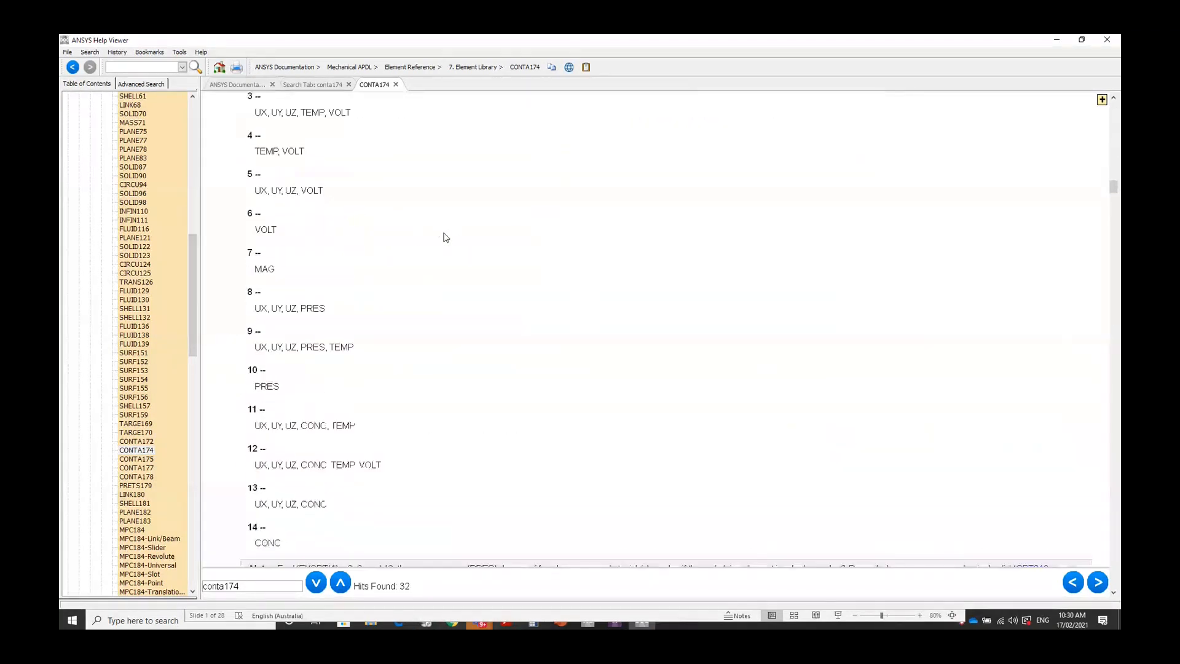
scroll(447, 237, "down", 20)
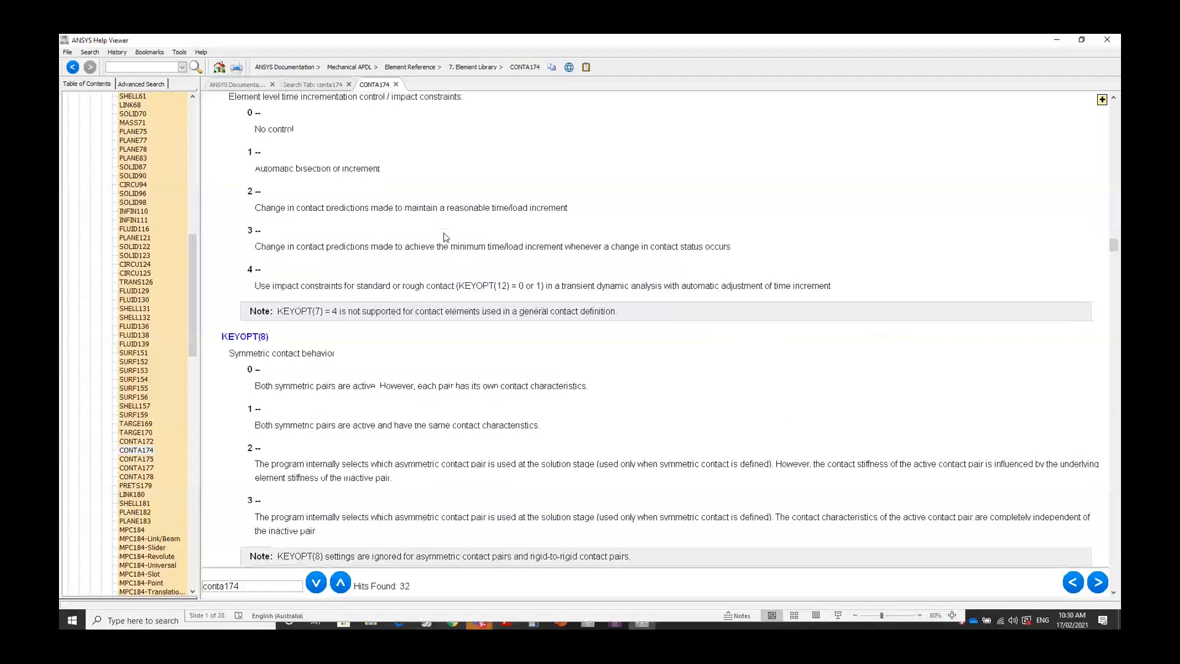
scroll(447, 237, "down", 15)
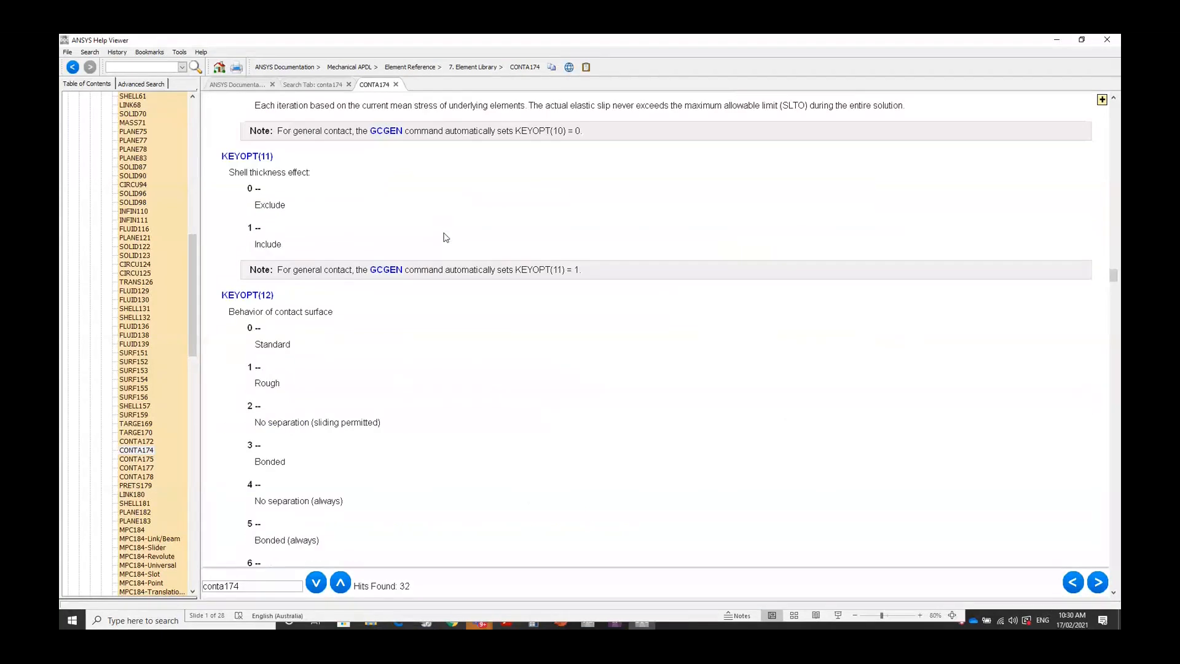
scroll(446, 237, "down", 20)
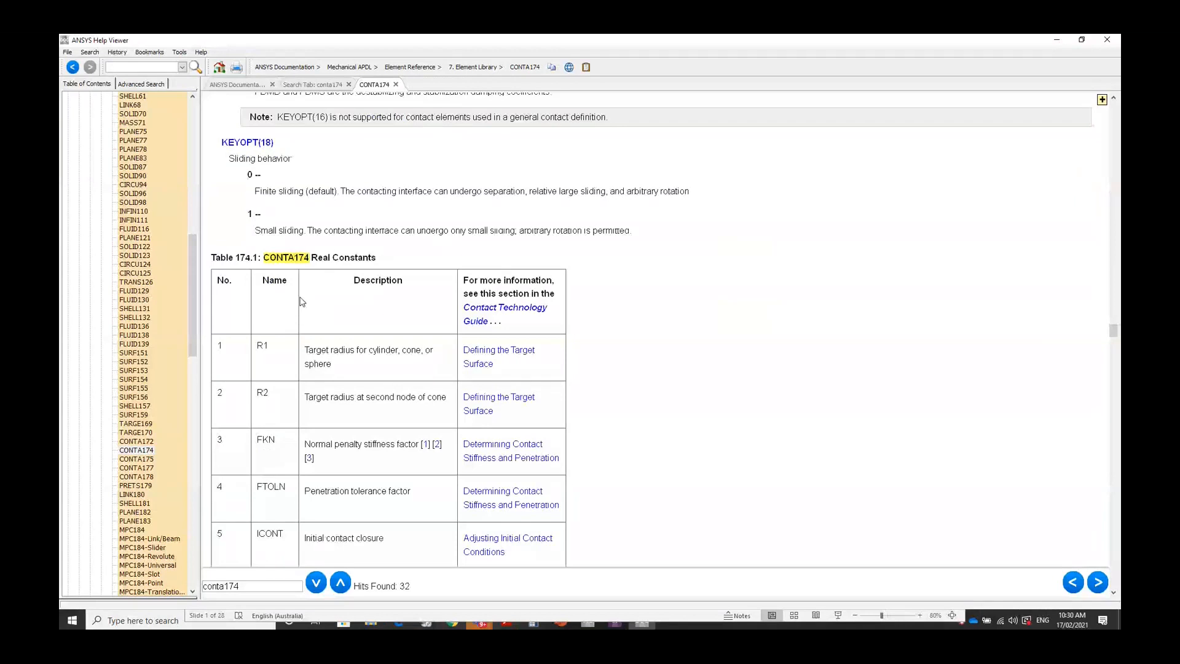
scroll(302, 301, "down", 1)
scroll(302, 301, "down", 4)
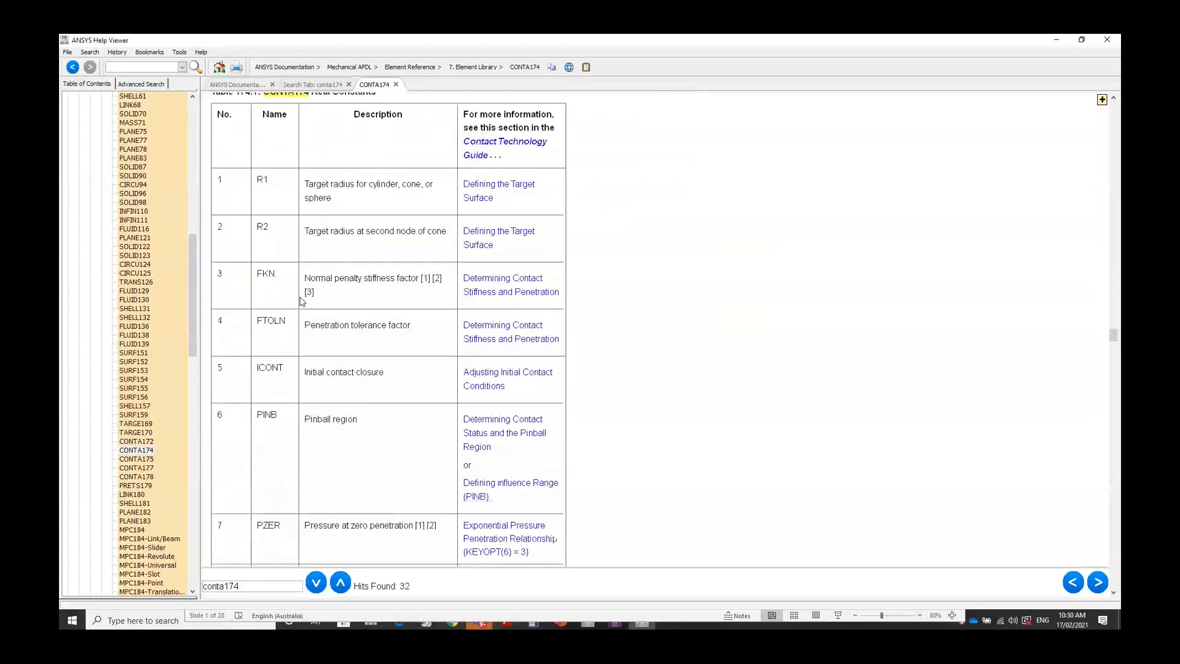
scroll(302, 301, "down", 4)
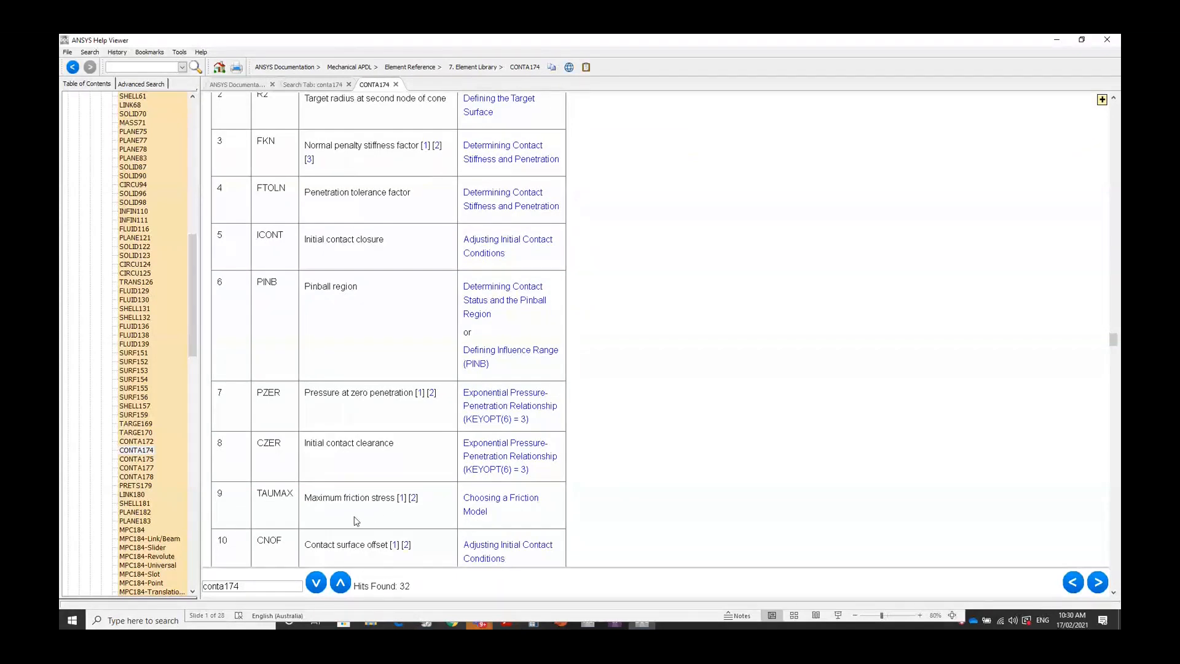
scroll(370, 518, "down", 1)
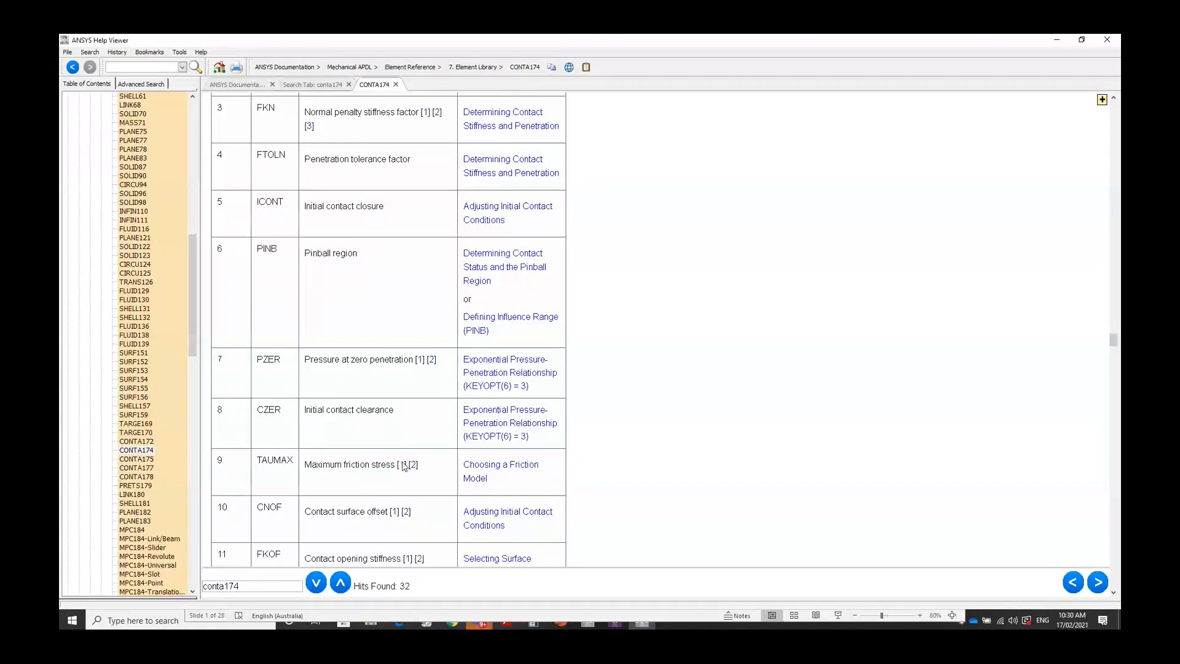
Check the footnote on maximum friction stress and return to the CONTA174 real constants table.
left_click(404, 465)
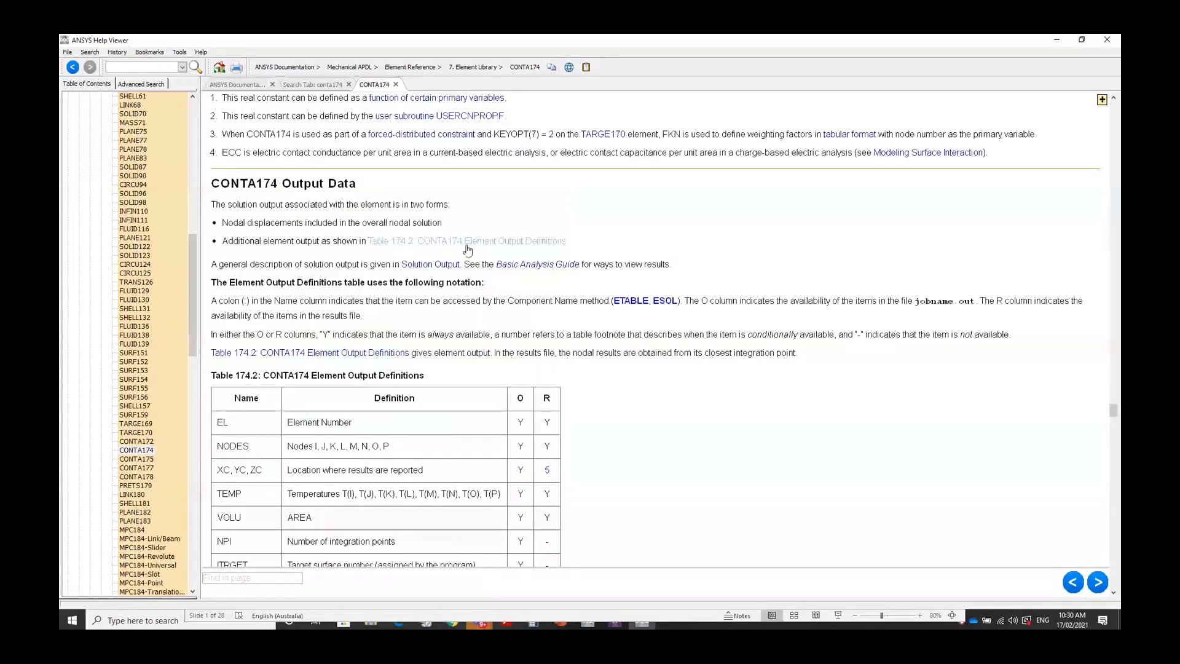
left_click(74, 68)
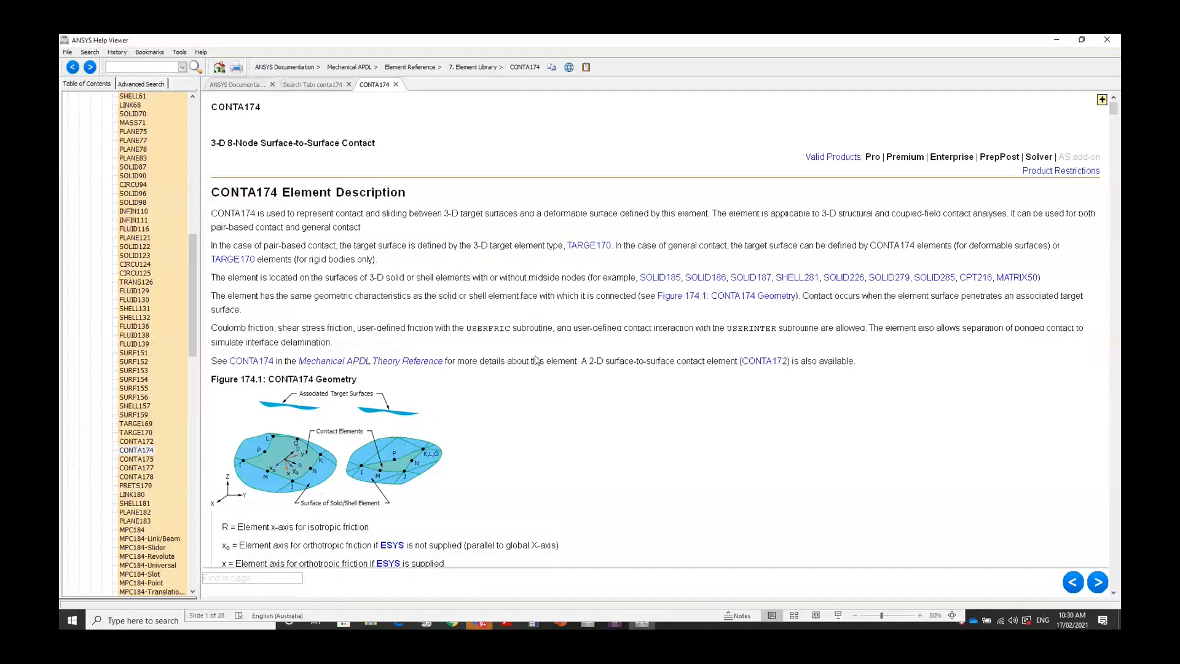
scroll(535, 360, "down", 6)
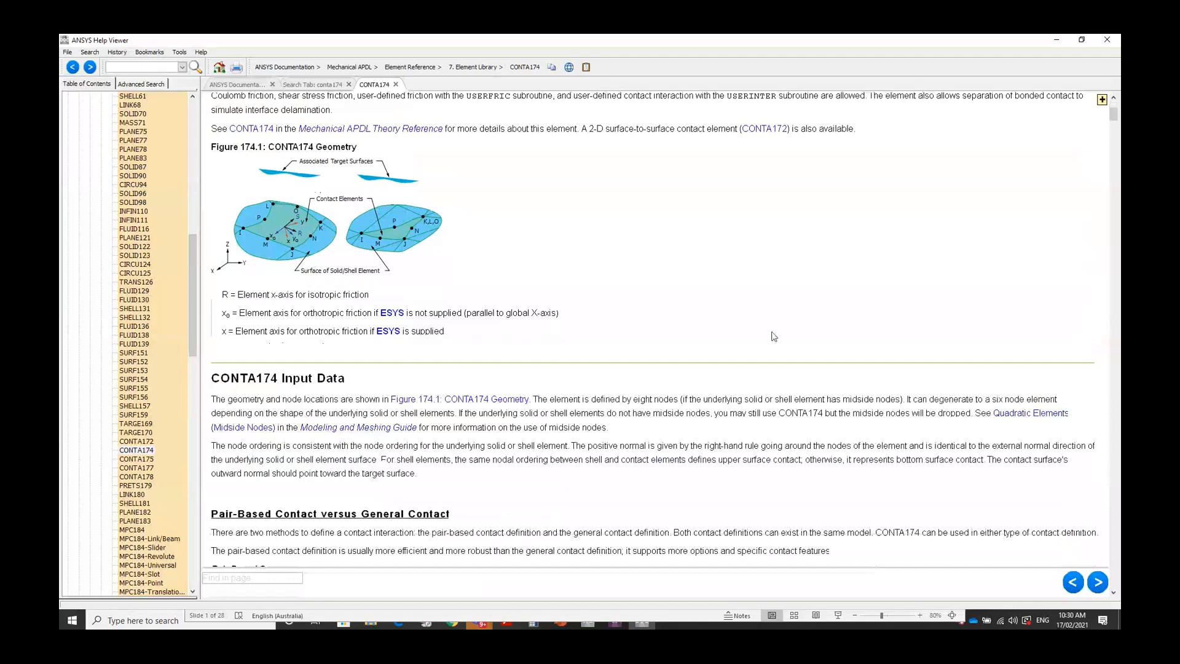
left_click_drag(1114, 115, 1116, 316)
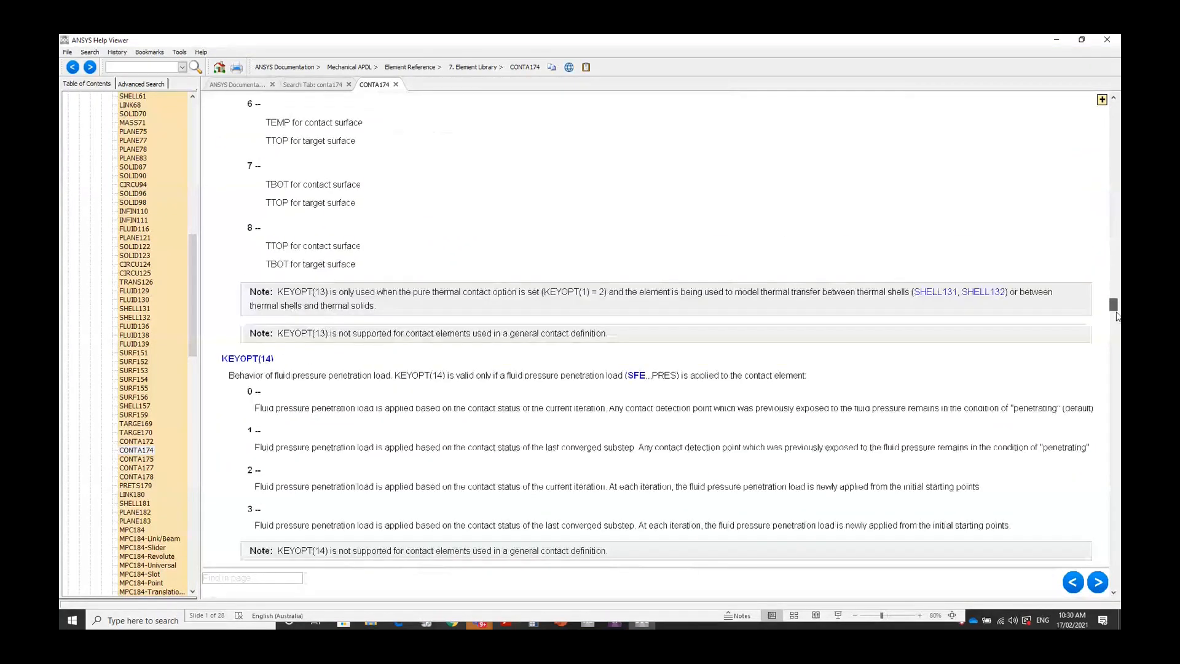
scroll(225, 461, "down", 12)
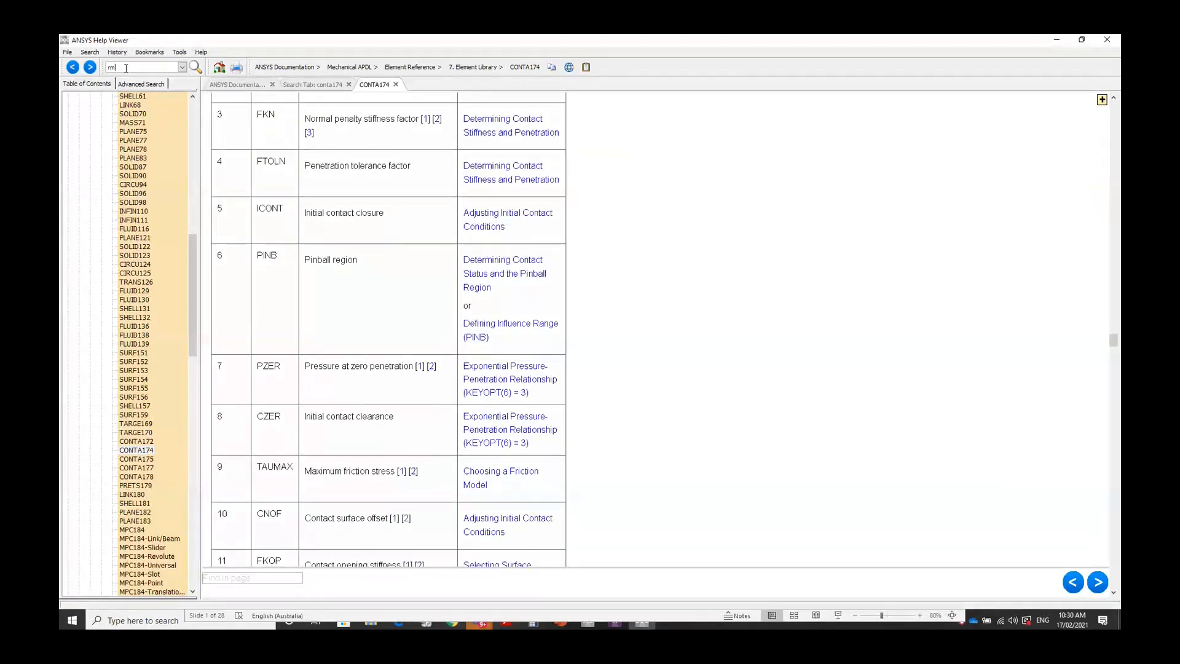
Search the help for rmodif and examine the command's NSET and STLOC arguments.
left_click(125, 67)
type("rmodif")
key("Return")
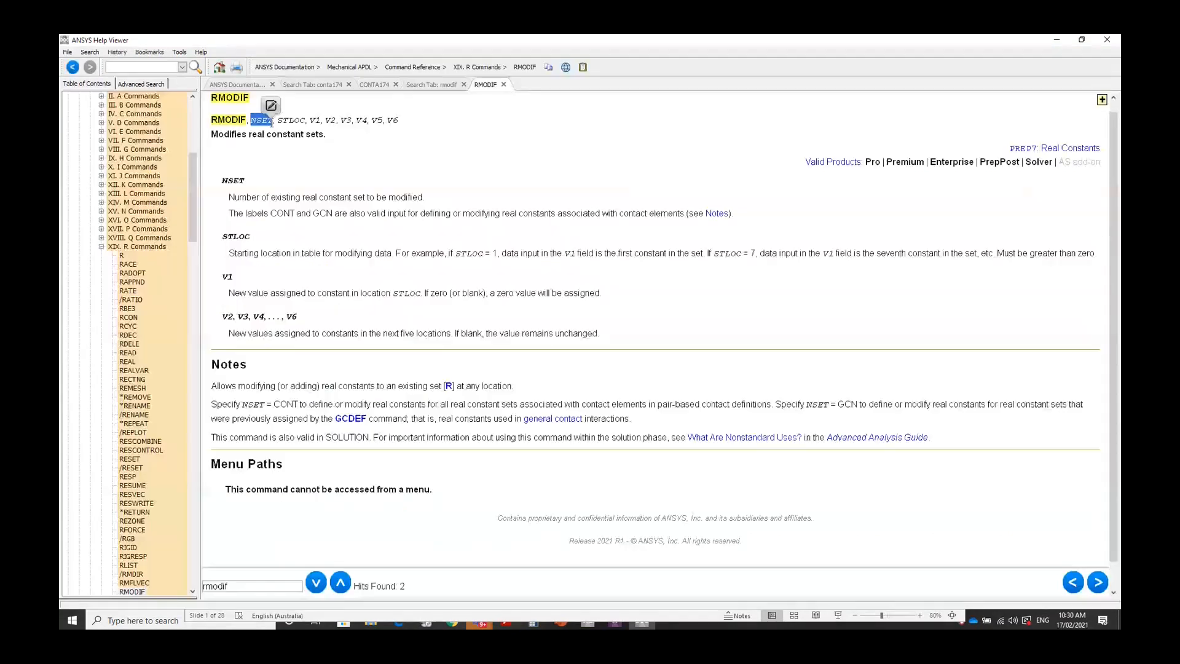
left_click_drag(288, 120, 300, 119)
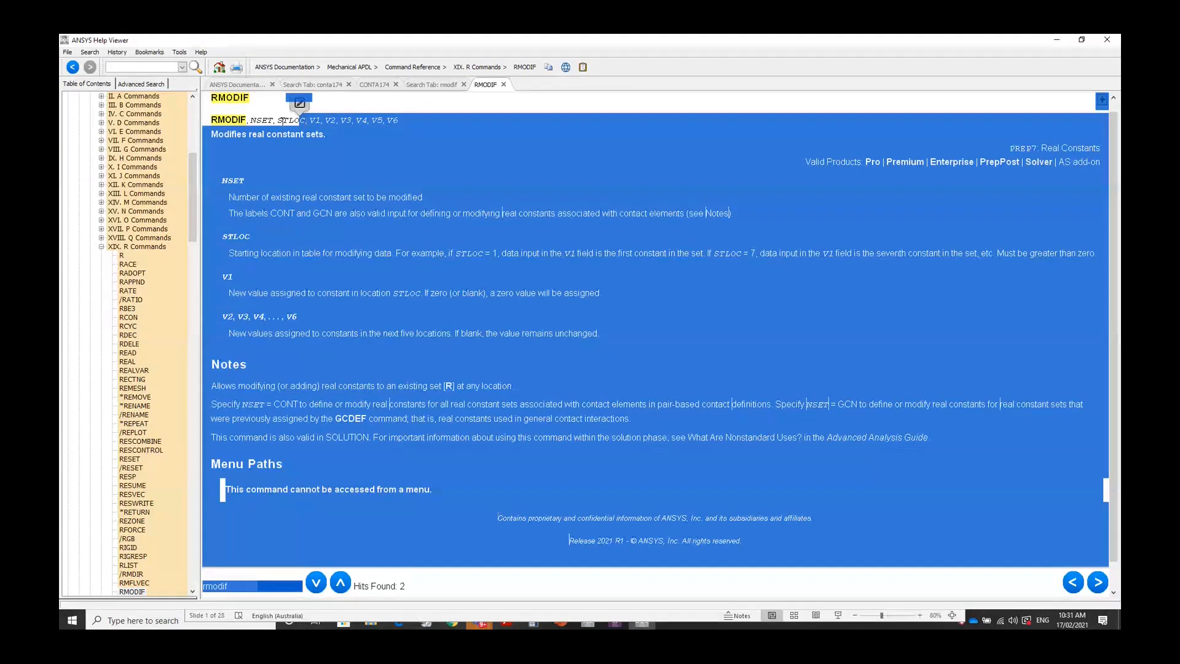
left_click_drag(278, 120, 305, 121)
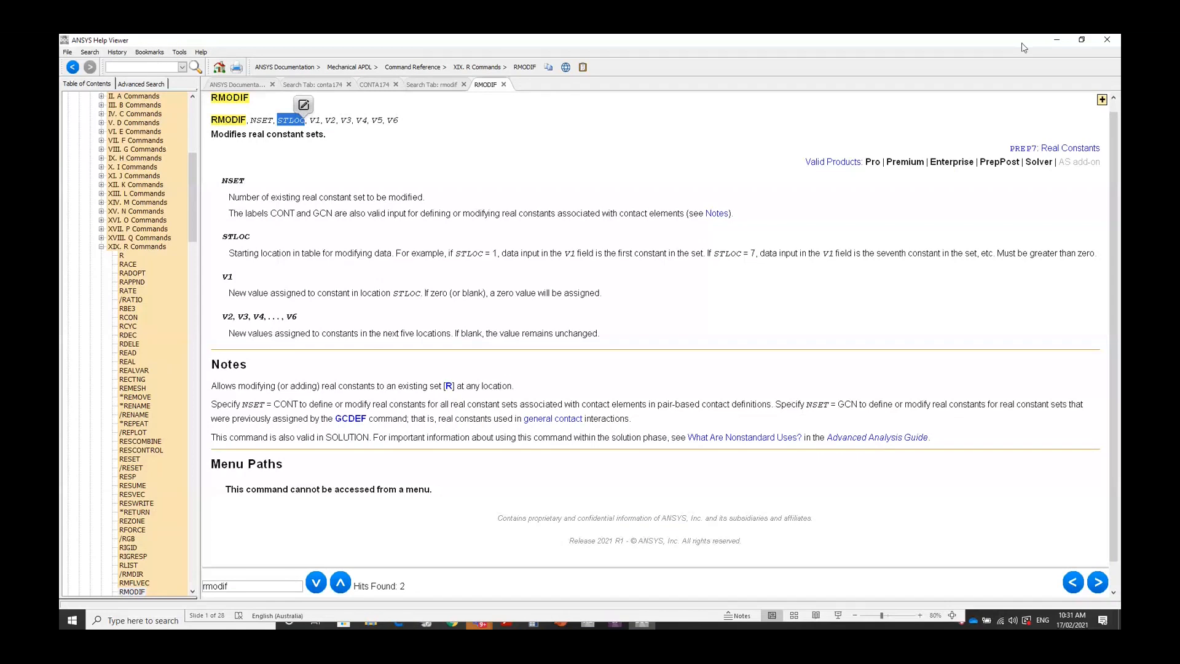
Switch back to ANSYS Mechanical and insert an APDL commands object under the frictional surface body contact.
left_click(1057, 40)
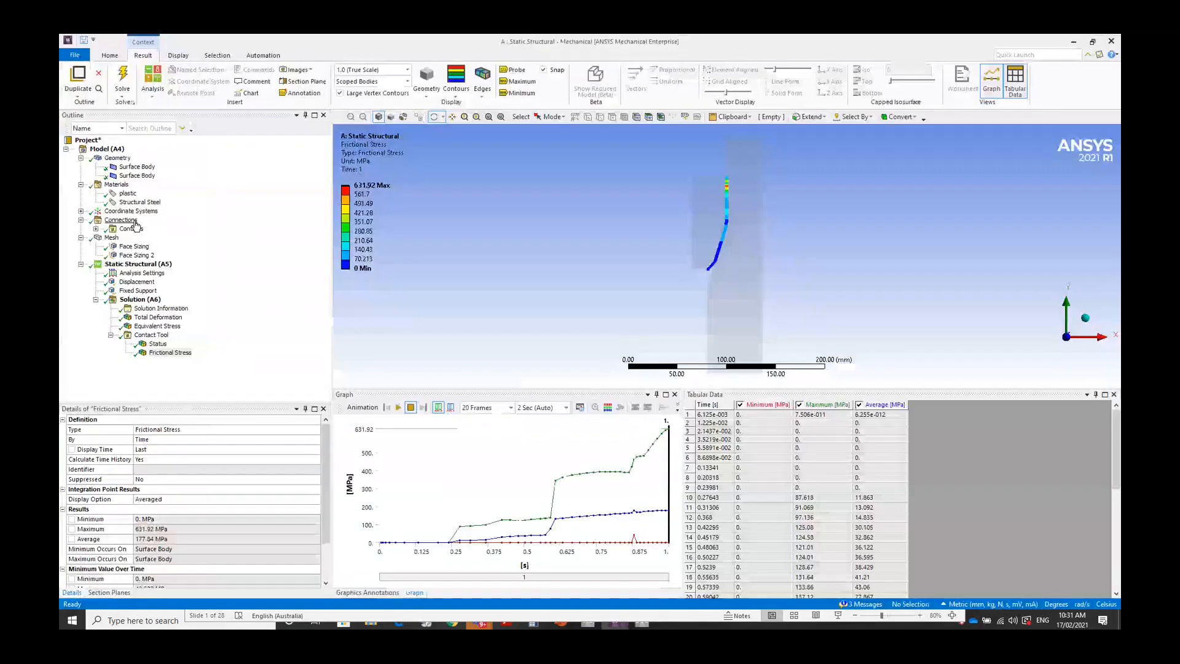
double_click(136, 225)
left_click(160, 237)
right_click(158, 239)
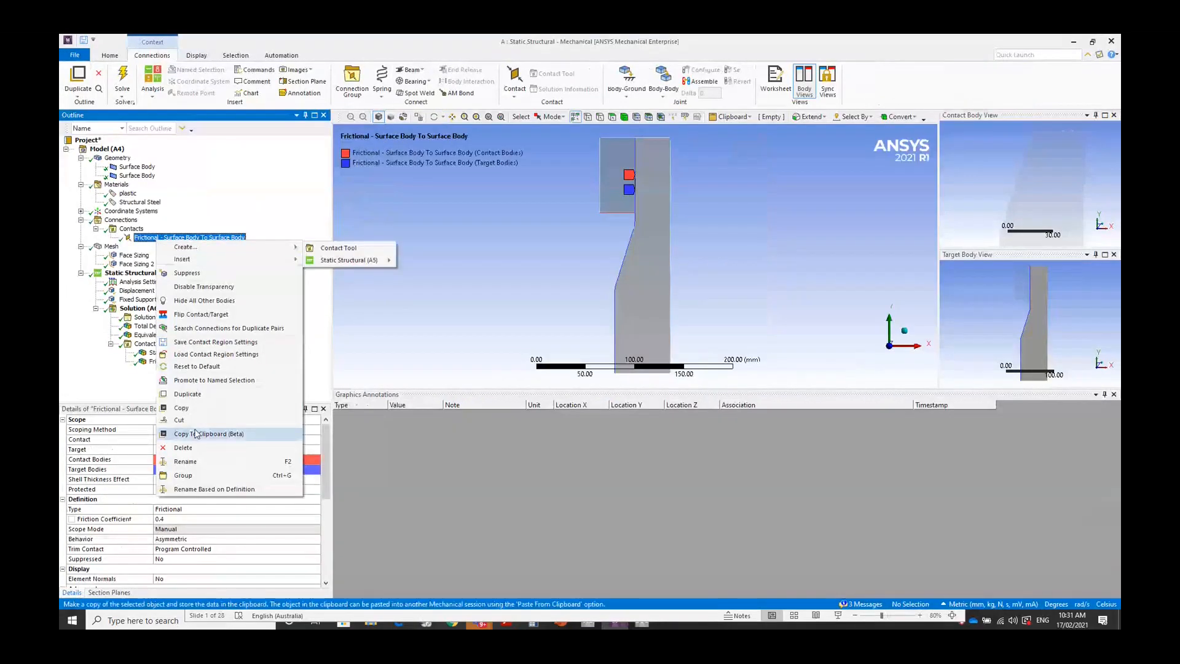
mouse_move(202, 259)
left_click(338, 351)
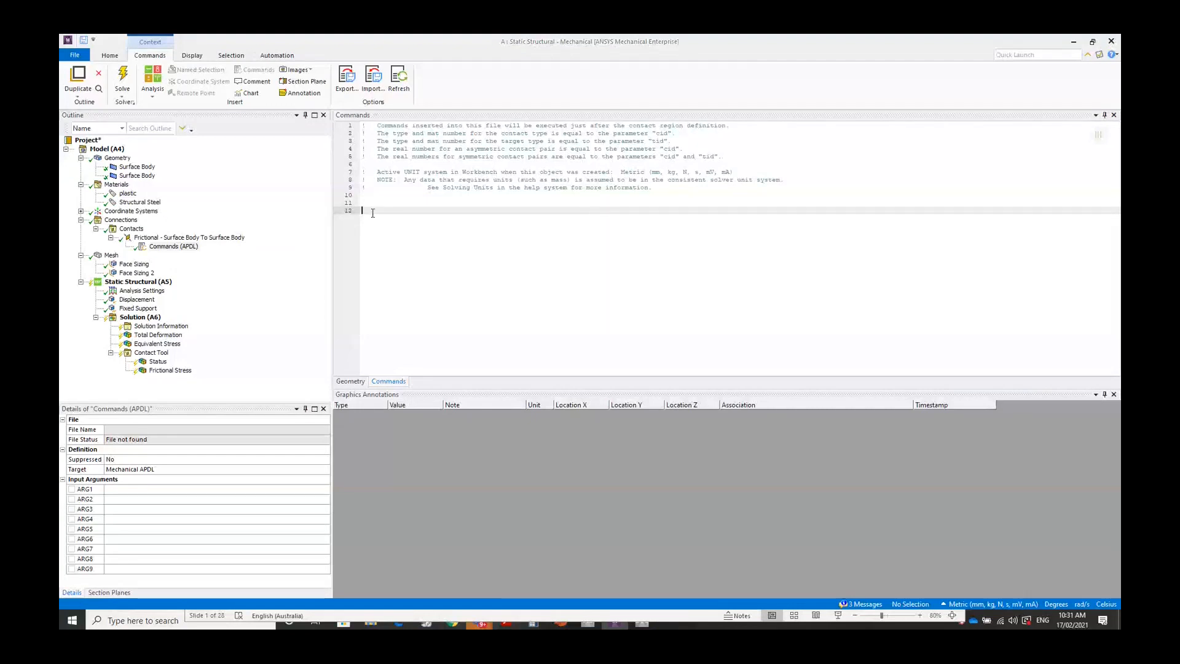
Write the command rmodif,cid,9,200*0.6 on line 12 of the contact's APDL commands to limit the maximum friction stress.
type("rmodif")
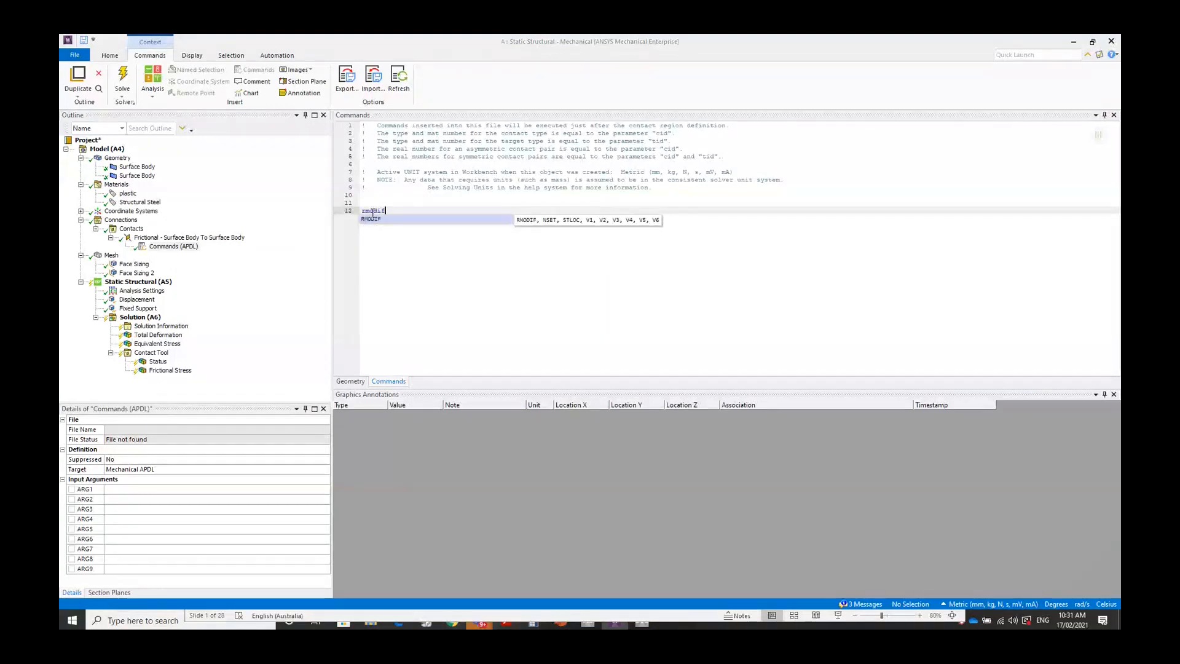
type(",ci")
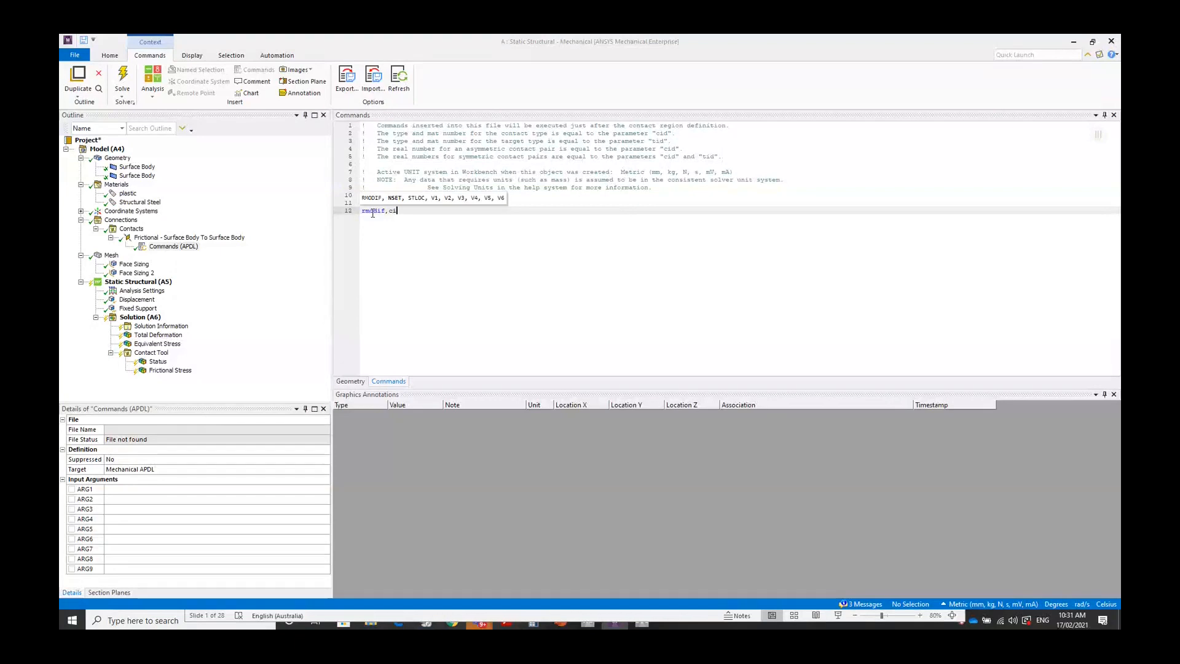
type("d,9,")
left_click(345, 382)
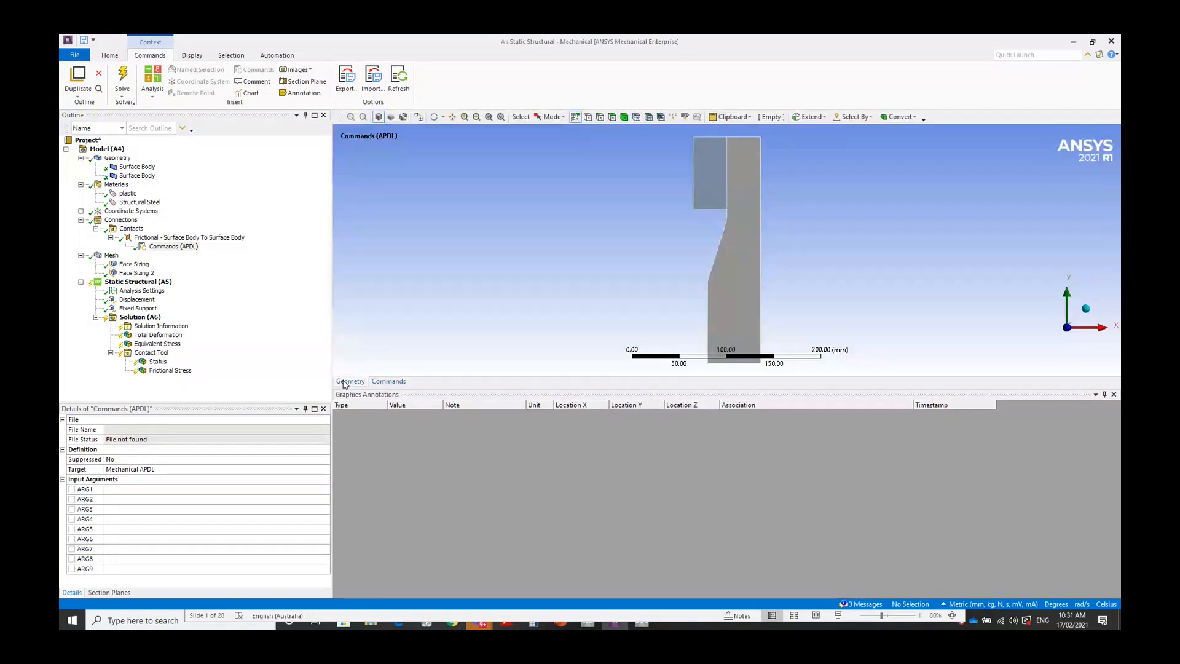
left_click(388, 381)
type(",cid,9,")
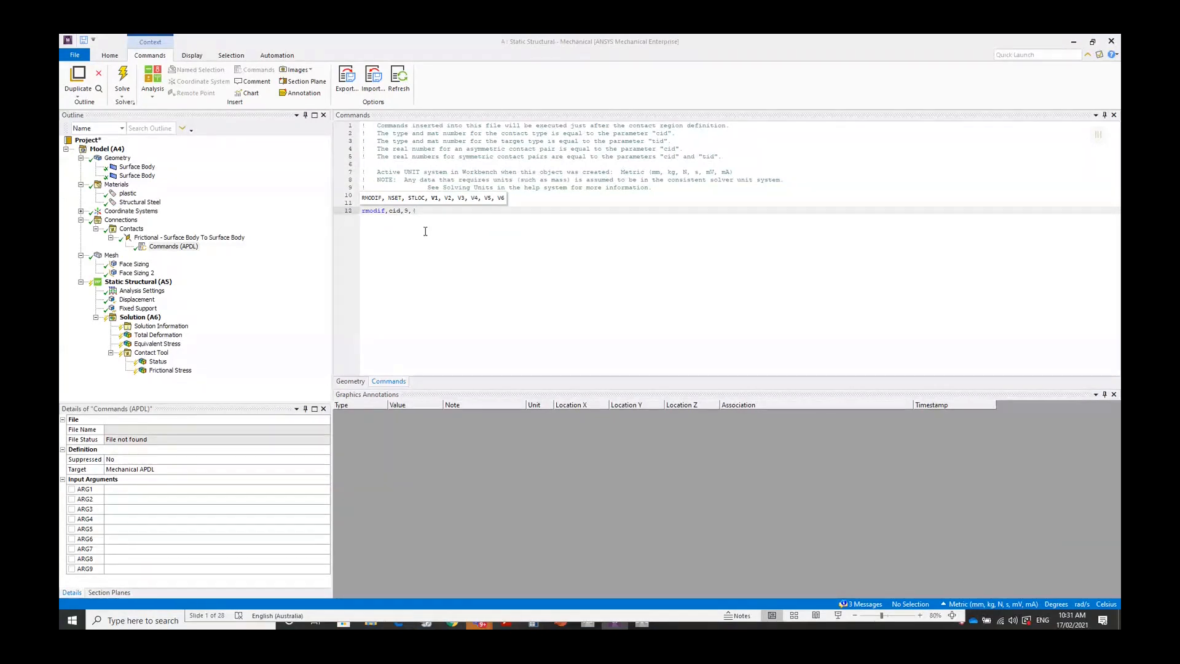
type("200*0.6")
Solve the static structural analysis again with the contact command included.
left_click(178, 238)
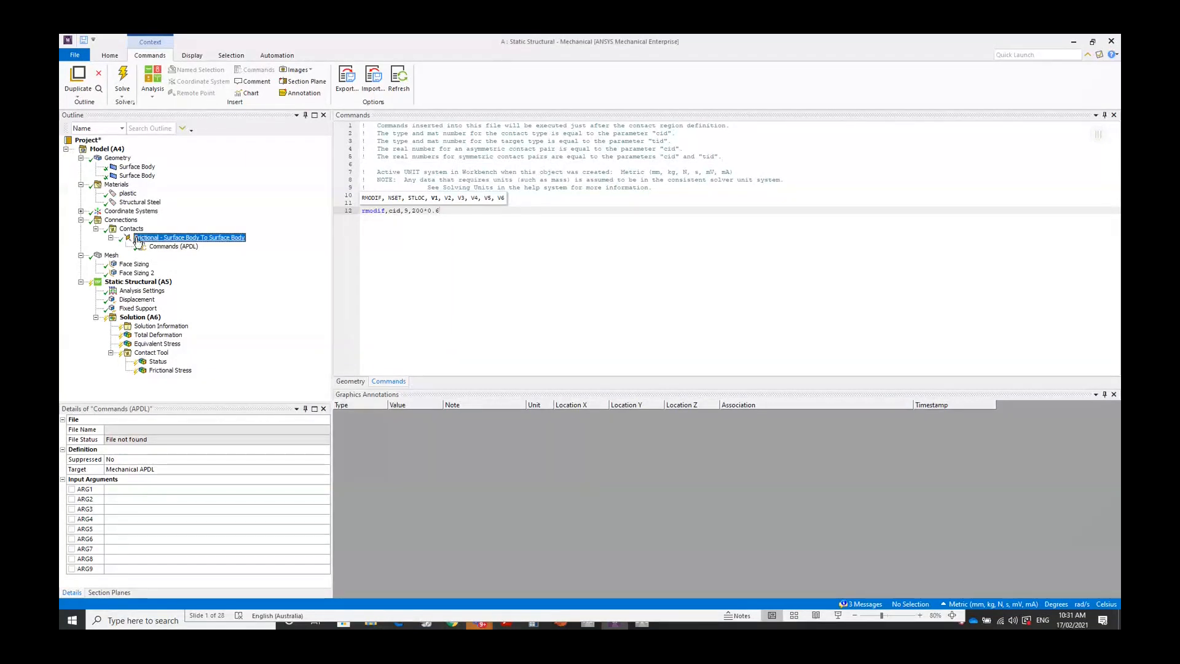
left_click(141, 318)
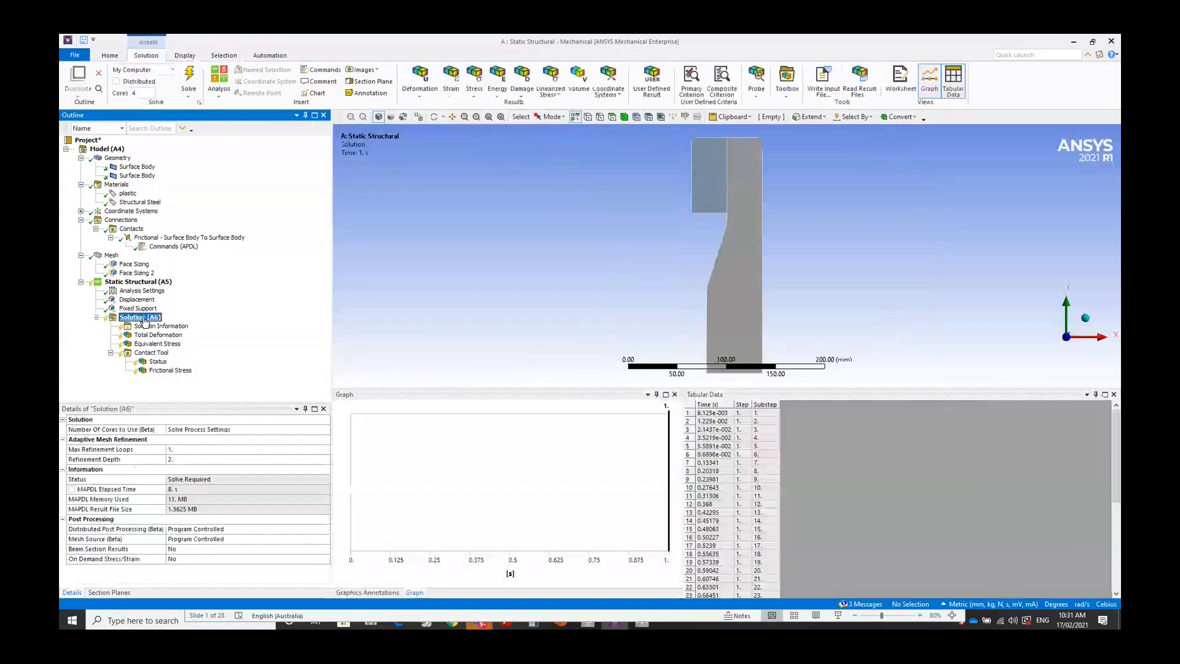
right_click(145, 318)
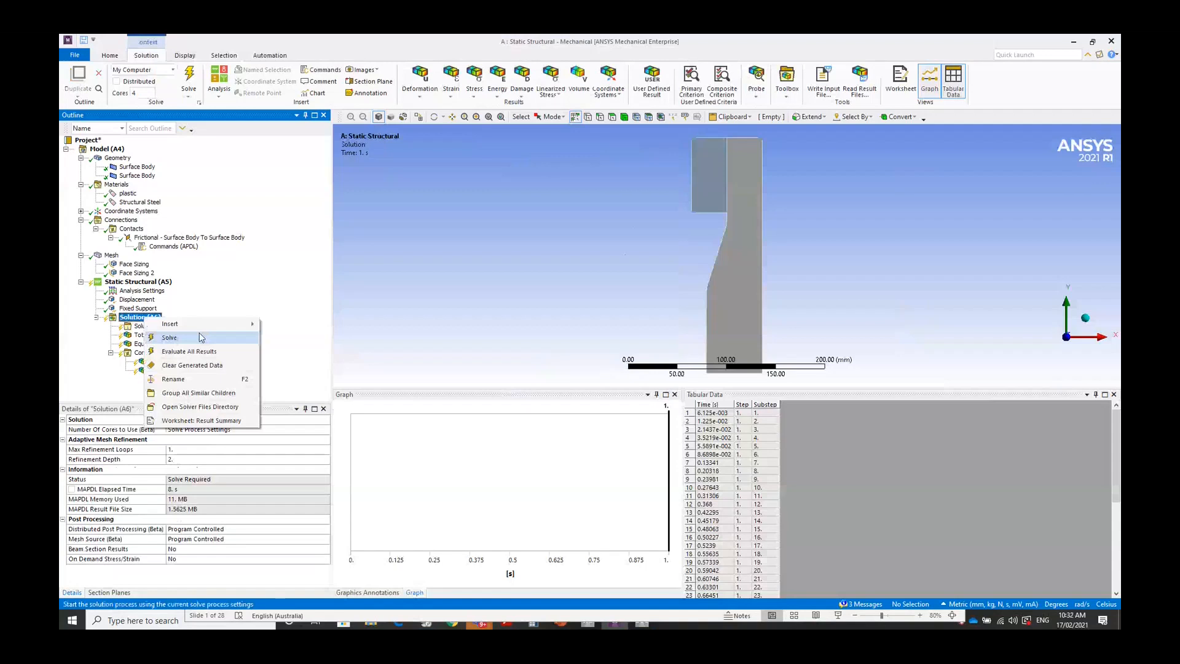
left_click(200, 338)
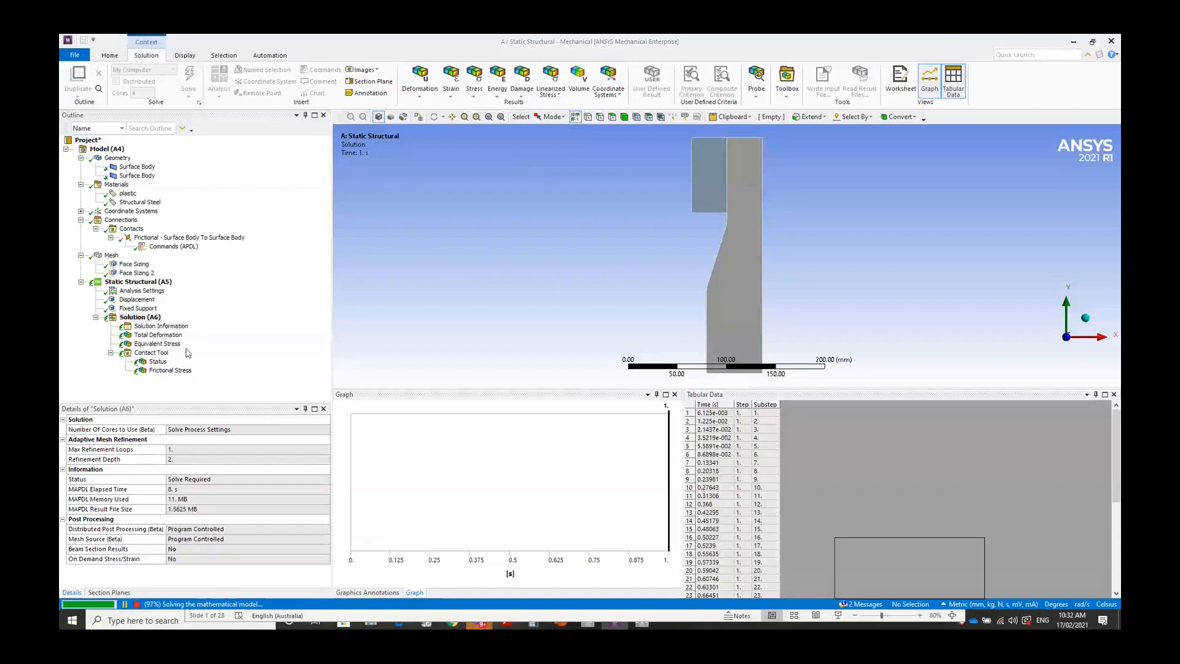
Display the Total Deformation result and play its animation to examine how the body slides along the profile.
left_click(161, 335)
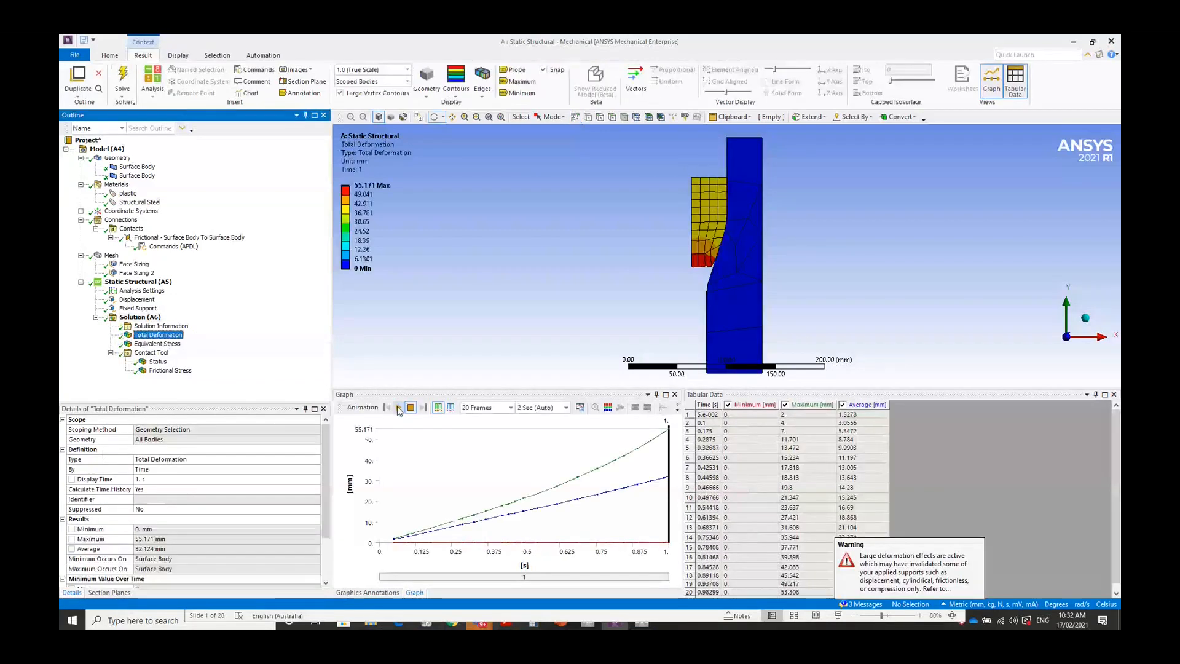
left_click(399, 407)
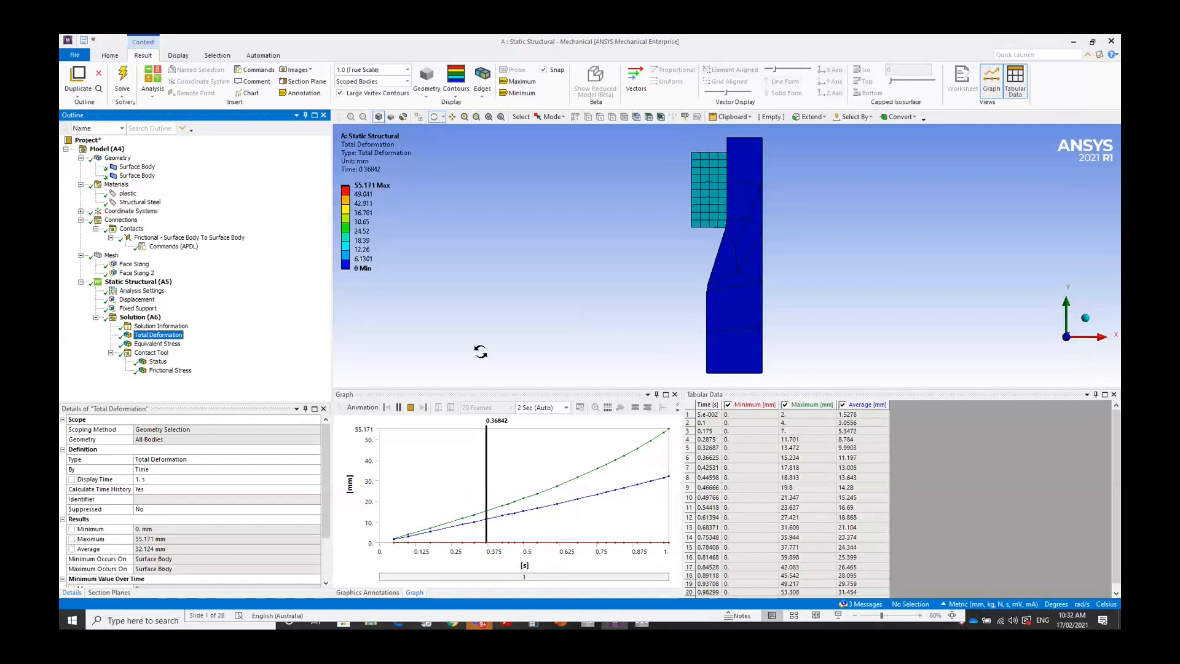
left_click(411, 408)
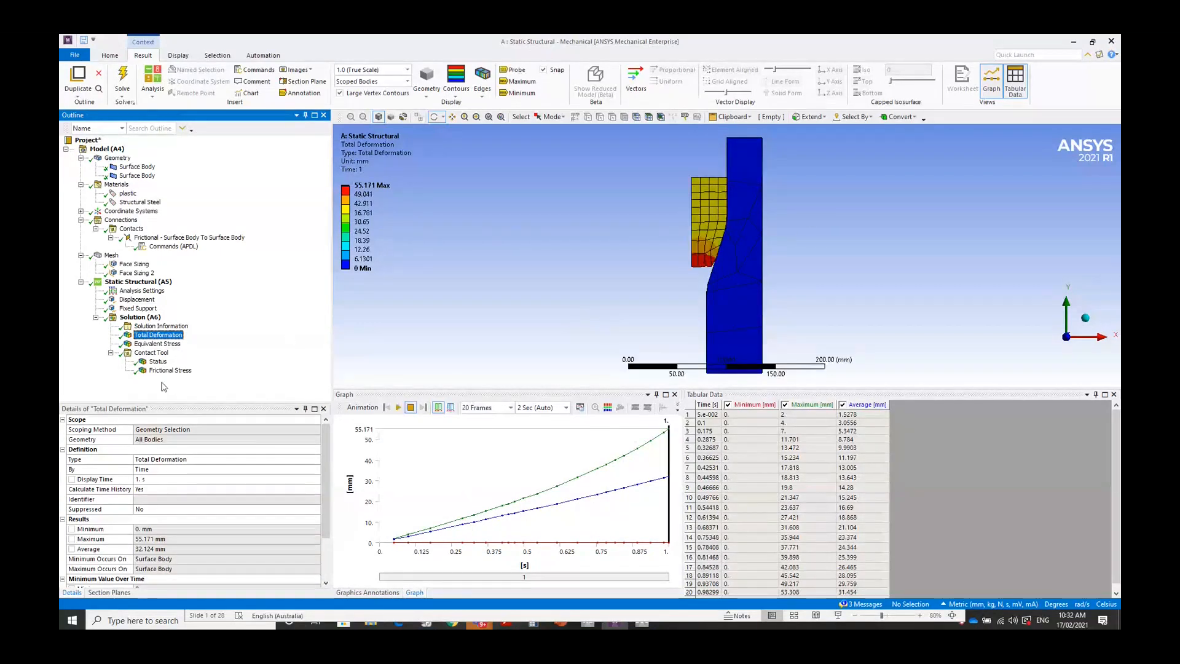
Display the contact tool's Frictional Stress result, play its animation, and collapse the Solution branch.
left_click(170, 370)
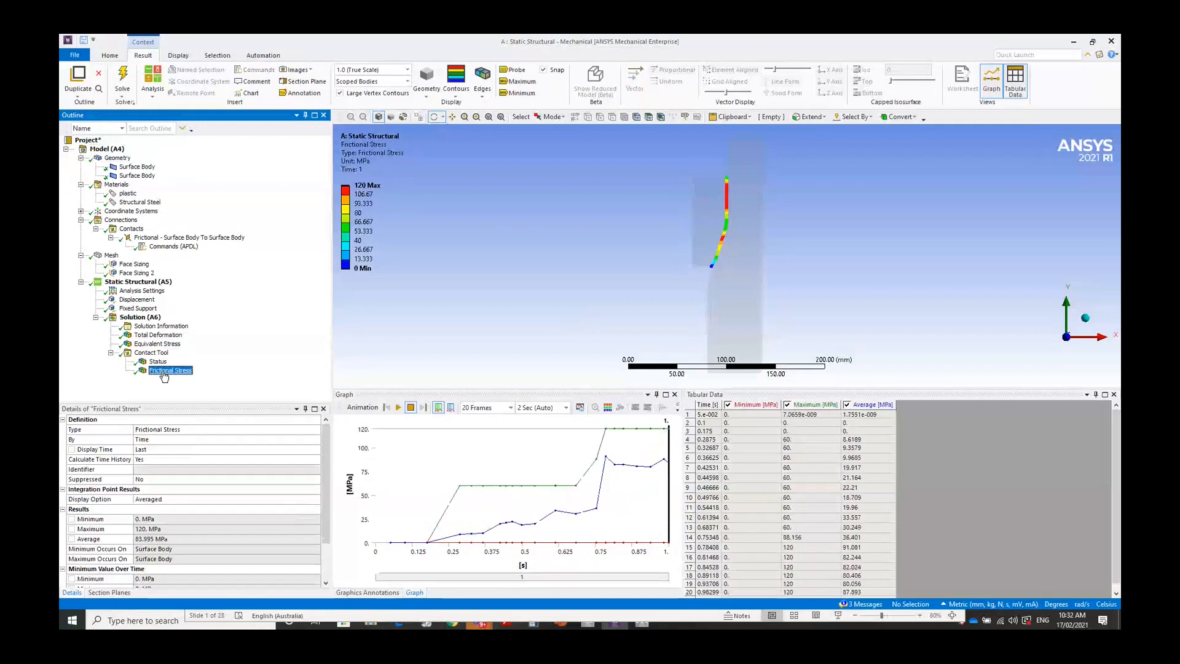
left_click(398, 407)
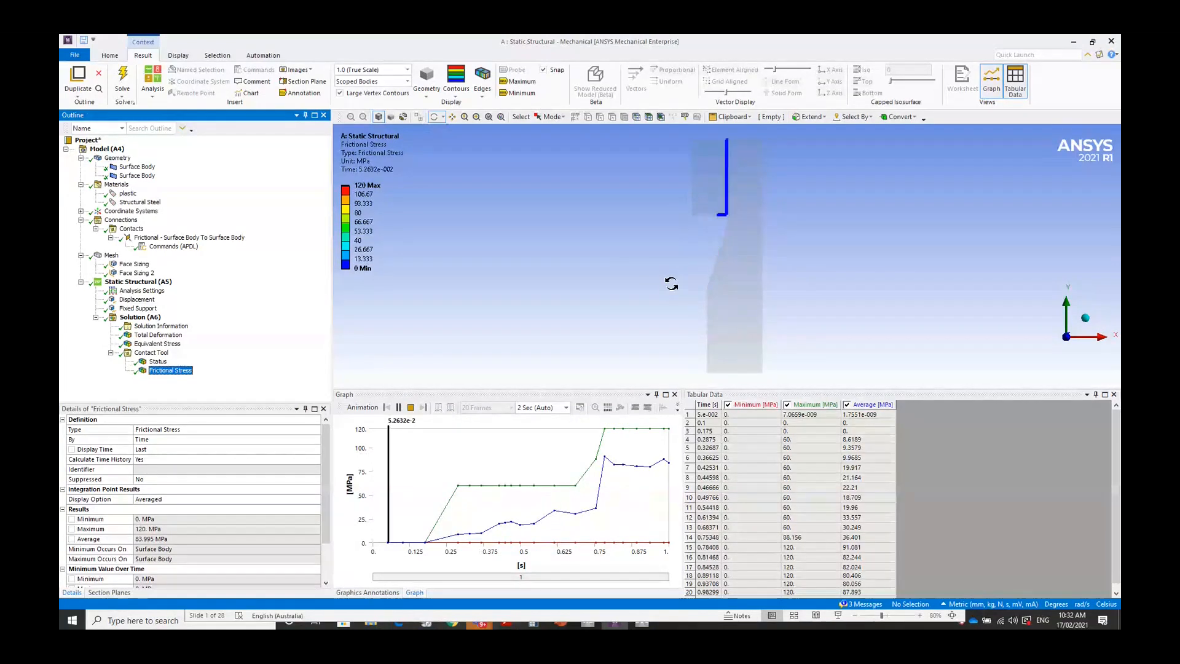
left_click(410, 407)
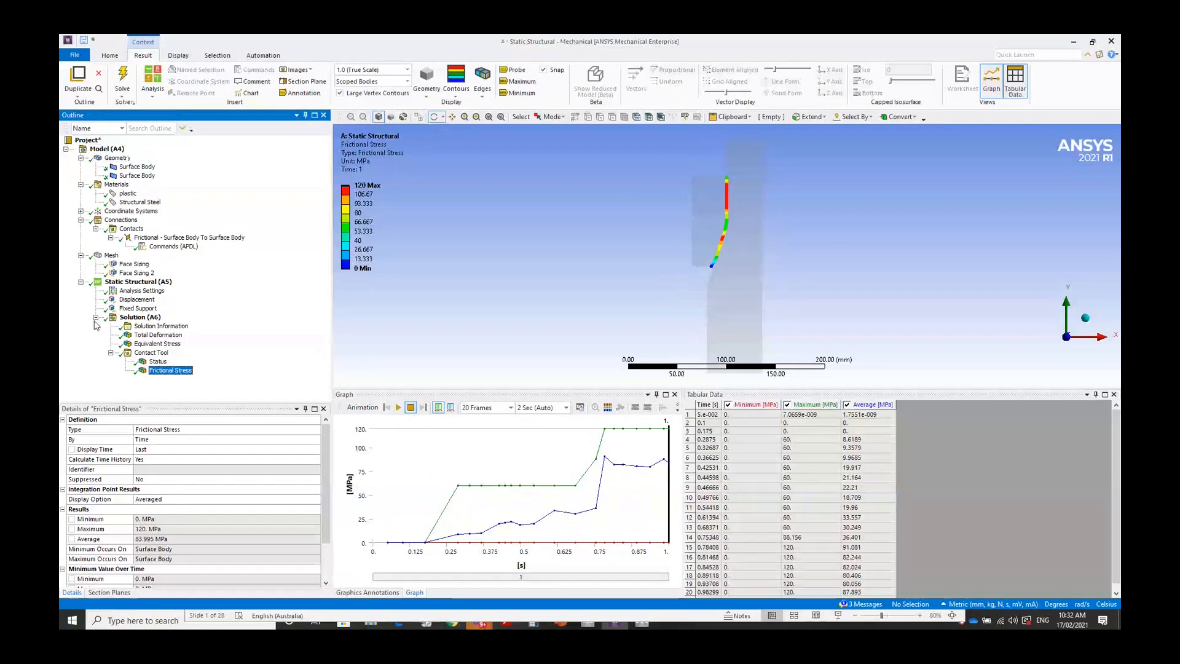
left_click(95, 318)
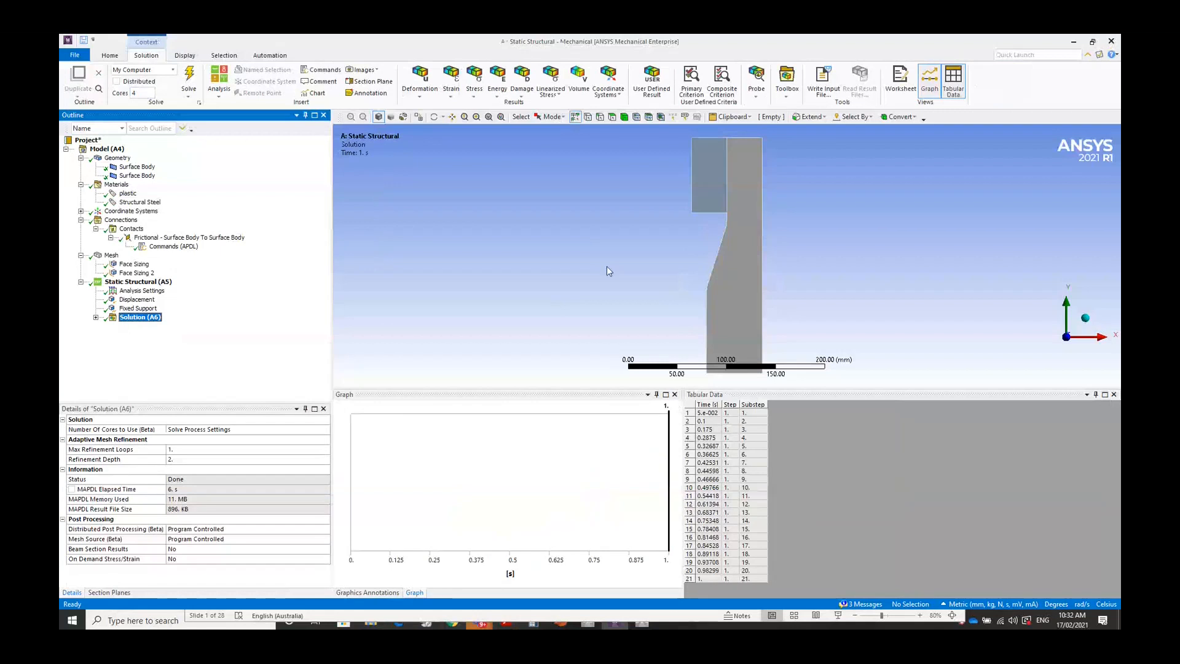
Switch to the VUT_week4_lecture.pptx presentation in PowerPoint, start its slide show and advance to the Agenda slide.
key("alt+Tab")
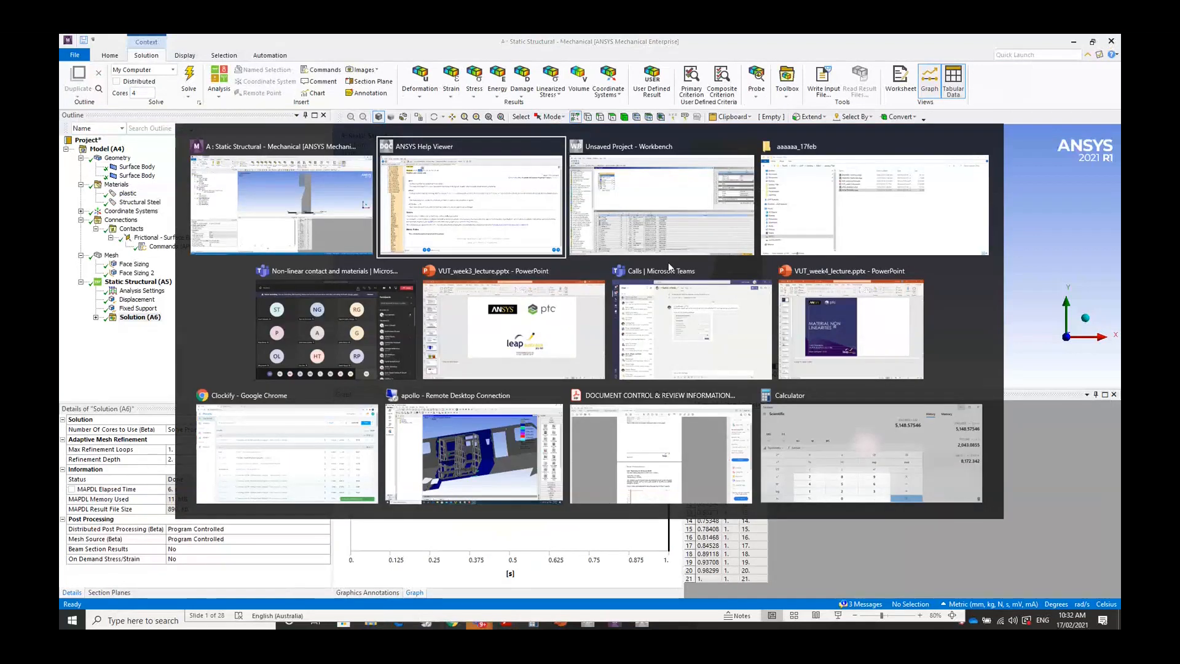
key("alt+Tab")
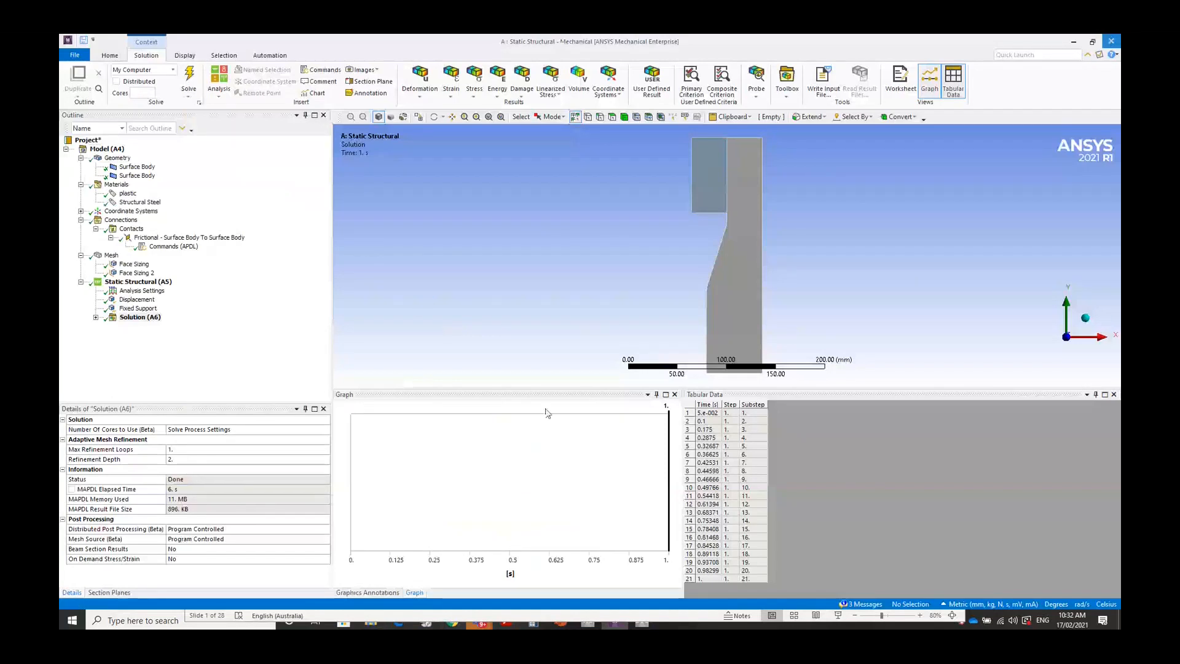
key("alt+Tab")
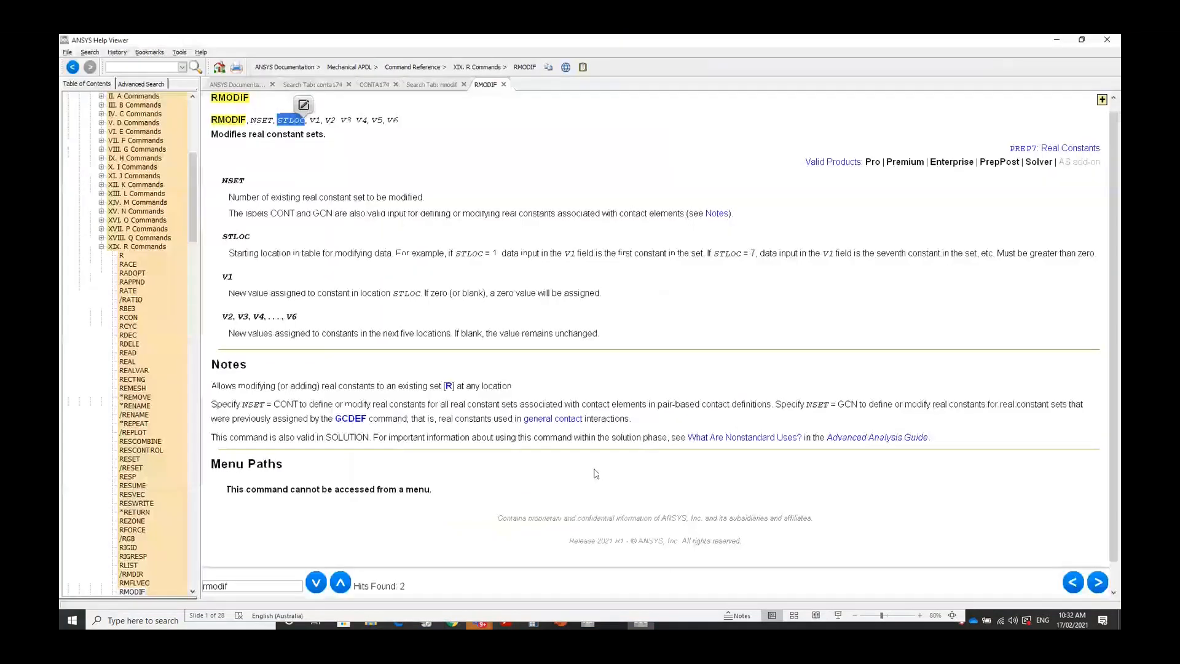
left_click(479, 620)
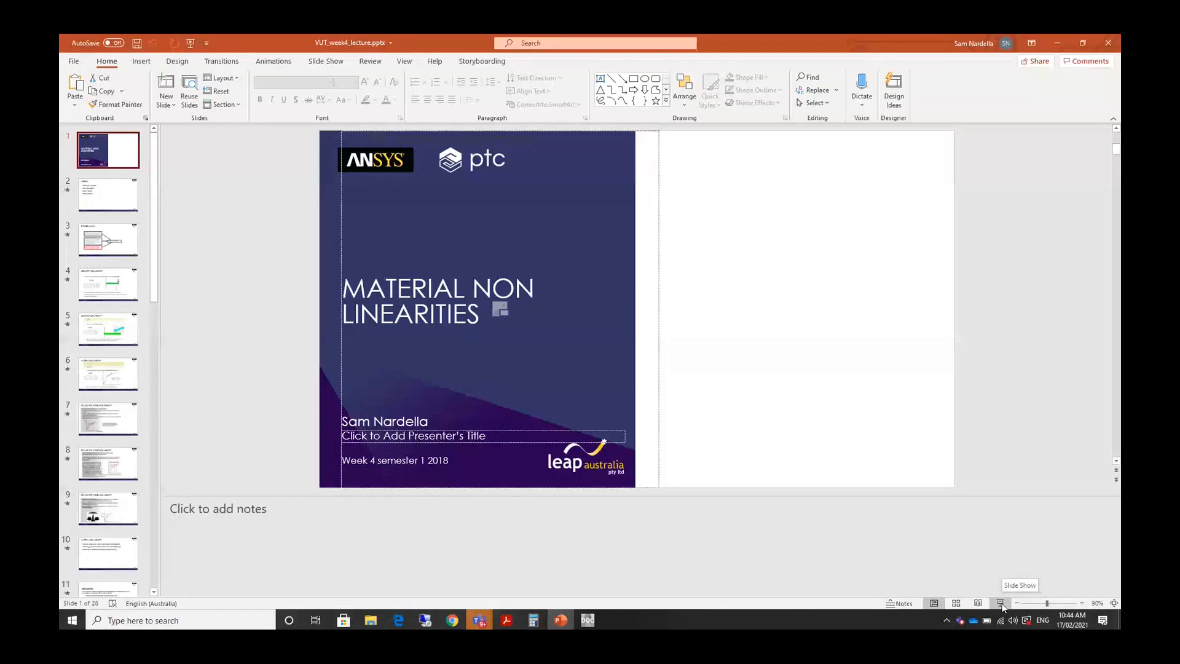
left_click(1000, 603)
left_click(553, 363)
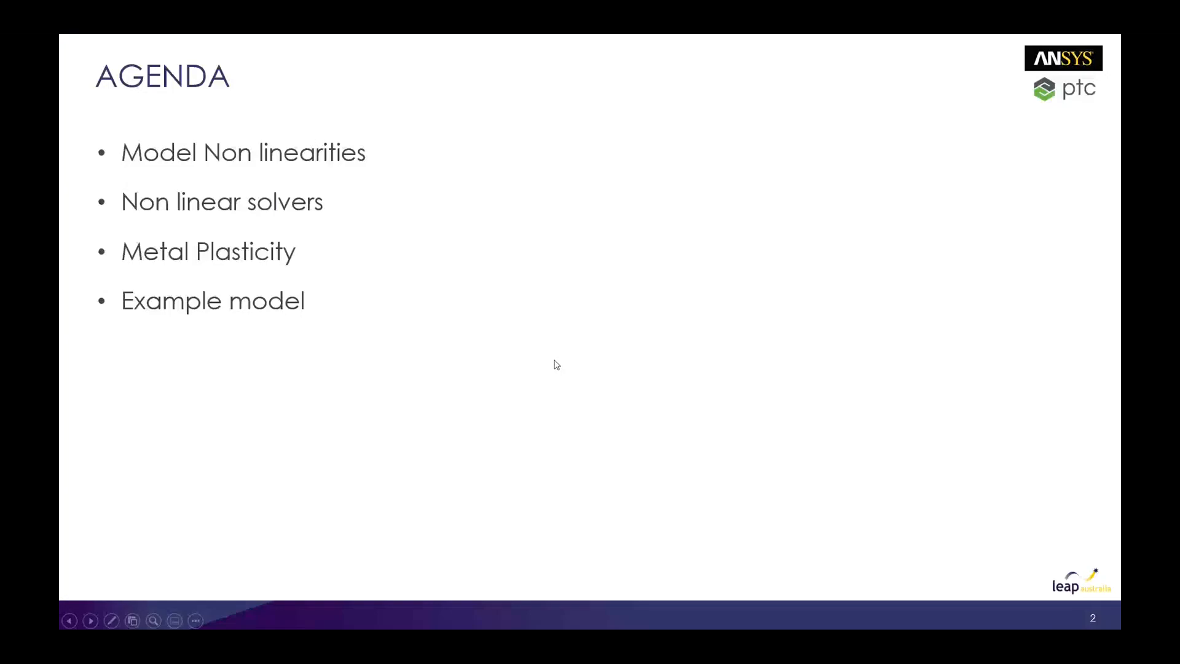
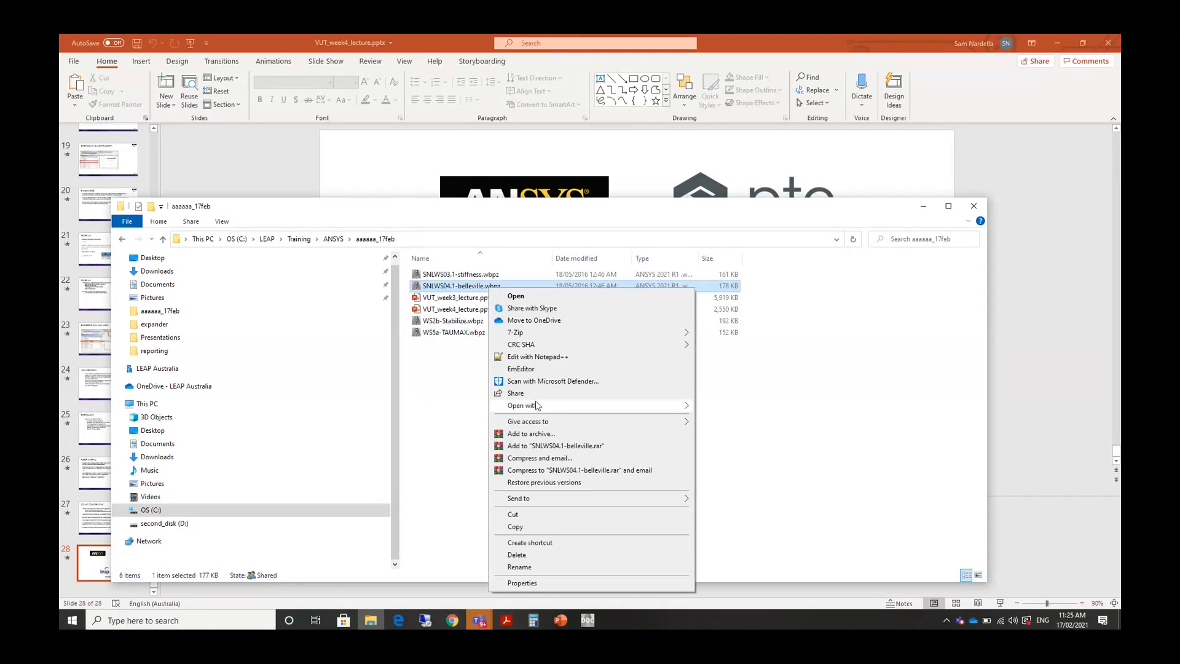
Open the archive SNLWS04.1-belleville.wbpz in ANSYS Workbench and open the Engineering Data of its static structural system.
mouse_move(536, 405)
left_click(777, 441)
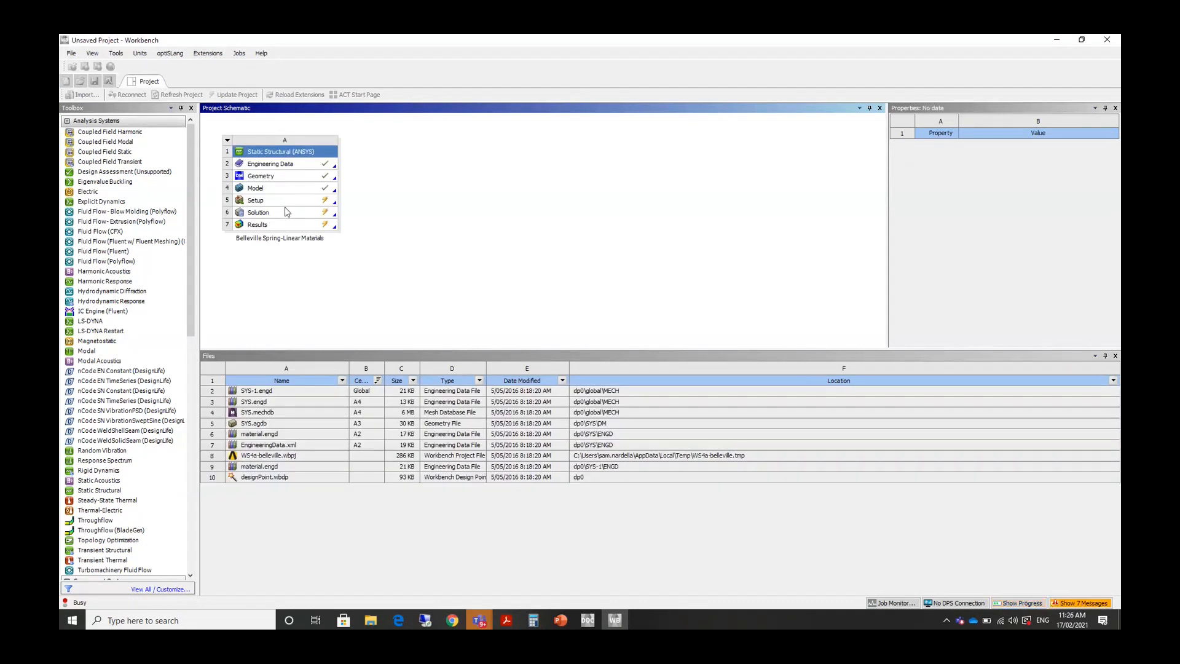
left_click(276, 168)
double_click(276, 165)
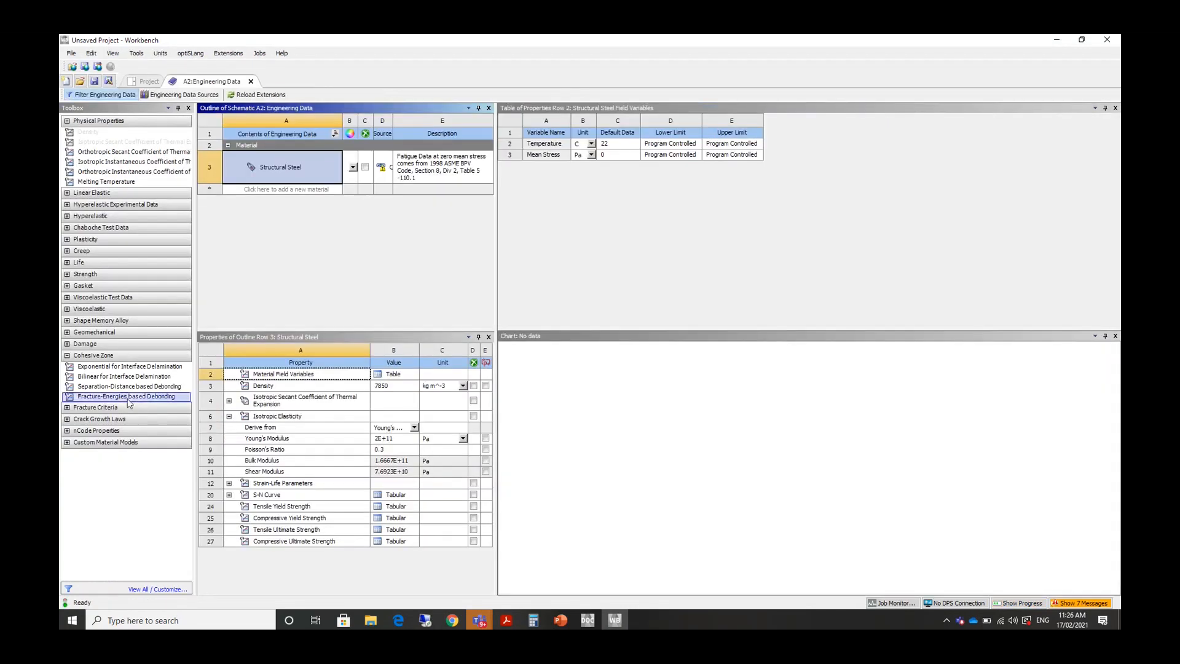
Examine the available Geomechanical, Damage and Cohesive Zone material models, with and without the engineering data filter.
left_click(67, 332)
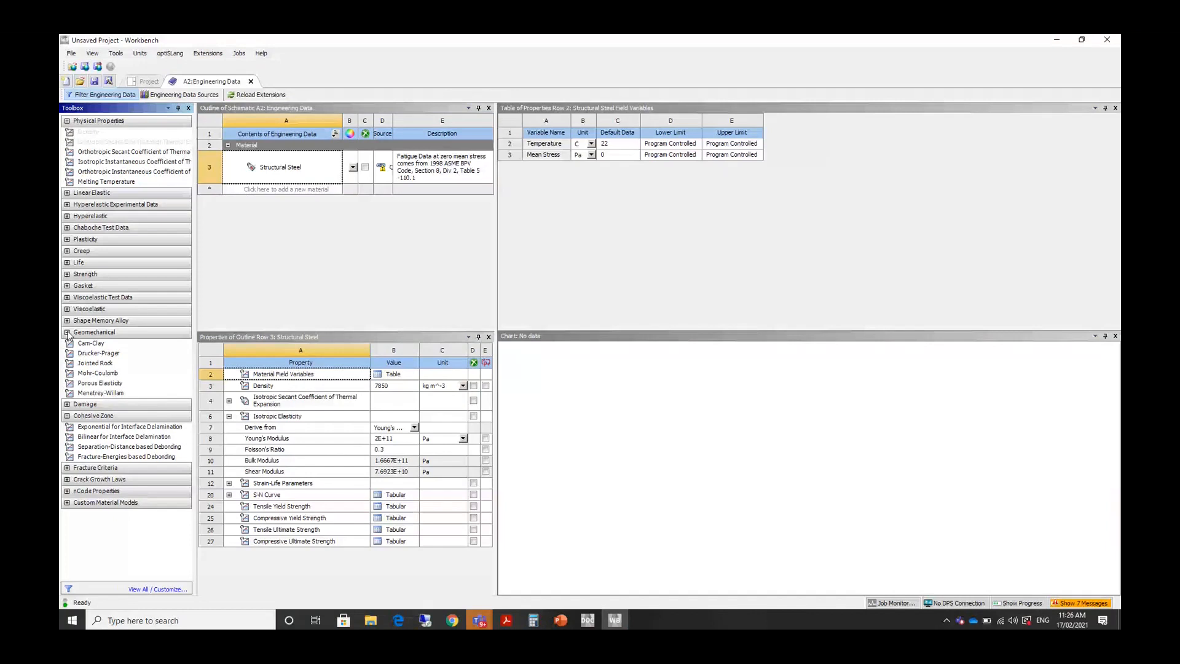
left_click(113, 101)
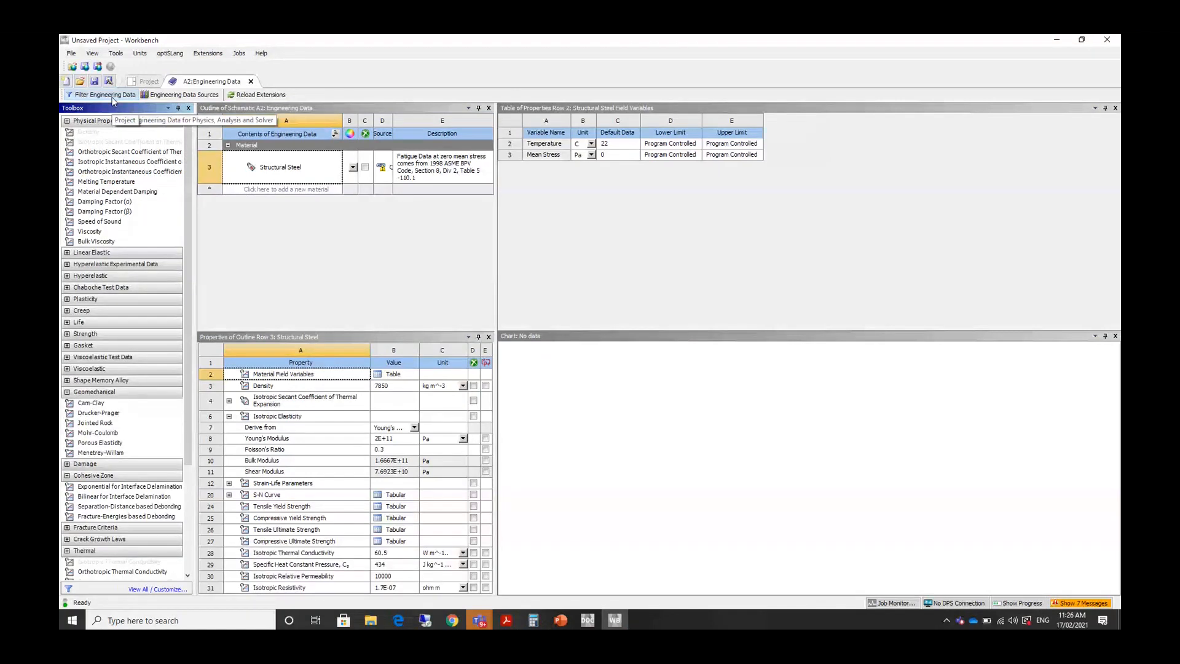
left_click(113, 101)
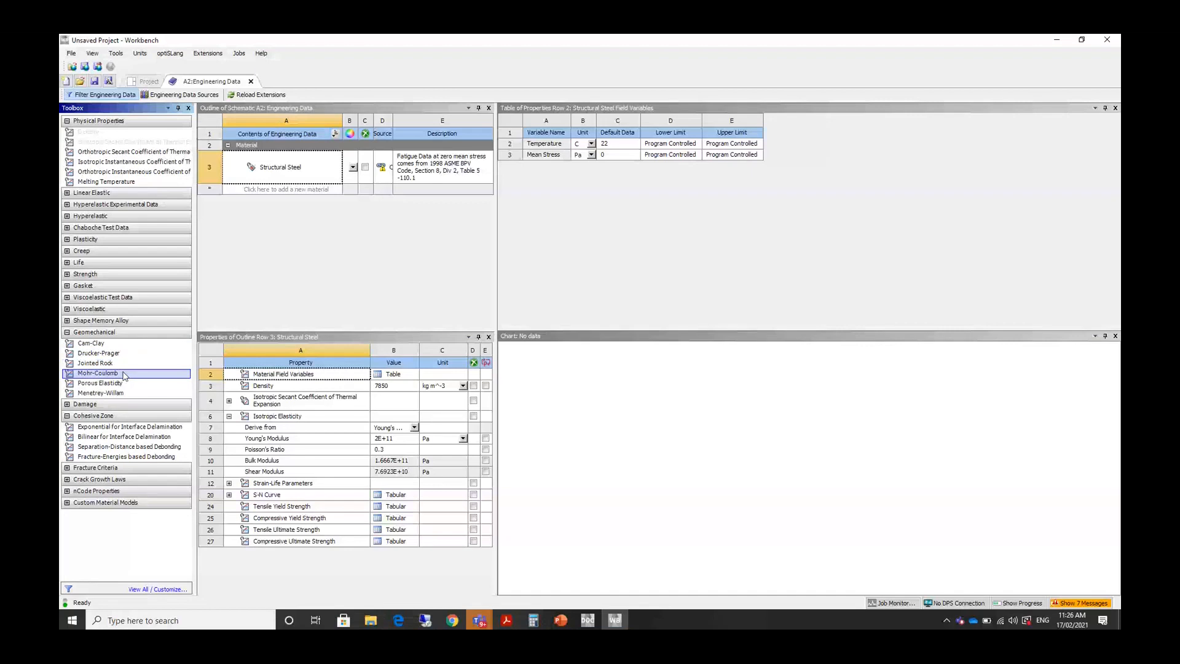
left_click(67, 416)
left_click(68, 416)
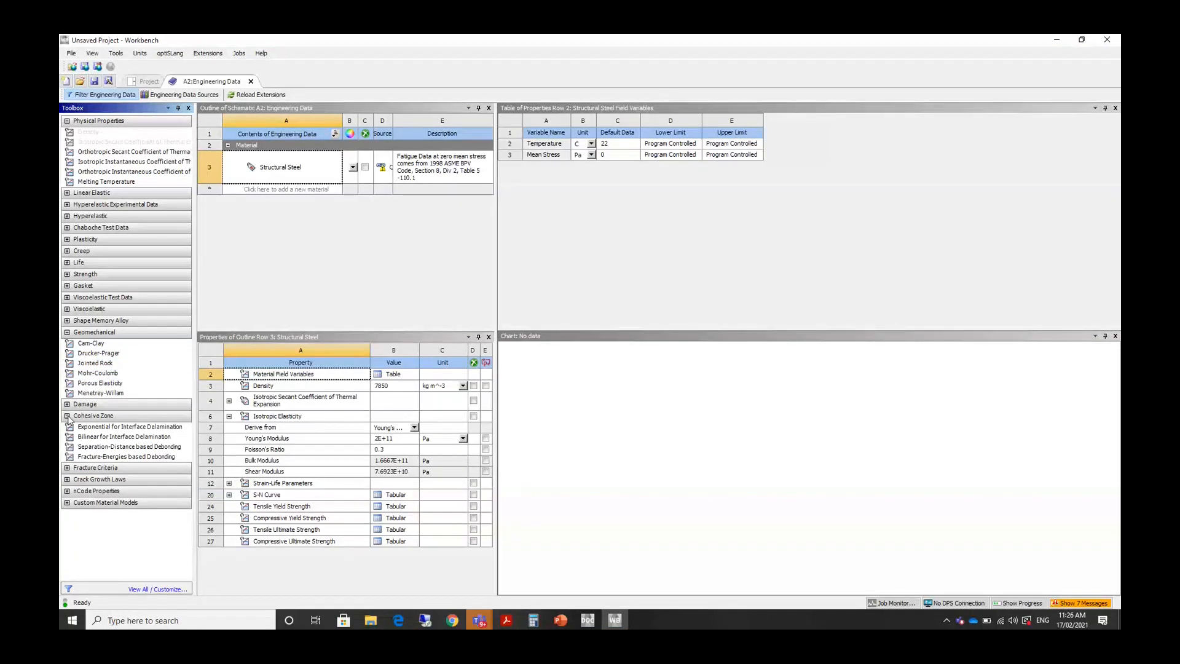
left_click(67, 404)
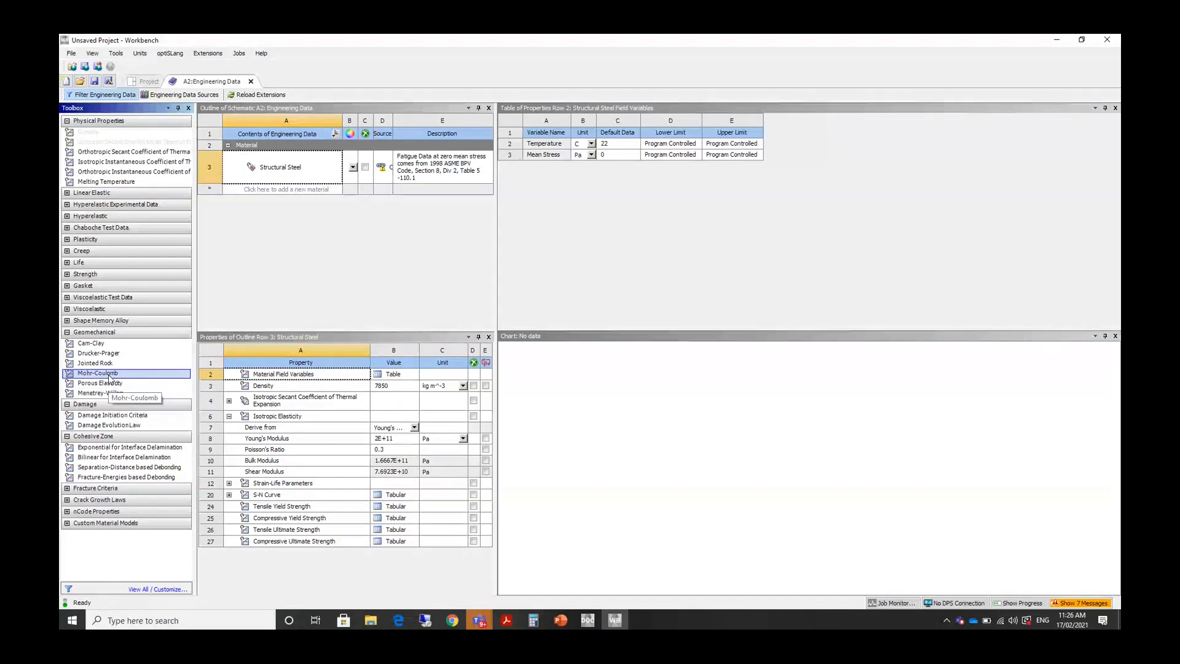
Add the Mohr-Coulomb model to Structural Steel, examine its yield surface parameters, and delete it from the material.
left_click_drag(110, 378, 228, 557)
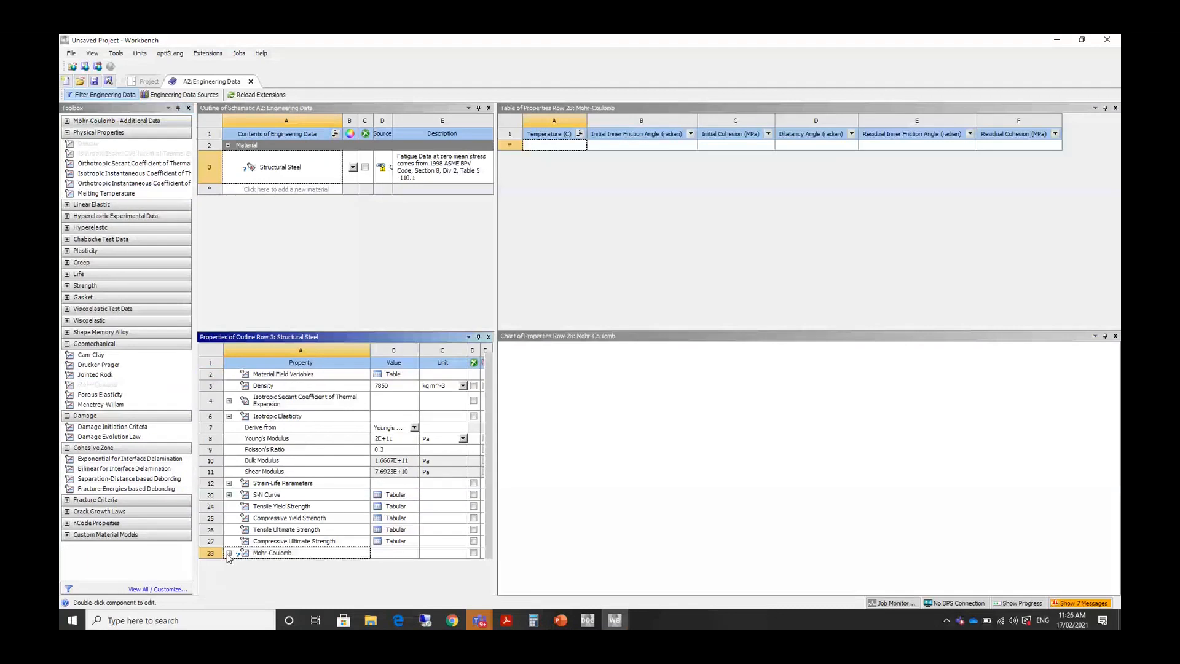
scroll(291, 575, "down", 1)
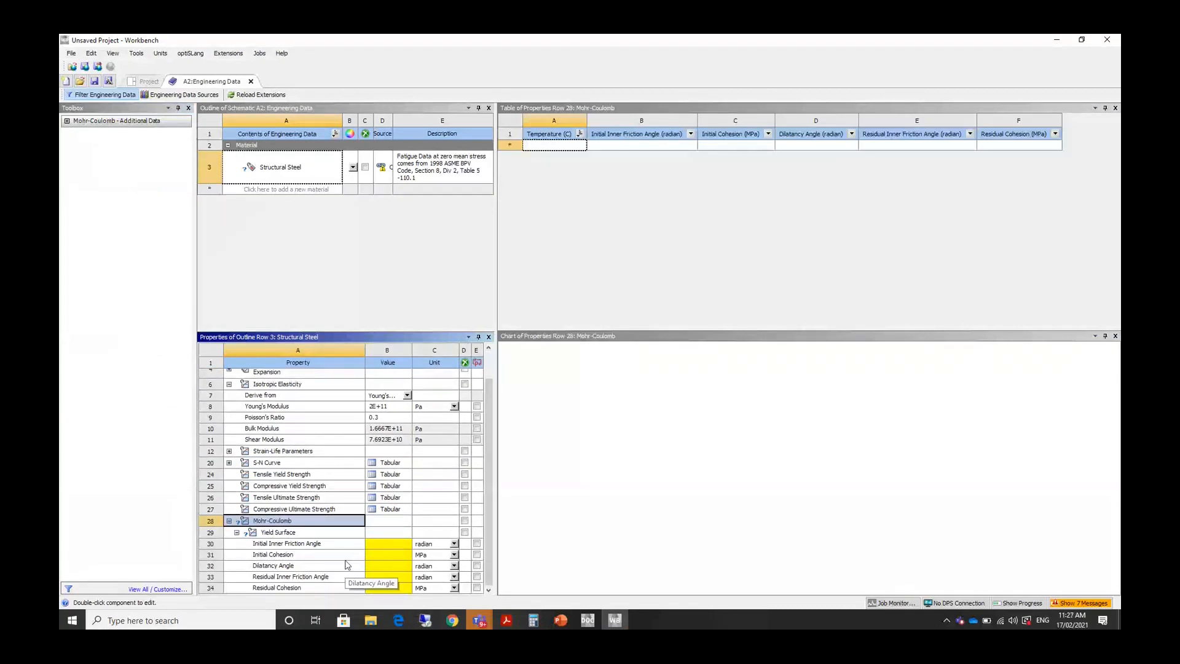
right_click(252, 524)
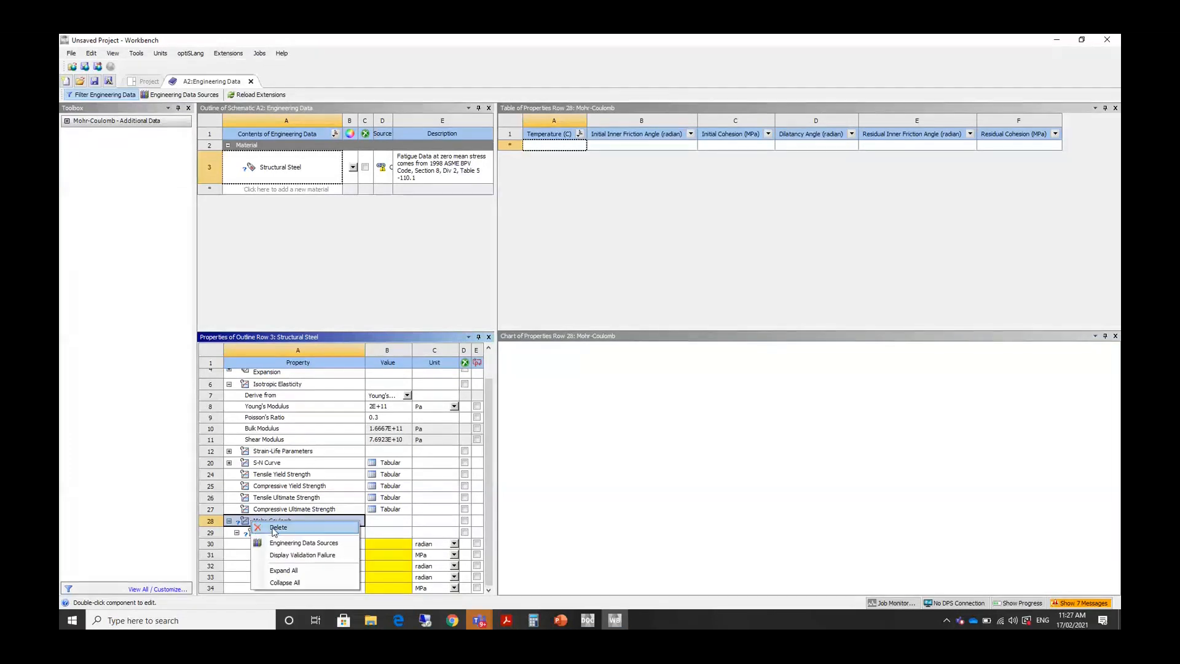
left_click(275, 528)
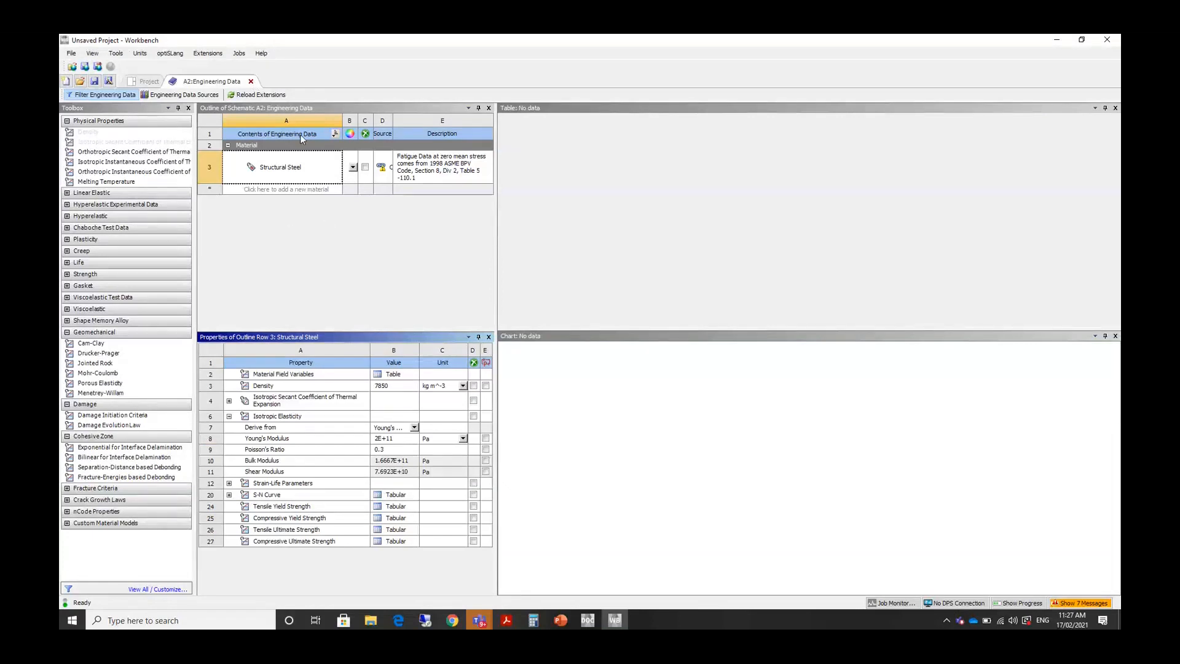
Close Engineering Data and open the Model of the Belleville Spring-Linear Materials system for editing in ANSYS Mechanical.
left_click(251, 81)
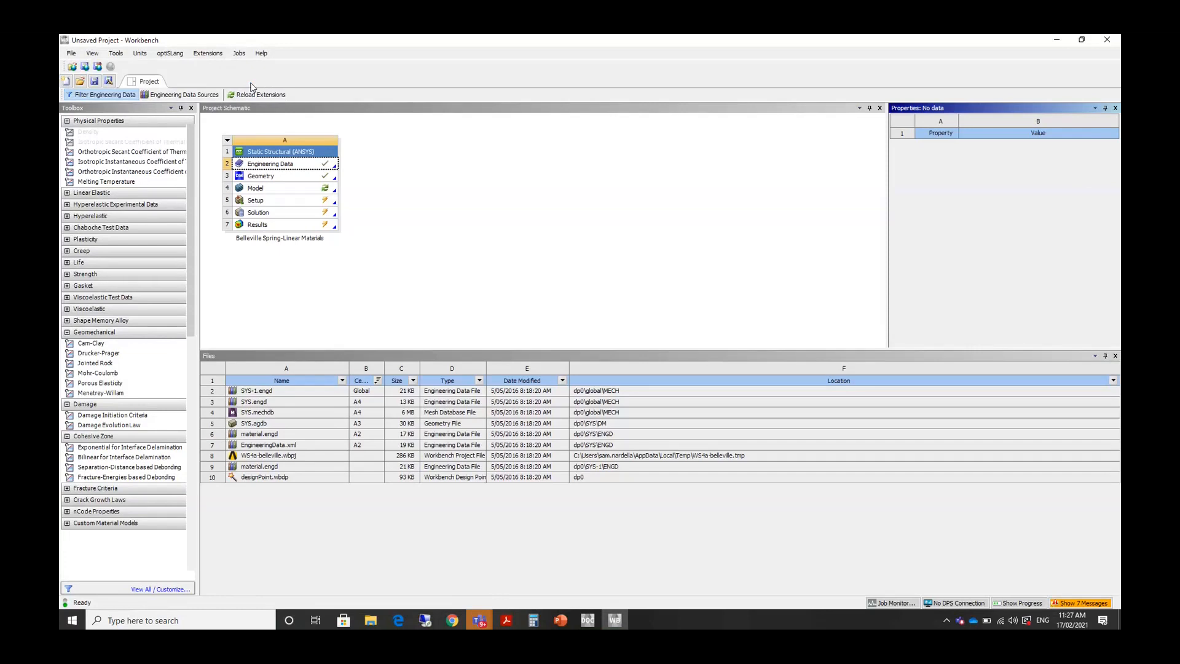
left_click(310, 190)
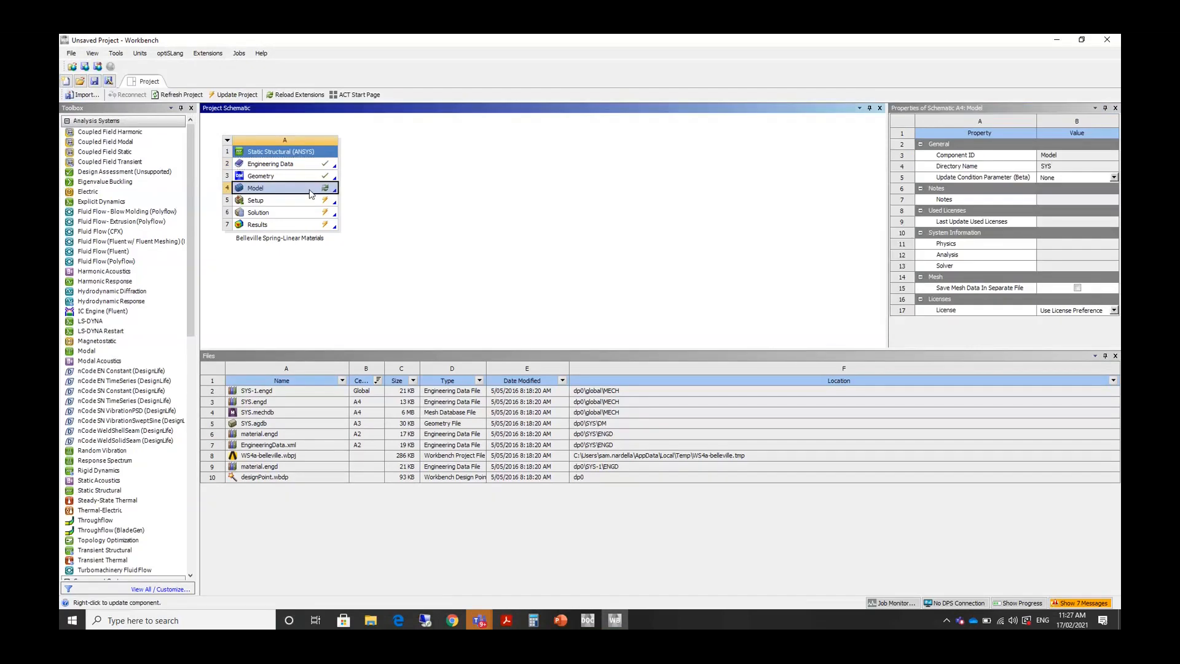
right_click(310, 194)
left_click(357, 196)
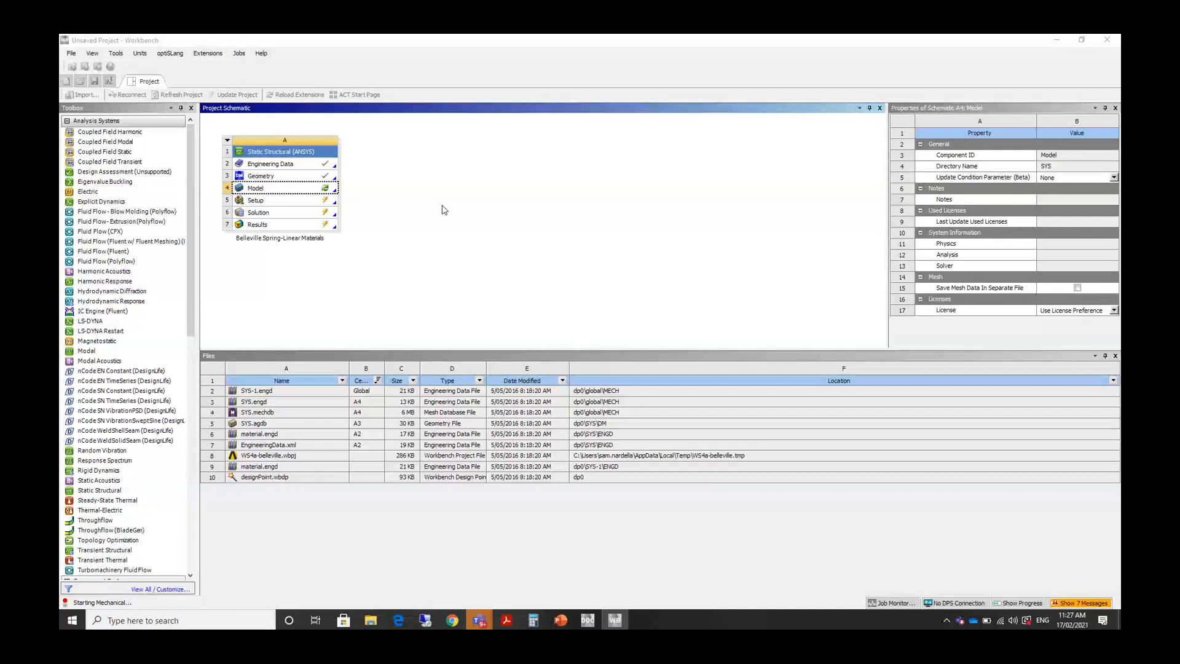
Examine the geometry bodies: the belleville spring, the rigid lower boundary and the rigid upper boundary.
mouse_move(484, 625)
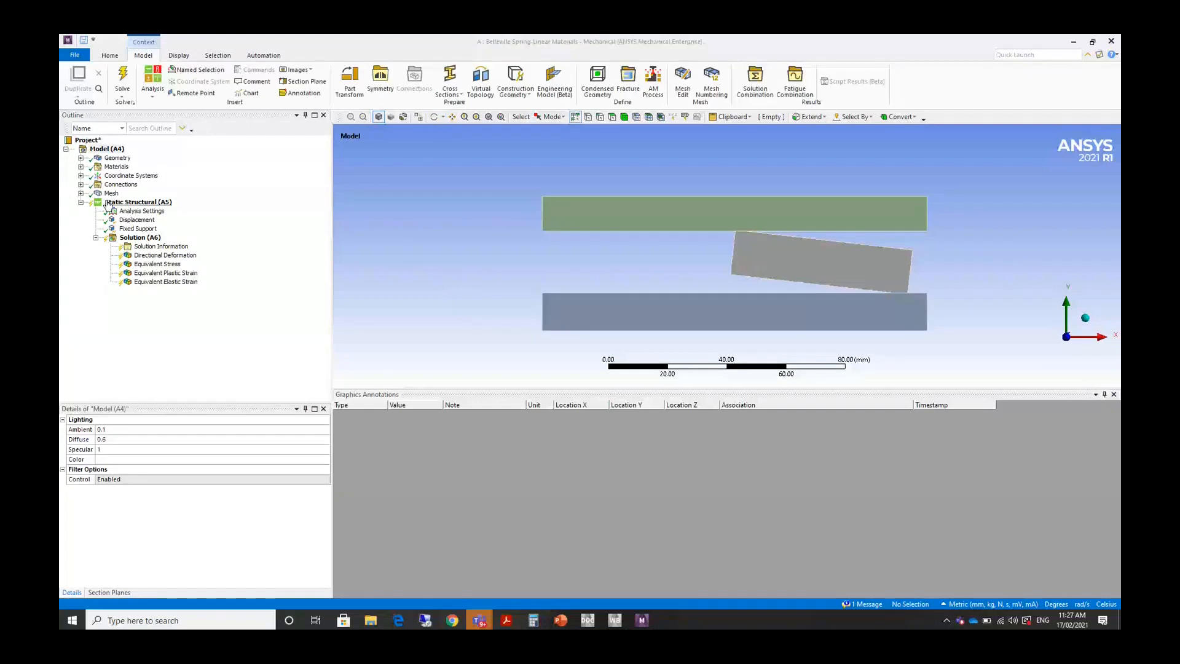
left_click(80, 158)
left_click(139, 166)
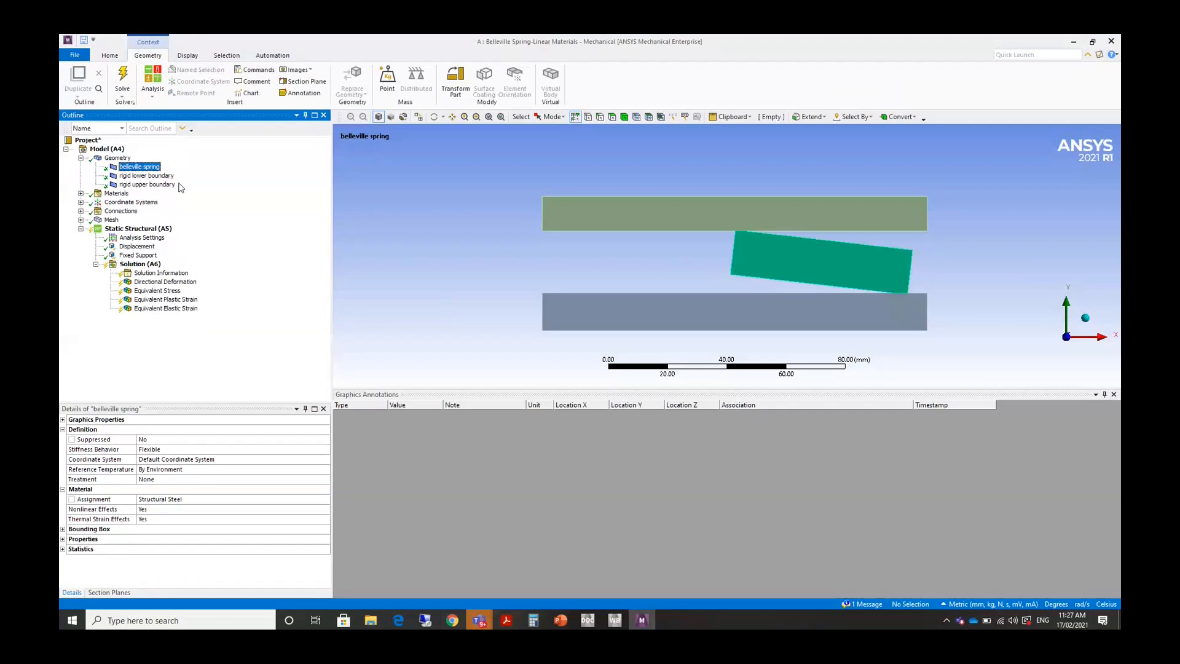
left_click(158, 177)
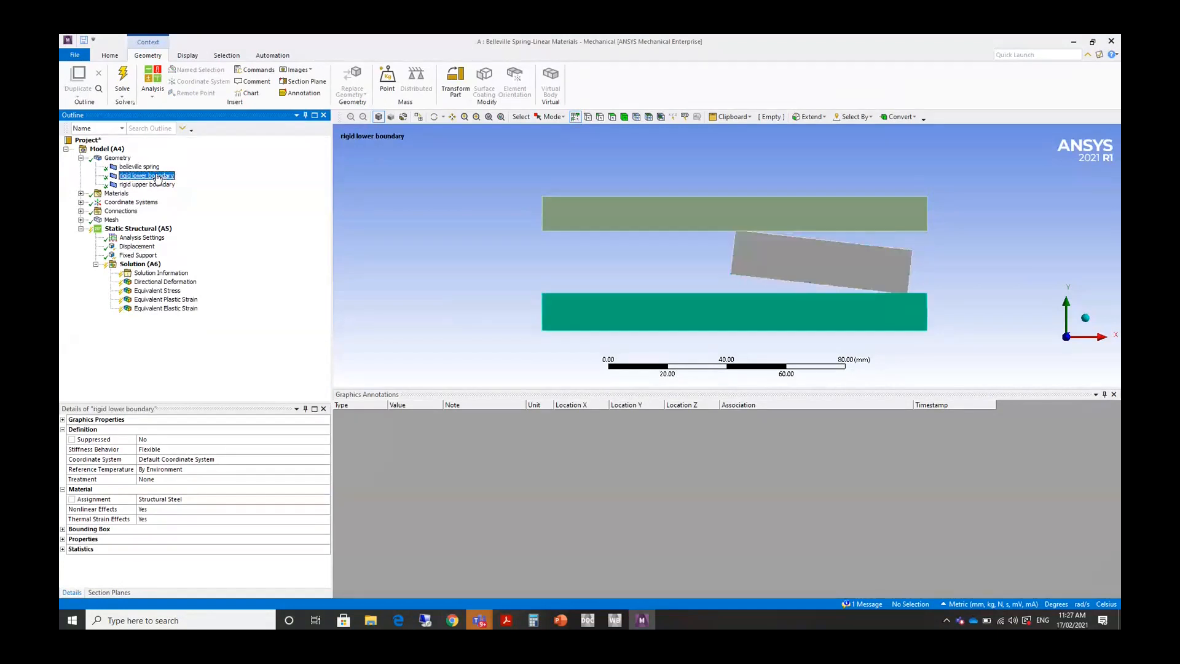
left_click(154, 185)
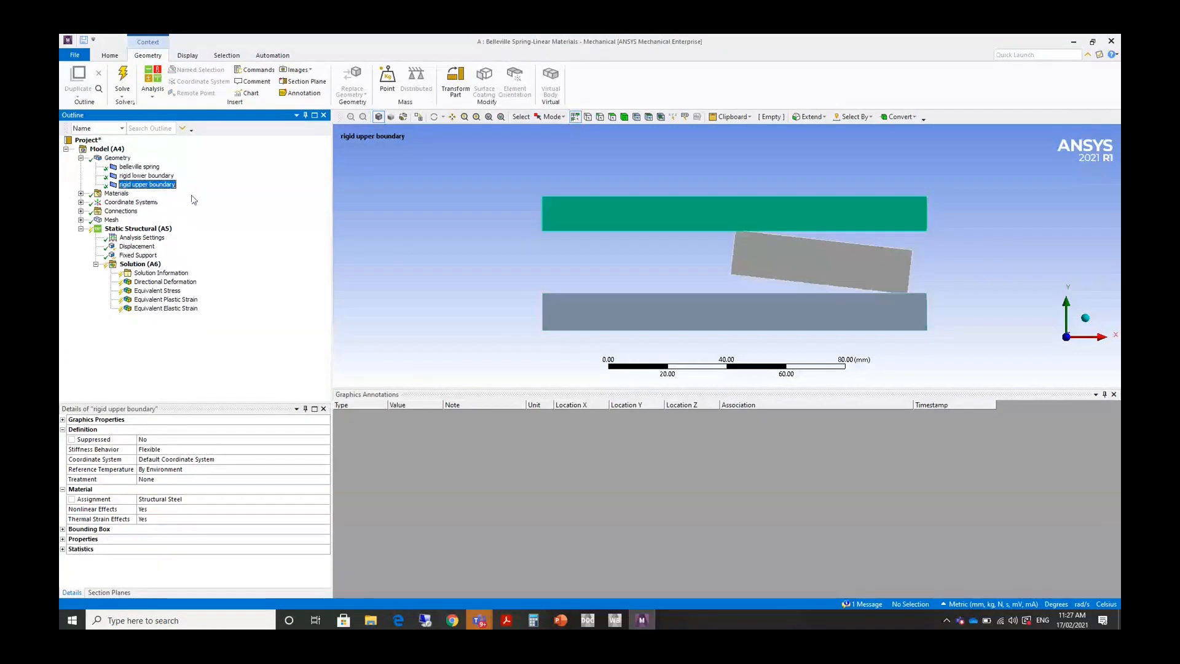
Examine the model's mesh with its sizing controls and the list of materials.
left_click(81, 220)
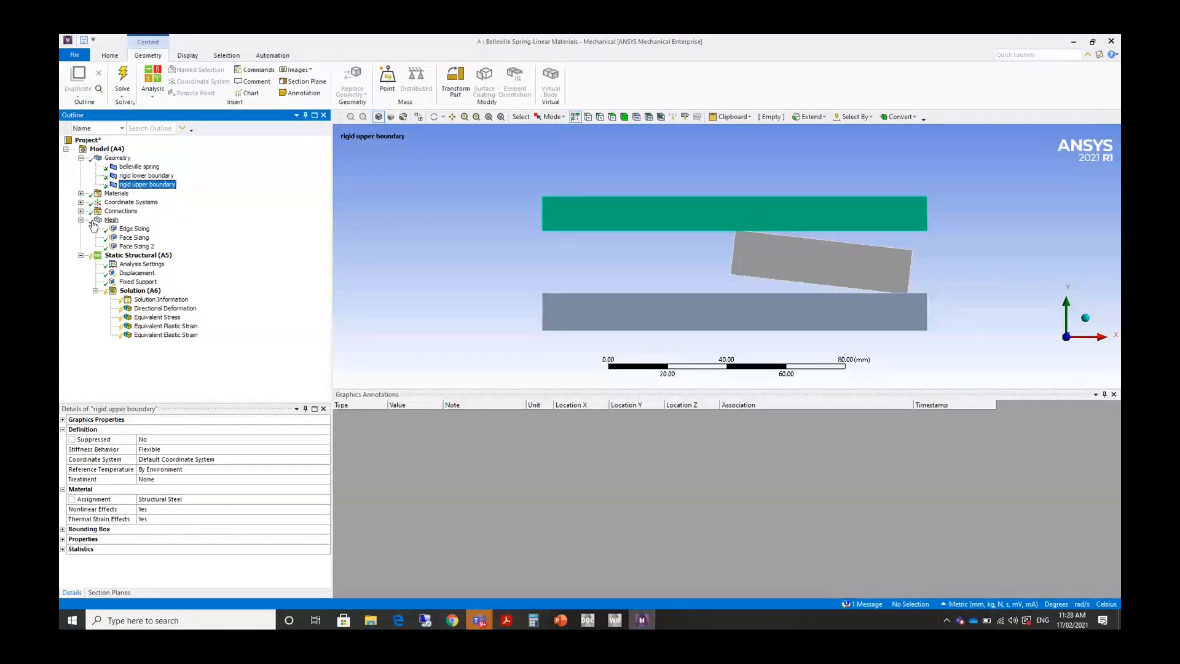
left_click(96, 221)
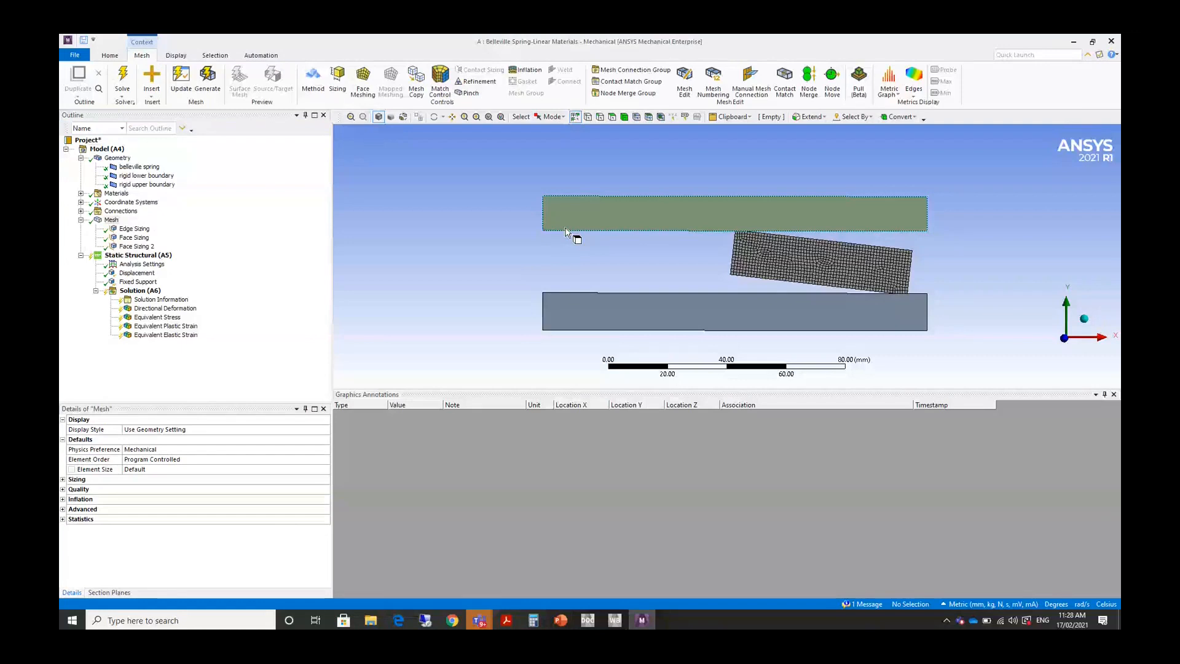
left_click(116, 193)
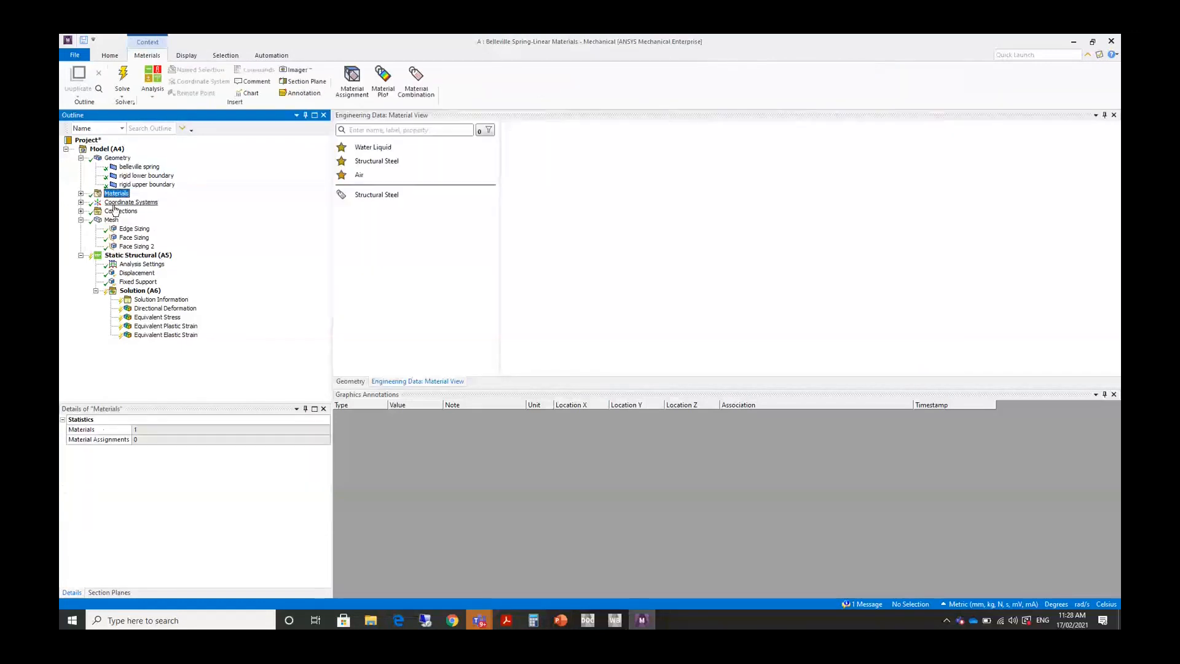
Insert a Symmetry object under the model.
left_click(107, 149)
left_click(381, 79)
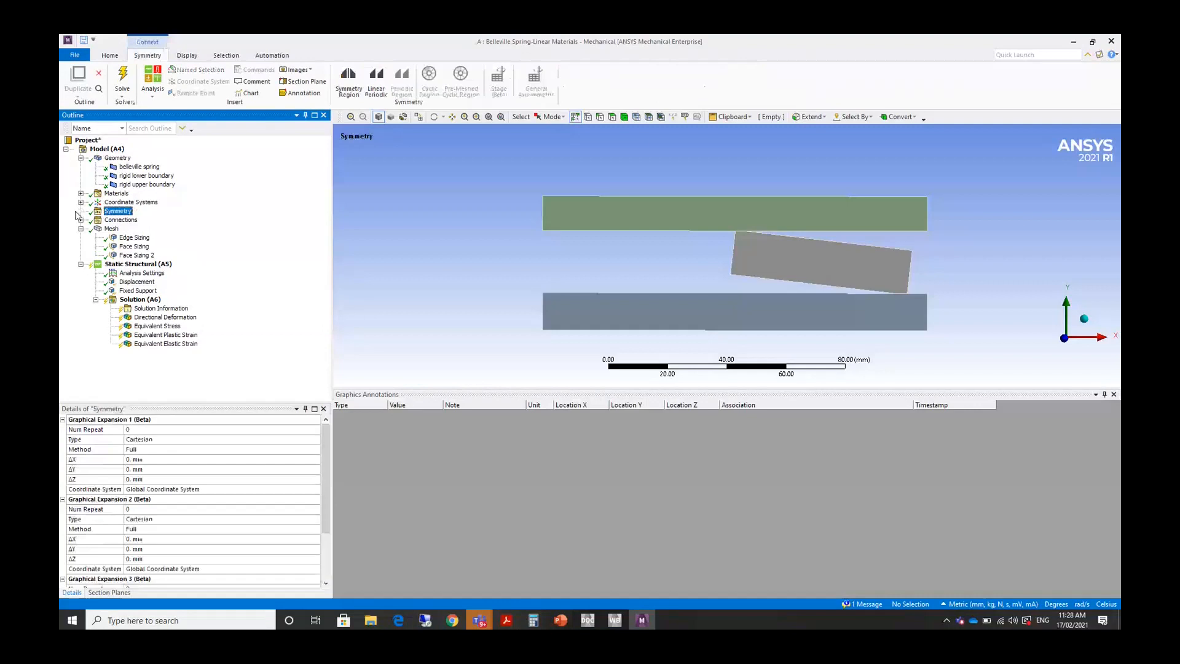
Set the symmetry's Graphical Expansion 1 type to 2D AxiSymmetric with 18 repeats.
left_click(148, 438)
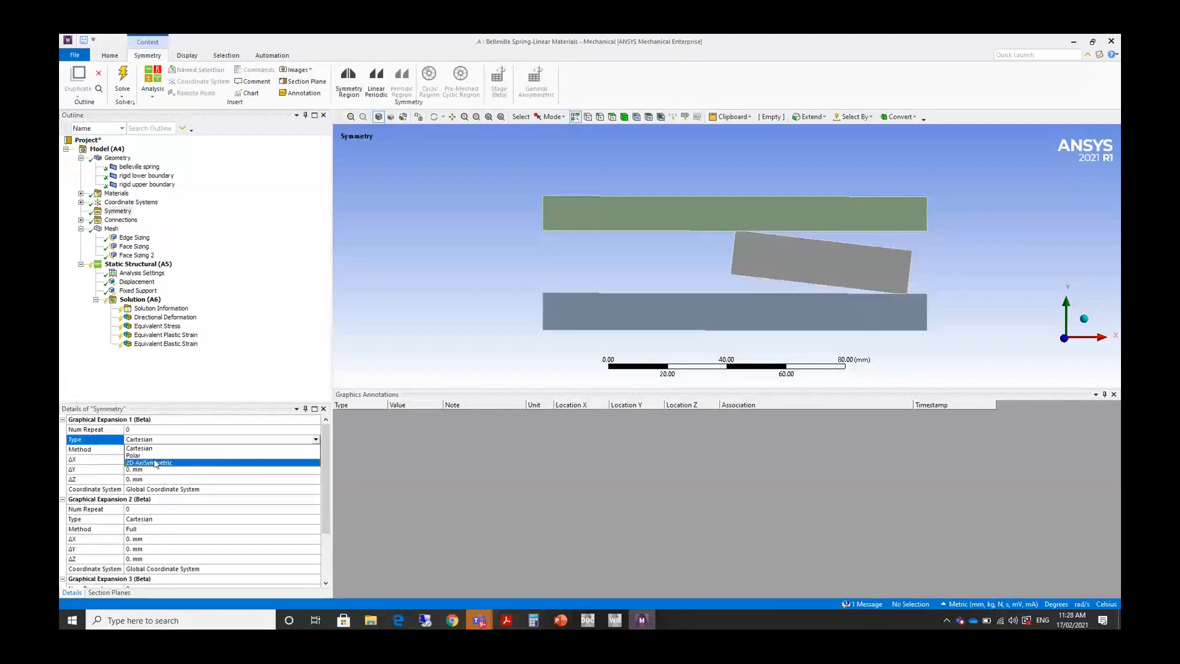
left_click(154, 462)
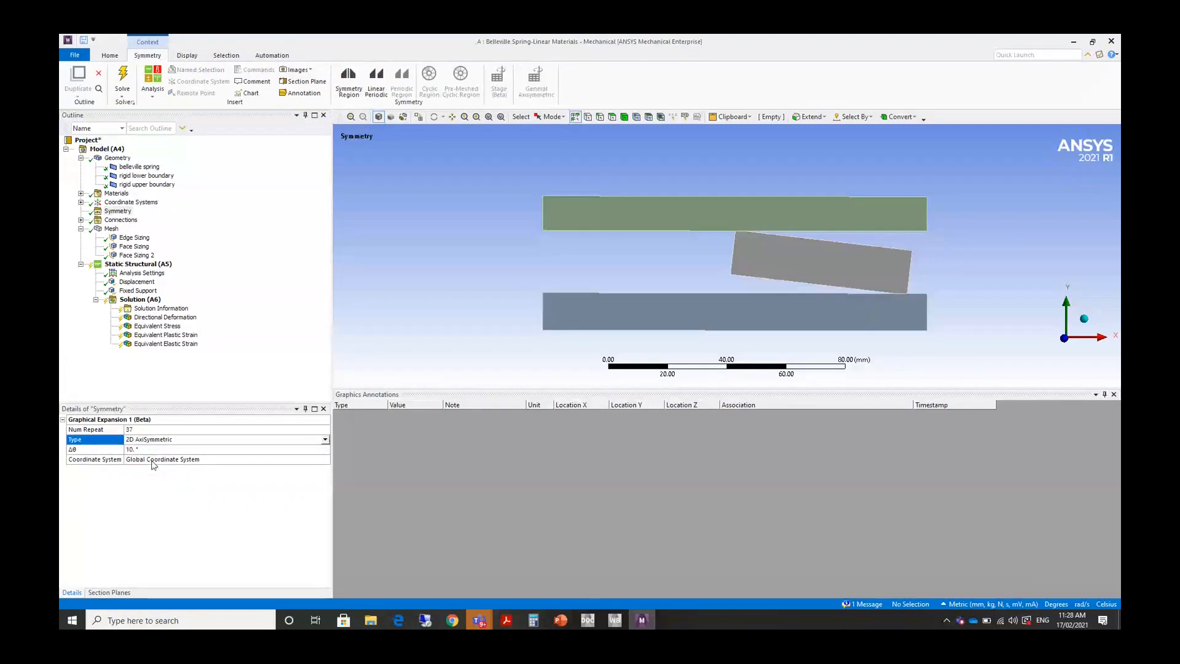
left_click(143, 429)
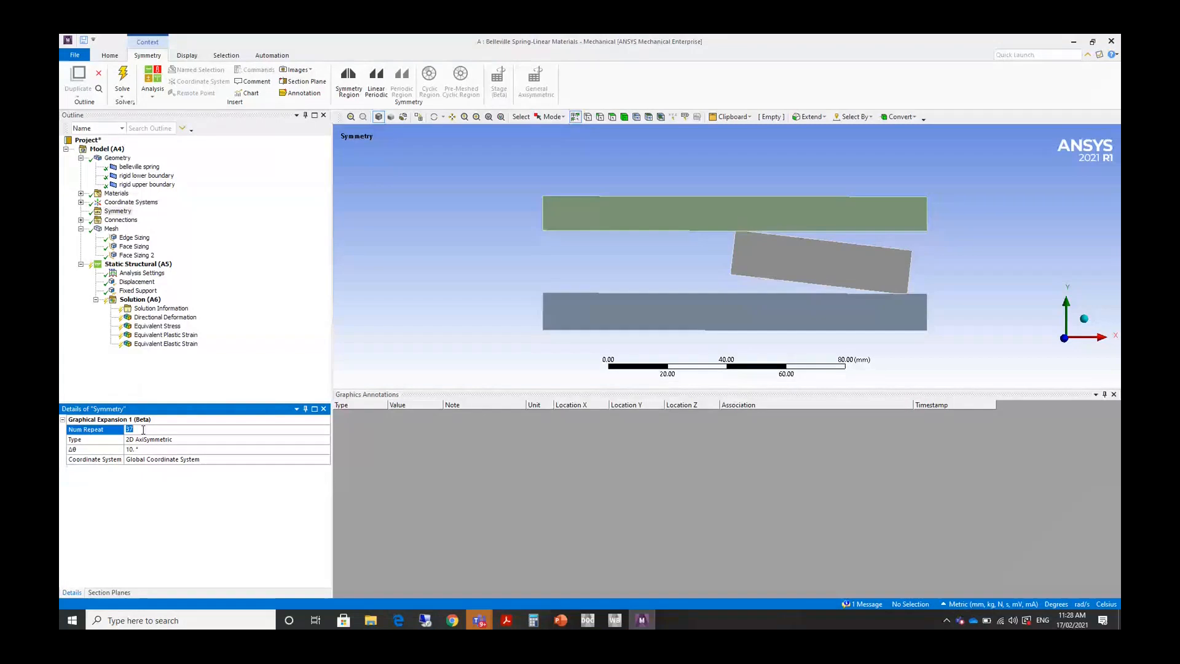
left_click(143, 429)
left_click(102, 432)
type("18")
key("Return")
Examine the axisymmetrically expanded mesh in 3D and the Displacement and Fixed Support boundary conditions.
left_click(112, 229)
scroll(738, 257, "down", 2)
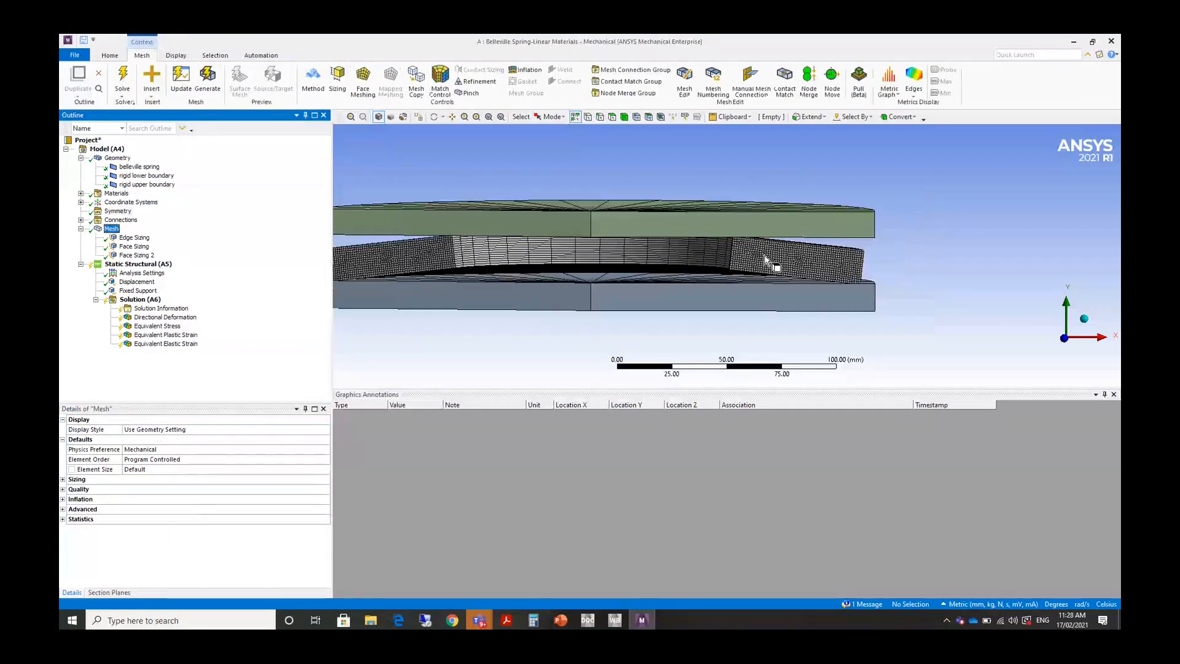
middle_click_drag(767, 261, 669, 227)
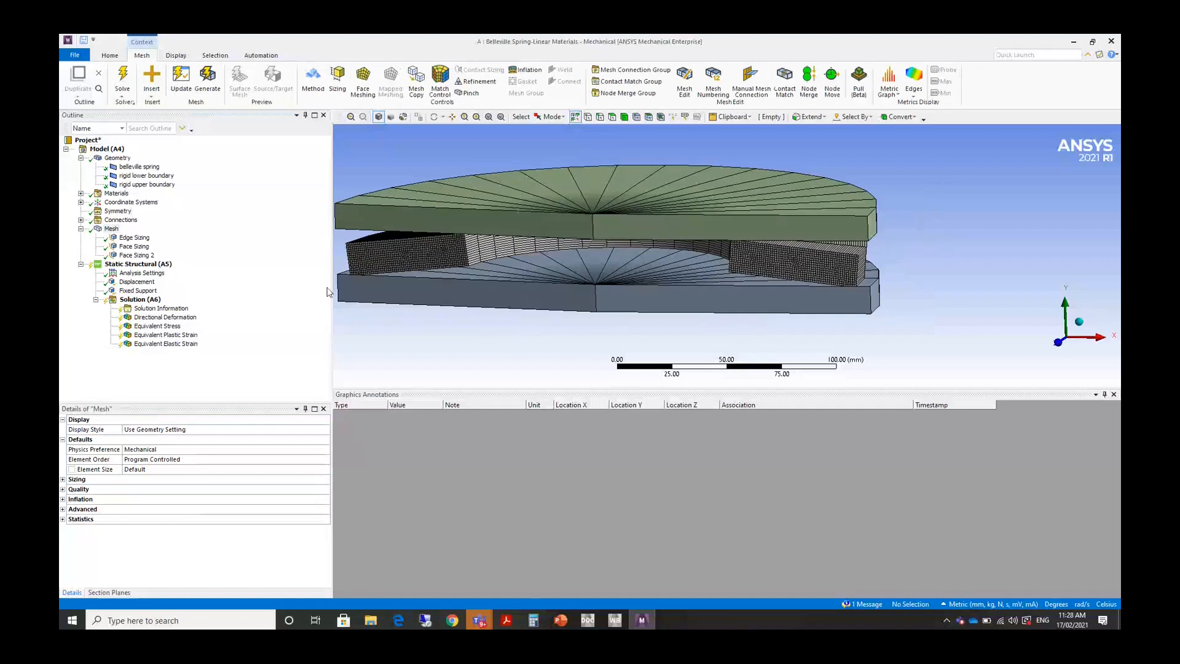
left_click(135, 282)
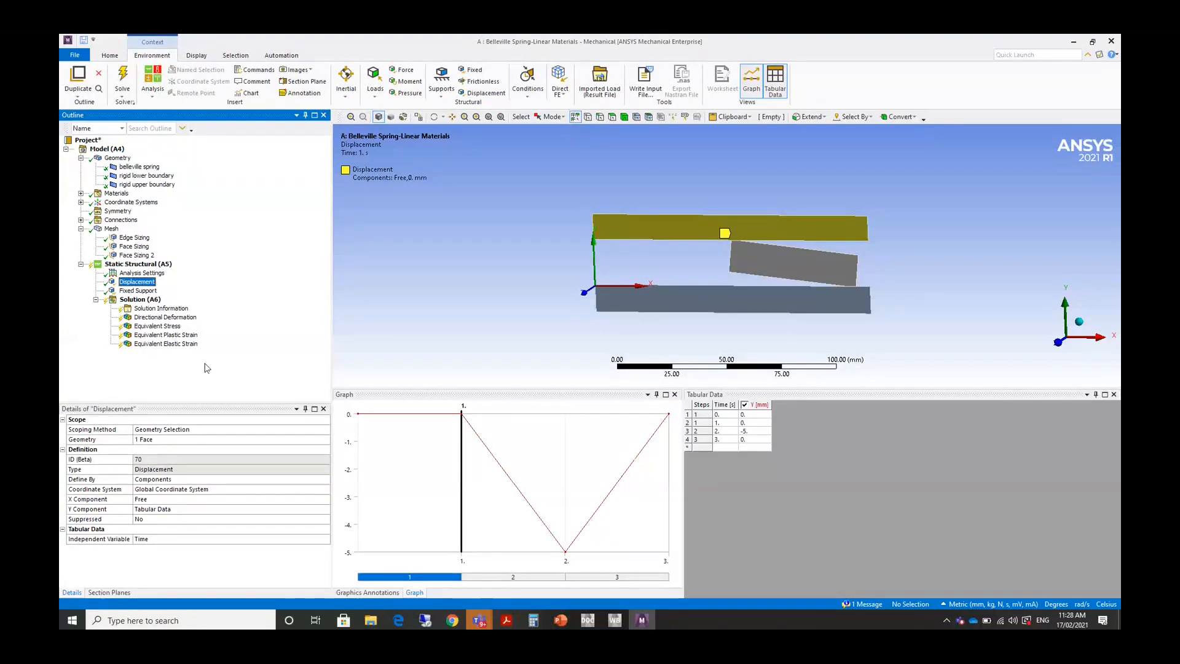
left_click(137, 292)
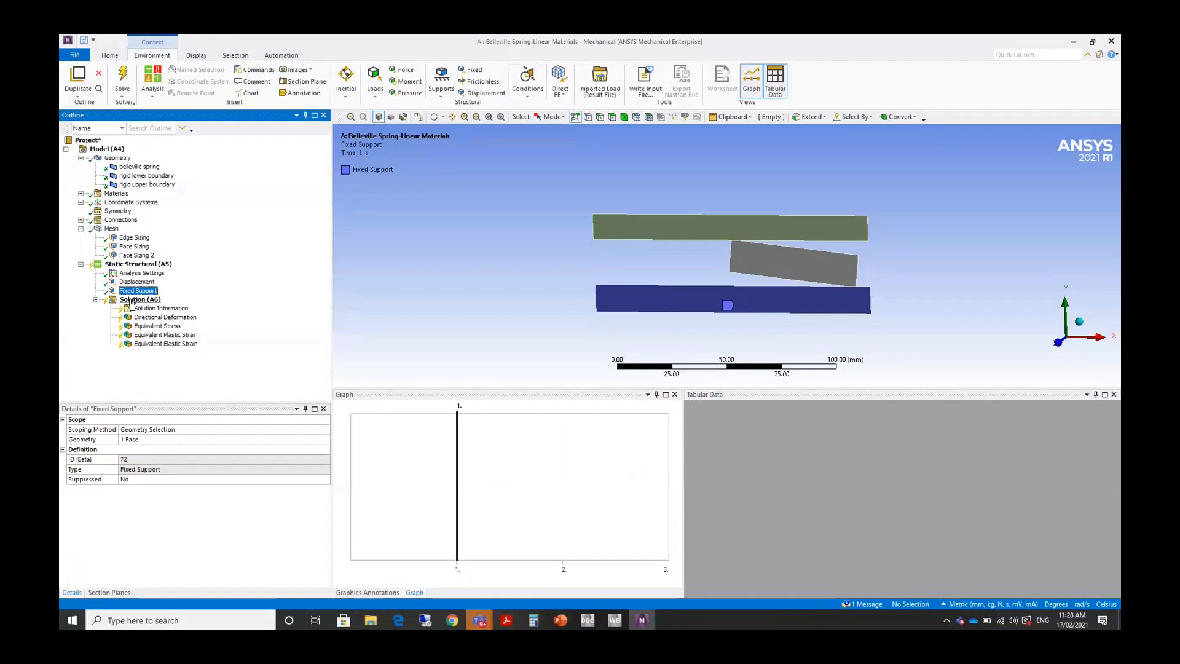
Solve the static structural analysis of the Belleville spring.
left_click(131, 300)
right_click(131, 303)
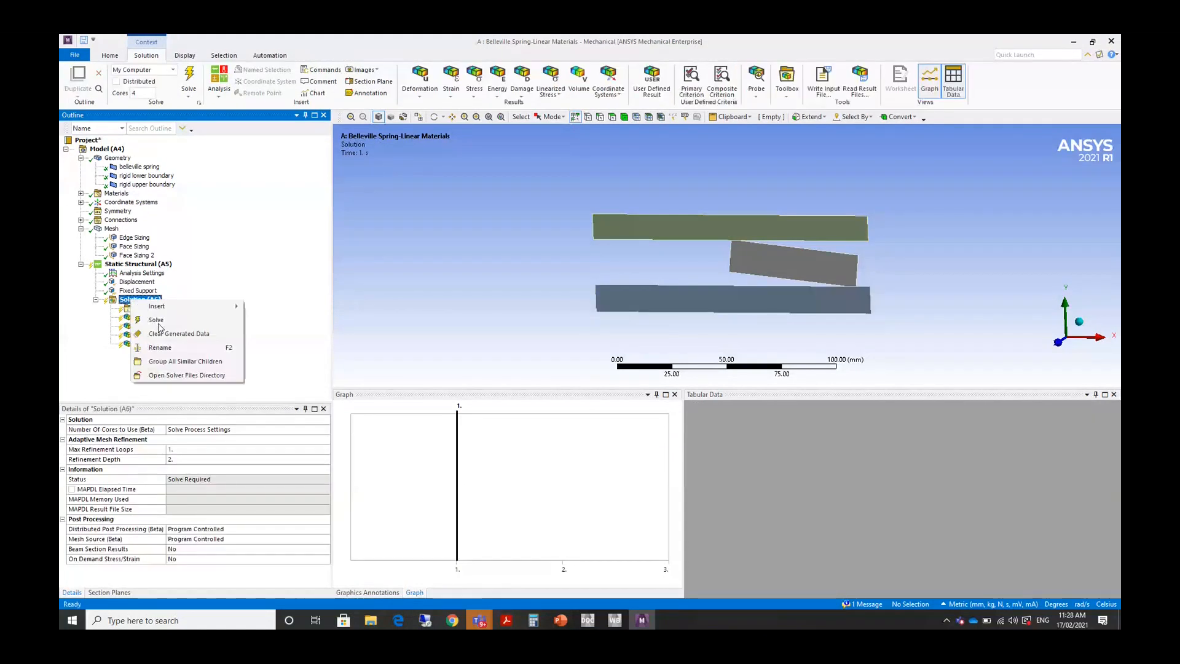
left_click(159, 324)
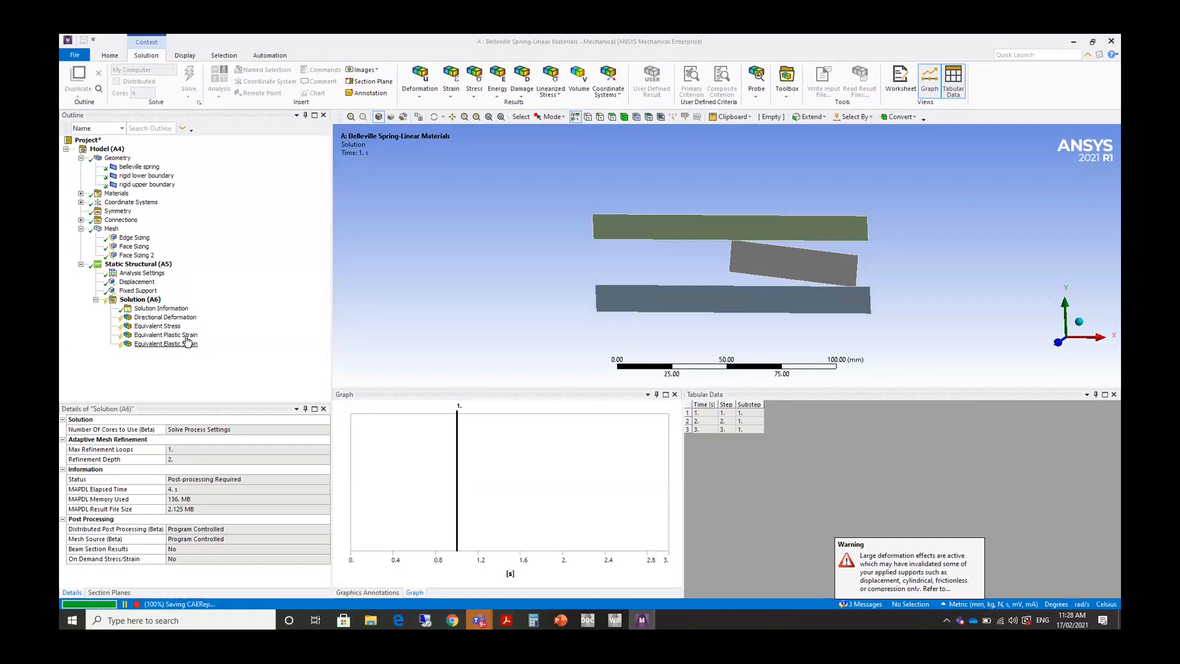
Display the Directional Deformation result and play its animation, stopping it after viewing.
left_click(179, 317)
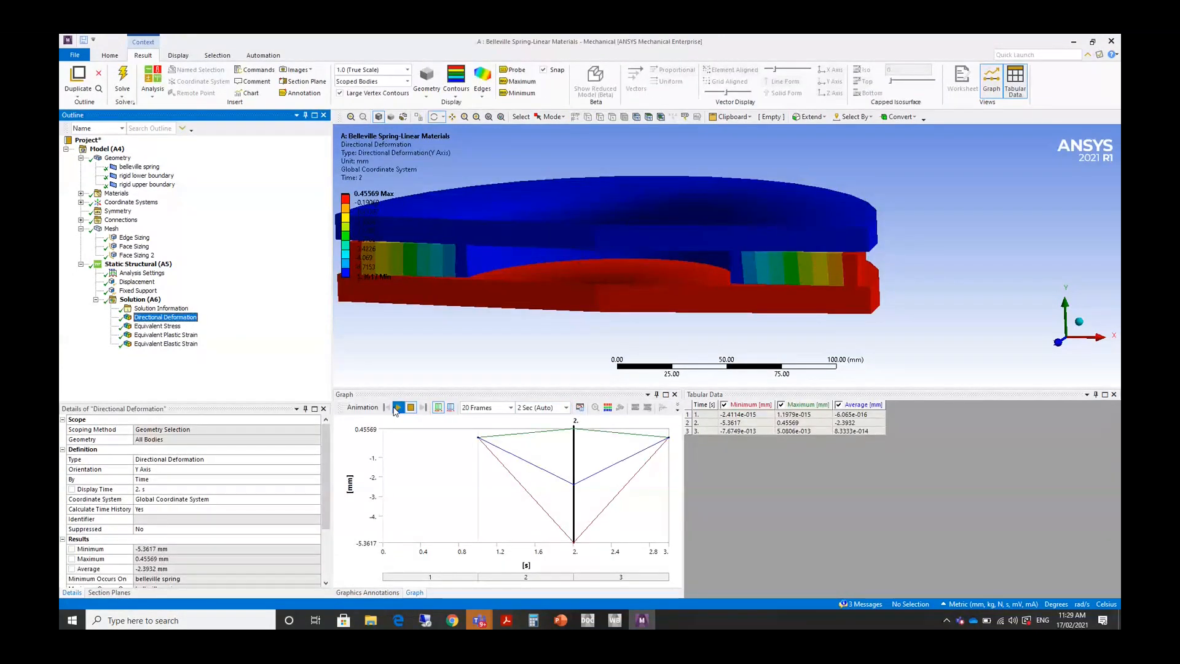
left_click(398, 408)
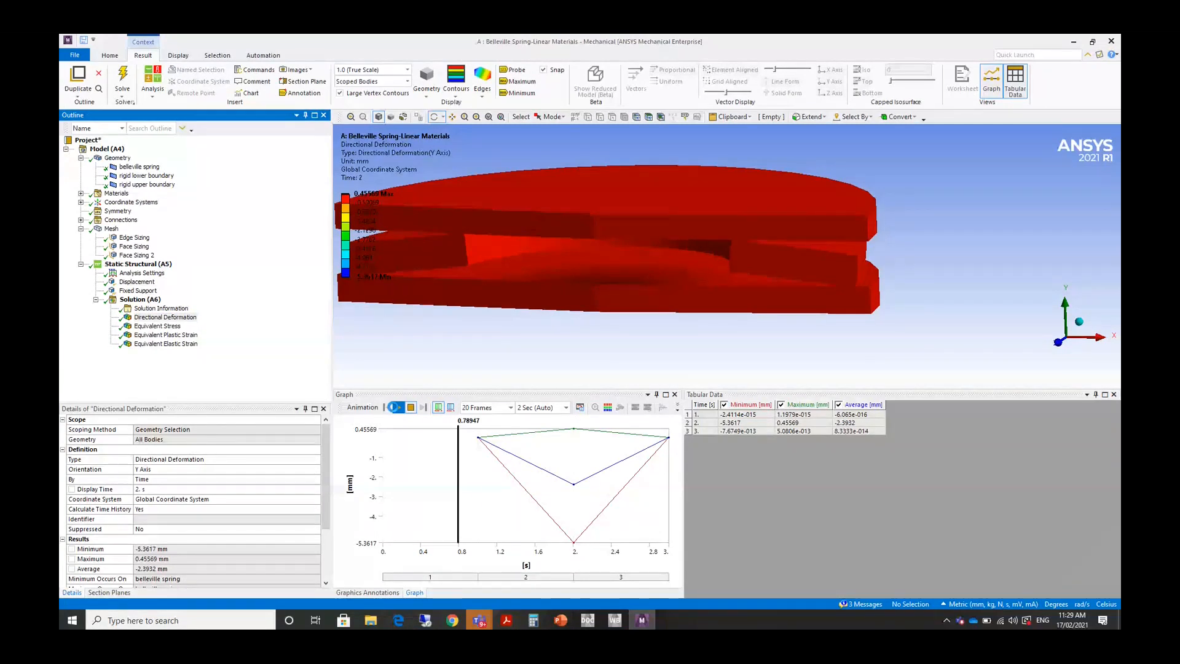
left_click(411, 407)
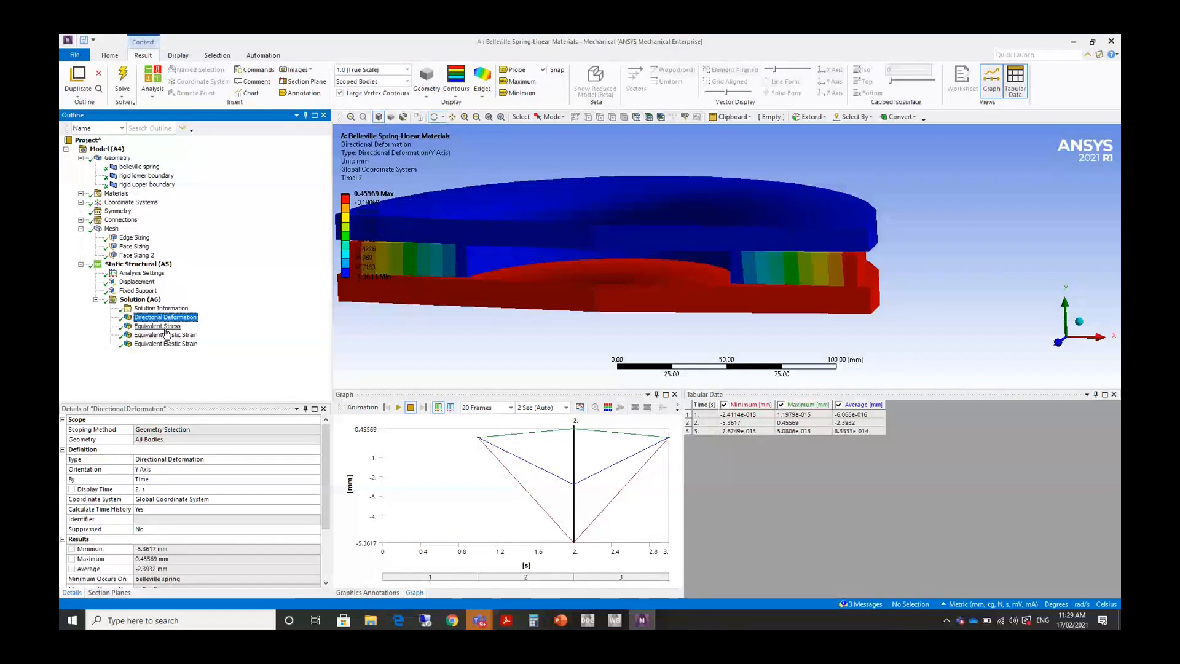
Add and evaluate a Force Reaction probe for the Fixed Support, and create a chart from Directional Deformation and Force Reaction.
left_click(142, 300)
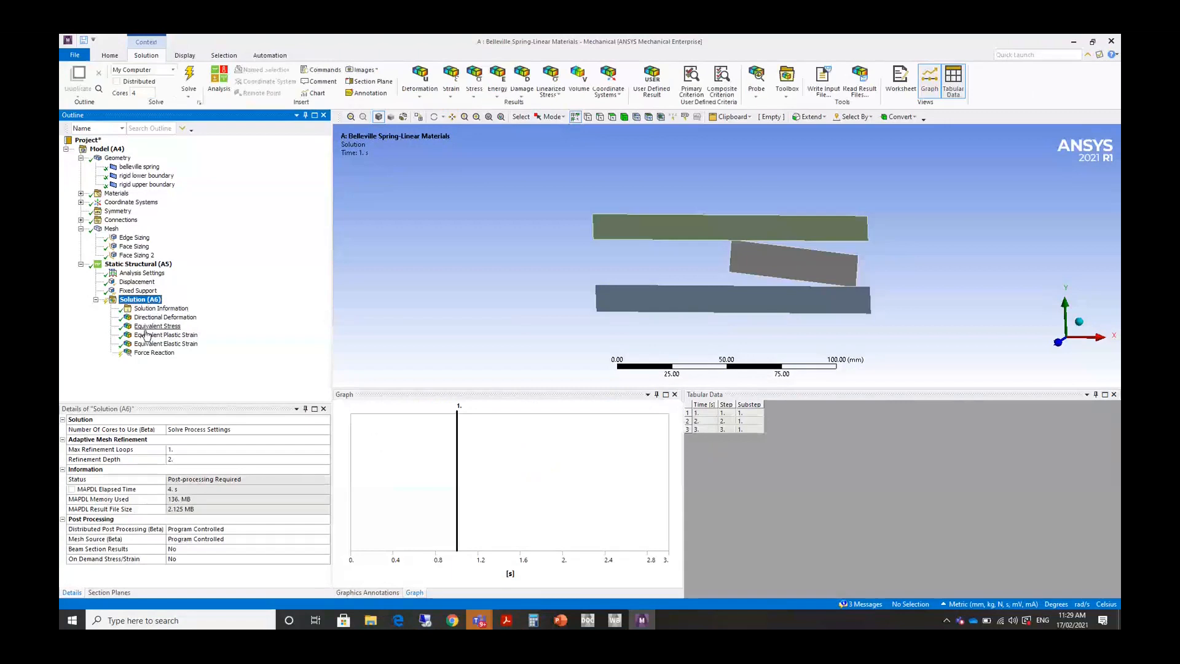
left_click(154, 352)
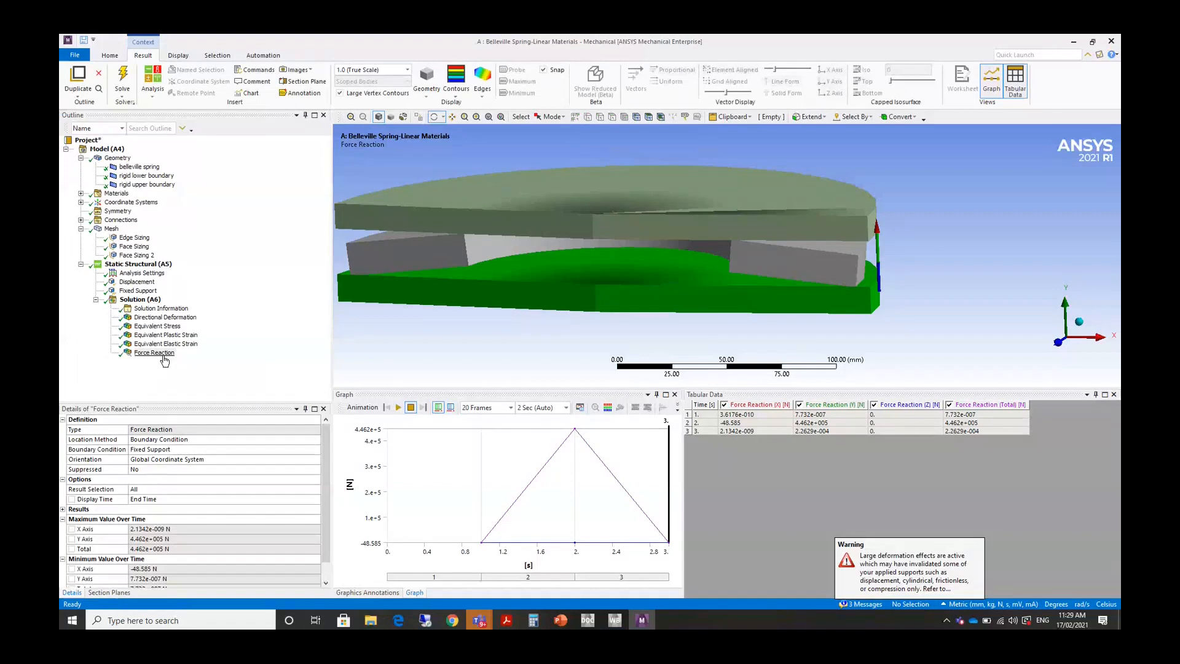
left_click(164, 317)
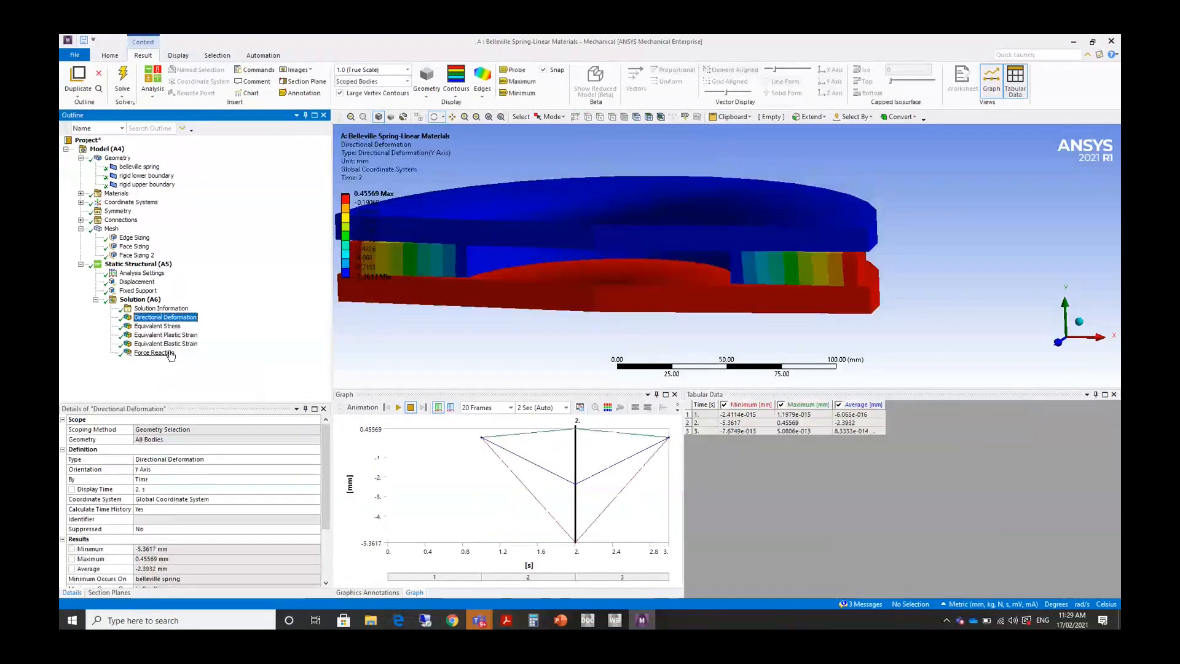
left_click(154, 353, "ctrl")
left_click(247, 93)
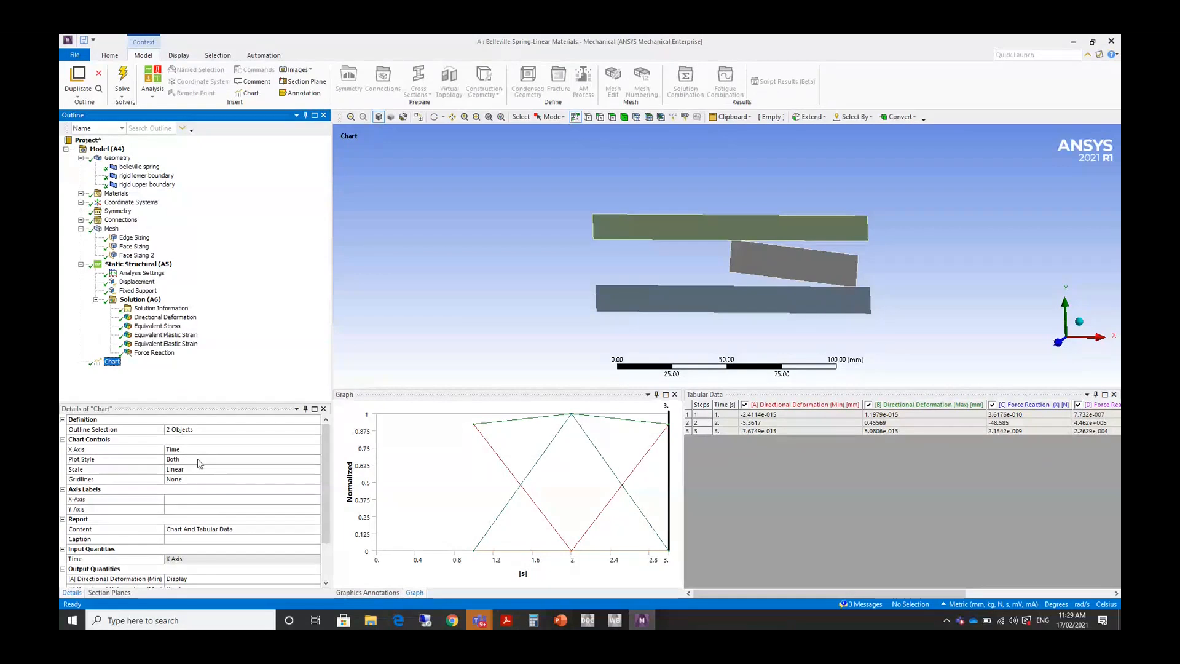
Set the chart's X axis to Directional Deformation (Min).
left_click(190, 449)
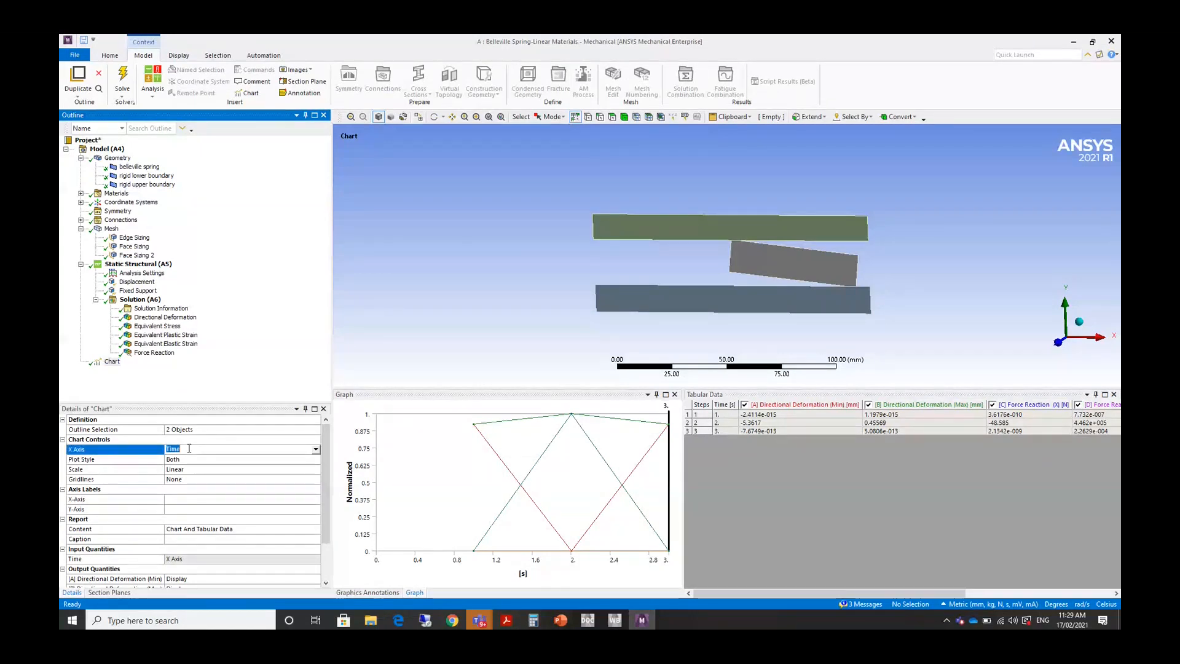
left_click(189, 448)
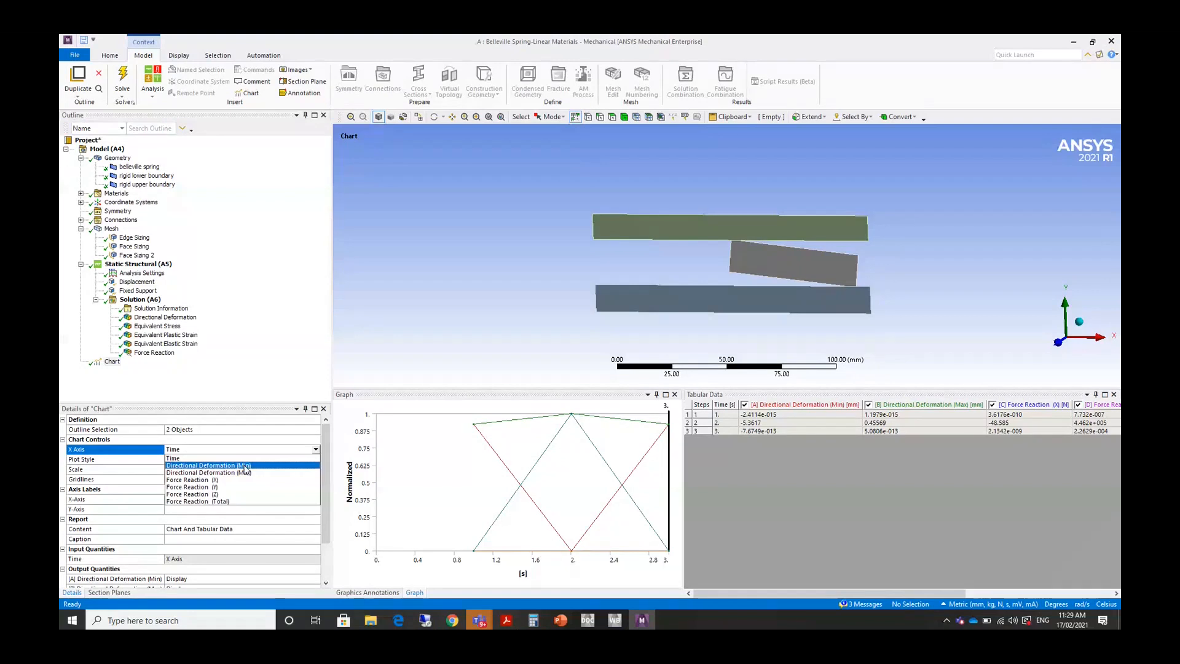
left_click(244, 465)
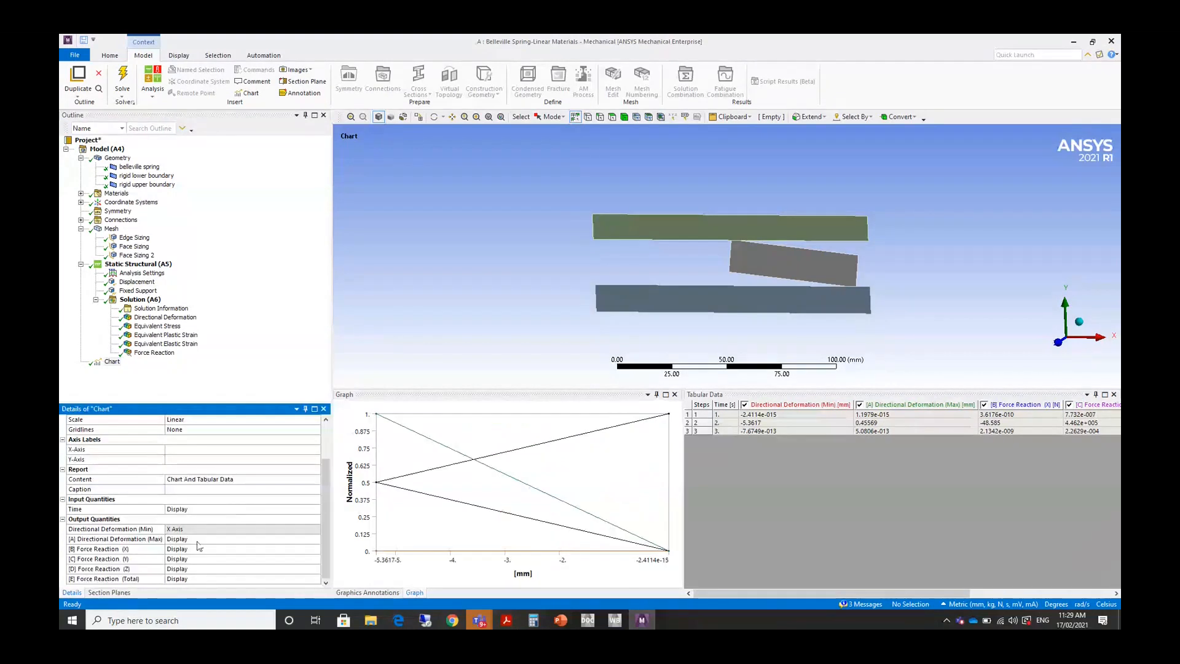
Omit Directional Deformation (Max) and Force Reaction (X) from the chart's output quantities.
left_click(197, 541)
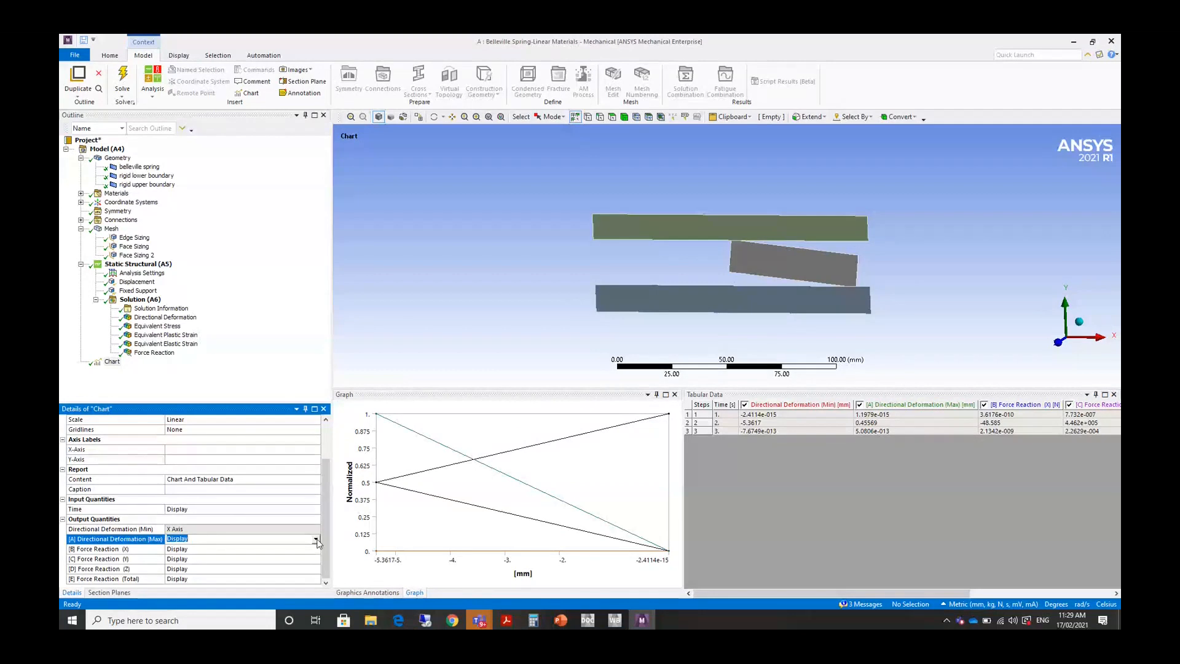
left_click(317, 541)
left_click(184, 558)
left_click(193, 549)
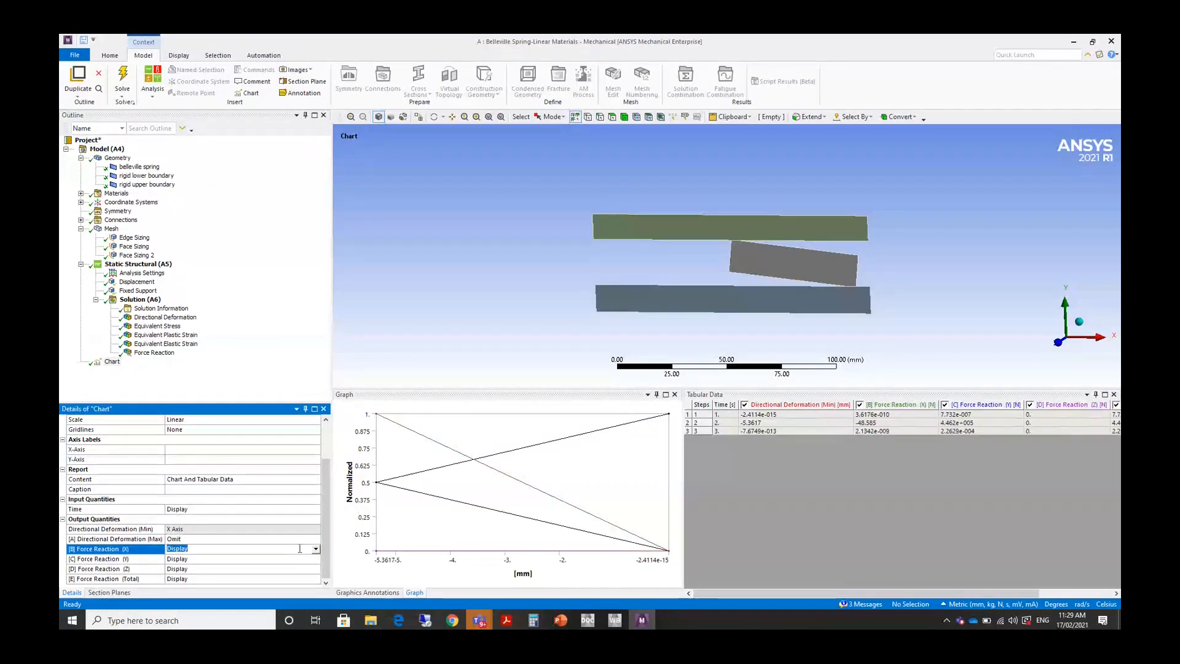
left_click(193, 549)
left_click(192, 568)
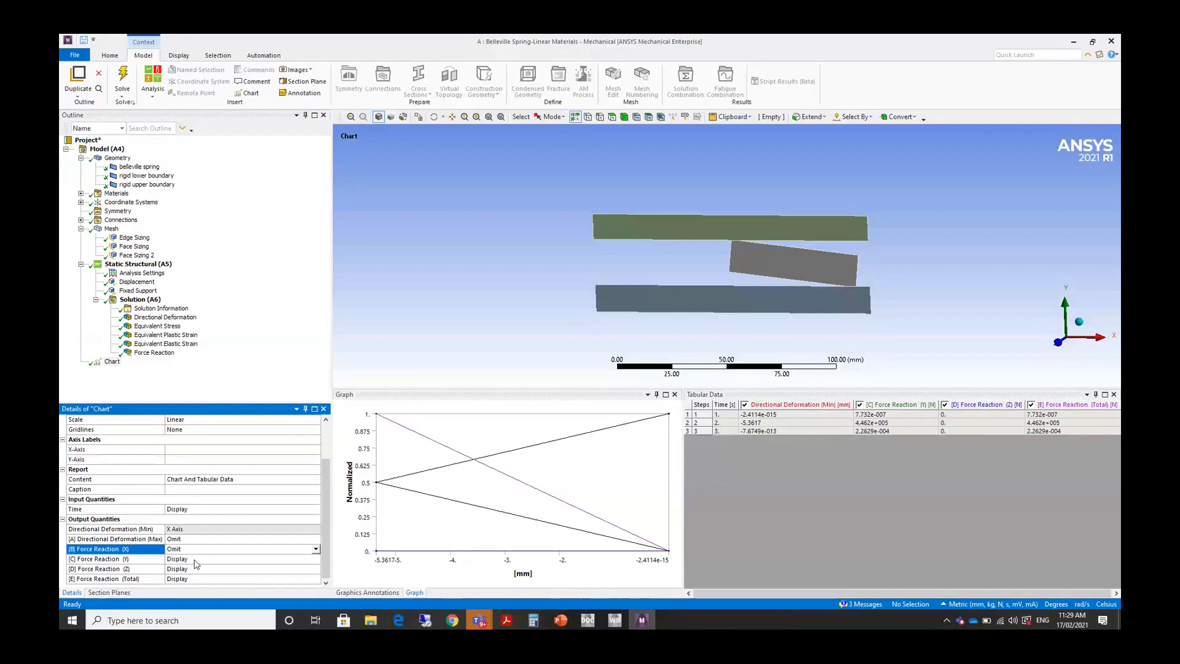
Omit Force Reaction (Z), Force Reaction (Total) and Time from the chart, keeping Force Reaction (Y) displayed.
left_click(187, 569)
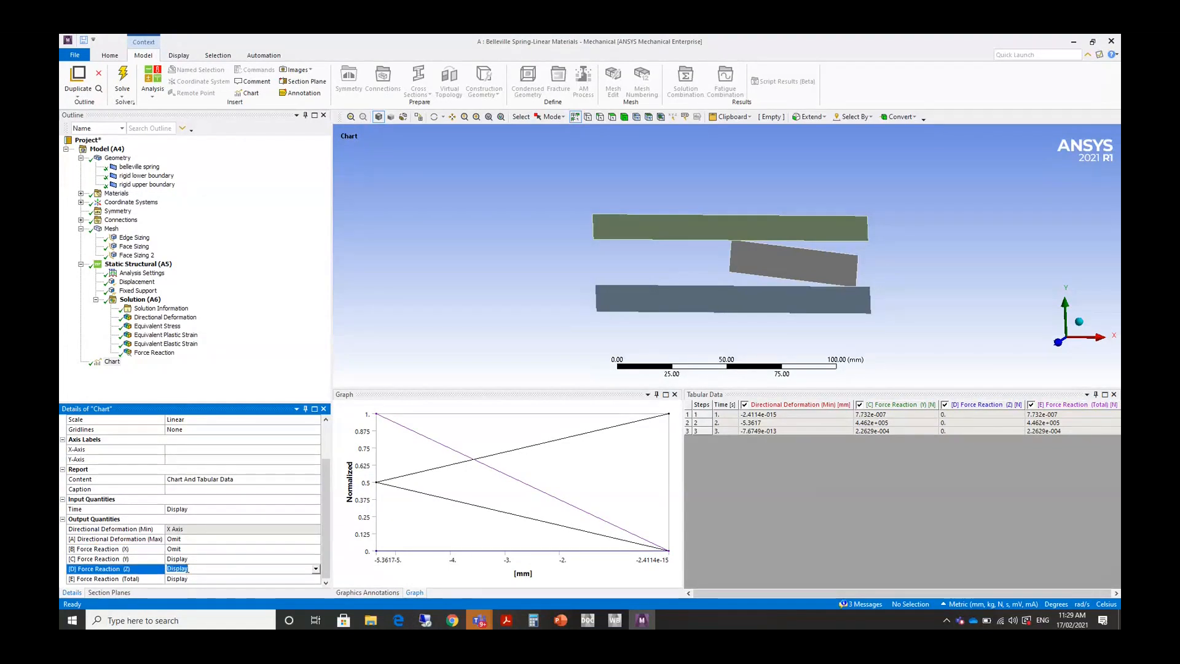
left_click(315, 568)
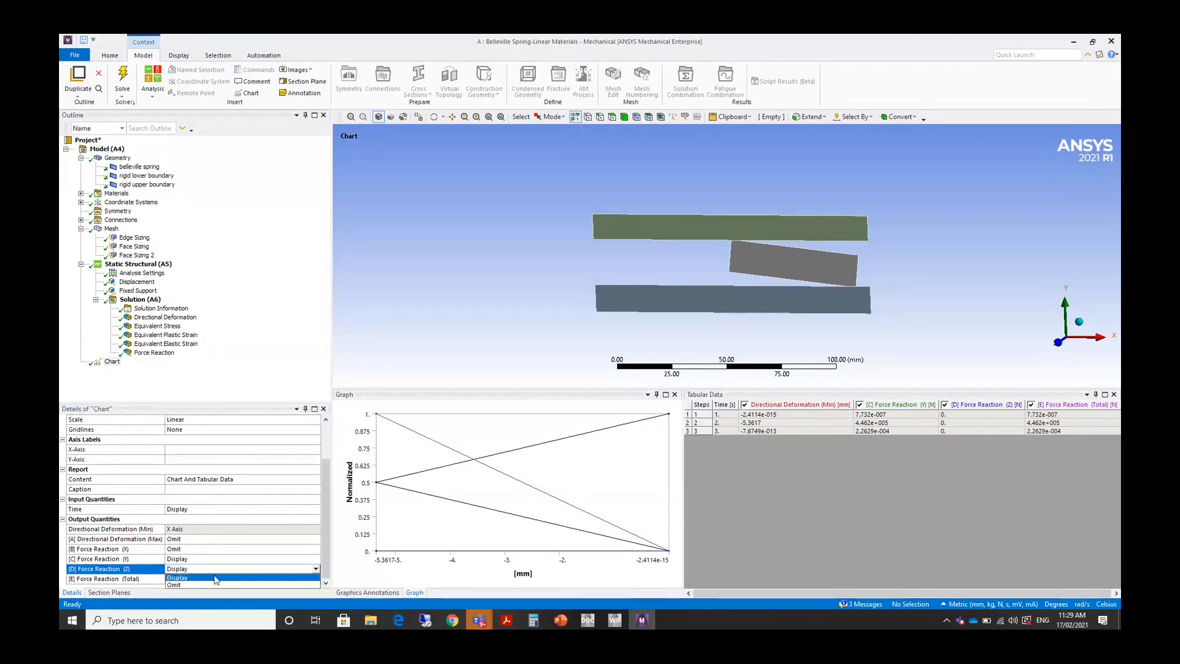
left_click(184, 585)
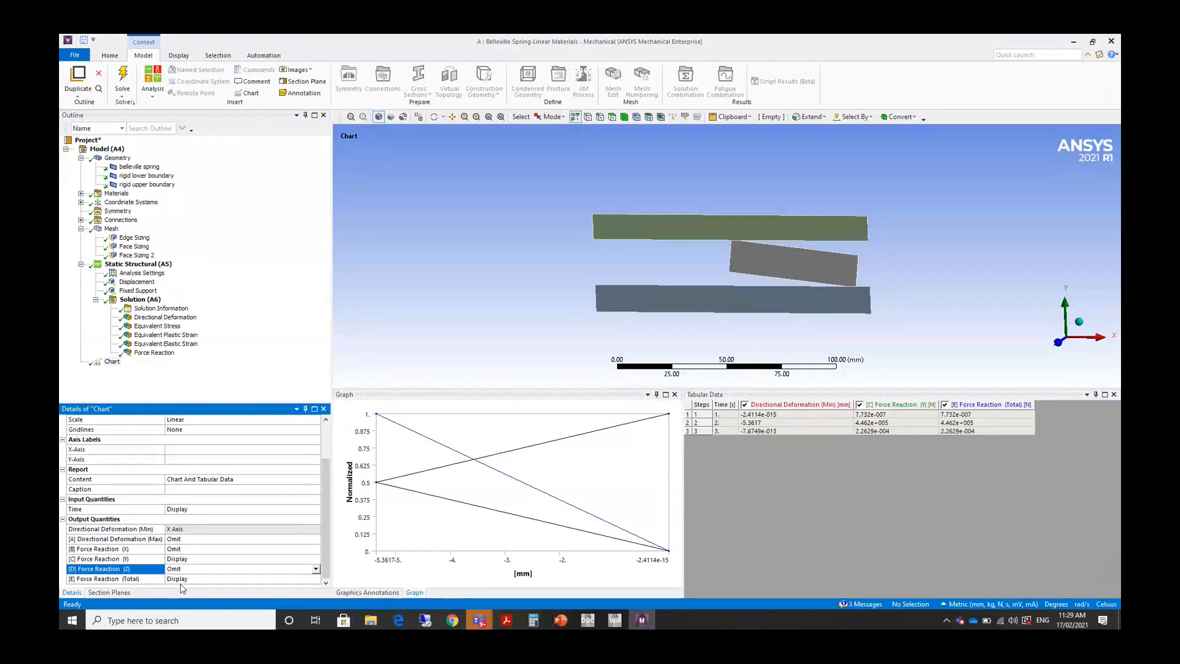
left_click(259, 579)
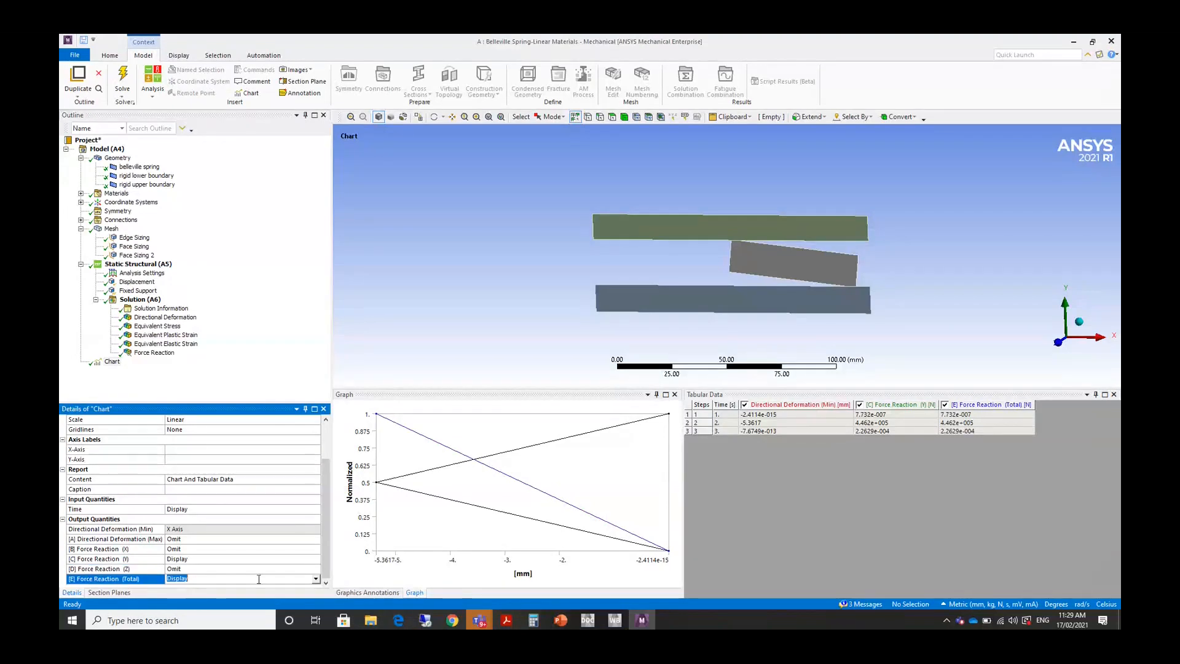
left_click(315, 578)
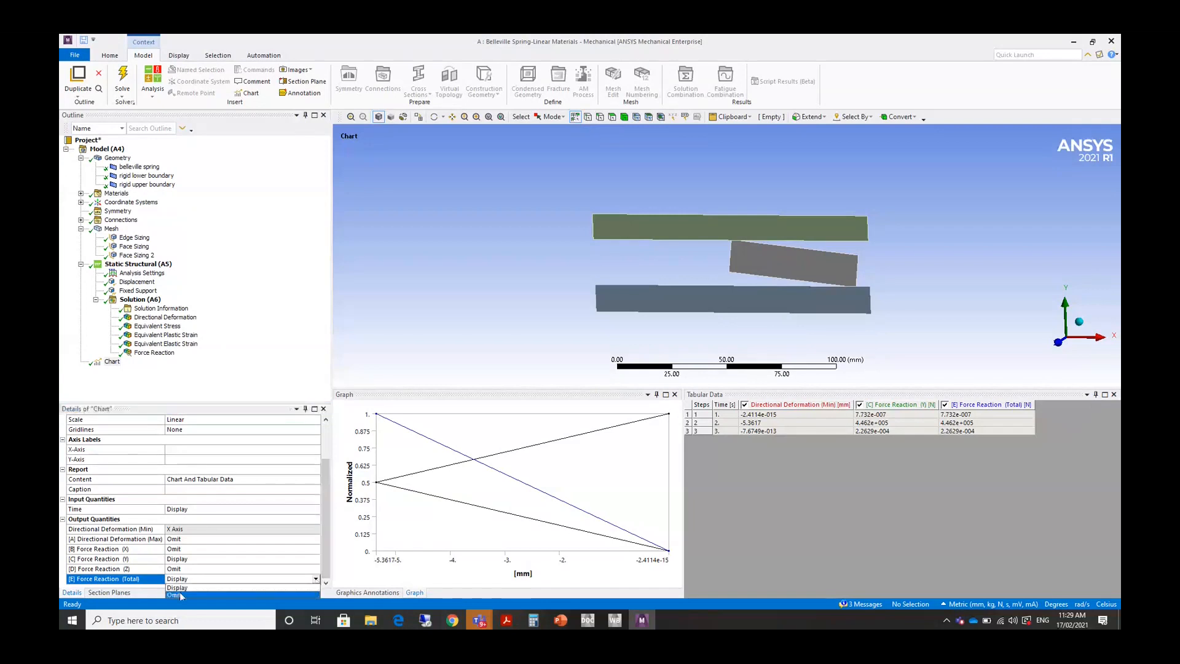
left_click(180, 595)
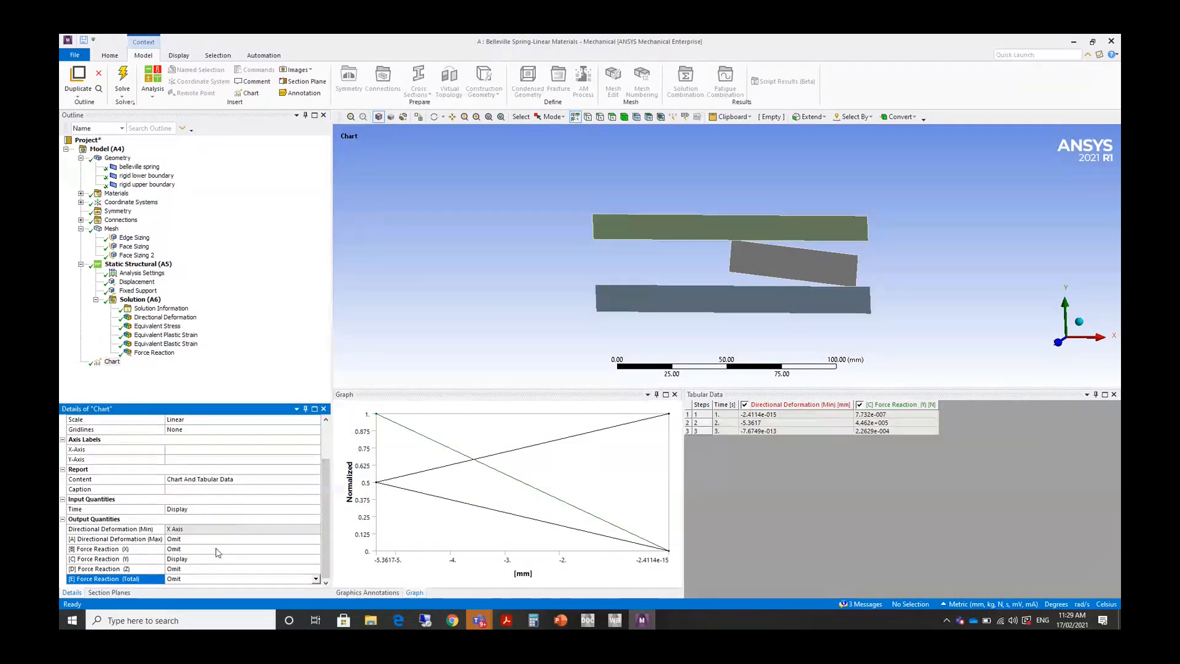
left_click(185, 509)
left_click(182, 528)
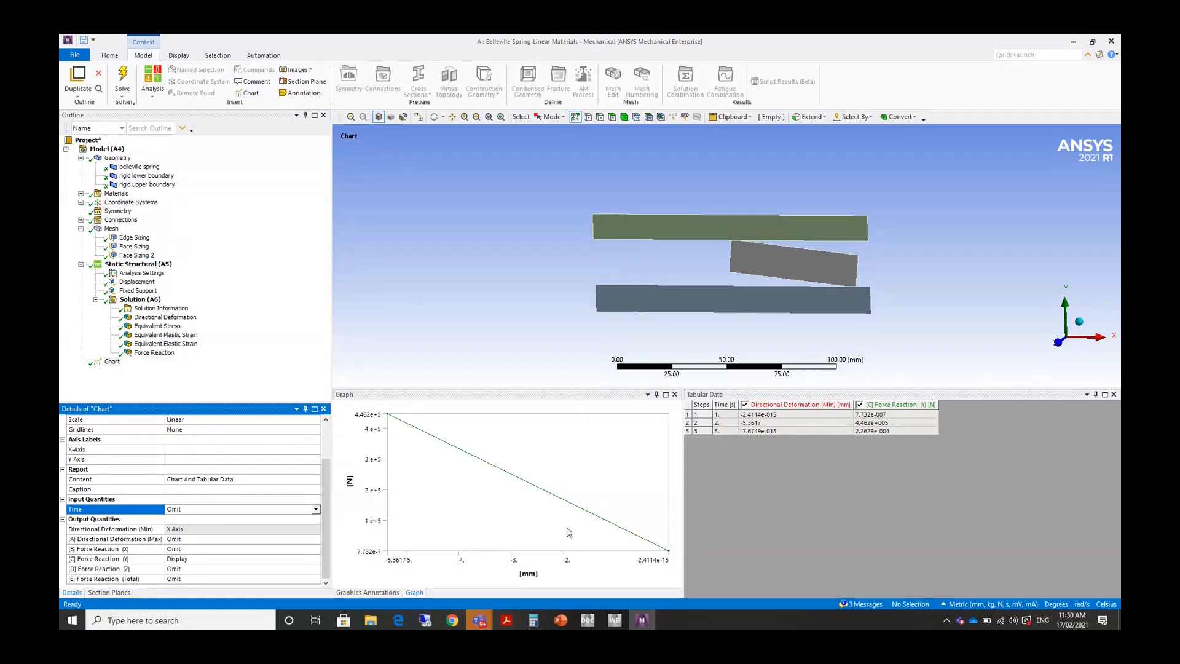
Switch to Workbench, duplicate the Belleville Spring-Linear Materials system from its Model cell, and delete the Engineering Data link between both systems.
mouse_move(615, 622)
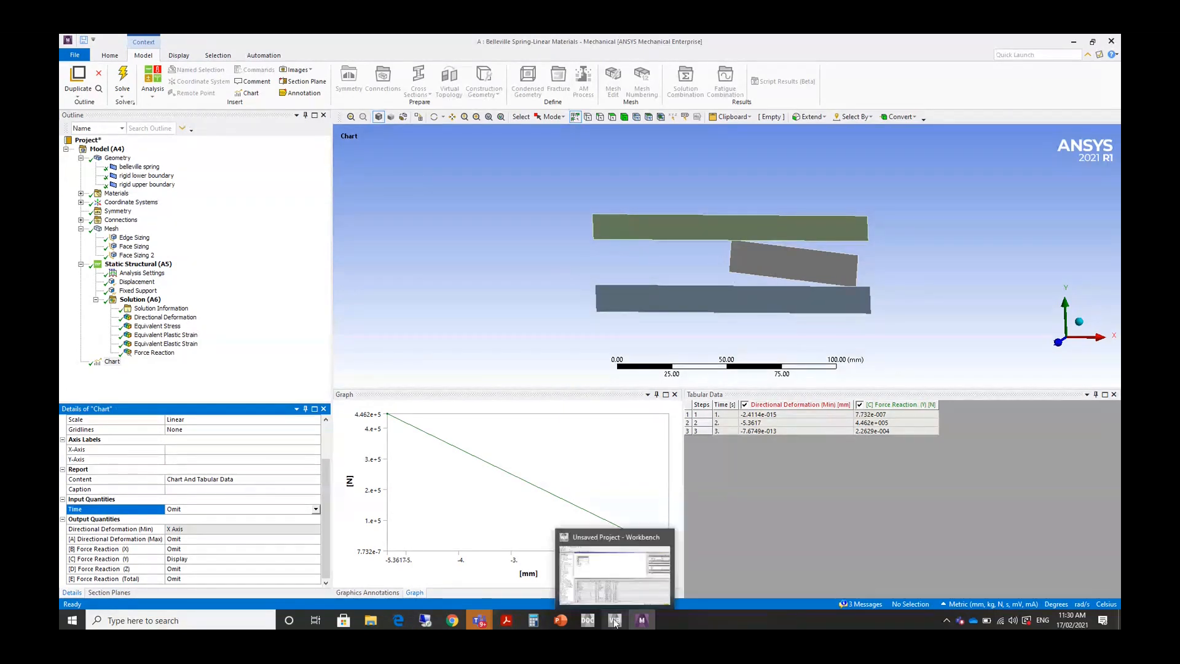
left_click(615, 621)
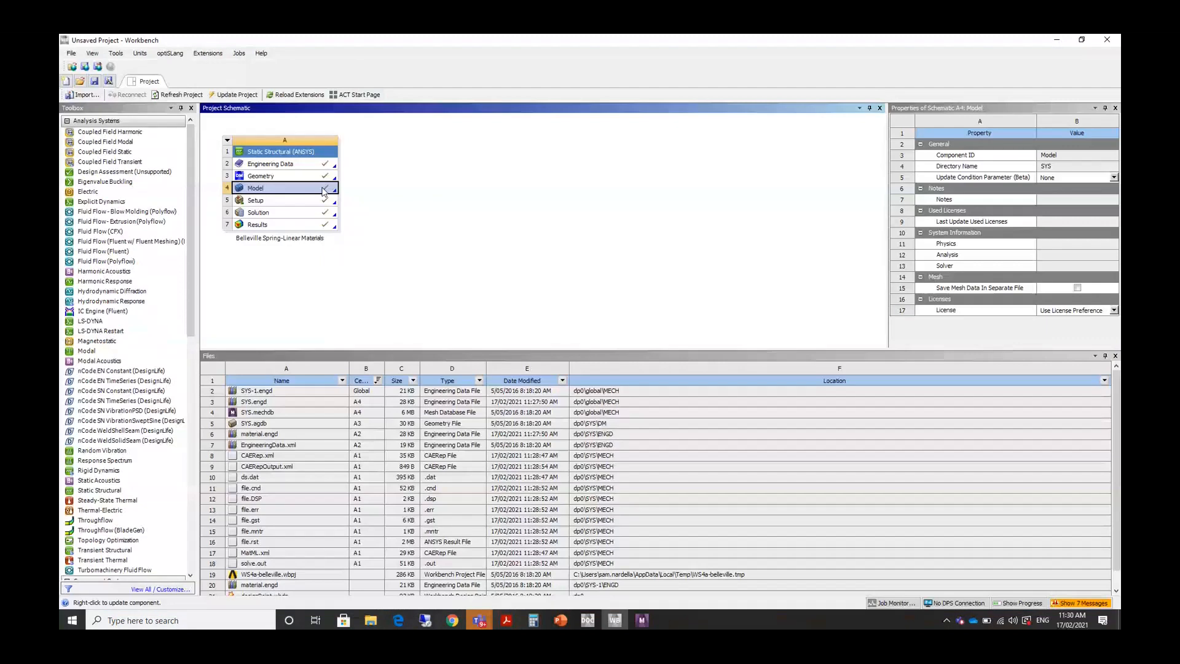
right_click(325, 192)
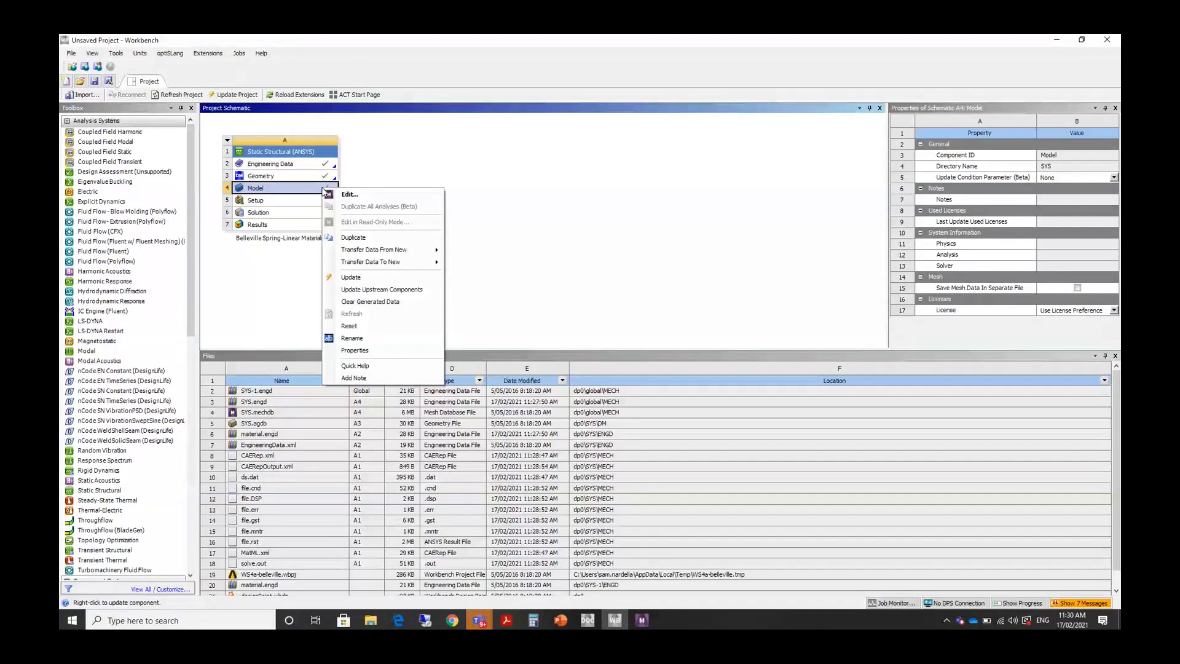
left_click(354, 239)
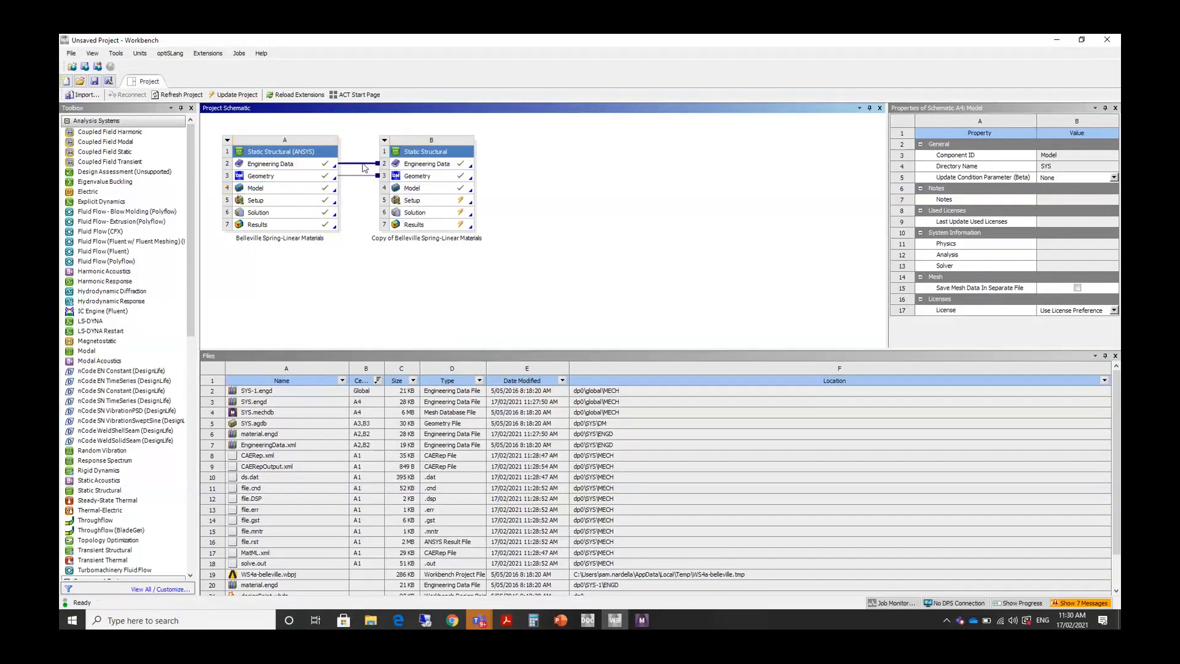
right_click(365, 167)
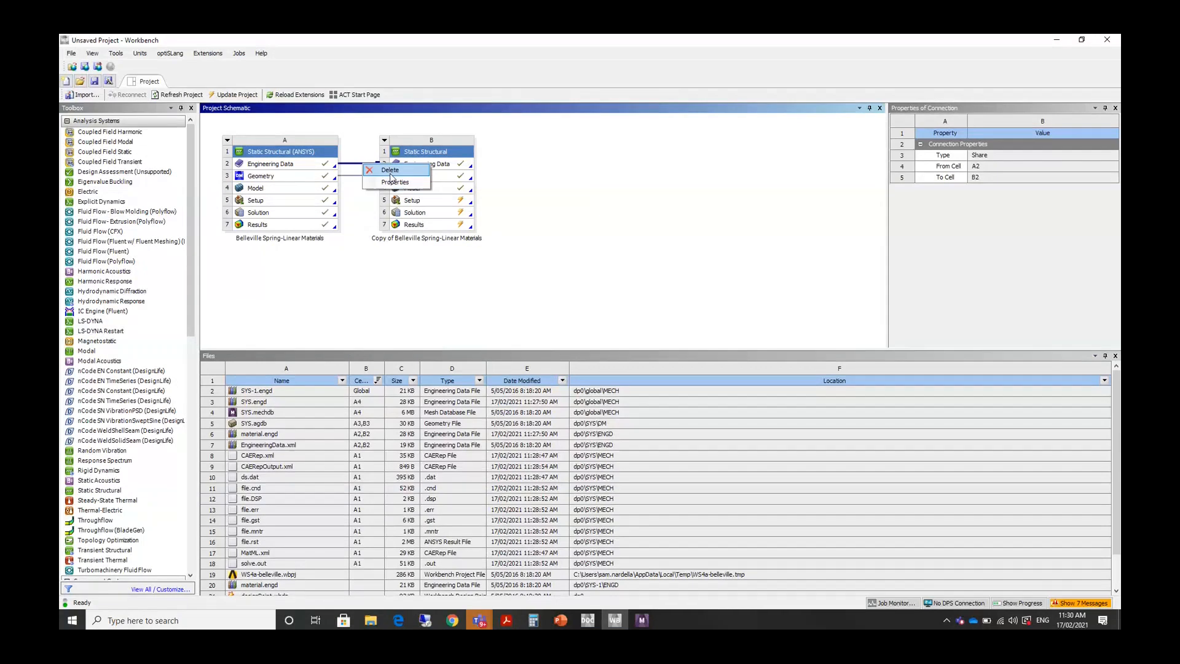
left_click(391, 176)
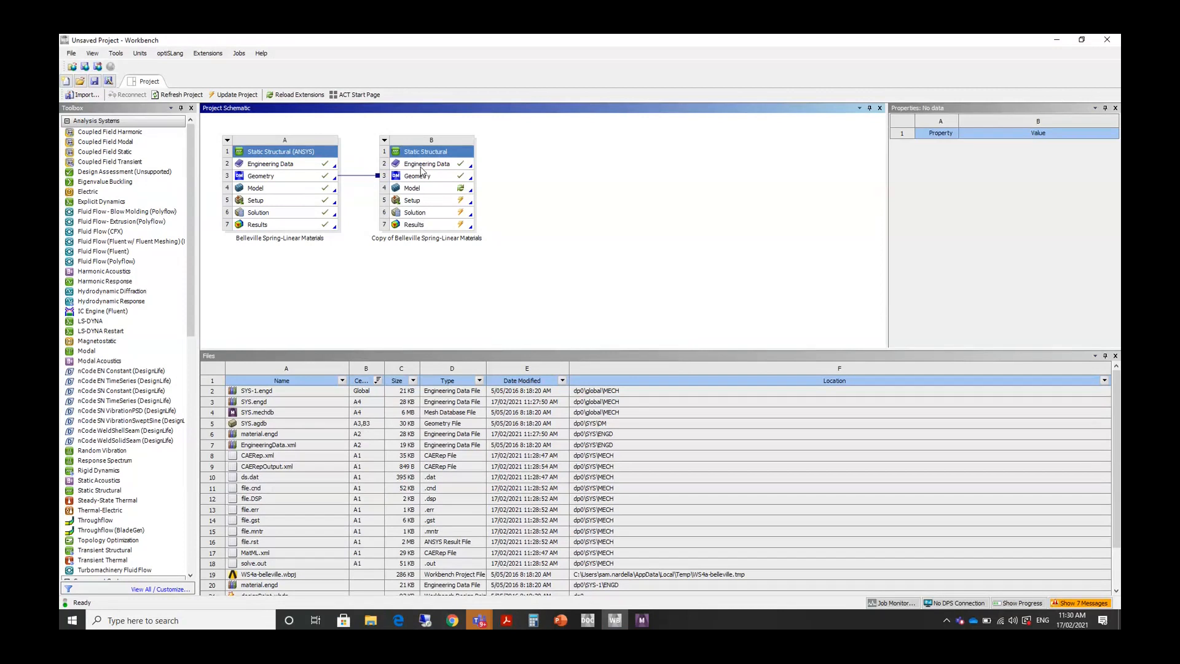
Open the copied system's Engineering Data and duplicate the Structural Steel material.
double_click(420, 165)
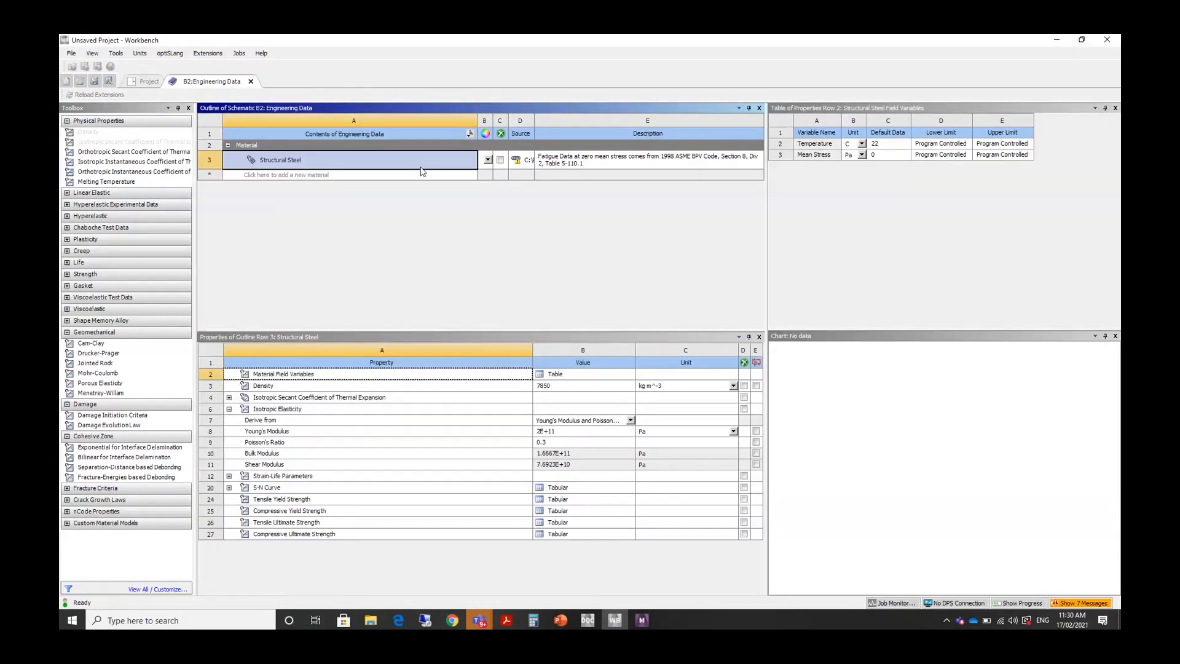
right_click(262, 162)
left_click(308, 229)
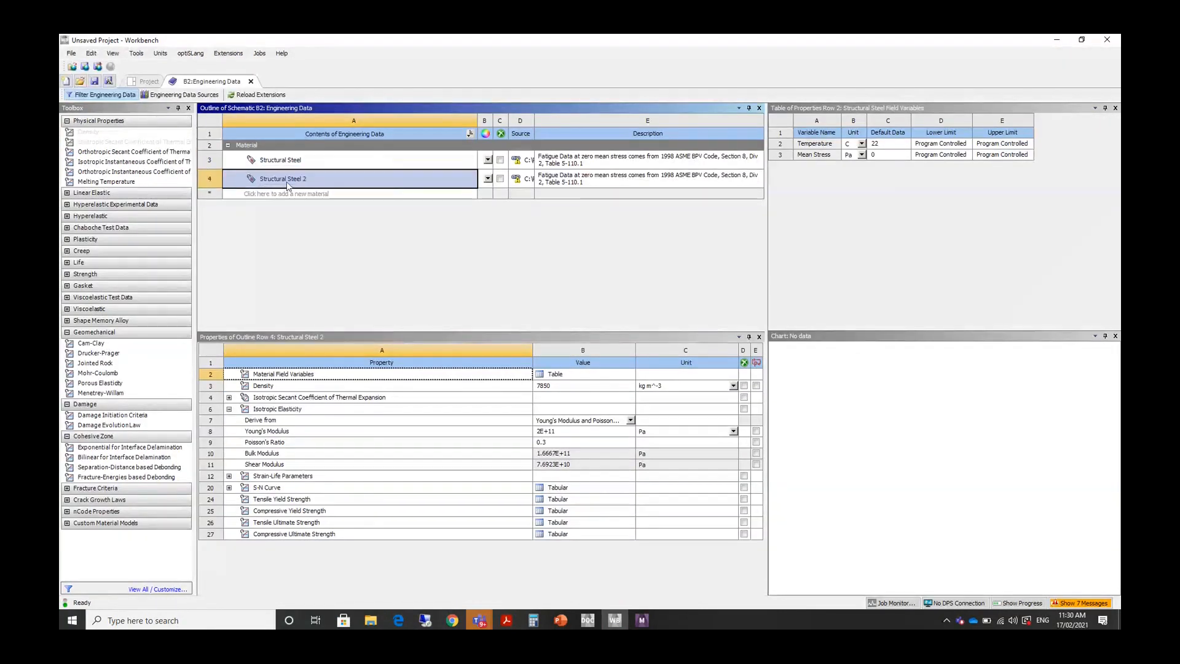
Add the Bilinear Isotropic Hardening plasticity property to Structural Steel 2.
left_click(129, 239)
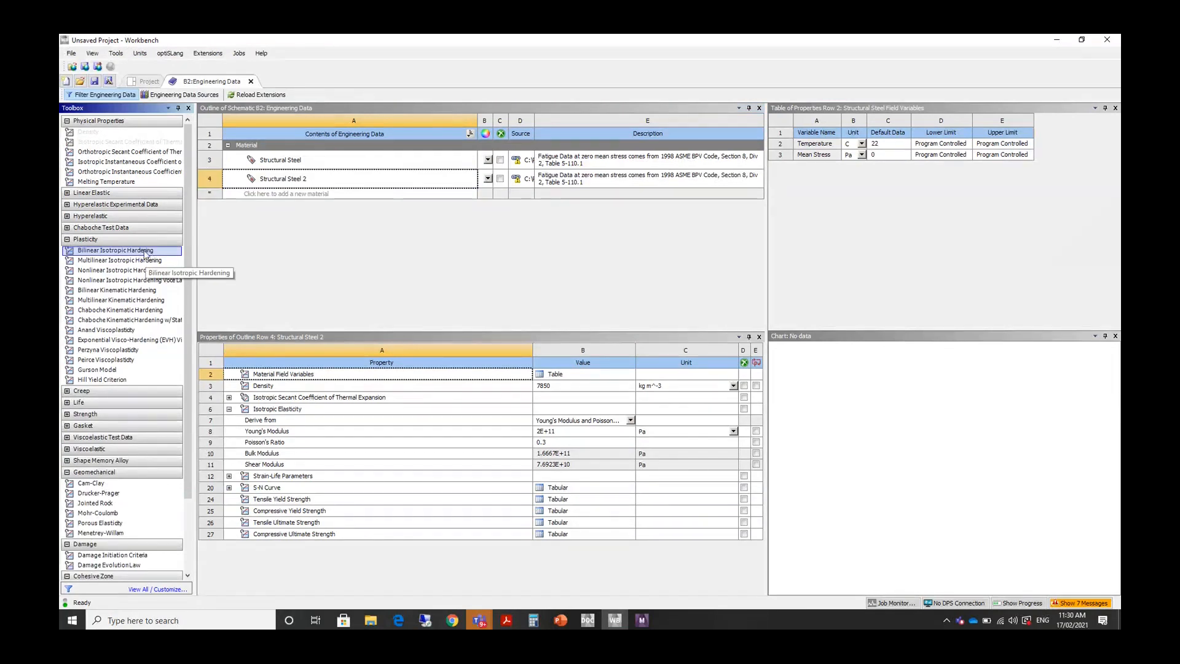
left_click(144, 255)
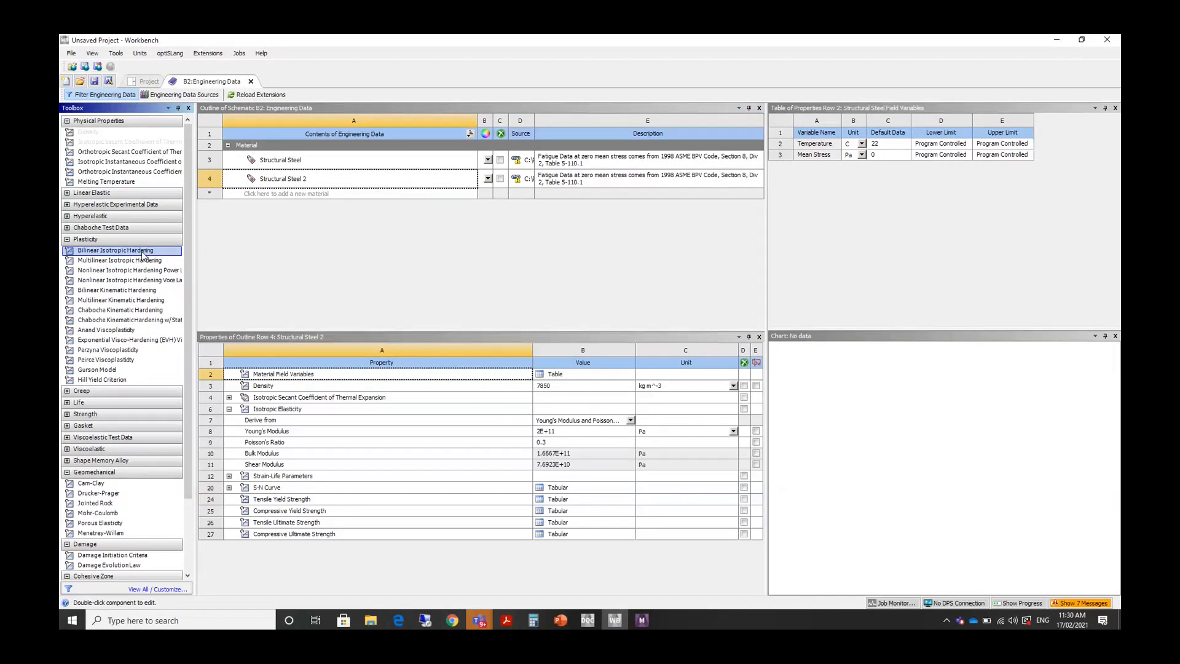
double_click(143, 255)
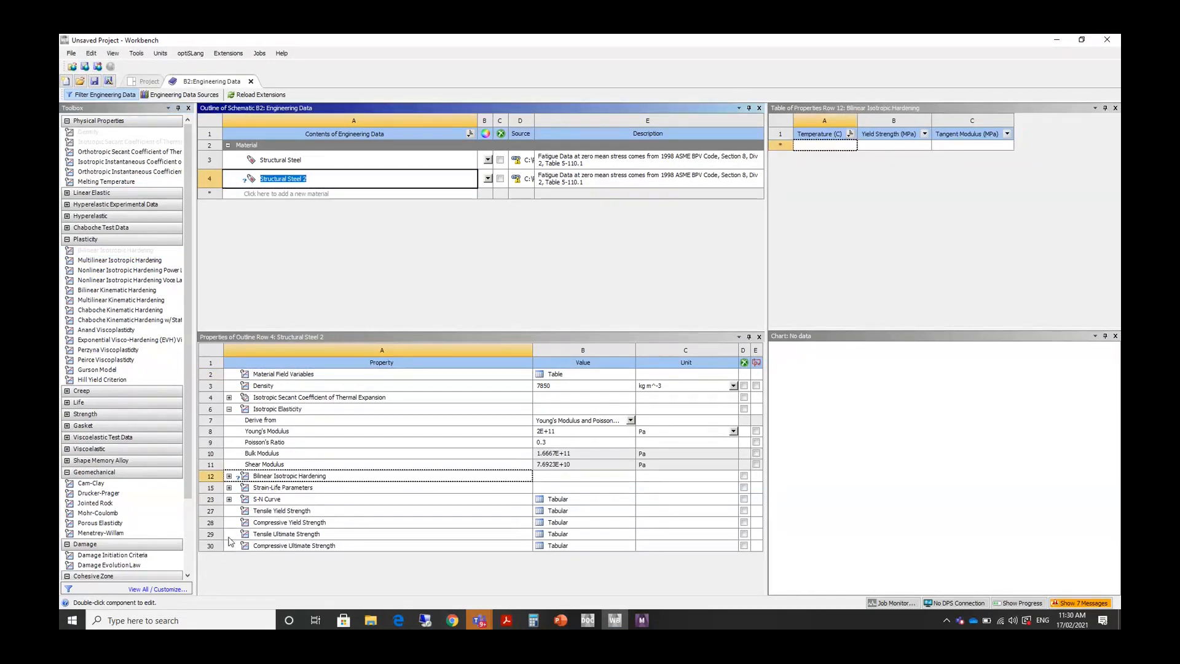
Define Structural Steel 2's Bilinear Isotropic Hardening with a yield strength of 250 MPa and a tangent modulus of 1250 MPa.
left_click(229, 476)
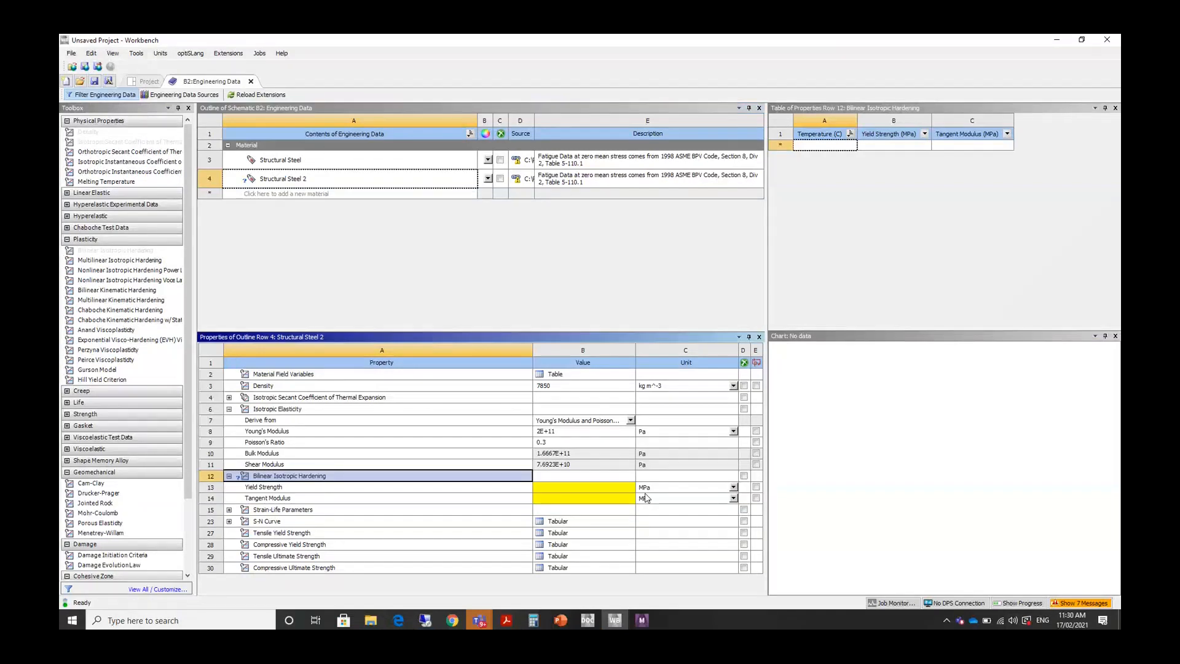
left_click(645, 498)
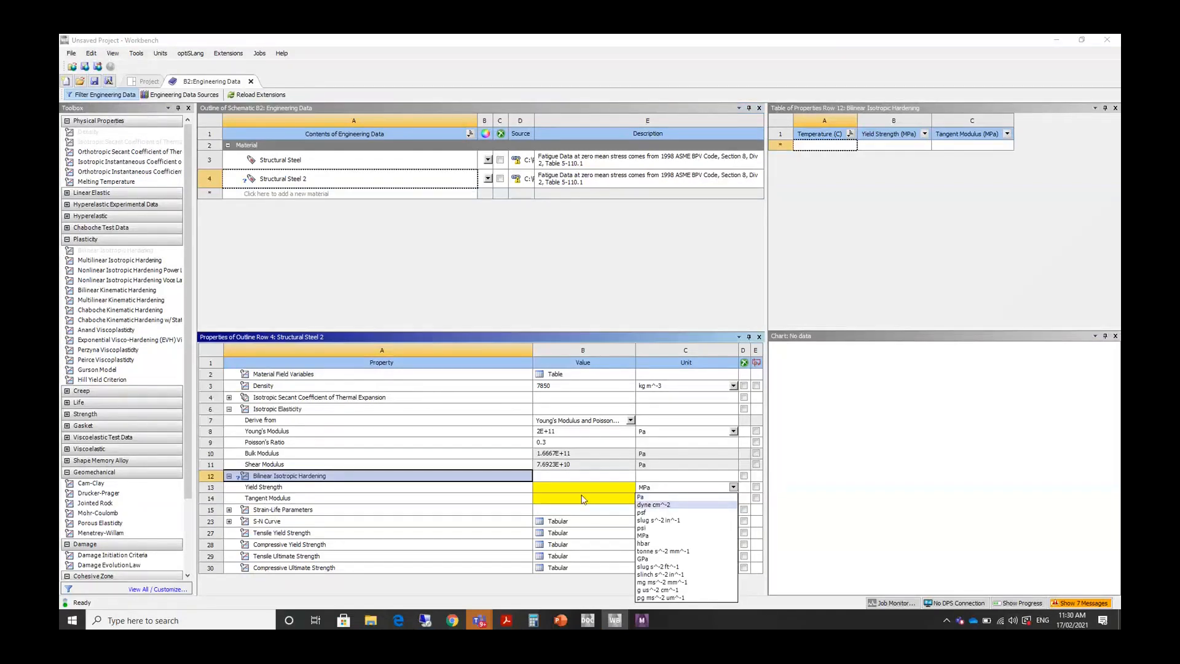
key("alt+Tab")
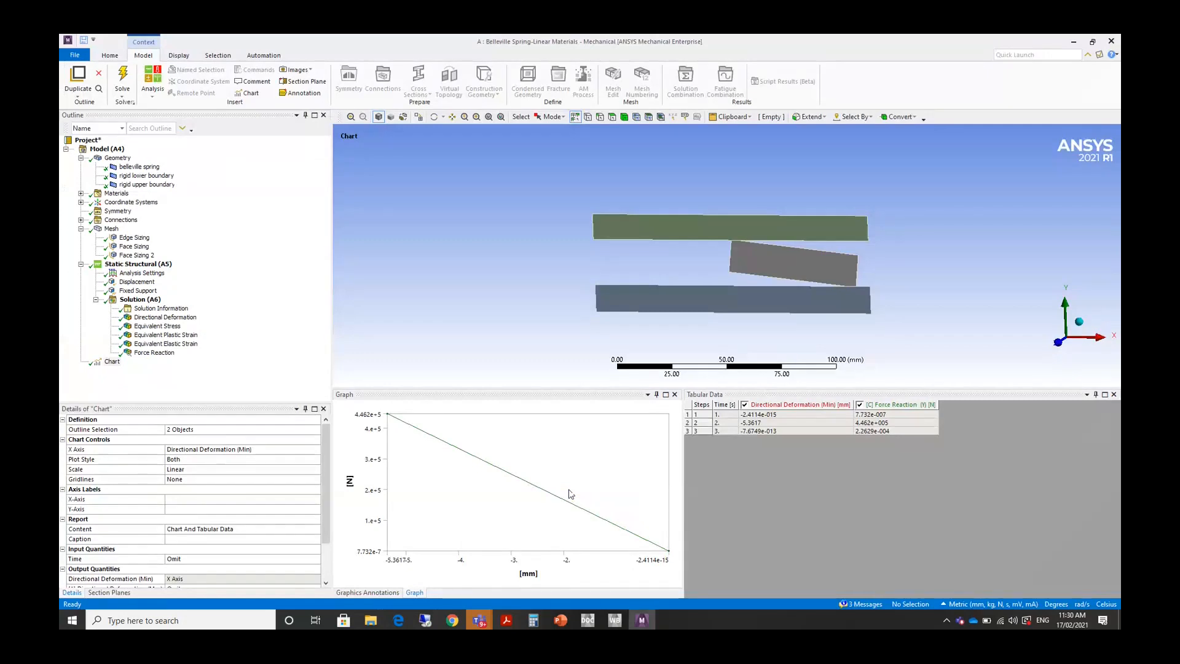
key("alt+Tab")
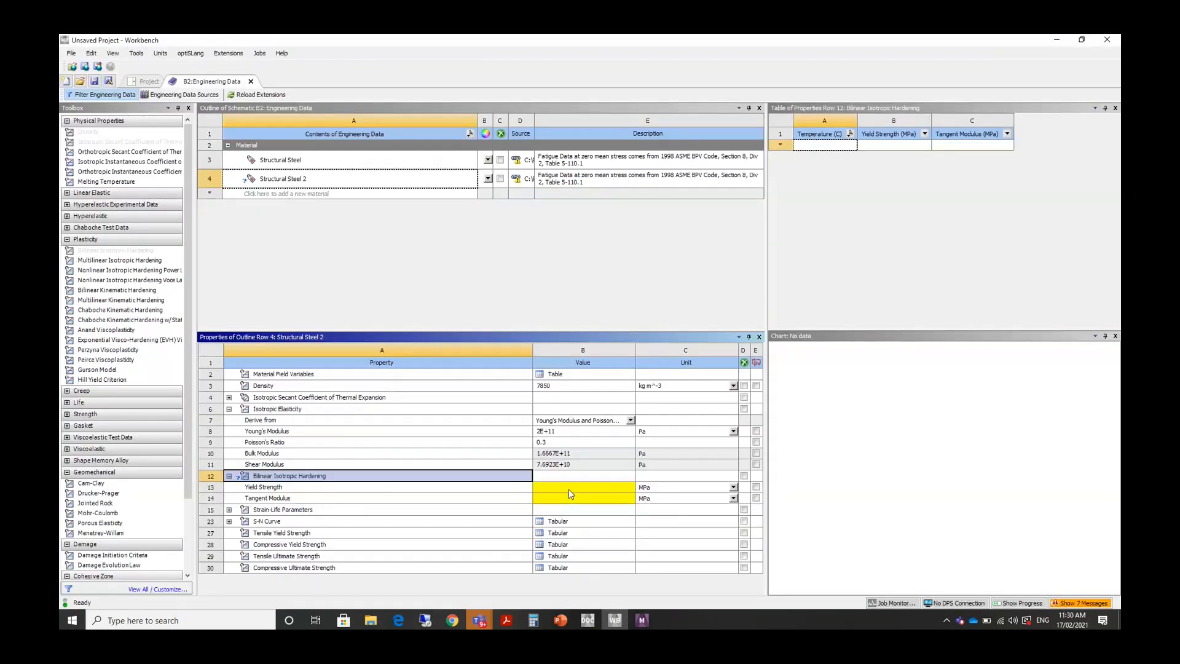
left_click(569, 488)
type("250")
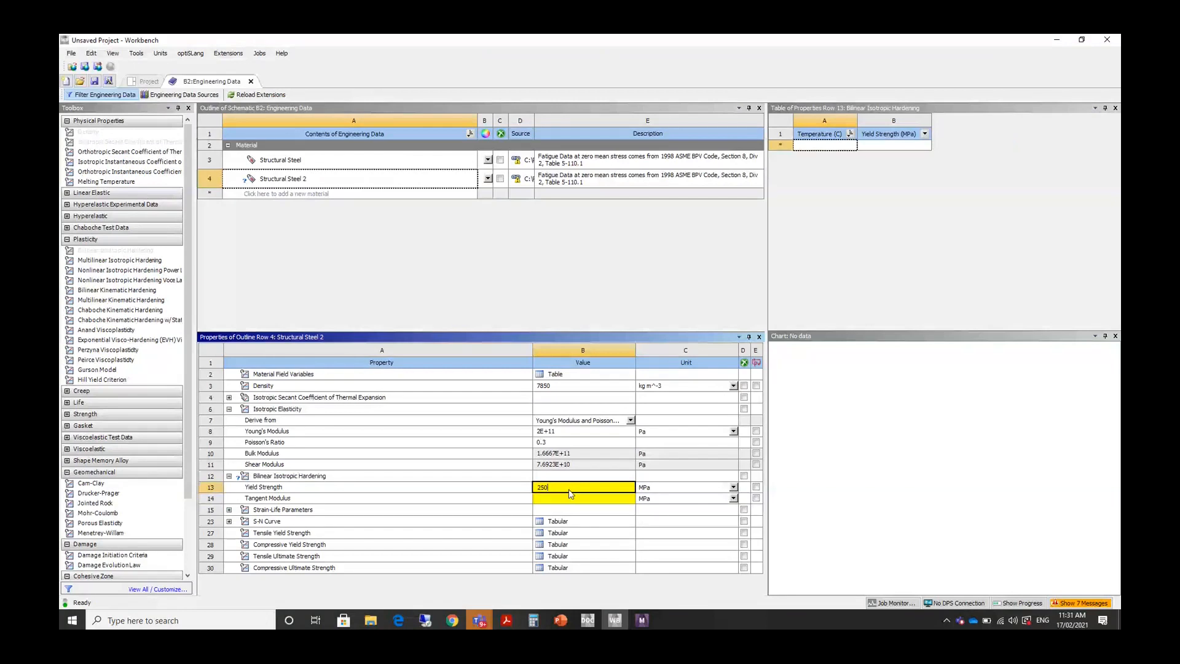
key("Return")
left_click(563, 500)
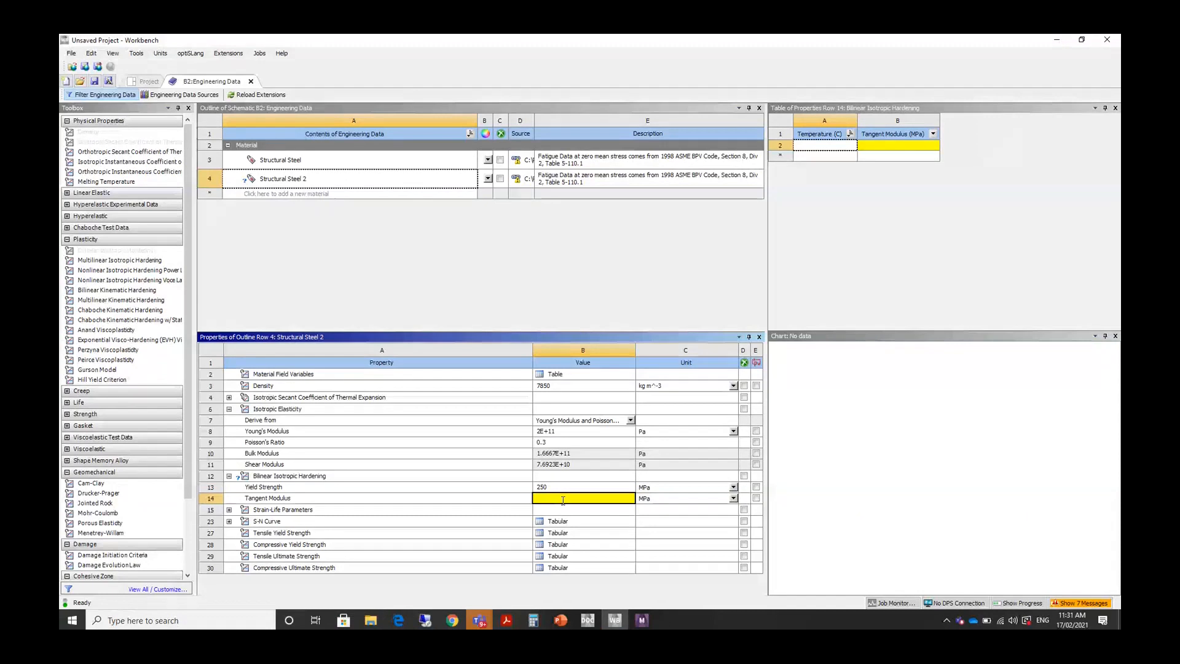
type("12")
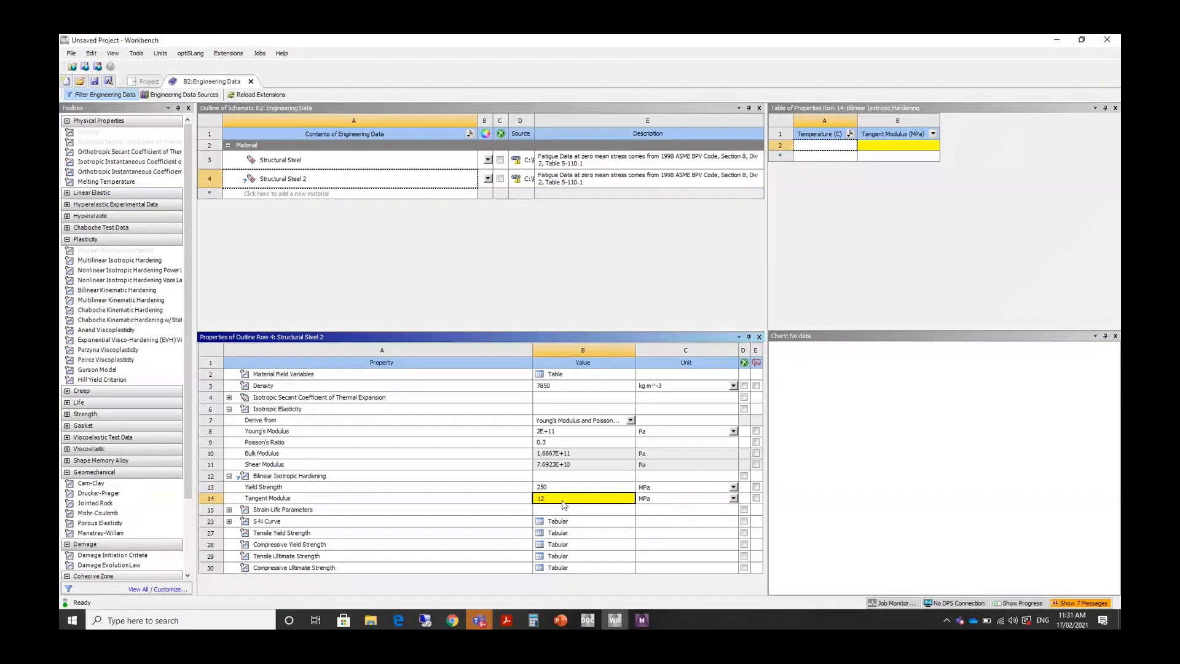
type("50")
key("Return")
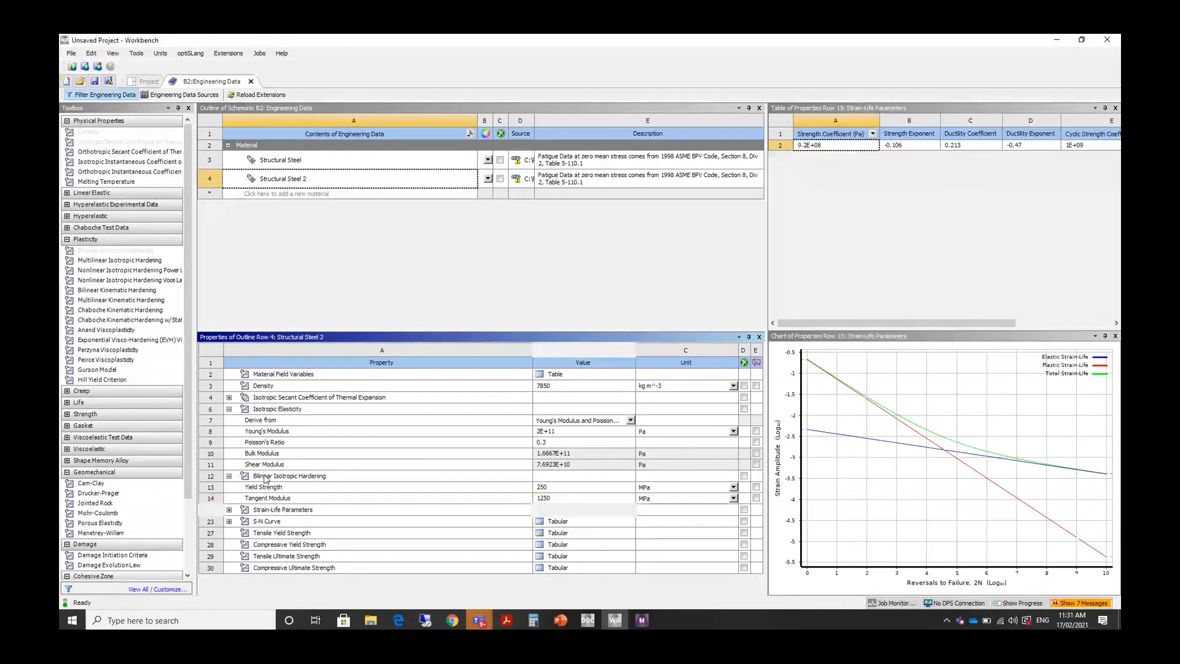
Display the stress-strain chart for Structural Steel 2's Bilinear Isotropic Hardening.
left_click(265, 478)
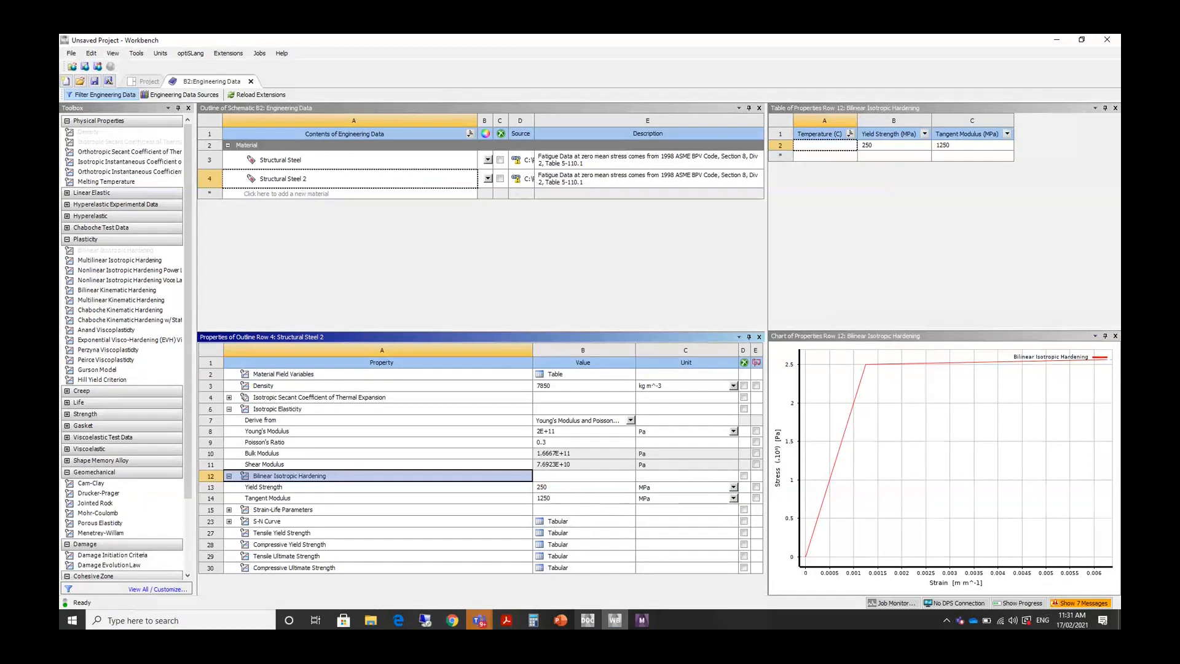
mouse_move(613, 618)
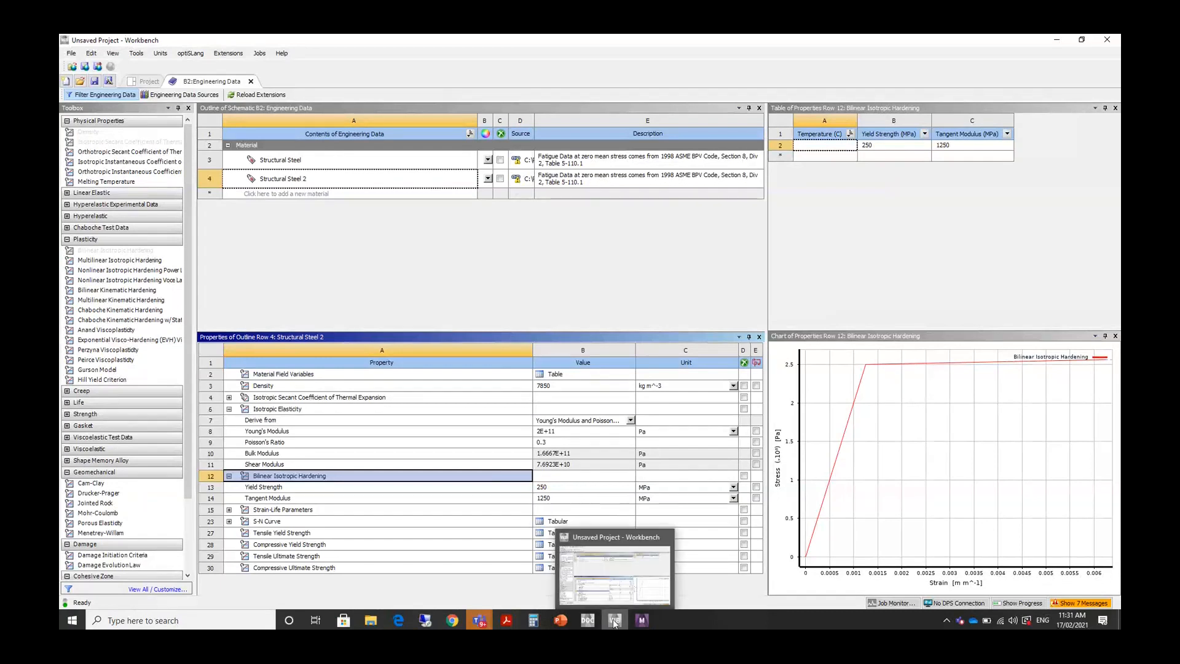
left_click(613, 619)
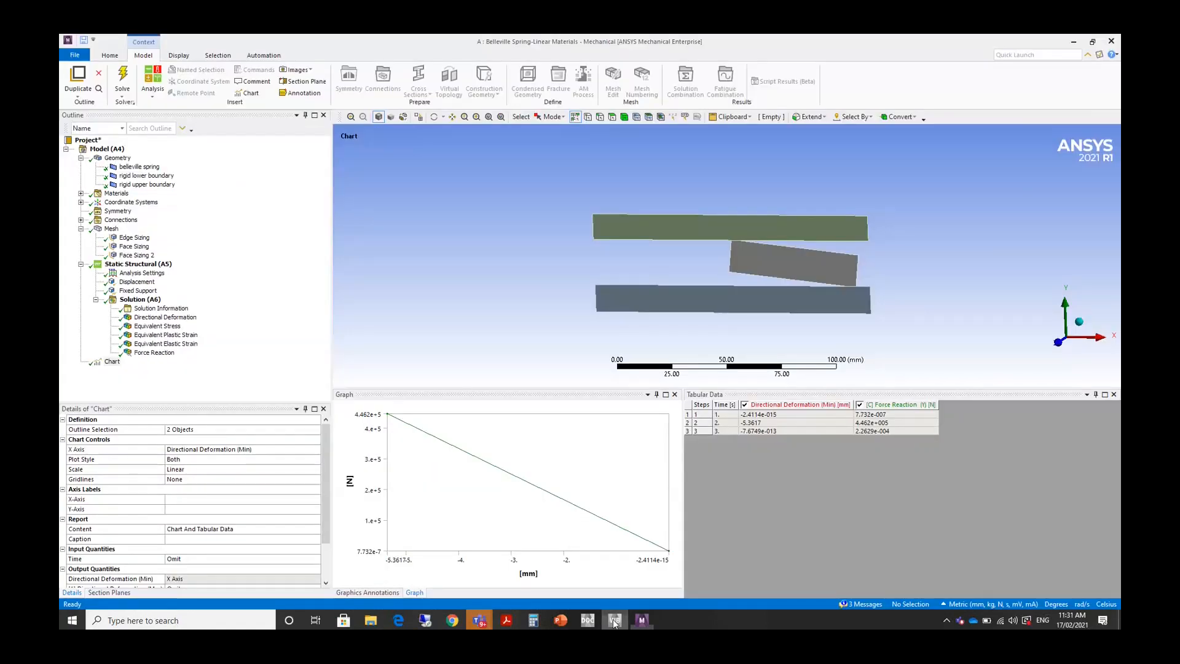
left_click(613, 618)
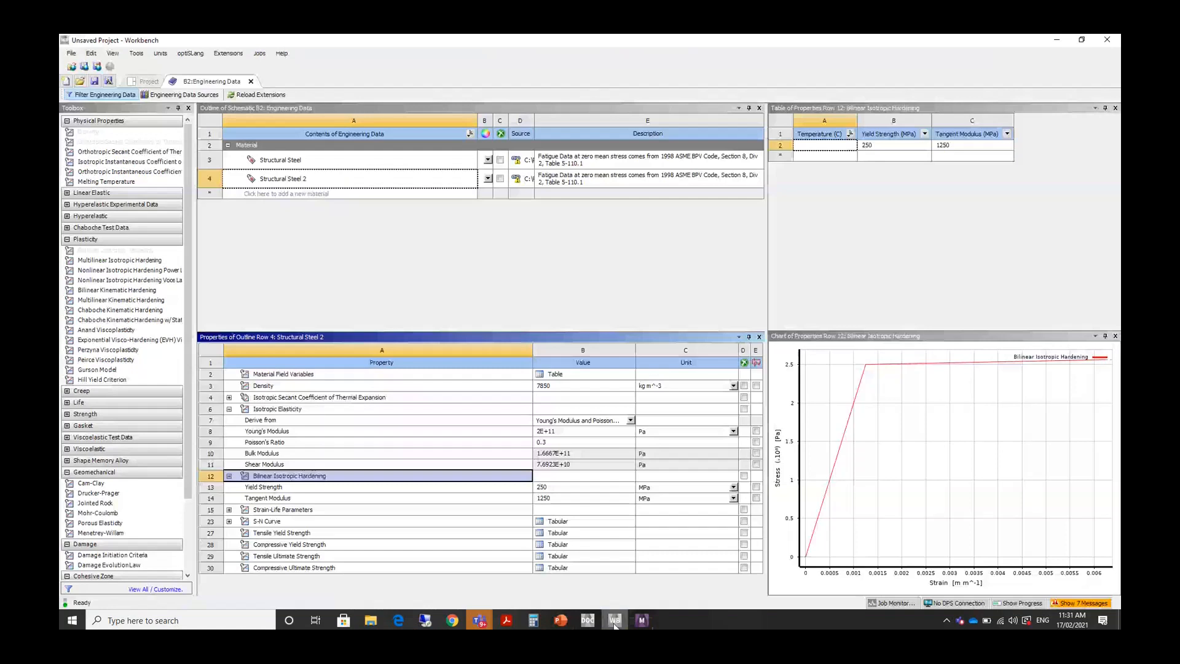
Close the Engineering Data workspace and refresh the Model cell of the copied Belleville spring system.
left_click(250, 82)
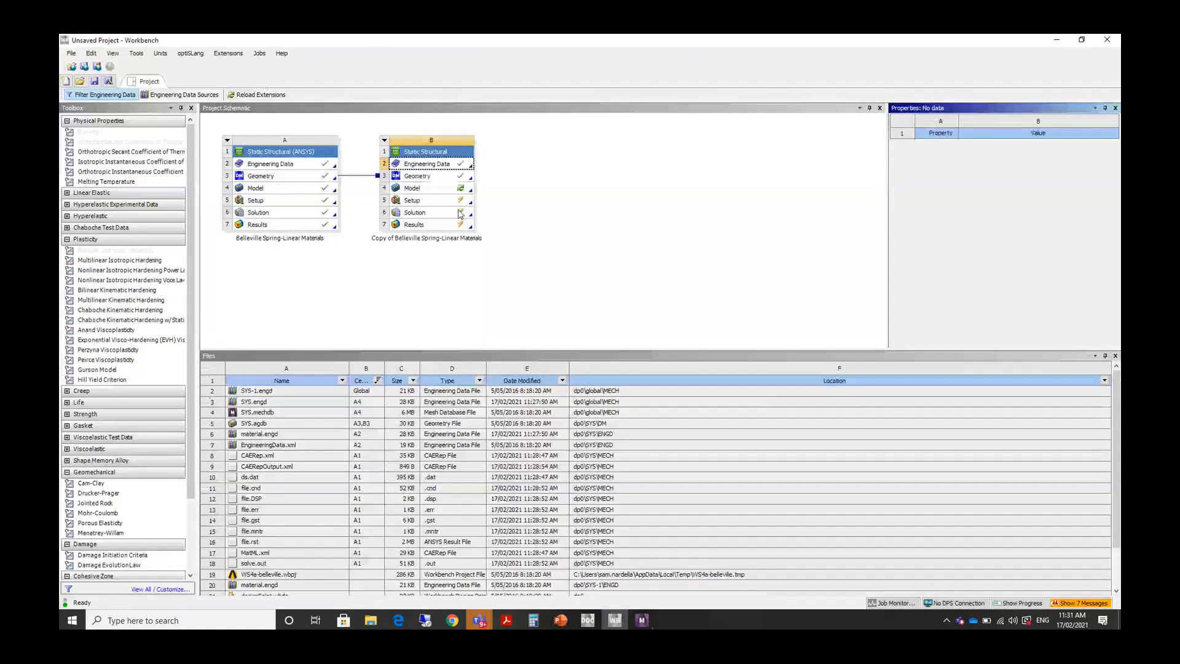
right_click(421, 188)
left_click(462, 320)
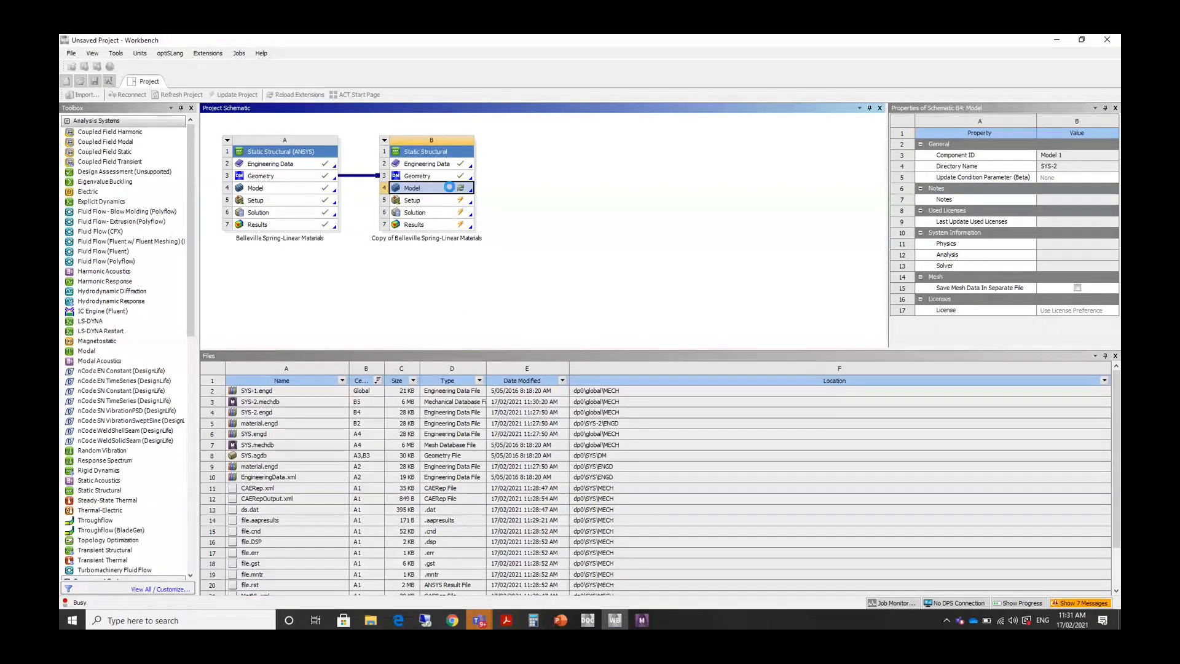
Switch to Mechanical and examine the Equivalent Stress distribution of the linear-material spring from a closer, rotated view.
left_click(641, 620)
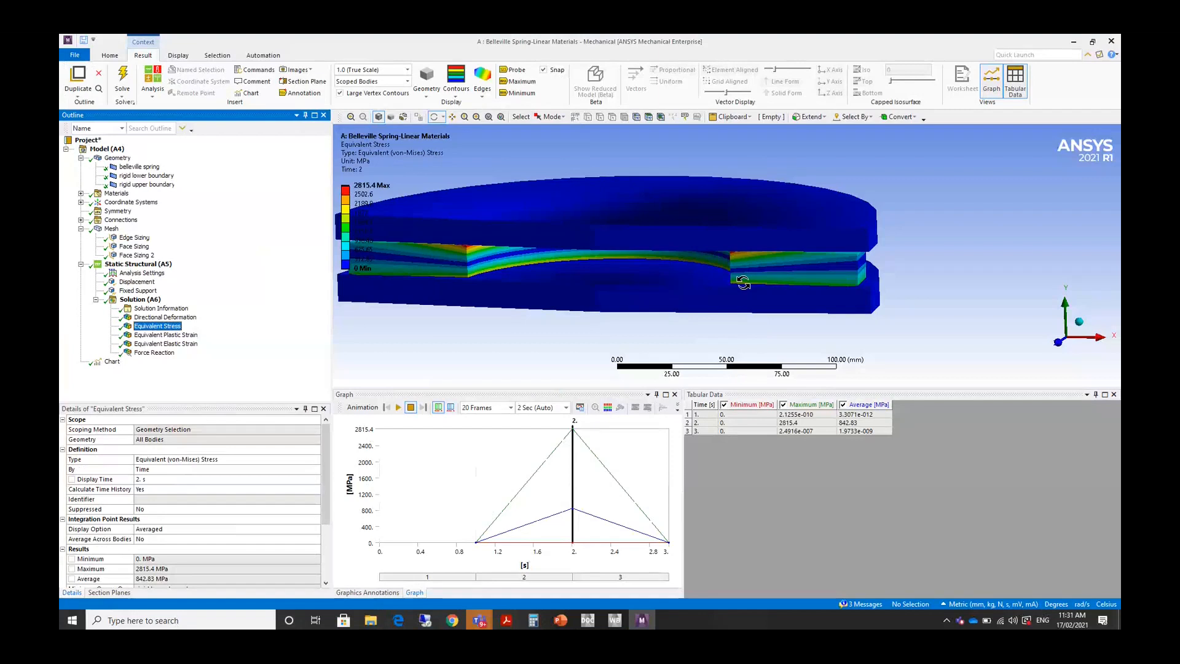
scroll(745, 275, "up", 3)
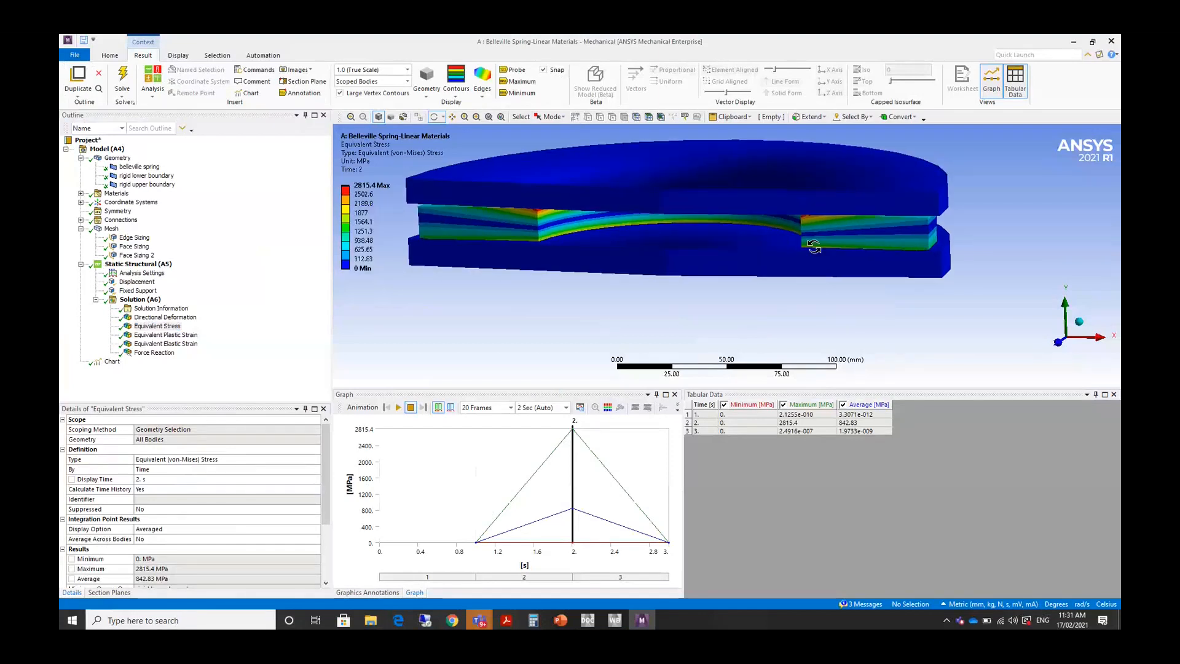
mouse_move(814, 247)
left_mouse_down()
mouse_move(815, 270)
mouse_move(817, 245)
left_mouse_up()
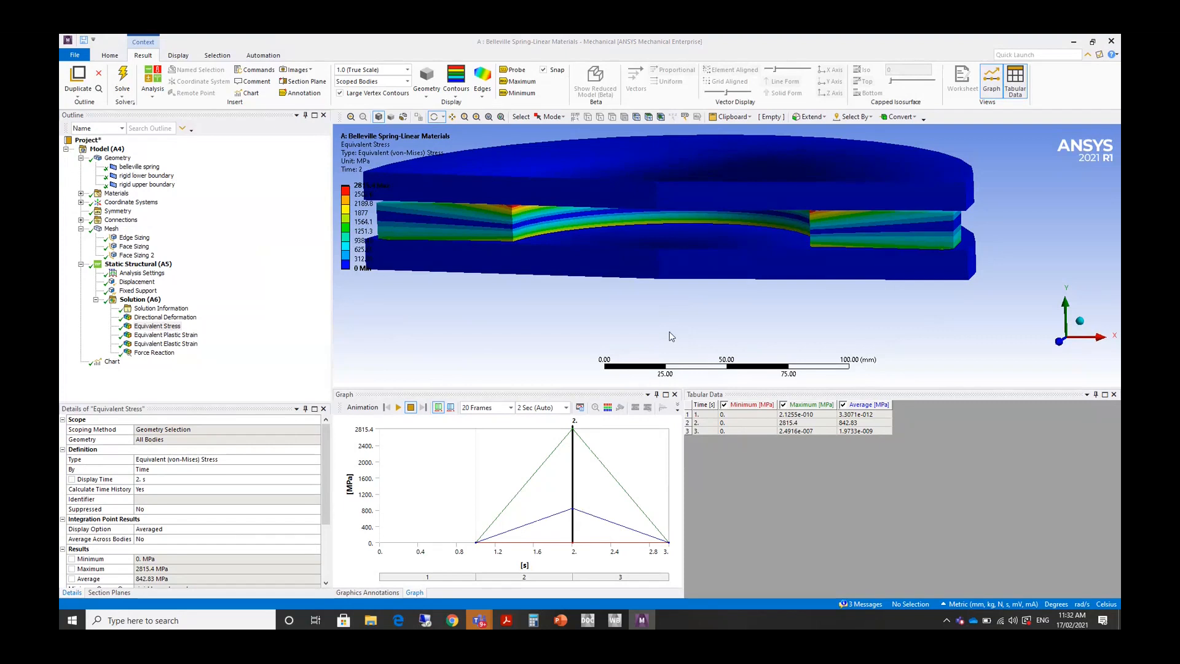
Open the copied system's model in Mechanical and assign Structural Steel 2 to the belleville spring body.
double_click(441, 191)
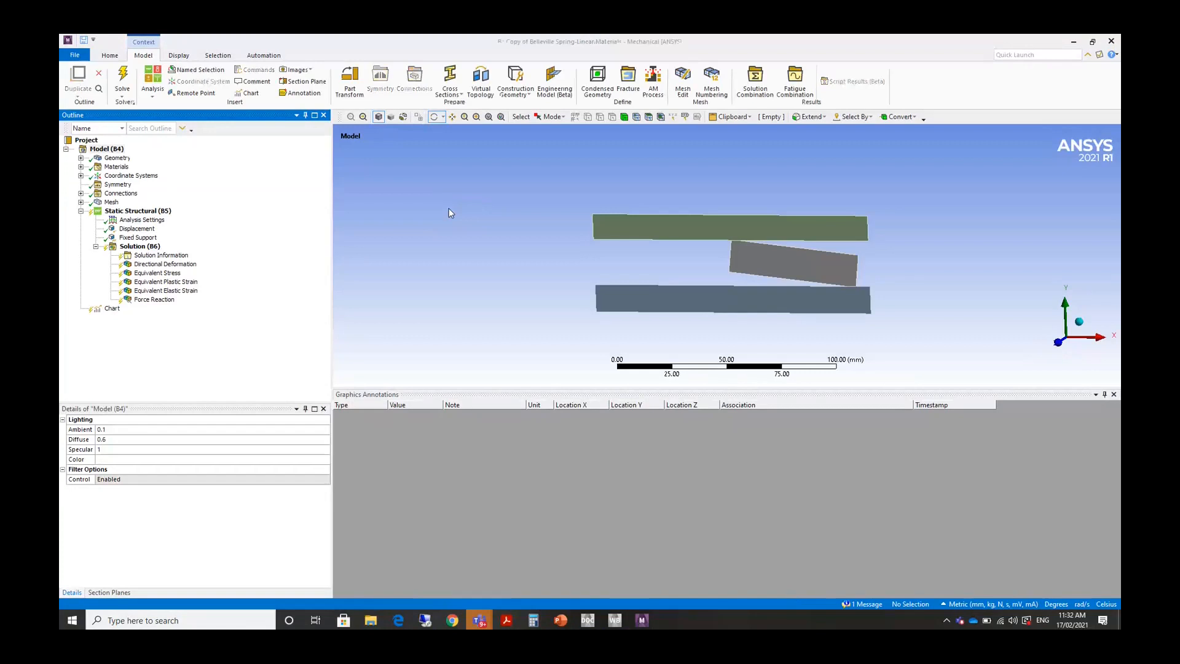
left_click(81, 158)
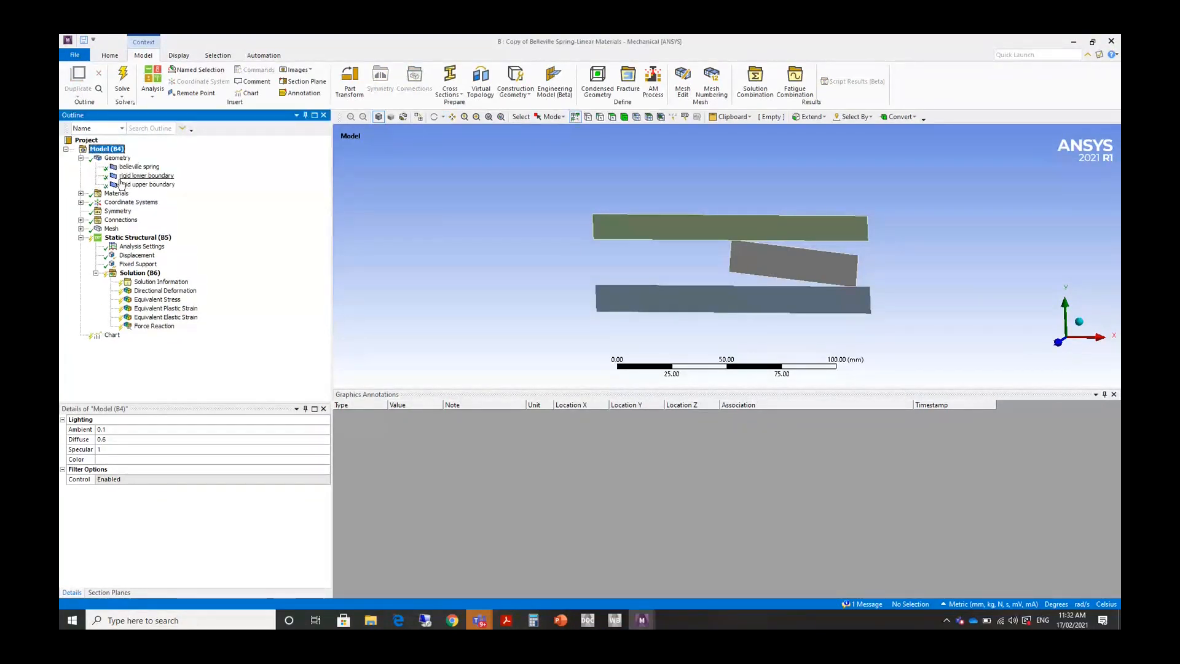
left_click(124, 176)
key("Up")
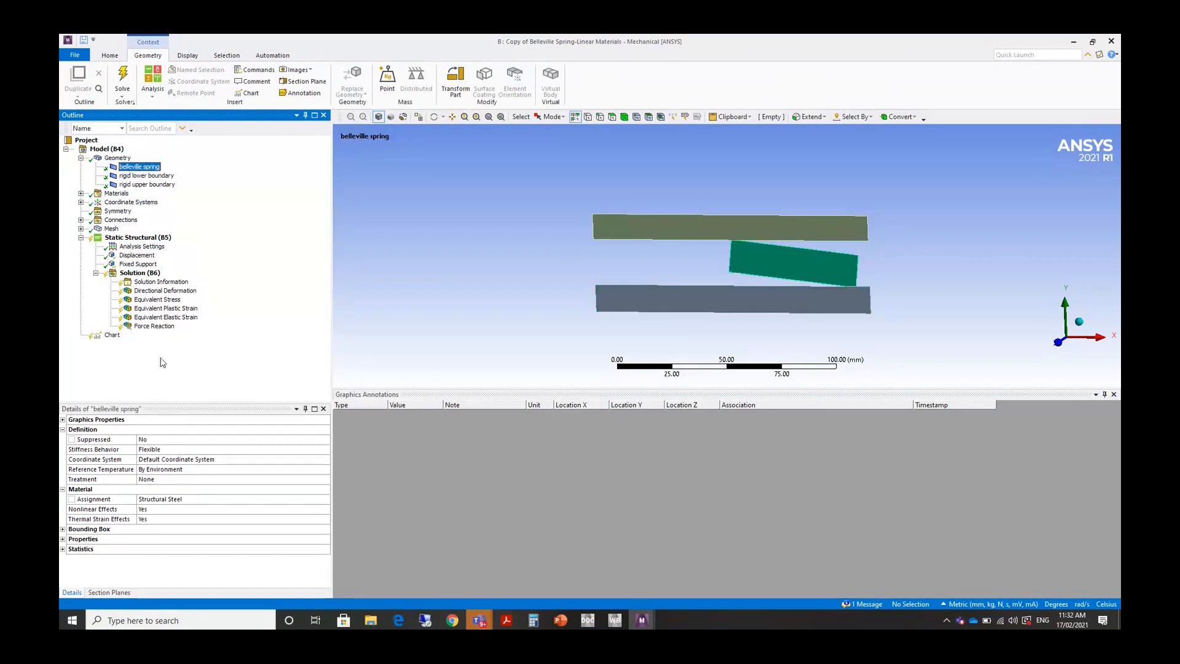
left_click(206, 499)
left_click(325, 499)
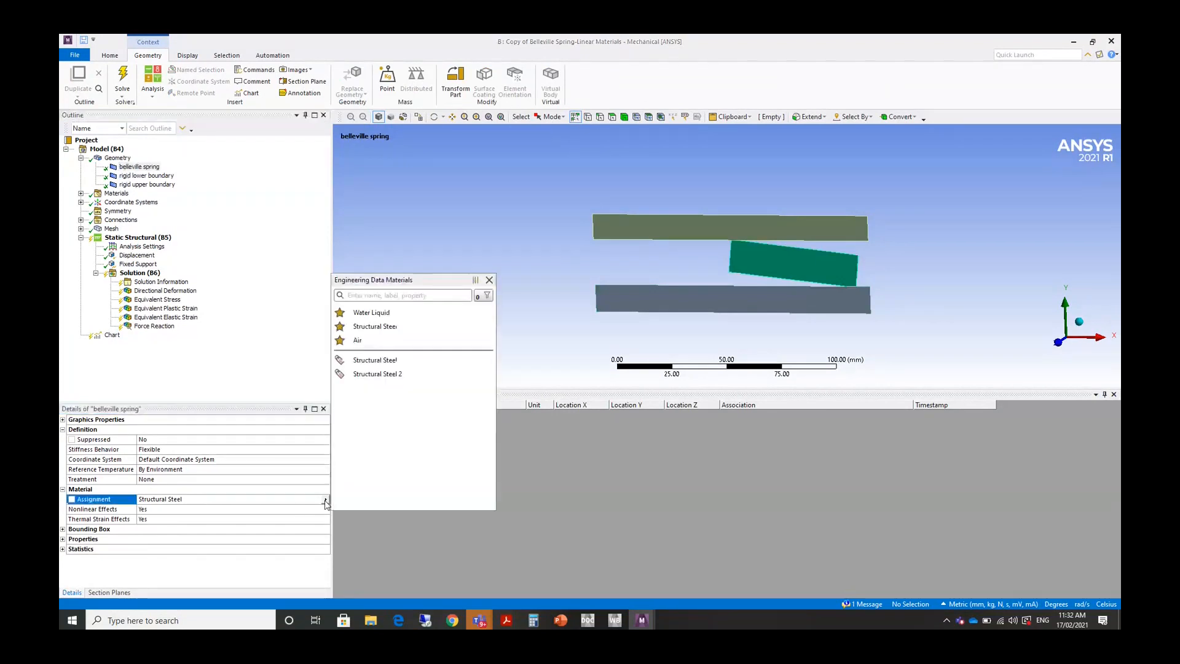
left_click(387, 375)
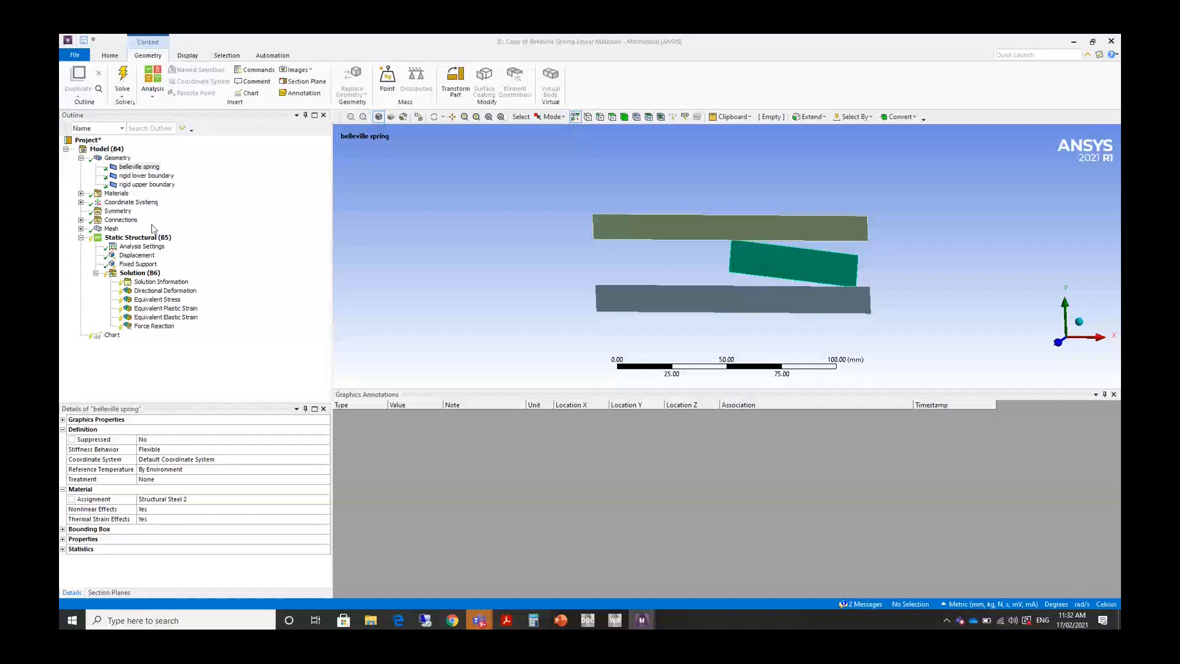
Examine the Analysis Settings step controls for individual load steps and for all three steps selected together.
left_click(142, 246)
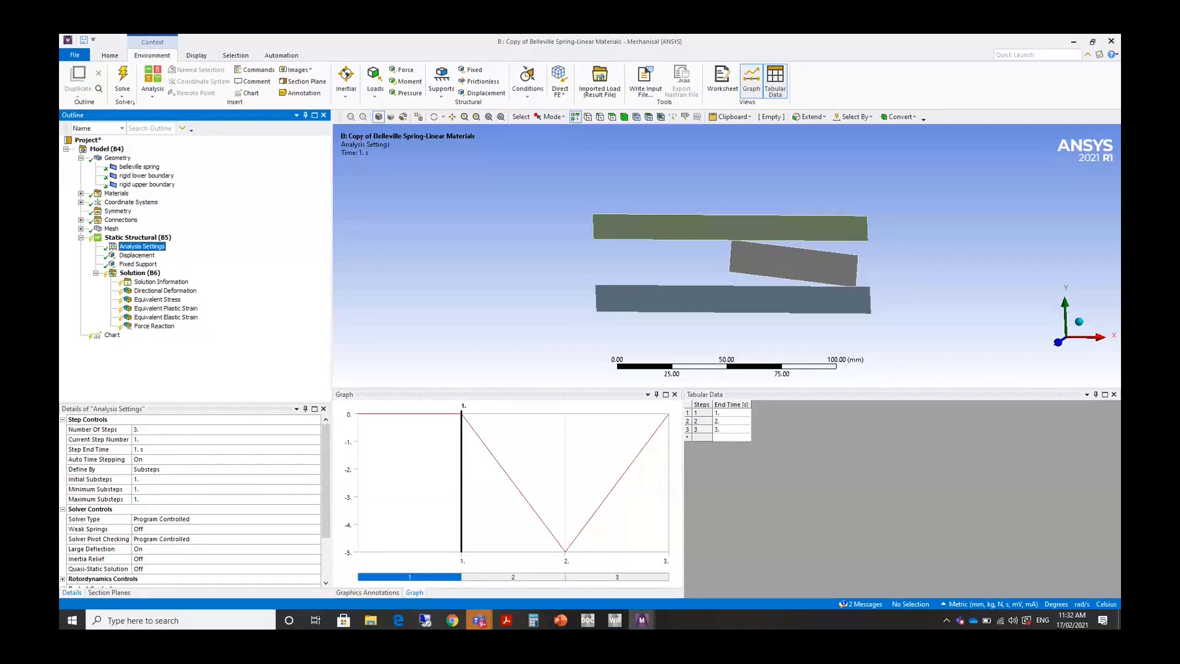
left_click(491, 577)
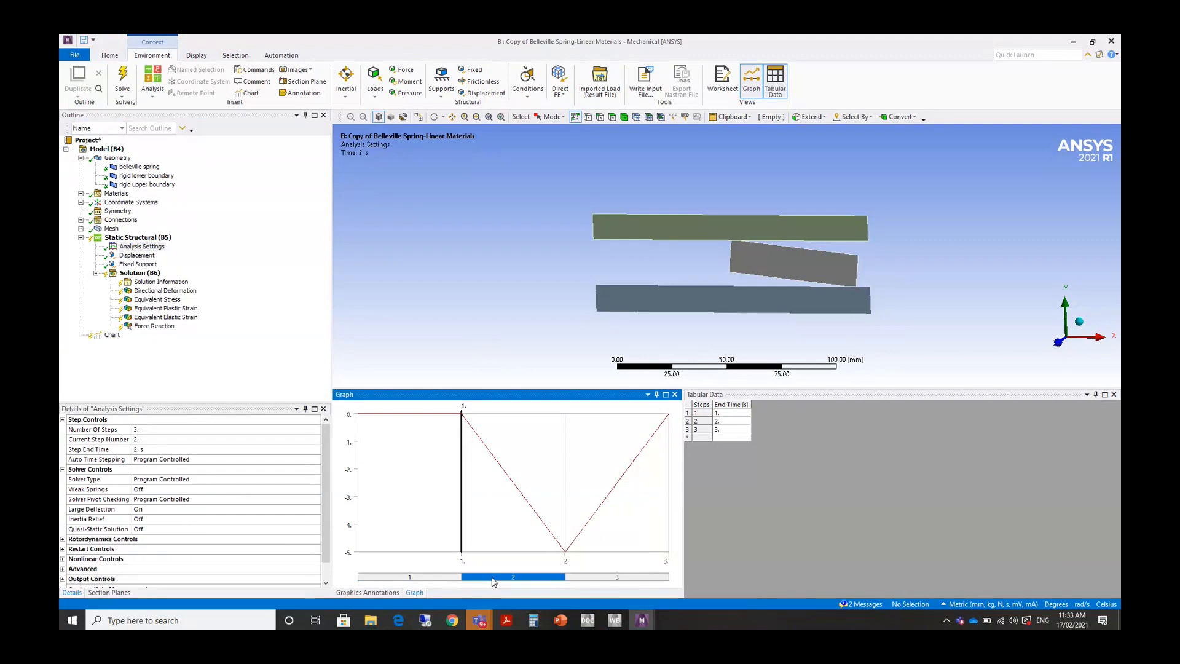
left_click(606, 579)
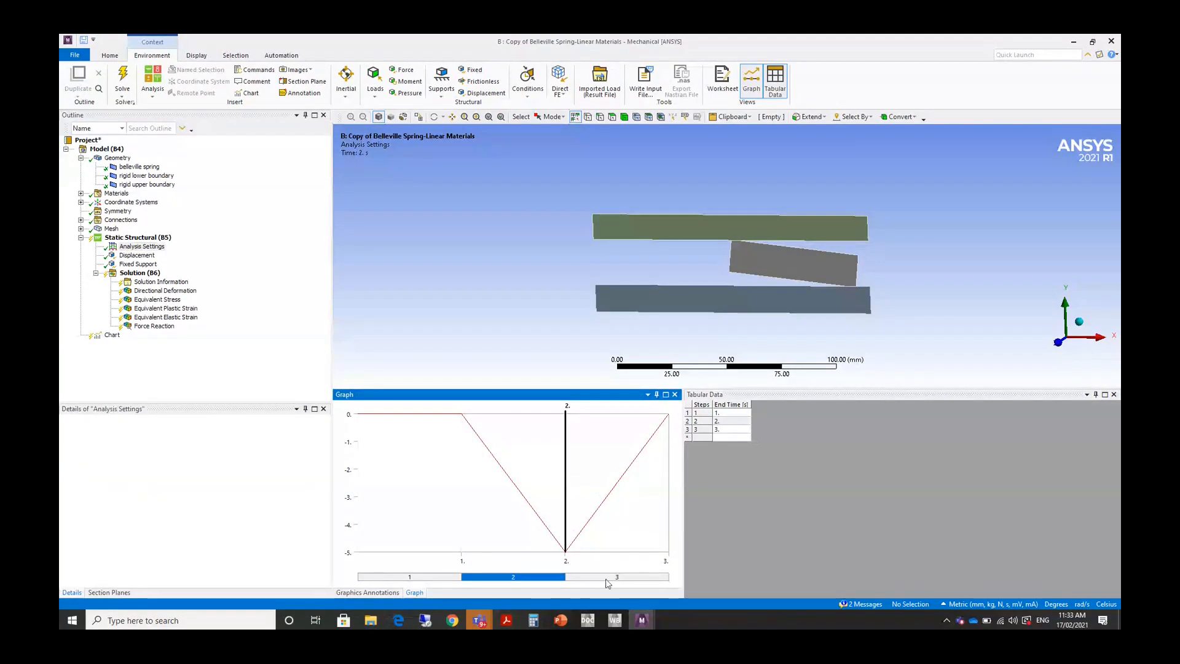
left_click(606, 581, "shift")
left_click(439, 579, "shift")
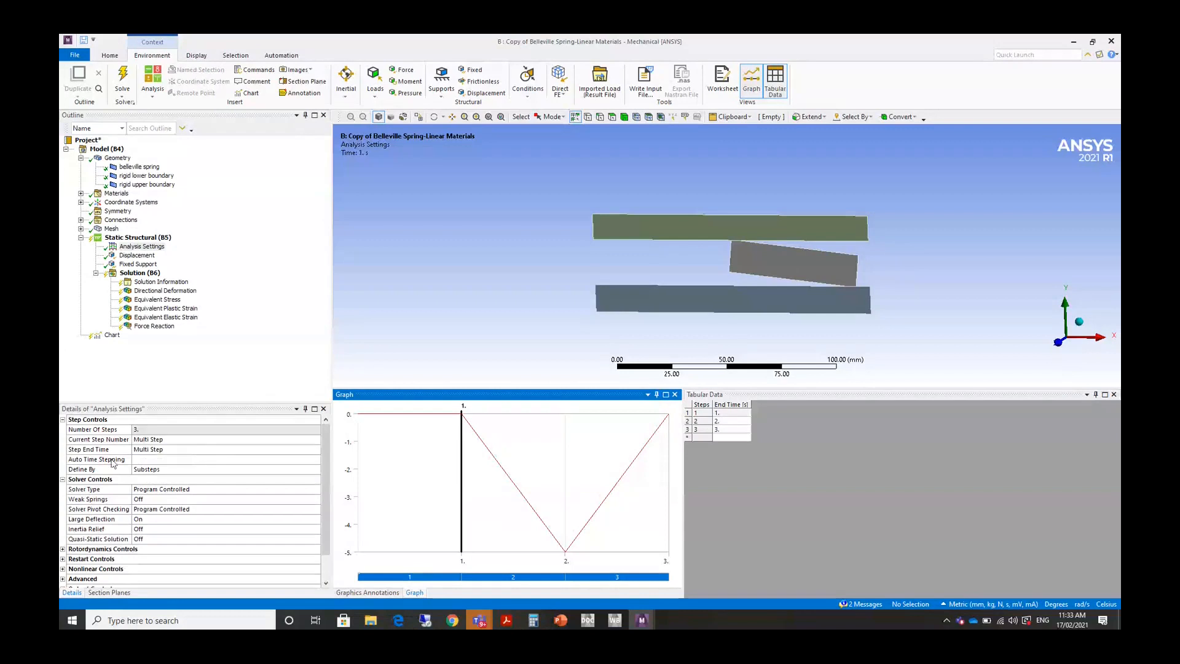
Set load step 1's initial, minimum and maximum substeps to 20, 5 and 40 in the Analysis Settings.
left_click(422, 578)
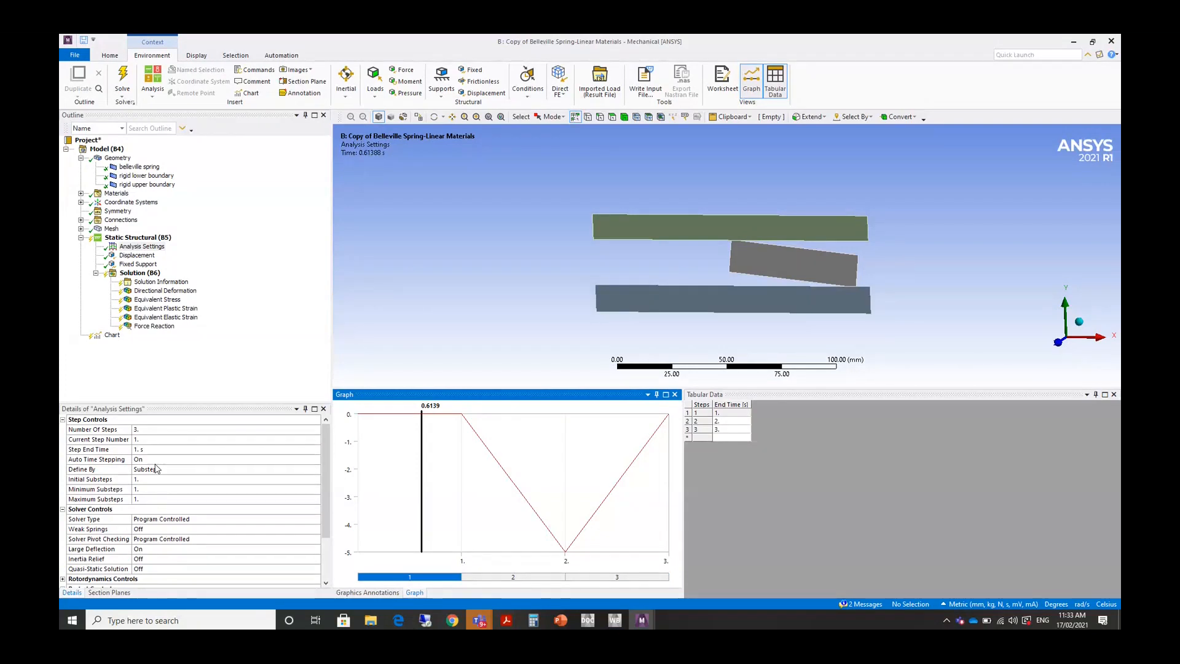
left_click(143, 480)
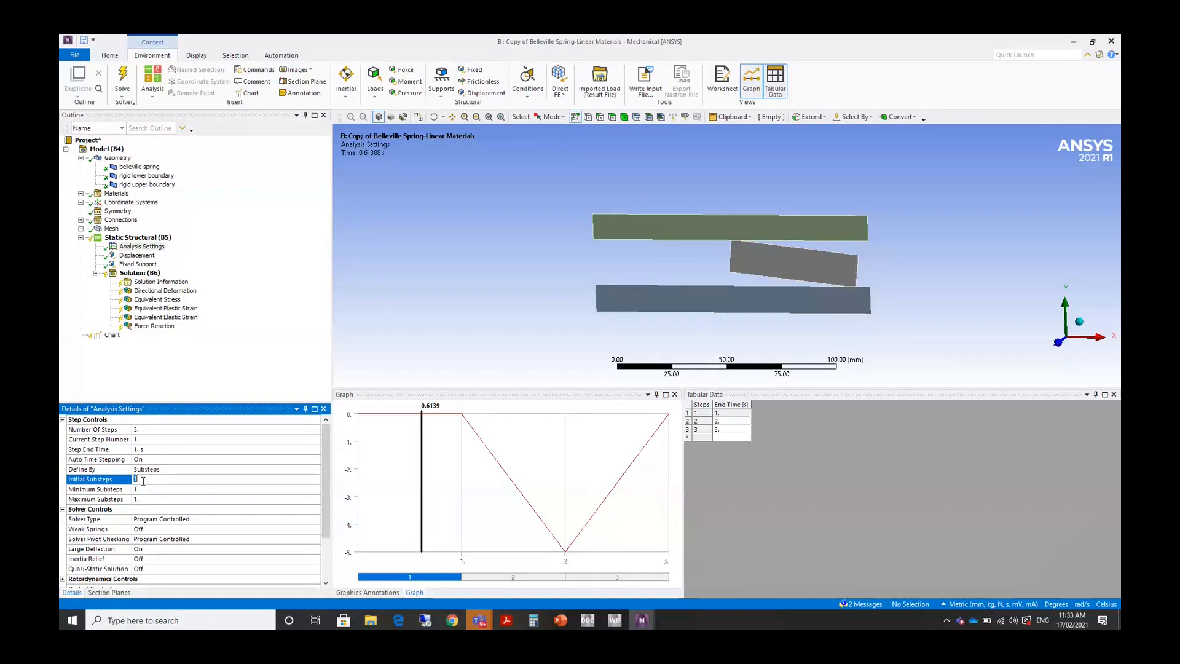
type("20")
left_click(139, 490)
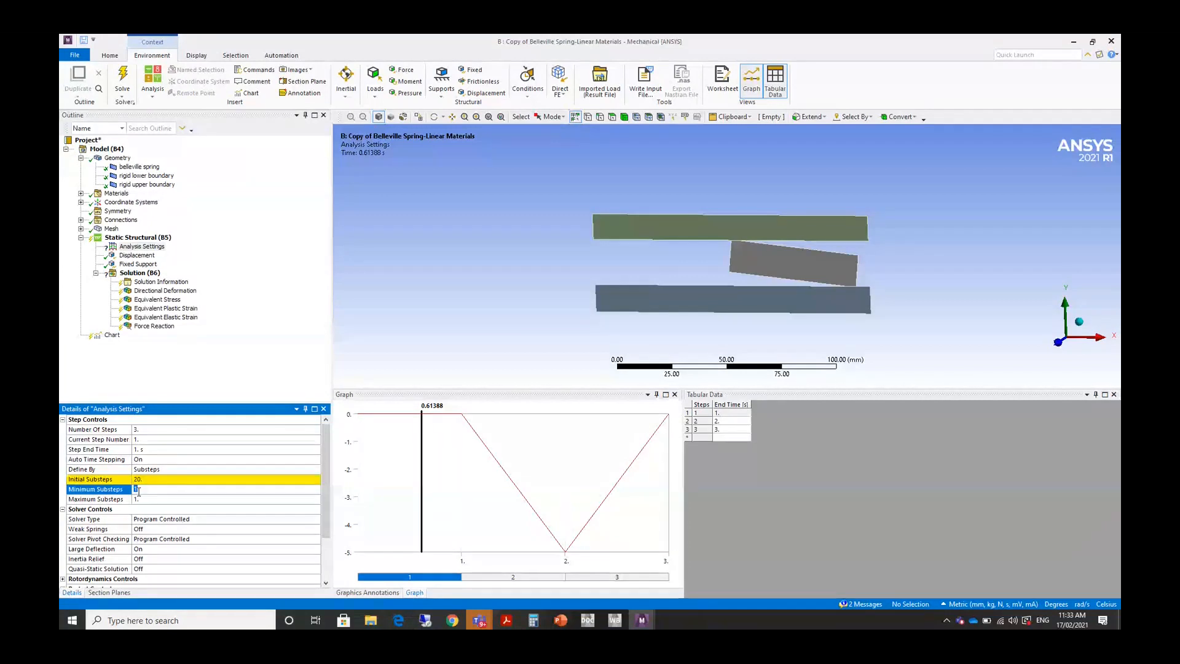
type("5")
left_click(147, 498)
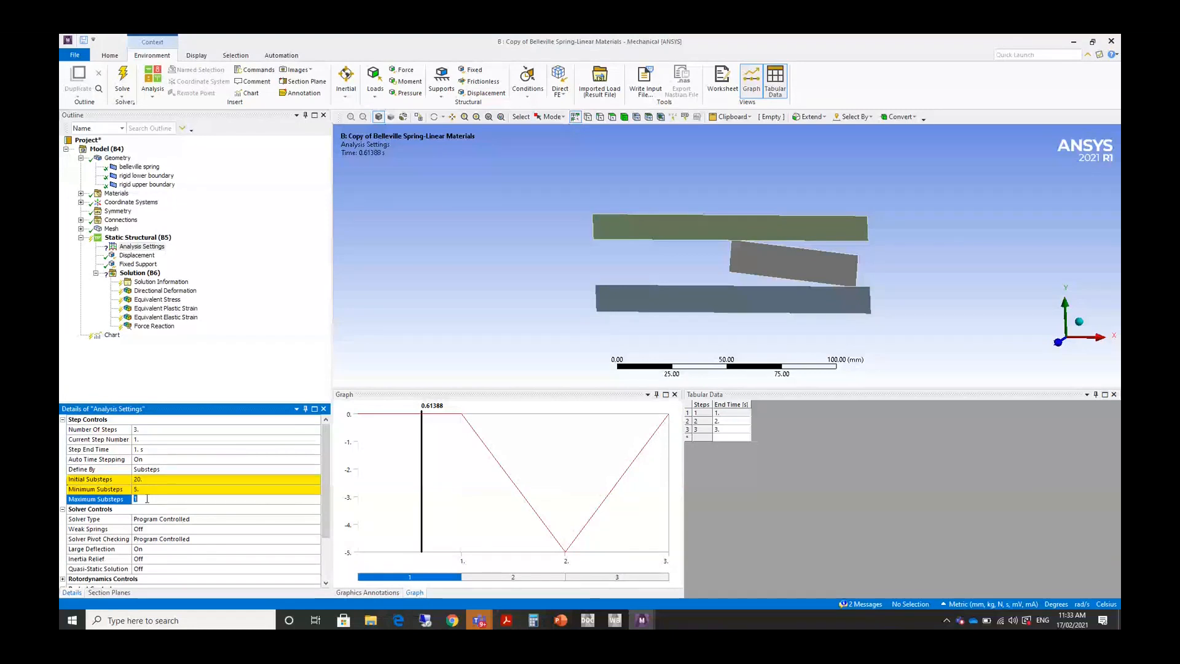
type("40")
key("Return")
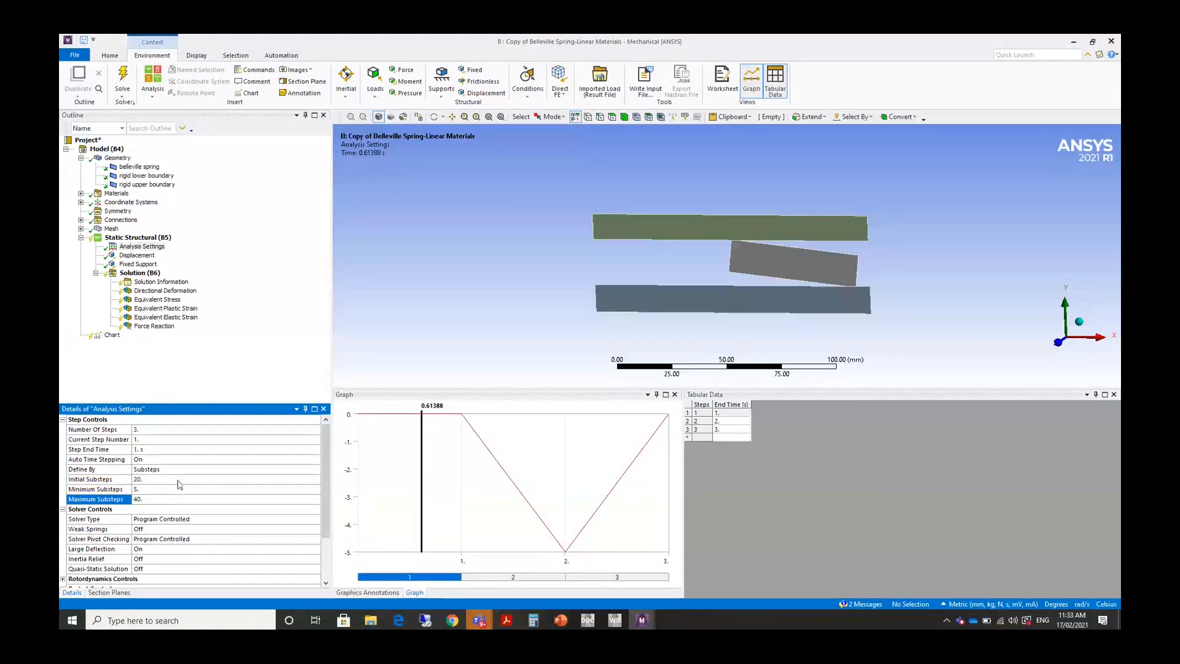
Reset load step 1's initial, minimum and maximum substeps to 1 each in the Analysis Settings.
left_click(141, 282)
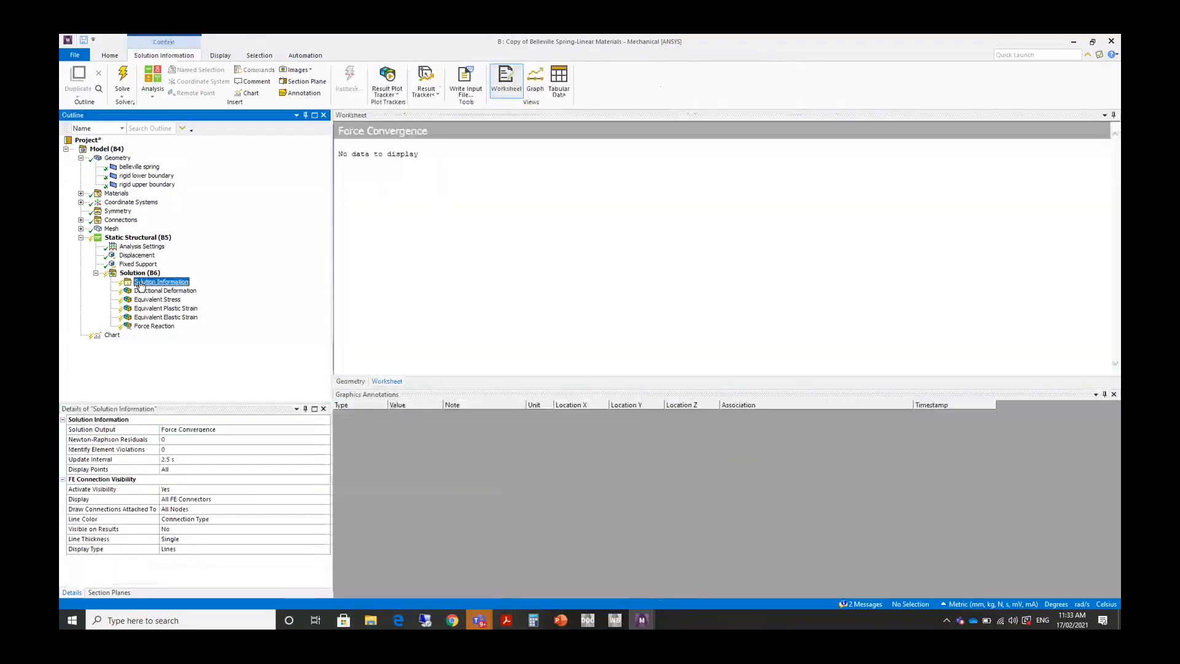
left_click(139, 274)
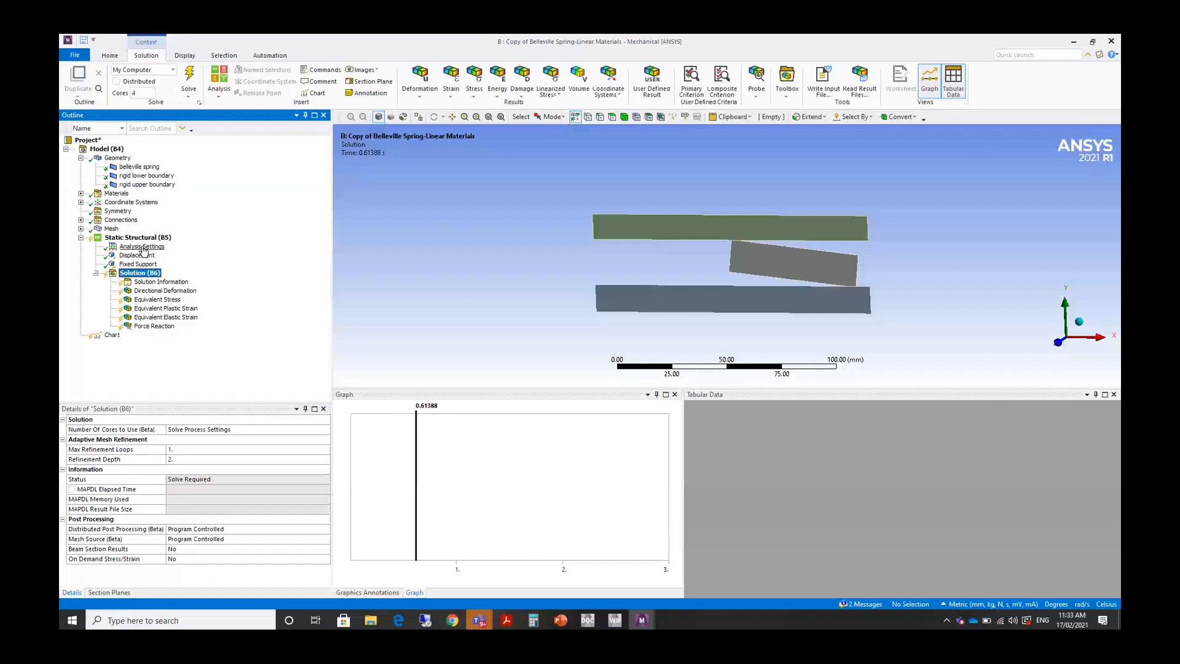
left_click(142, 247)
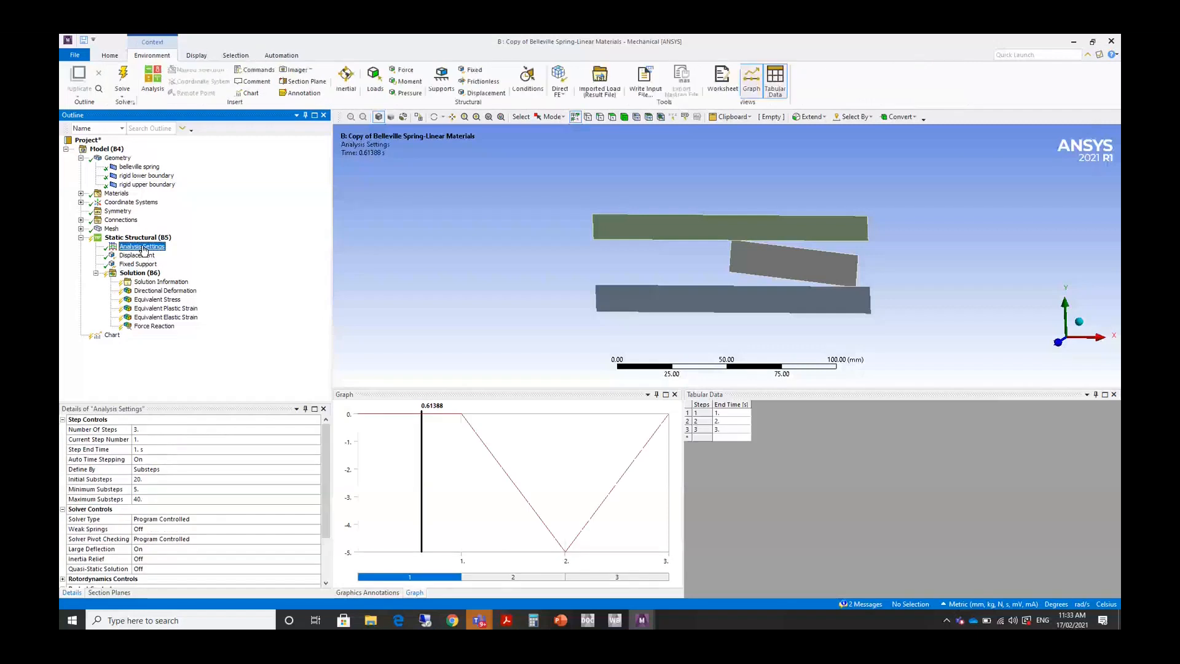
left_click(147, 489)
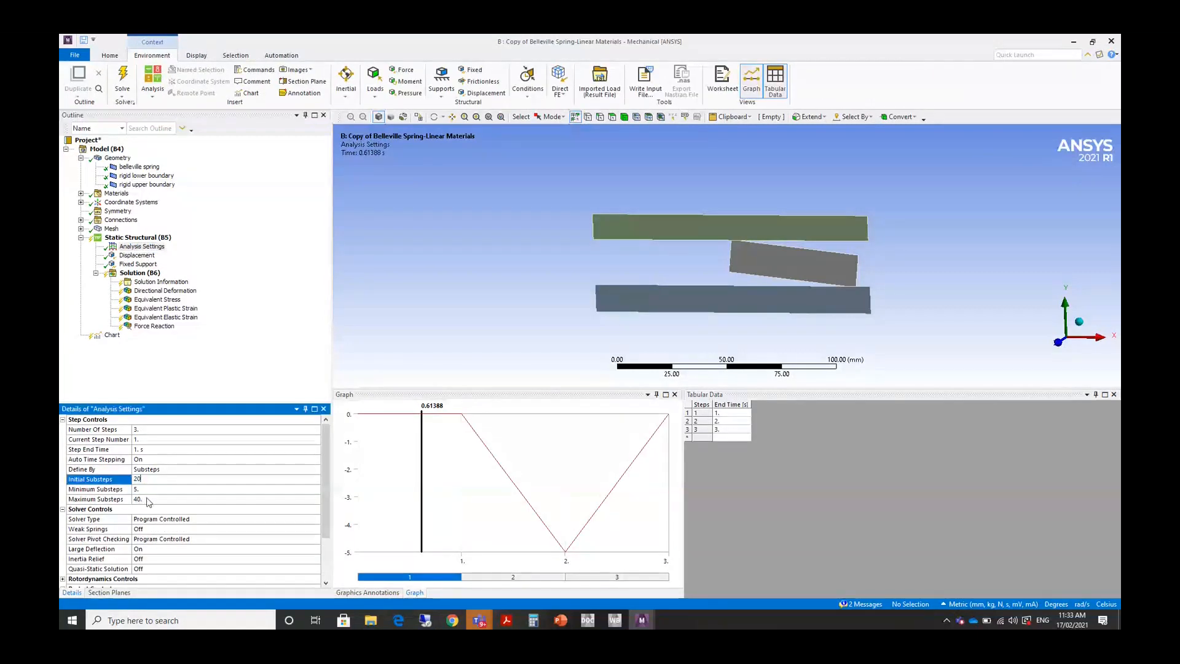
left_click(147, 478)
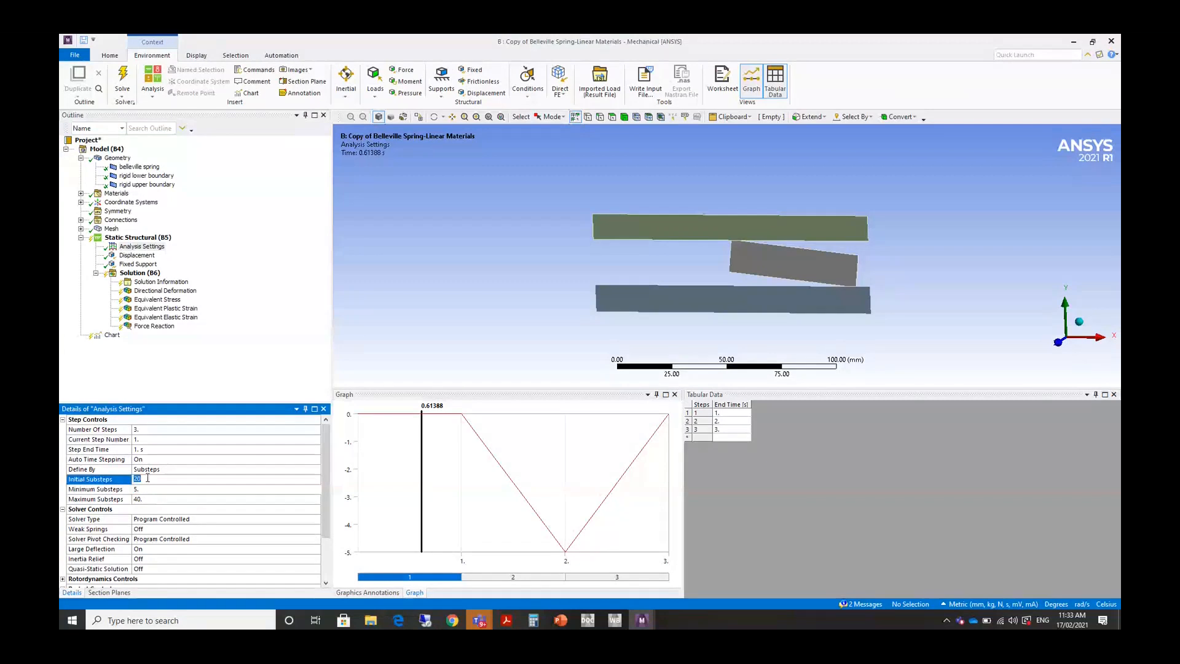
type("1")
left_click(148, 489)
type("1")
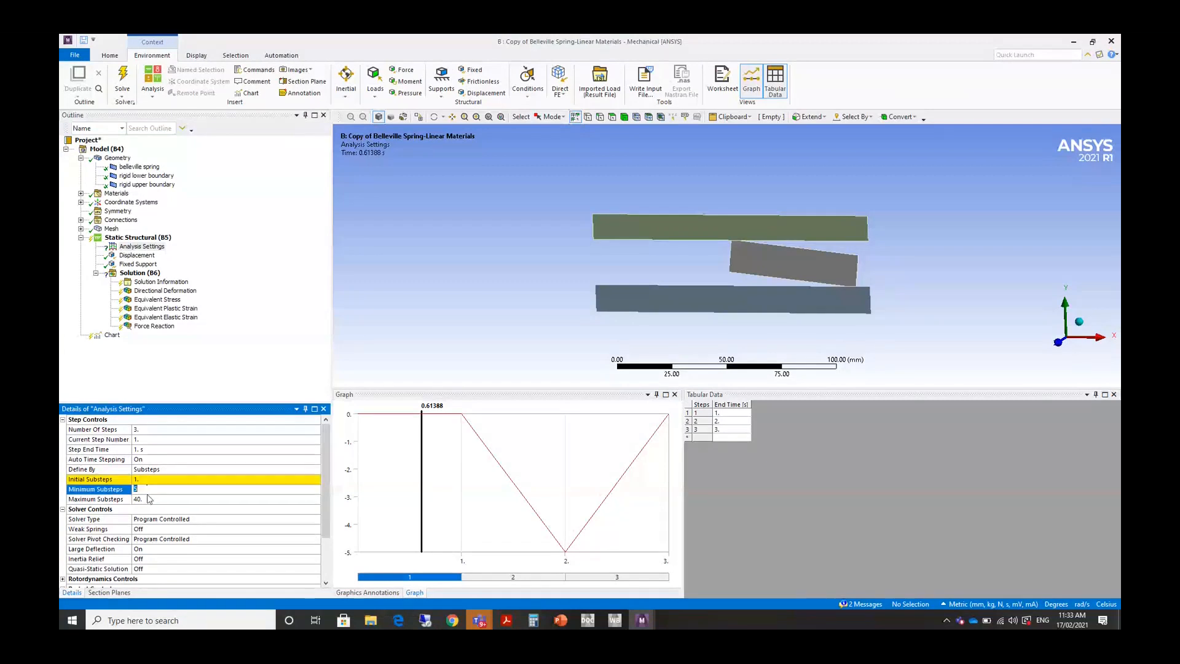
left_click(148, 499)
type("1")
left_click(234, 344)
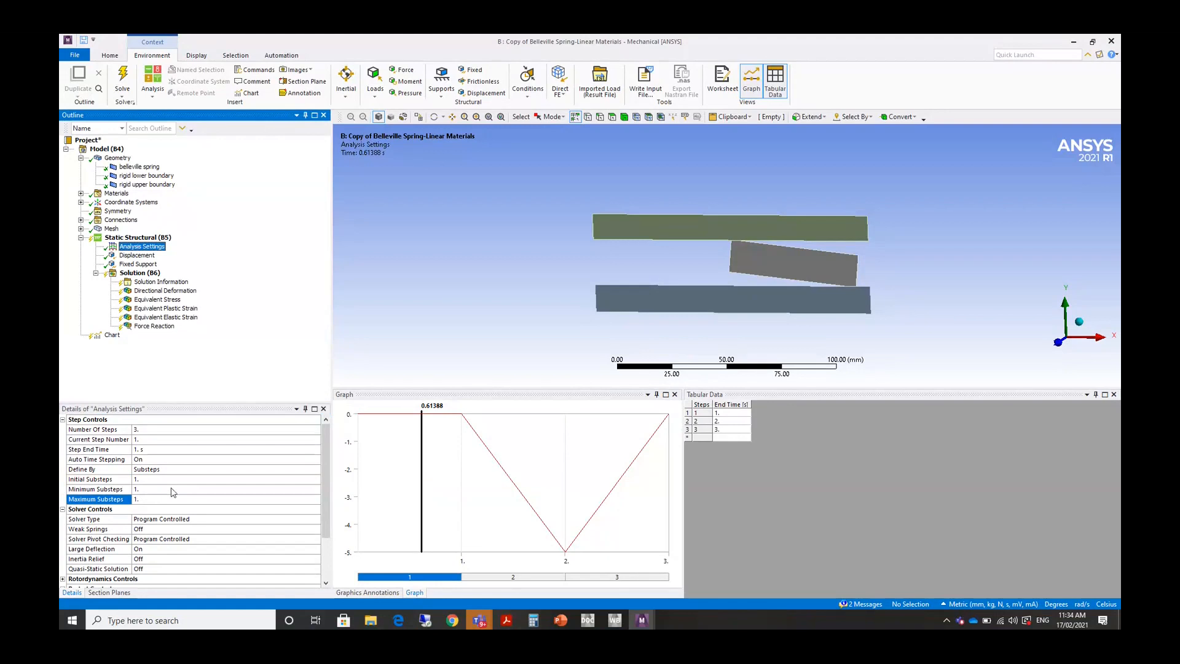
Make load step 2 the current step and turn its Auto Time Stepping on.
left_click(148, 439)
type("2")
left_click(238, 330)
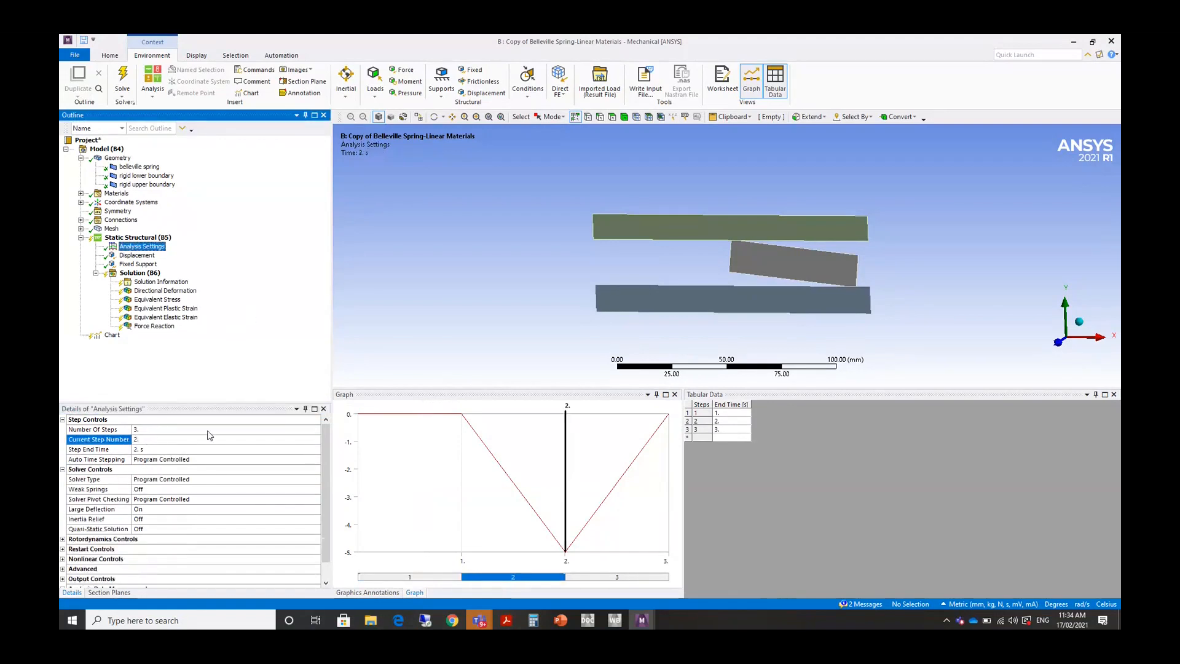
left_click(196, 460)
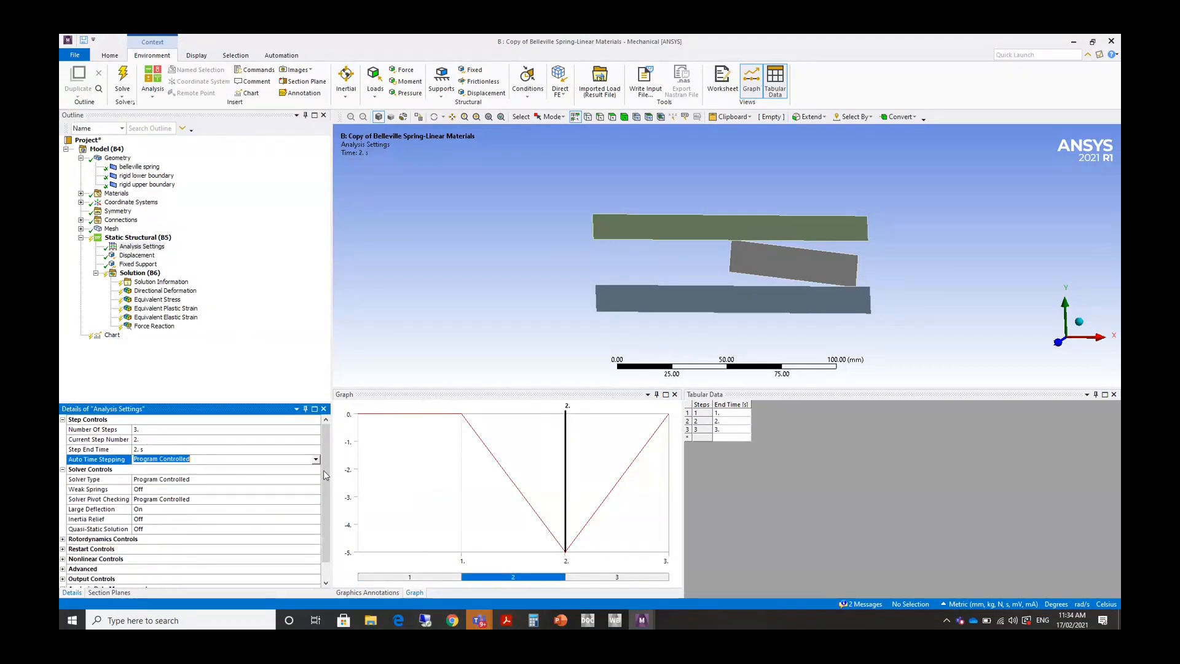
left_click(315, 459)
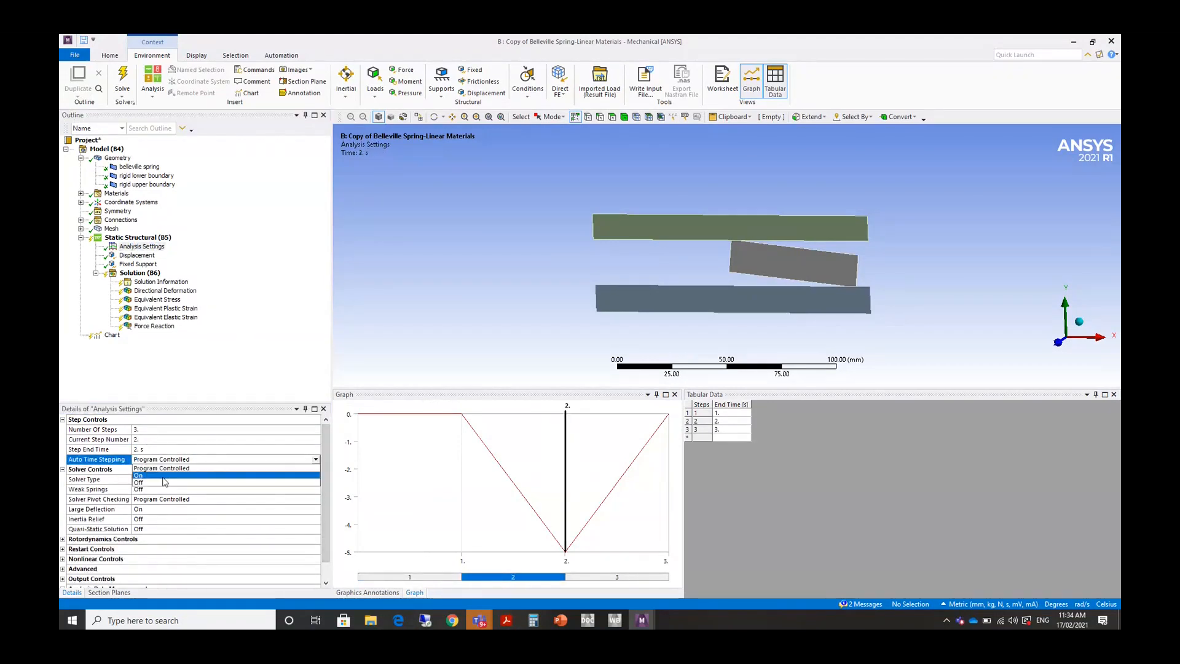
left_click(140, 478)
Set load step 2's initial, minimum and maximum substeps to 20, 5 and 40.
left_click(140, 490)
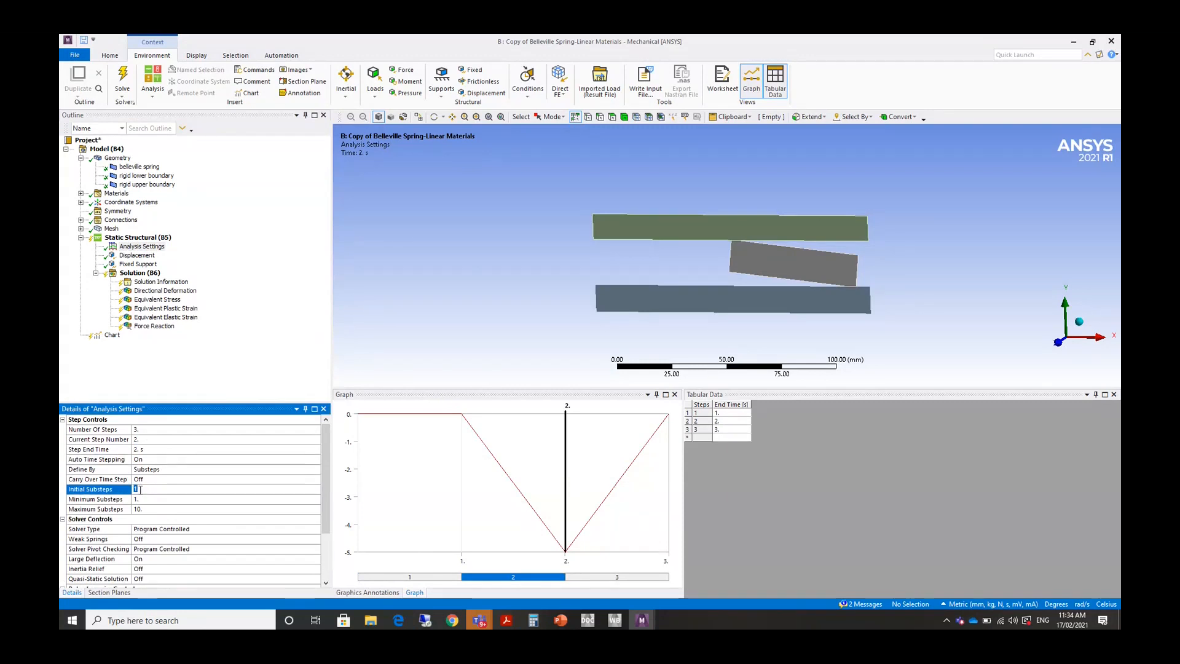
type("20")
left_click(142, 499)
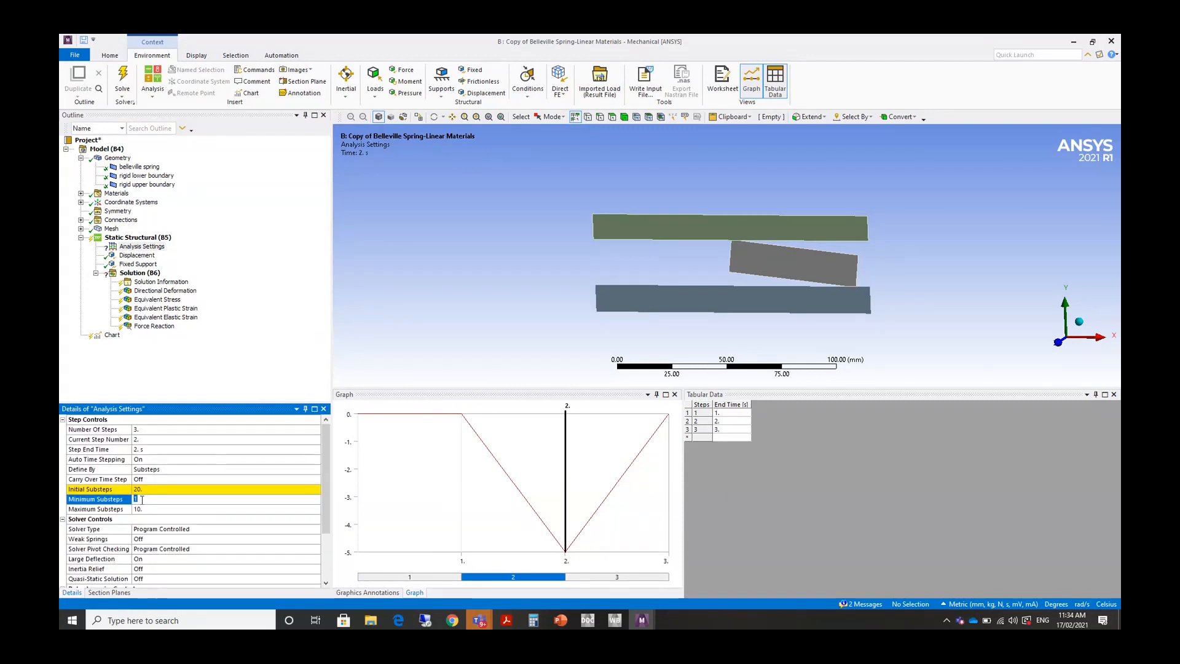
key("BackSpace")
type("5")
left_click(144, 509)
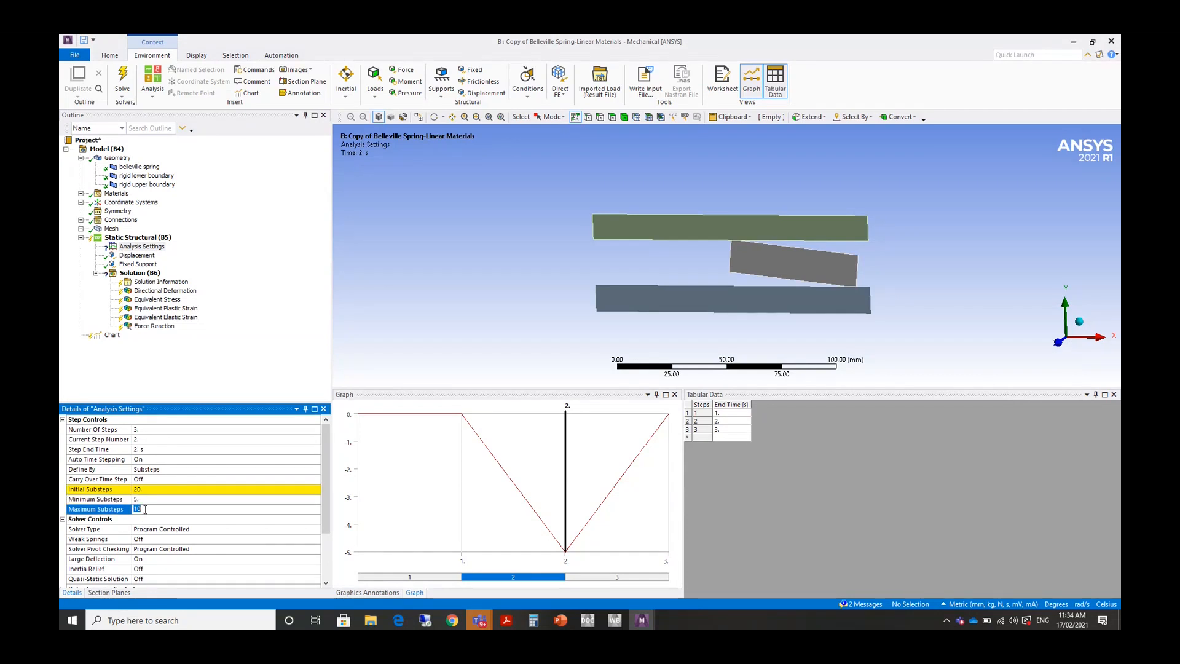
type("40.")
left_click(245, 348)
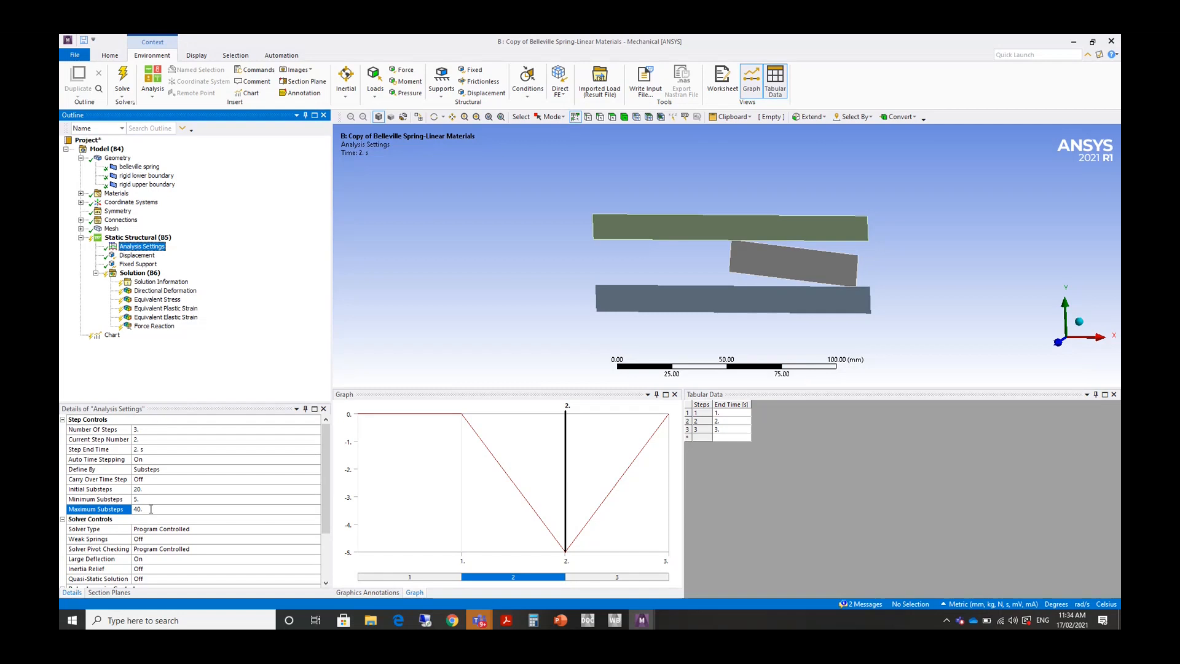
Make load step 3 the current step, keeping its automatic time stepping, and solve the copied spring analysis.
left_click(146, 440)
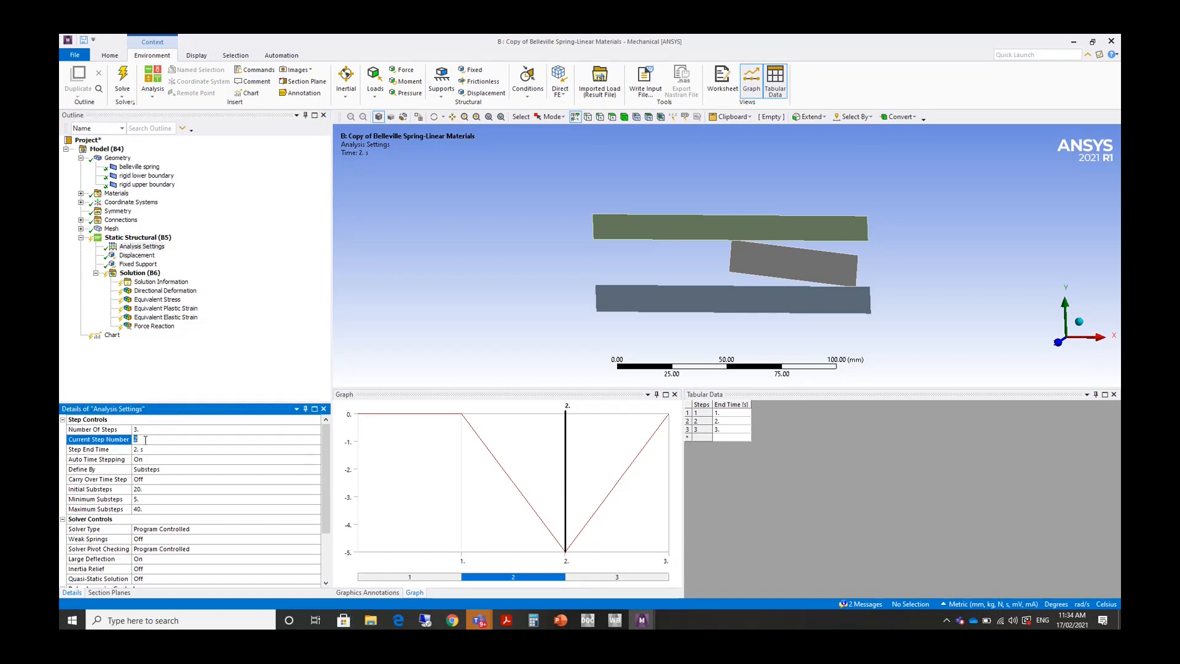
type("3")
left_click(231, 365)
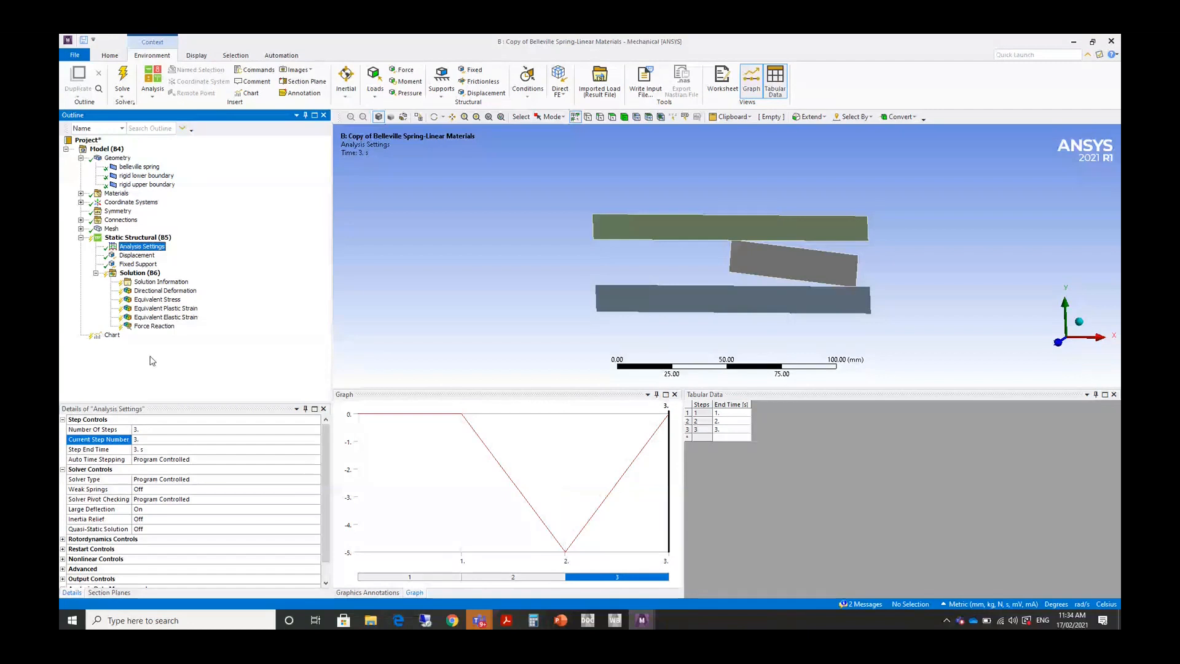
right_click(146, 278)
left_click(163, 293)
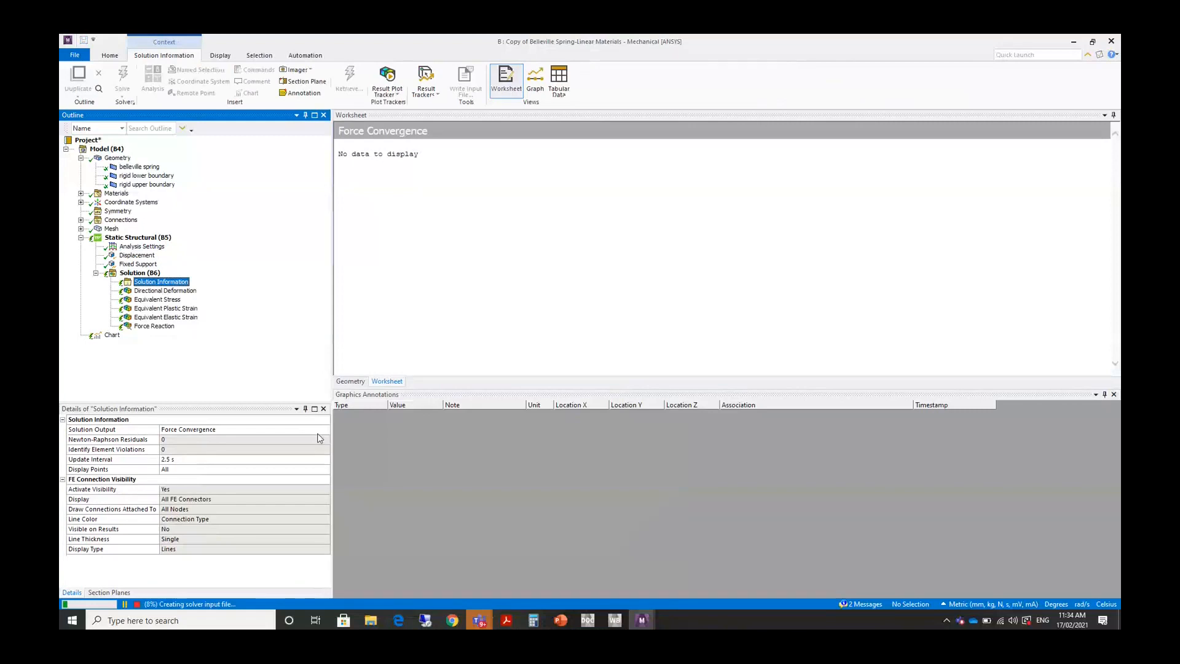
Examine the Time Increment and Time plots in the Solution Information output of the copied analysis.
left_click(325, 429)
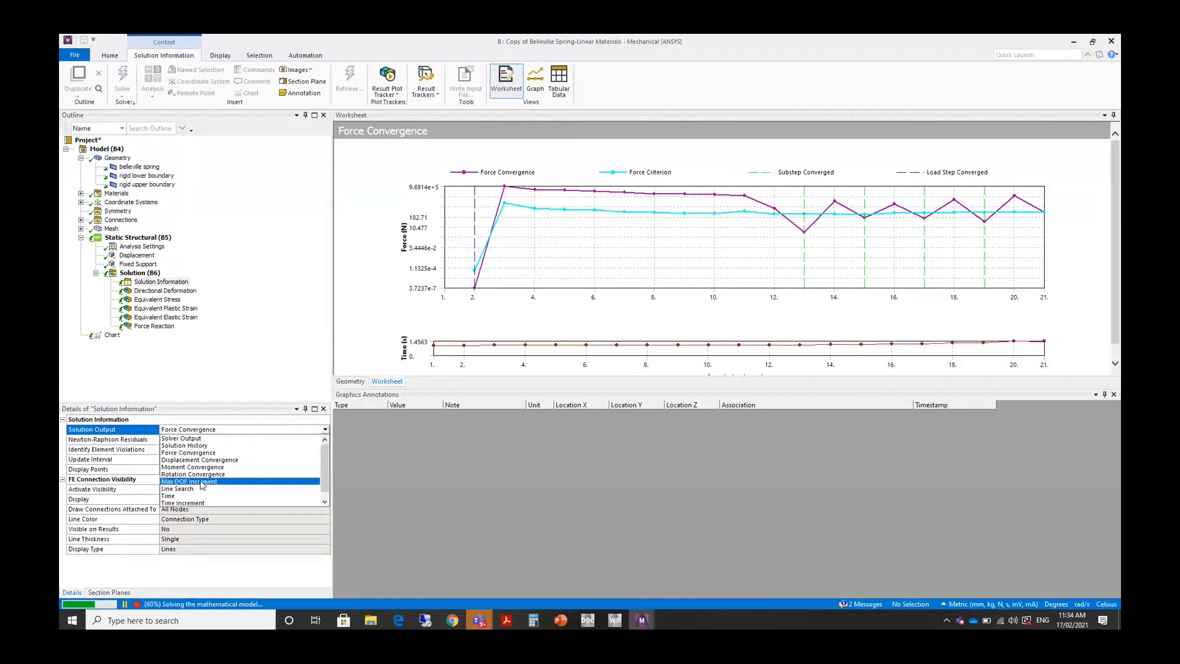
left_click(183, 503)
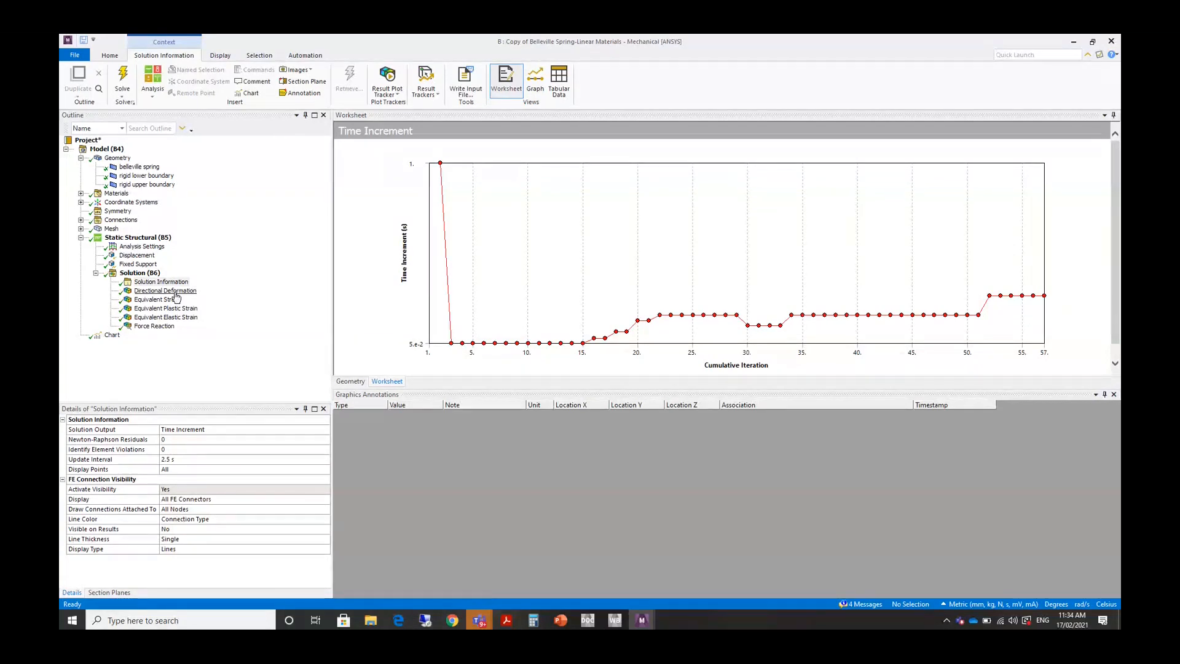
left_click(182, 428)
left_click(183, 429)
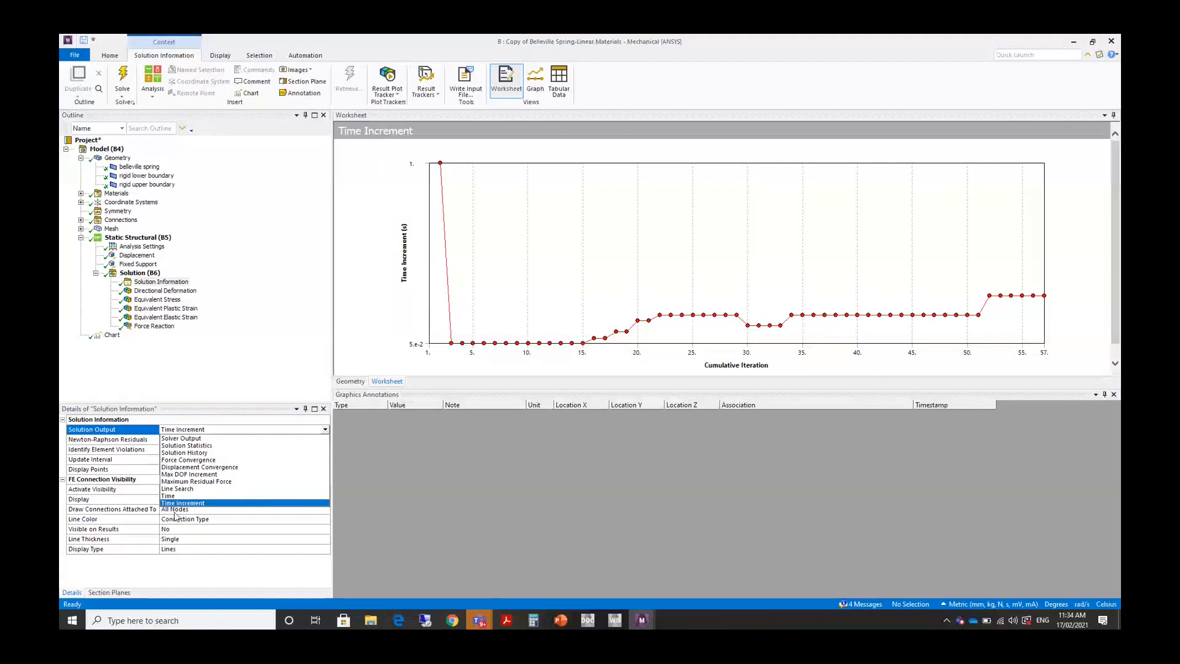
left_click(169, 496)
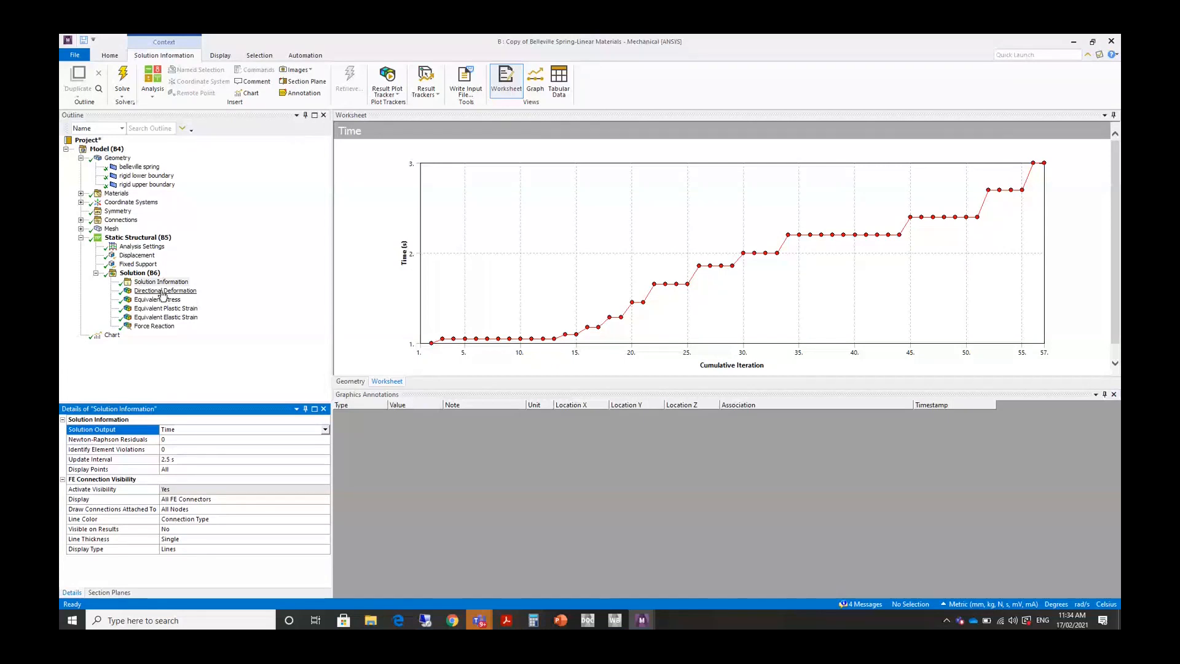
Examine the Directional Deformation result and play the Equivalent Stress animation of the compressed spring.
left_click(163, 290)
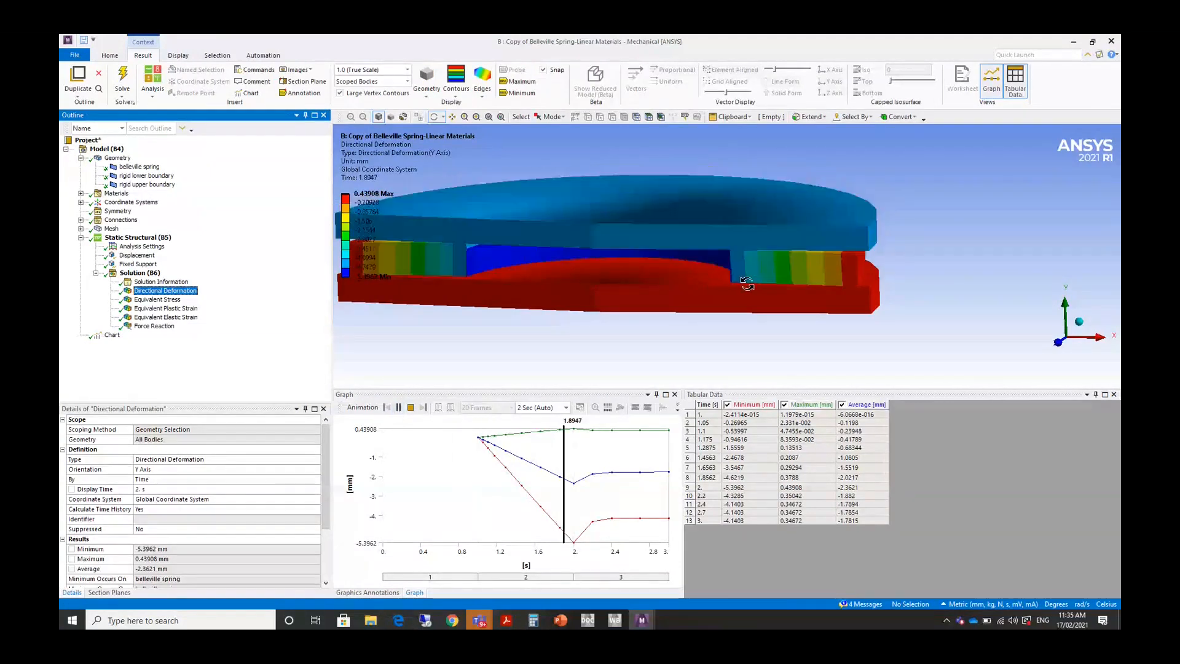
key("Down")
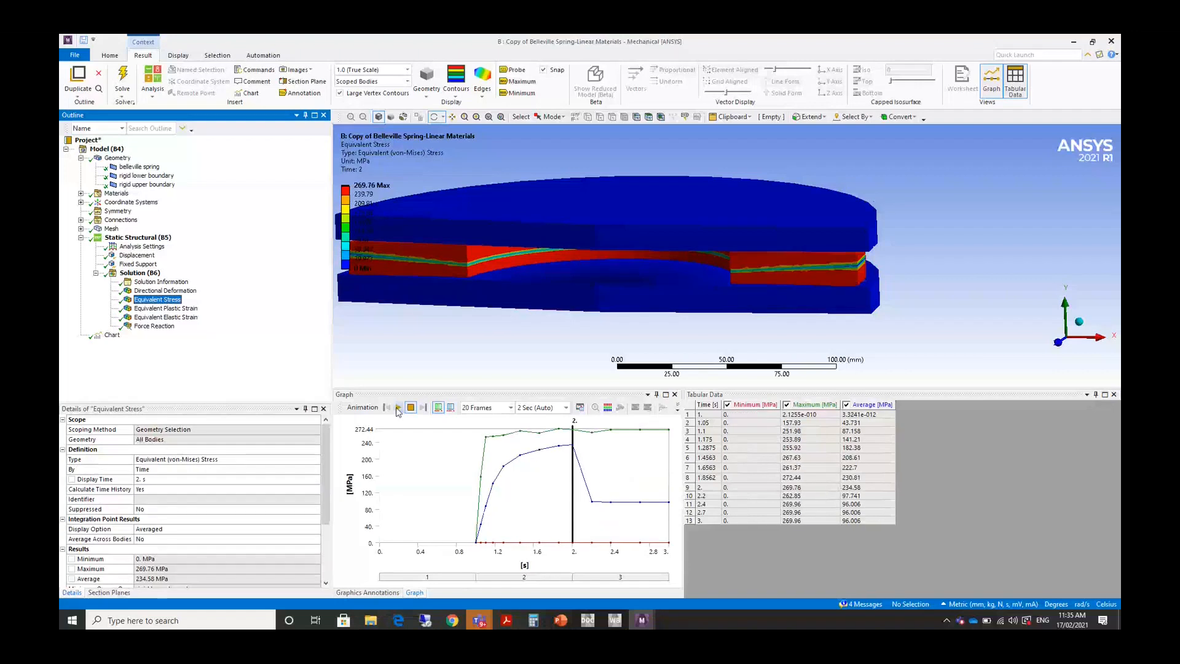
left_click(398, 408)
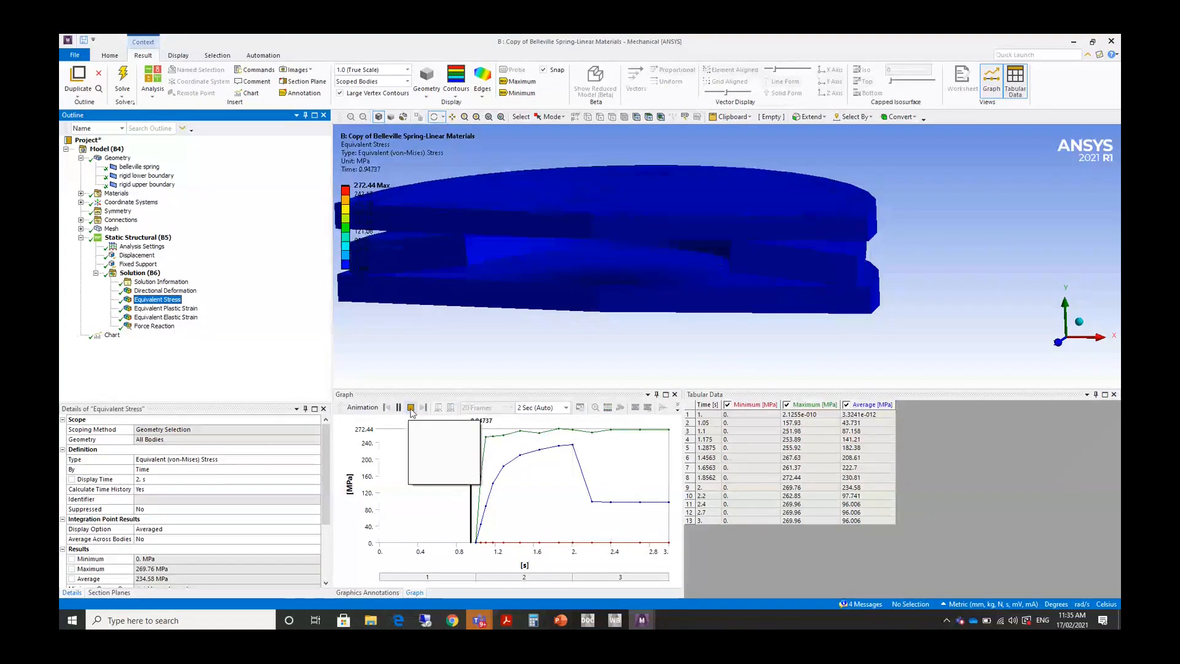
Animate the Equivalent Plastic Strain result of the belleville spring over the load history.
key("Down")
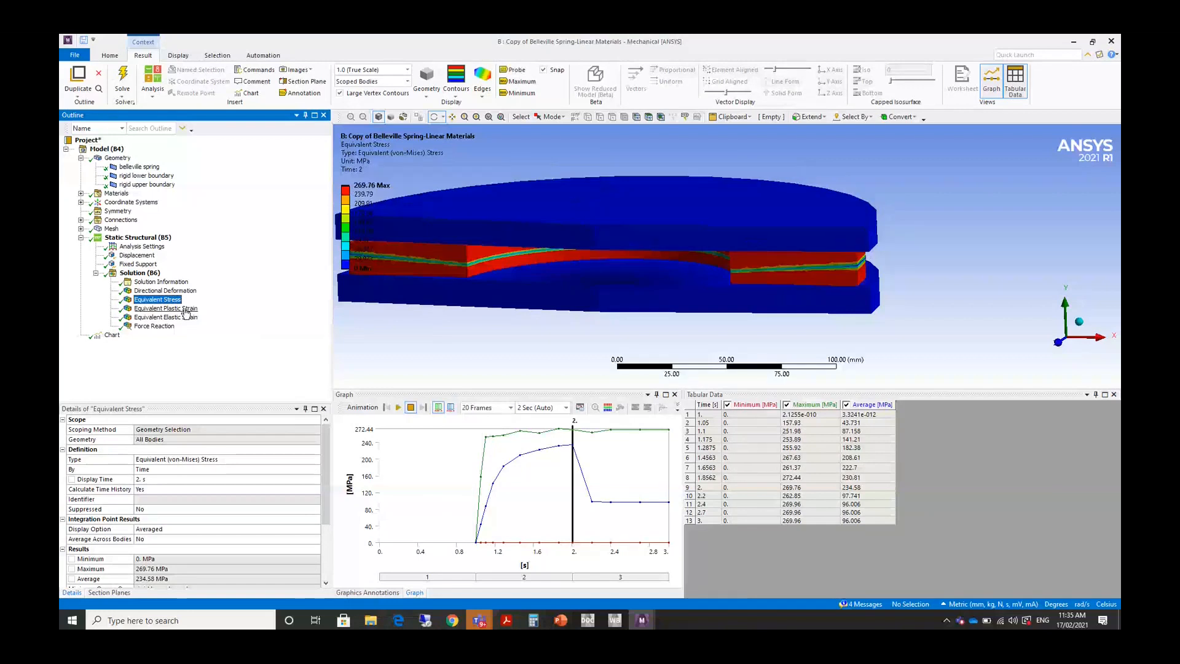
left_click(397, 407)
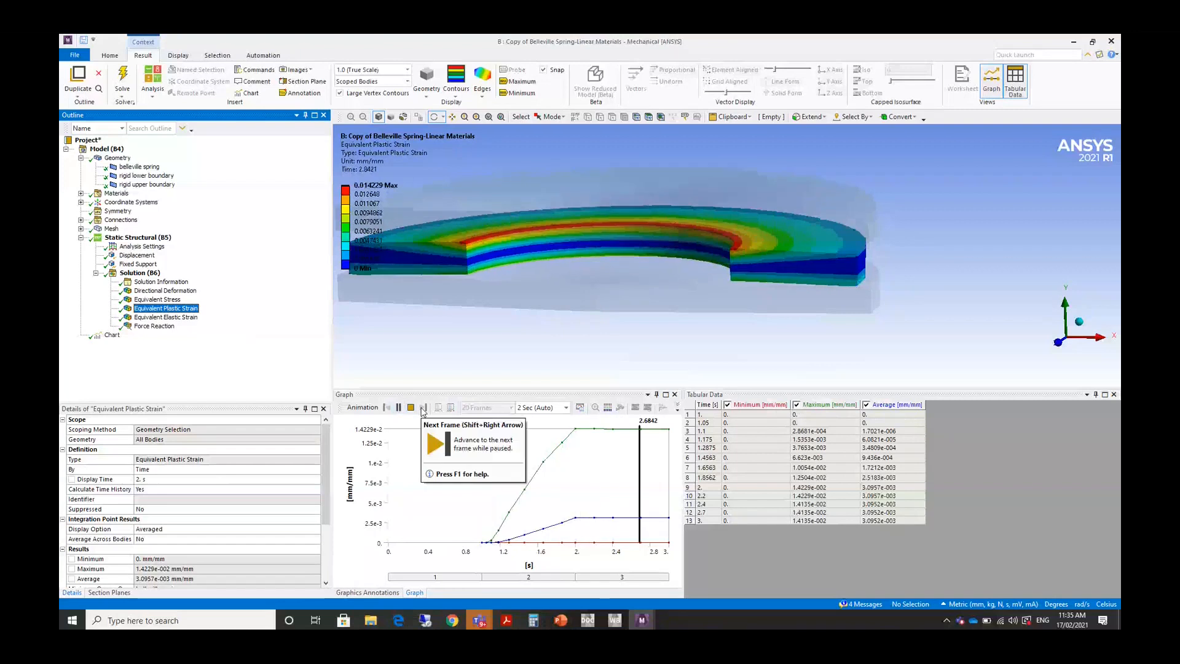
left_click(410, 407)
Animate the Equivalent Elastic Strain result and display the Force Reaction at the fixed support.
left_click(166, 317)
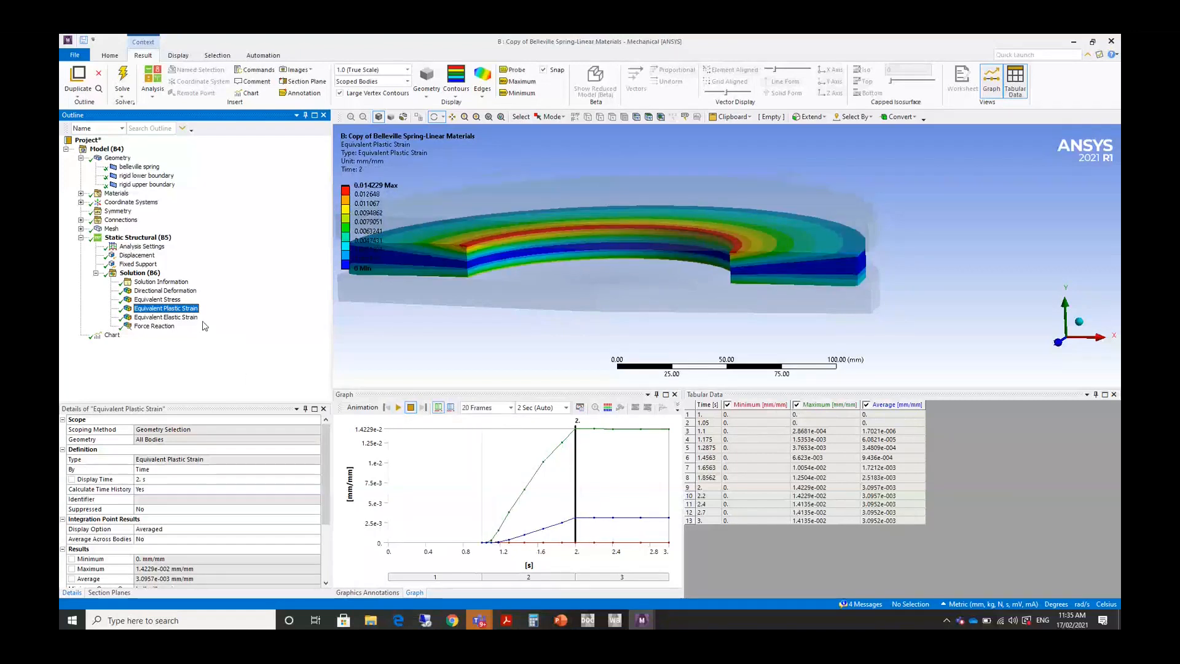
left_click(398, 408)
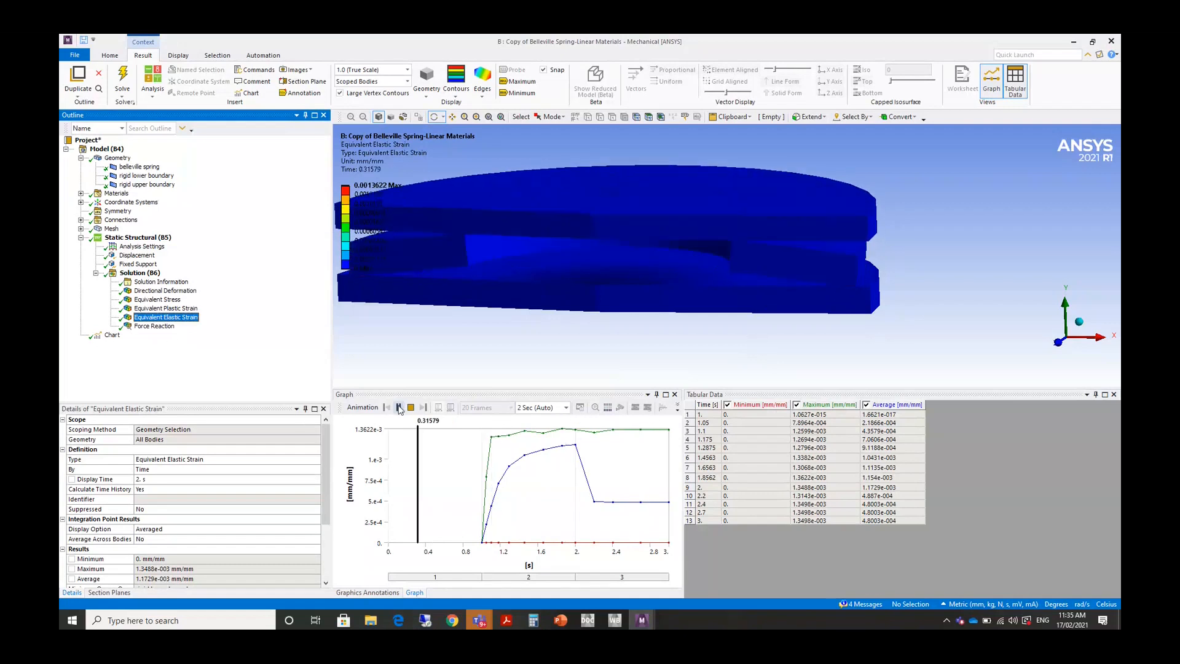
left_click(196, 346)
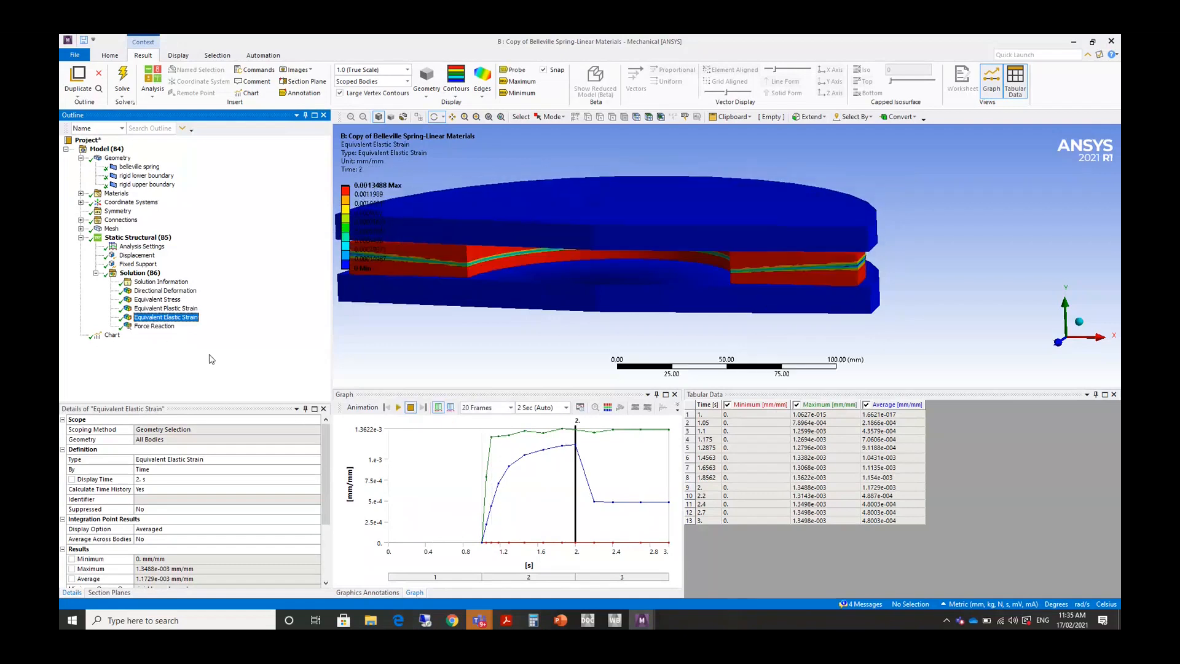
left_click(154, 326)
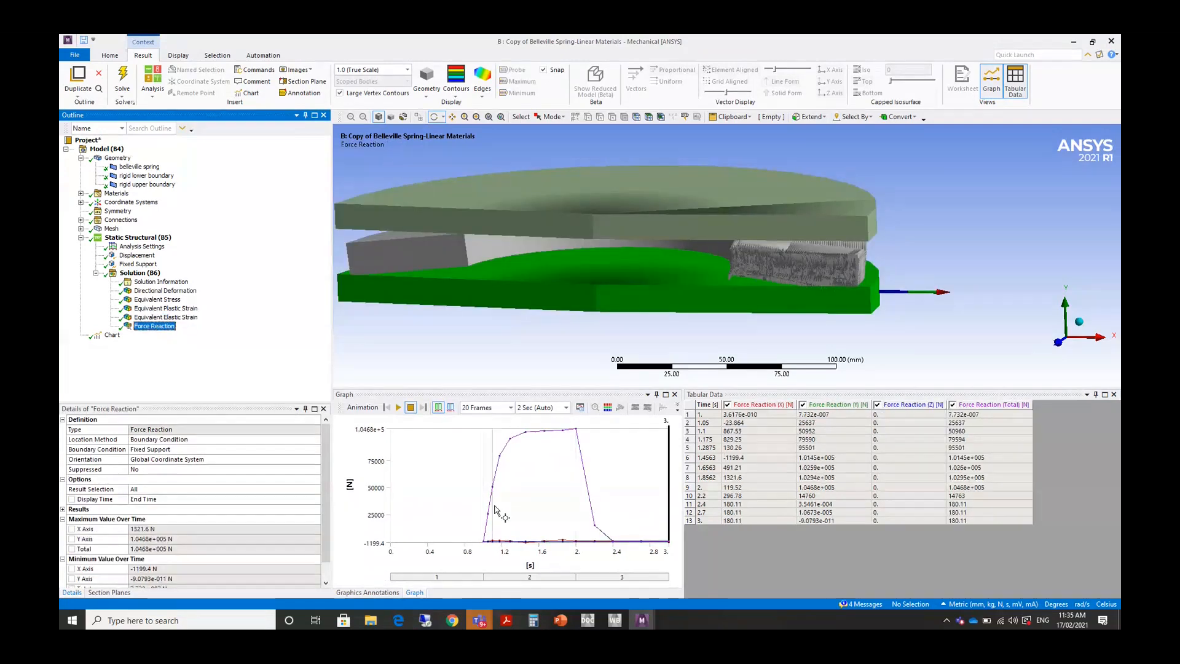
Review the force-deflection chart, and enable General Miscellaneous output in the Output Controls of the analysis settings.
left_click(110, 336)
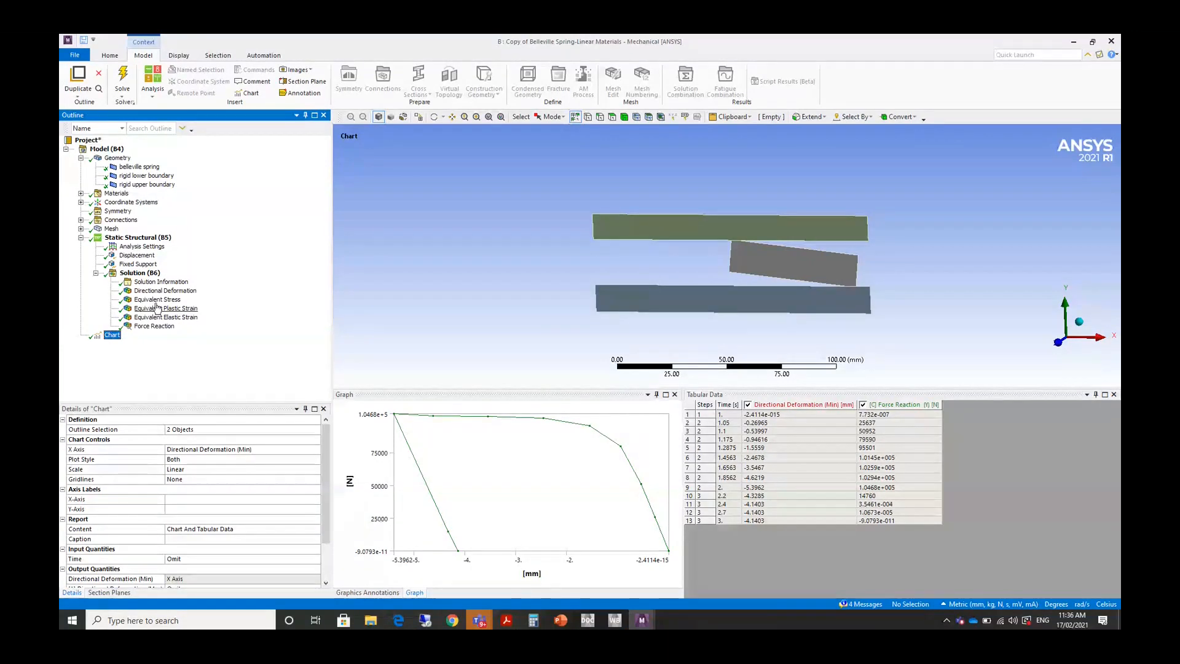
left_click(140, 274)
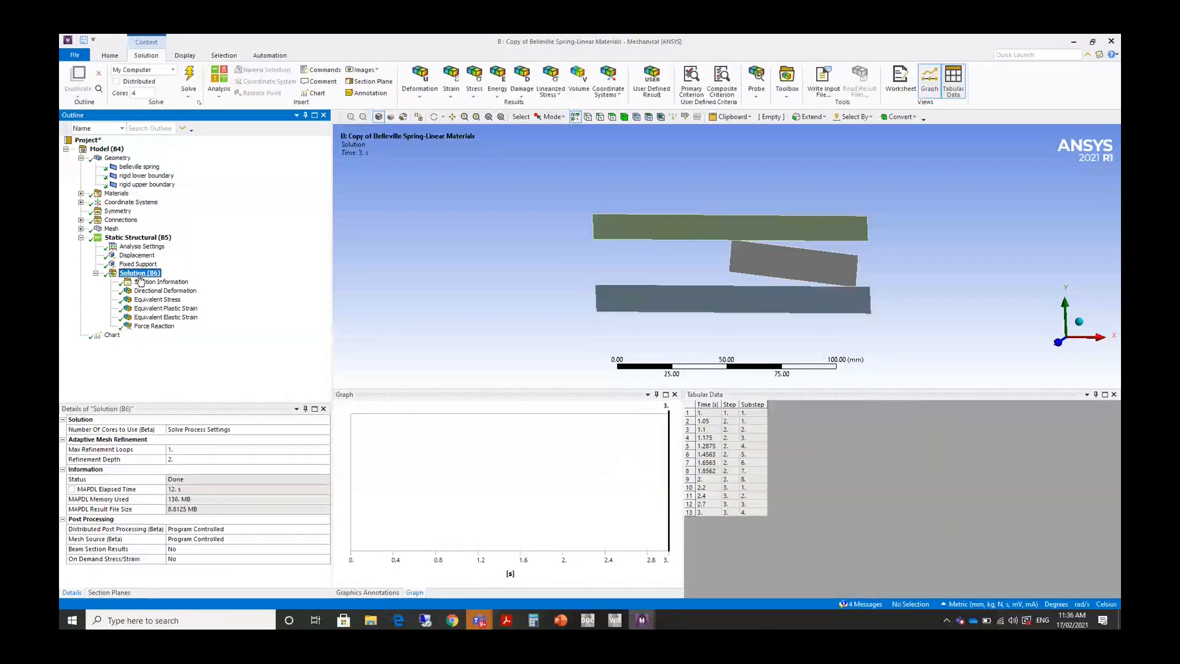
left_click(138, 249)
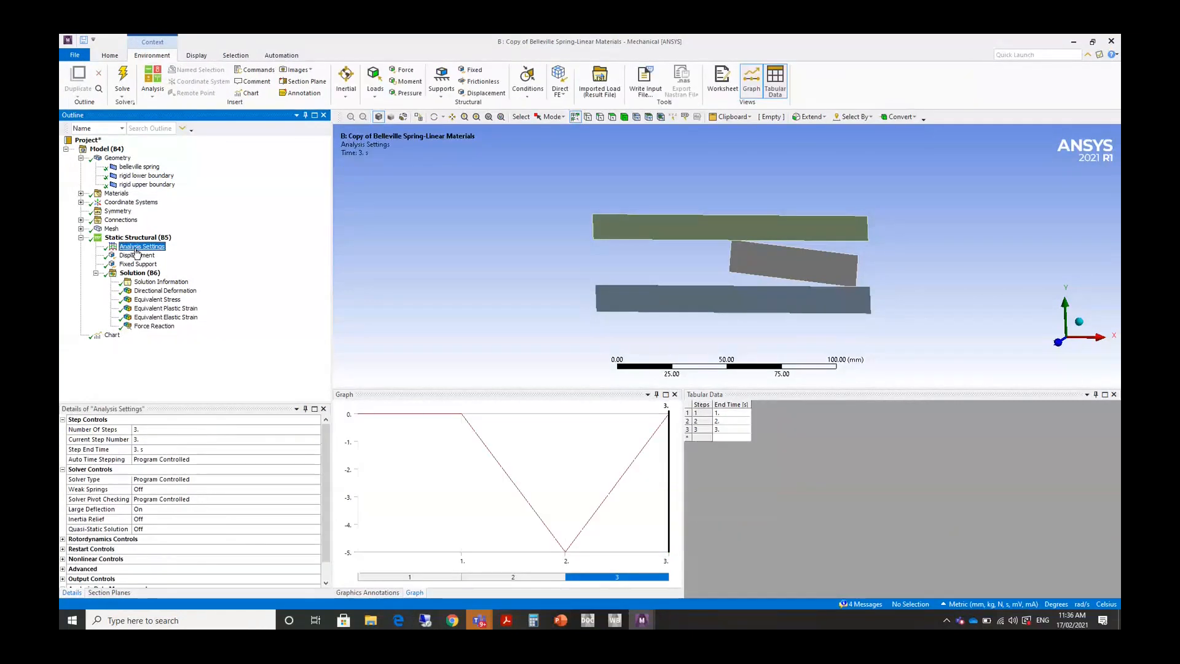
left_click(63, 578)
scroll(166, 564, "down", 6)
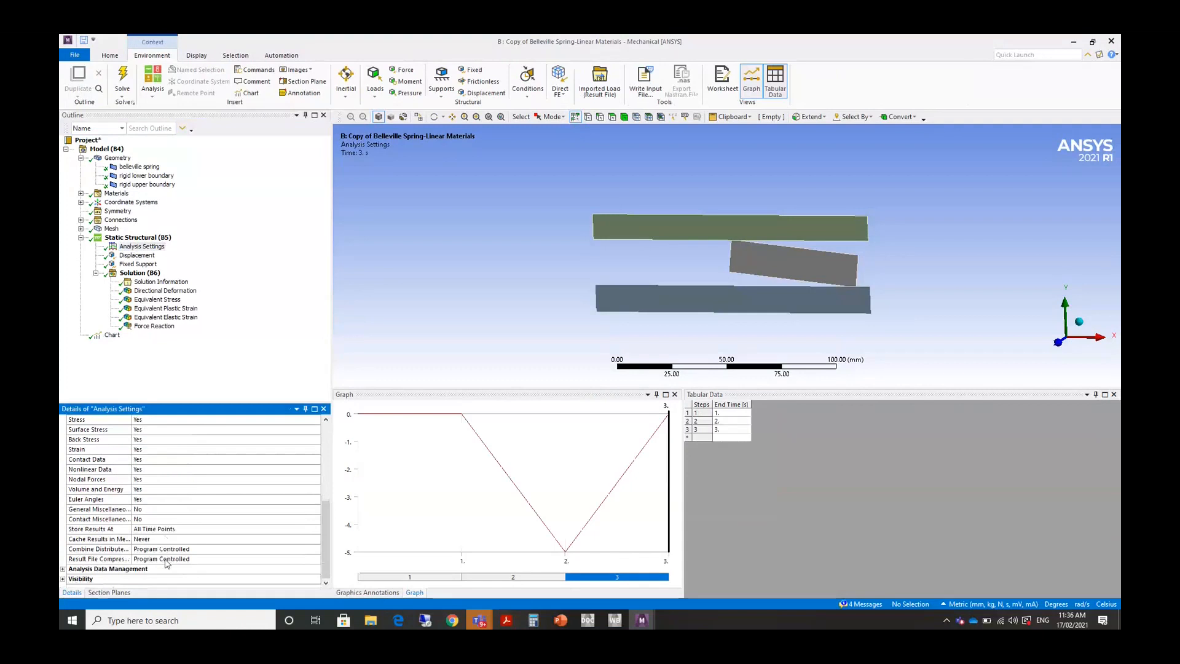
left_click(146, 509)
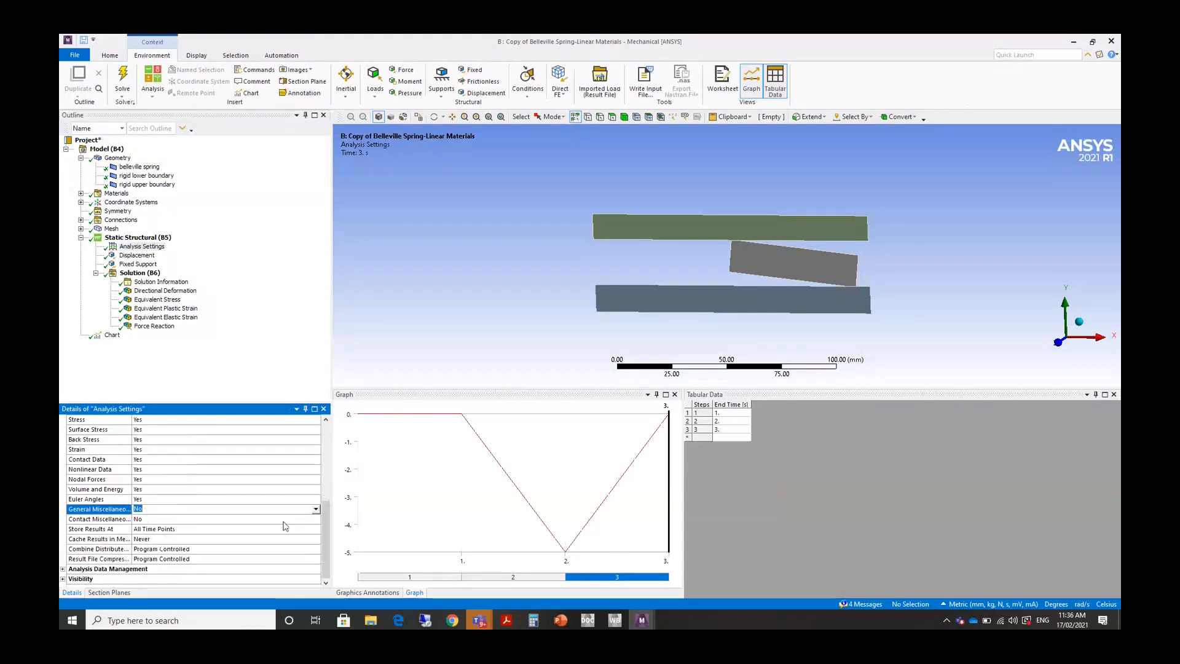
left_click(316, 509)
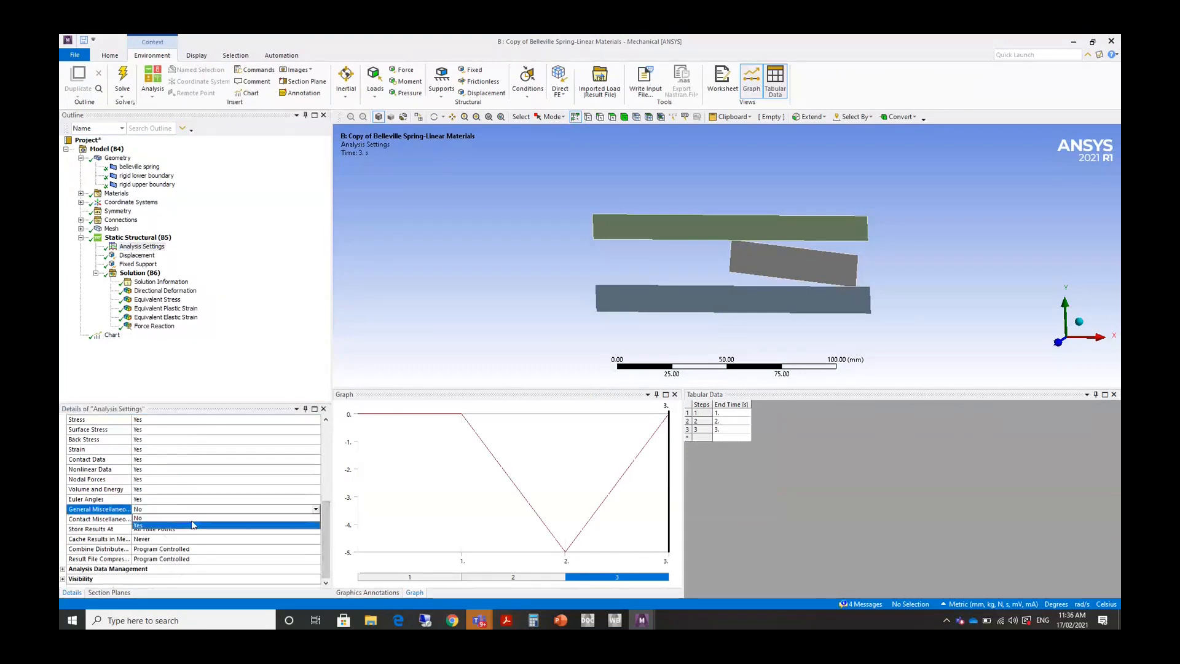
left_click(156, 527)
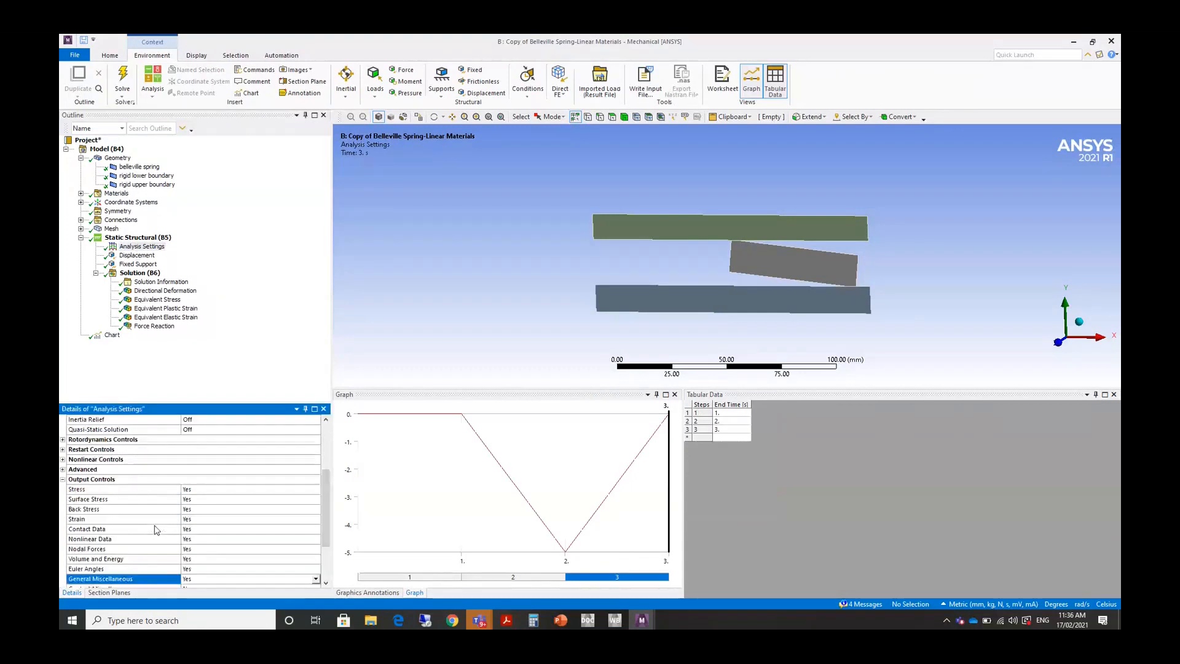
Add a User Defined Result scoped to the belleville spring body with the expression nlsrat.
left_click(141, 274)
right_click(144, 278)
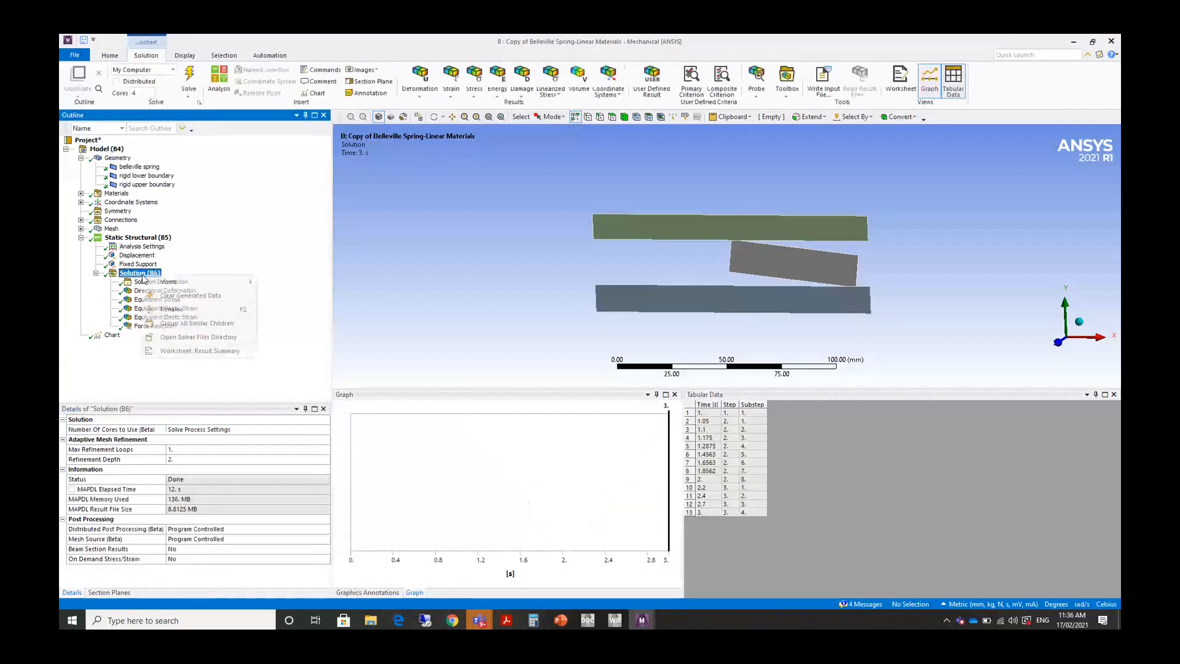
left_click(167, 282)
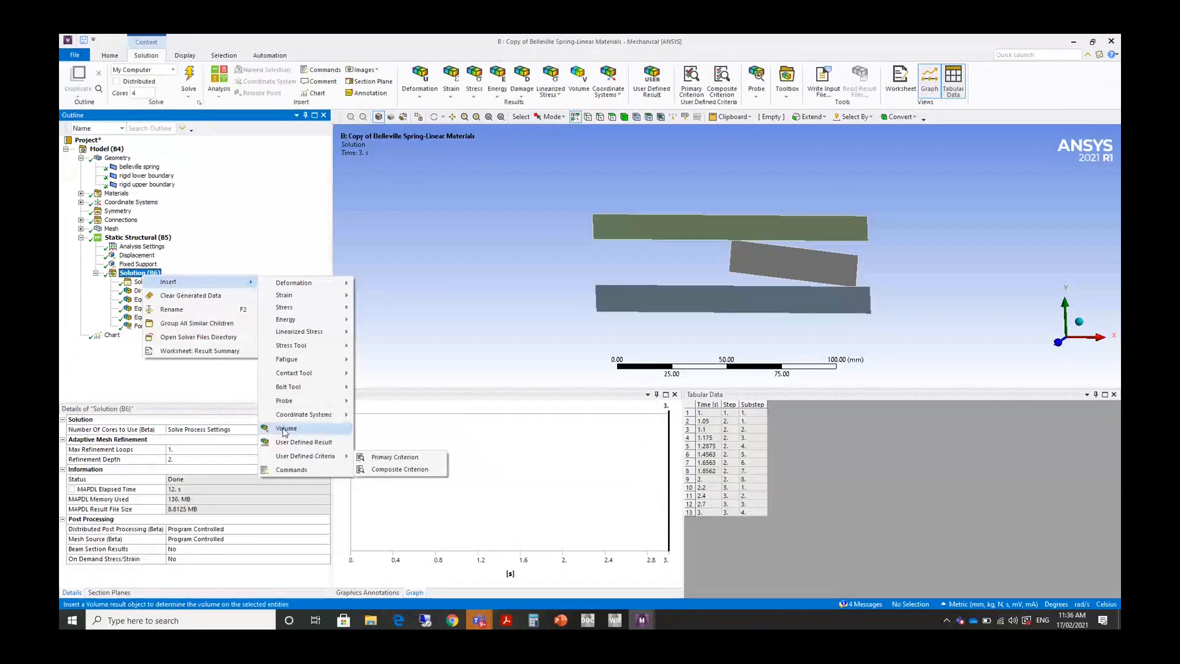
left_click(293, 443)
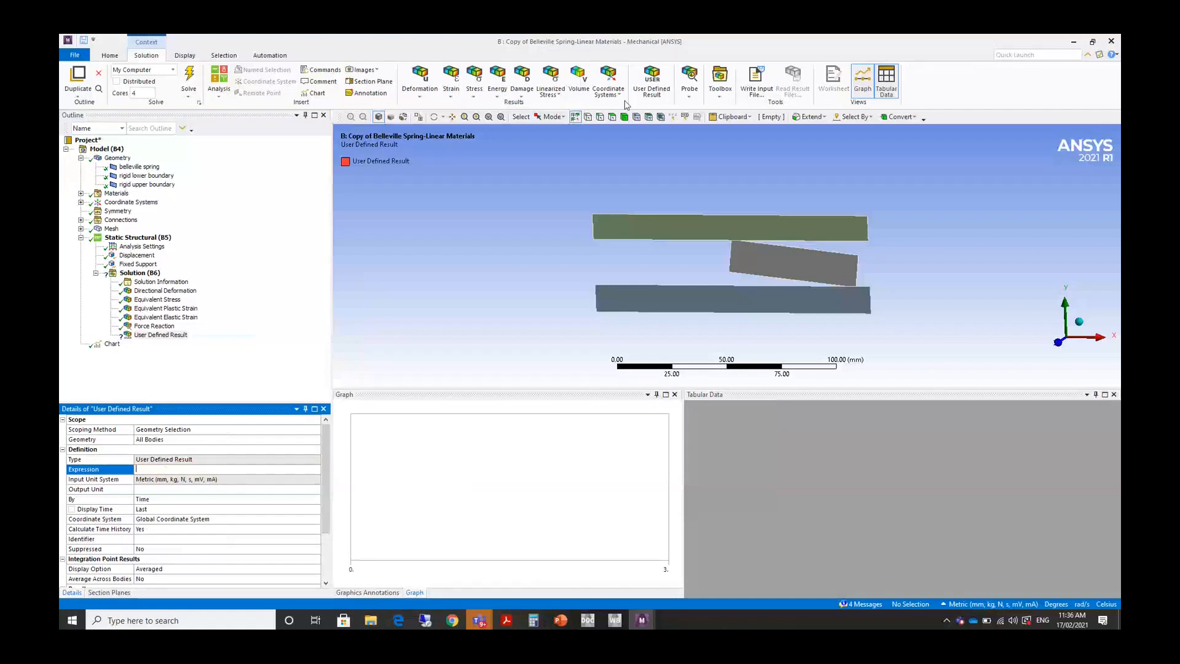
left_click(792, 259)
left_click(156, 470)
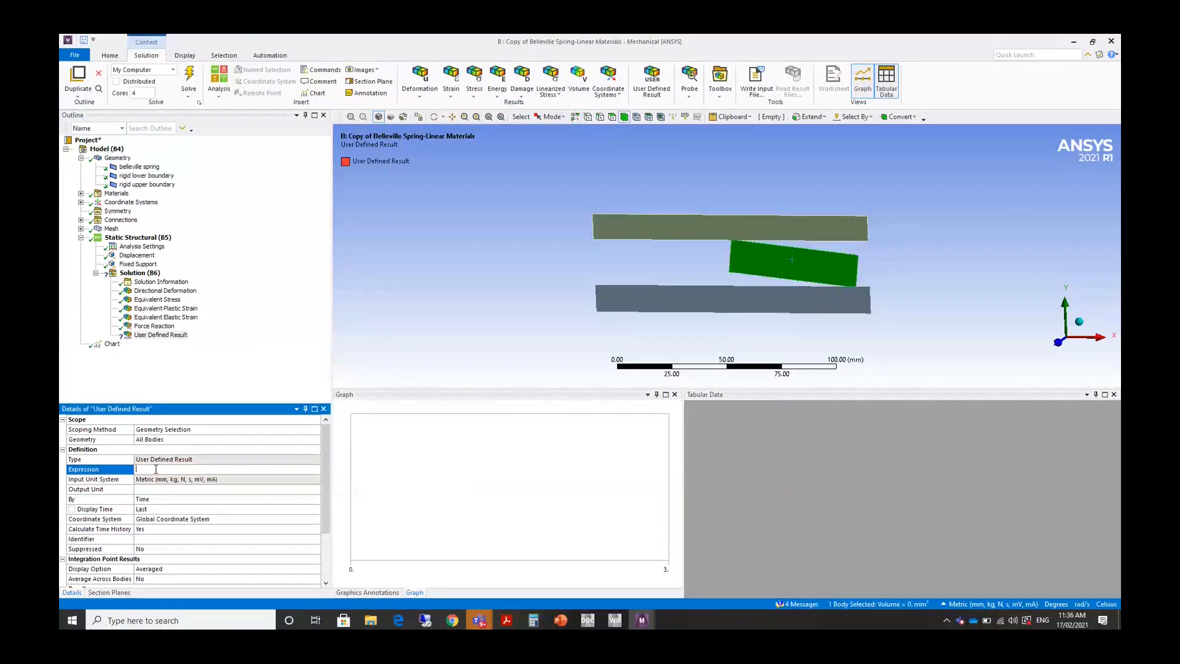
left_click(152, 468)
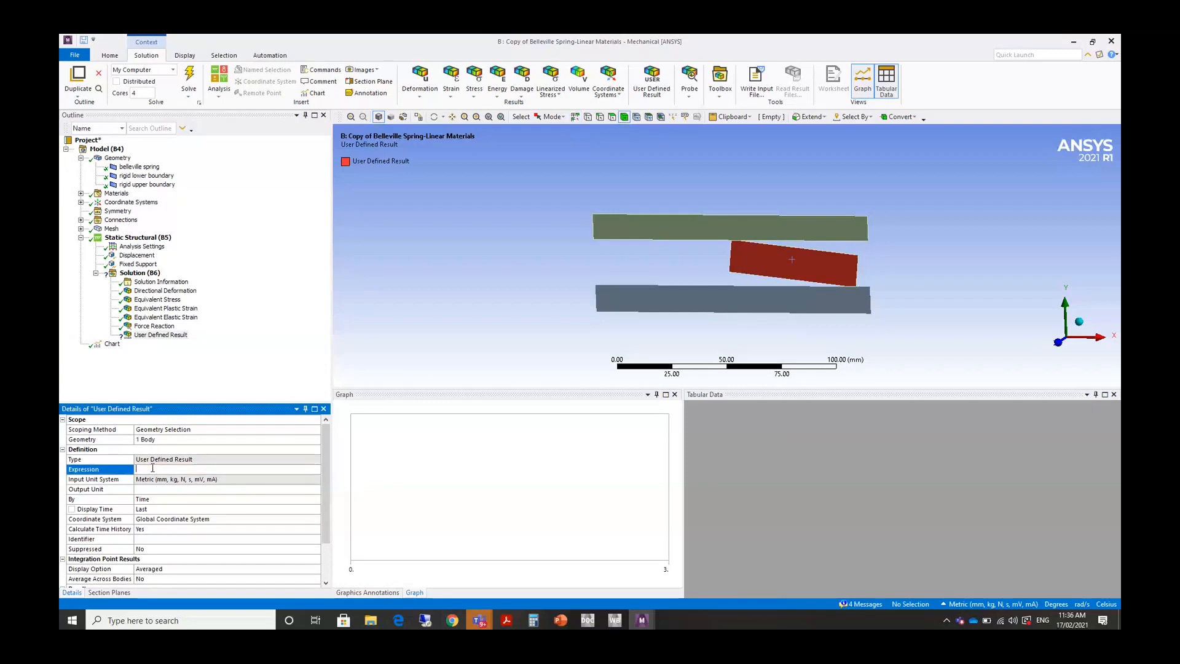
type("nlsrat")
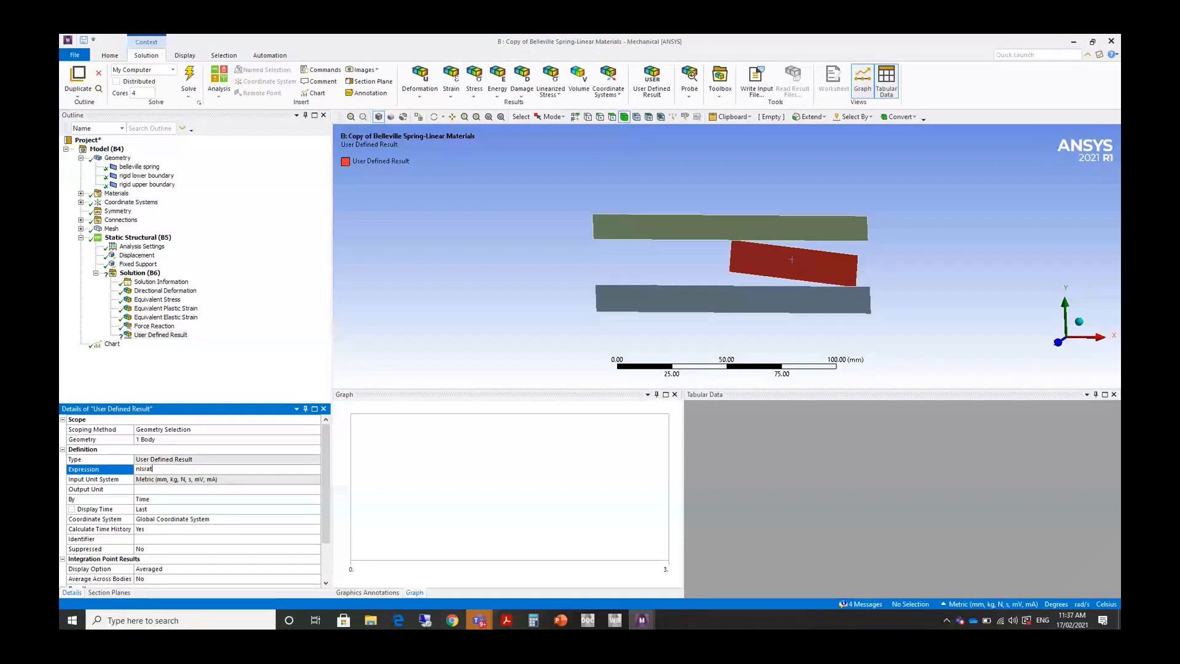
key("Return")
Evaluate the nlsrat result and display its contours at 1.6563 s.
right_click(161, 335)
left_click(197, 362)
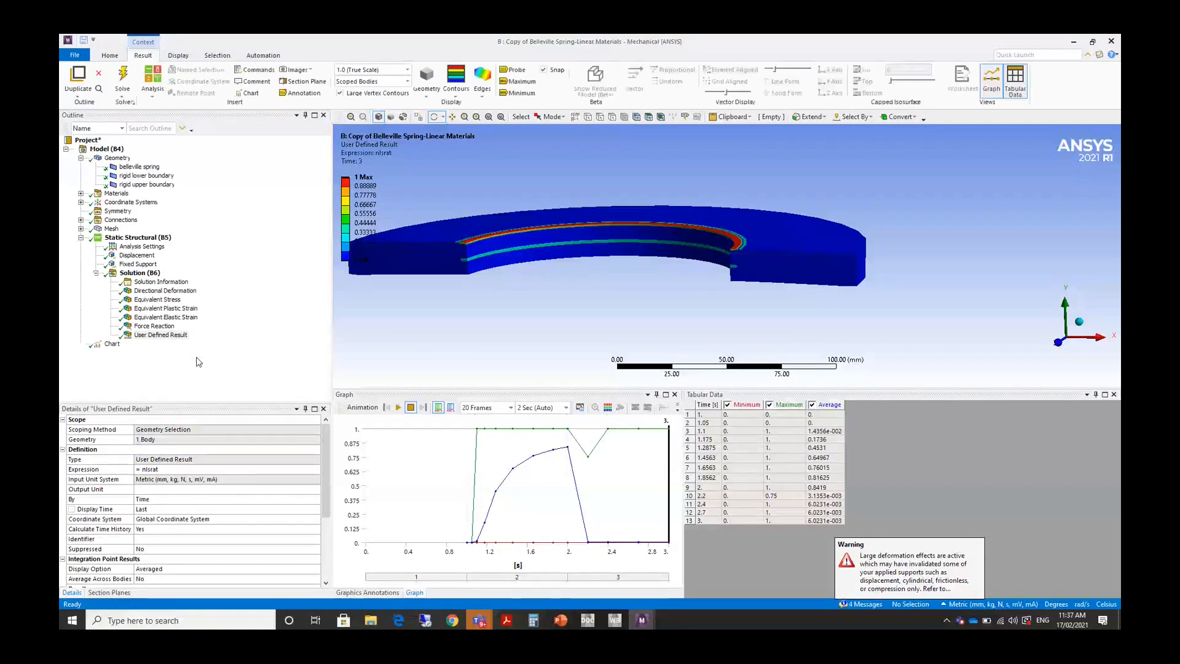
left_click(534, 252)
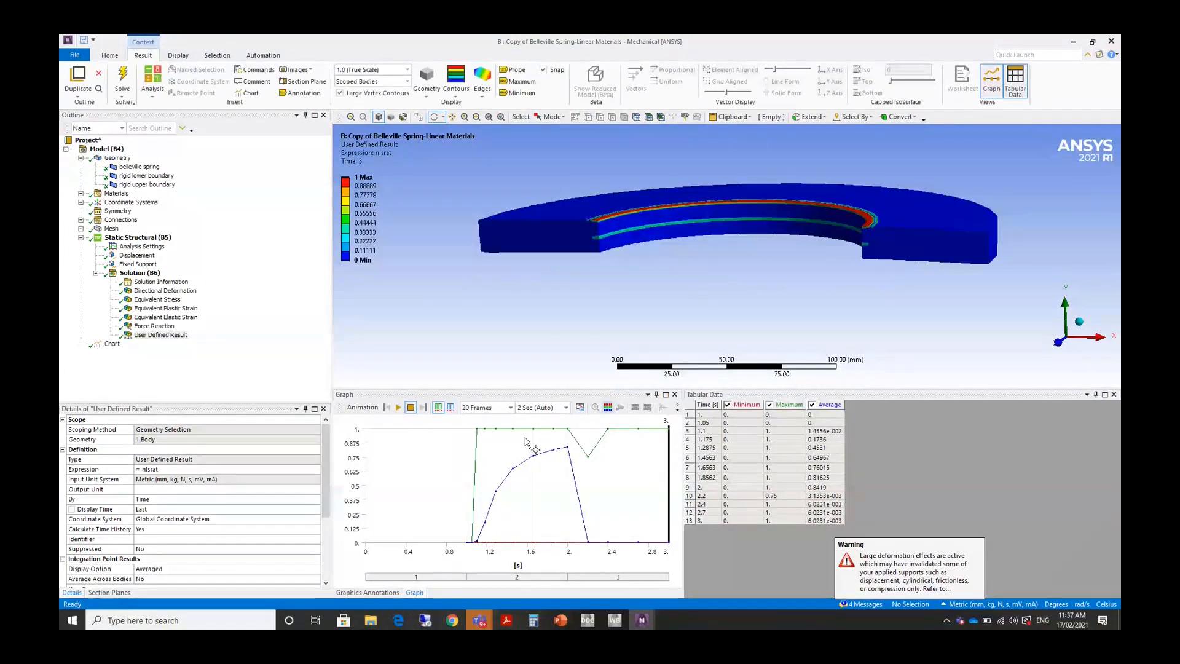
left_click(533, 437)
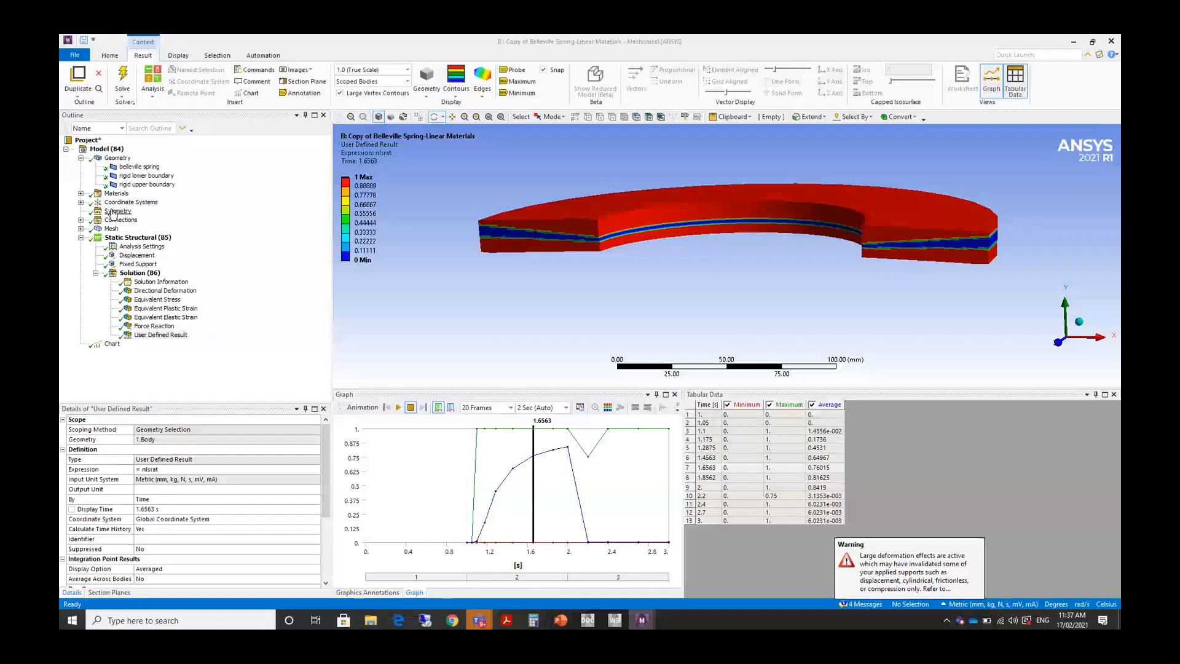
Delete the Symmetry object with its 2D axisymmetric graphical expansion from the model.
left_click(116, 211)
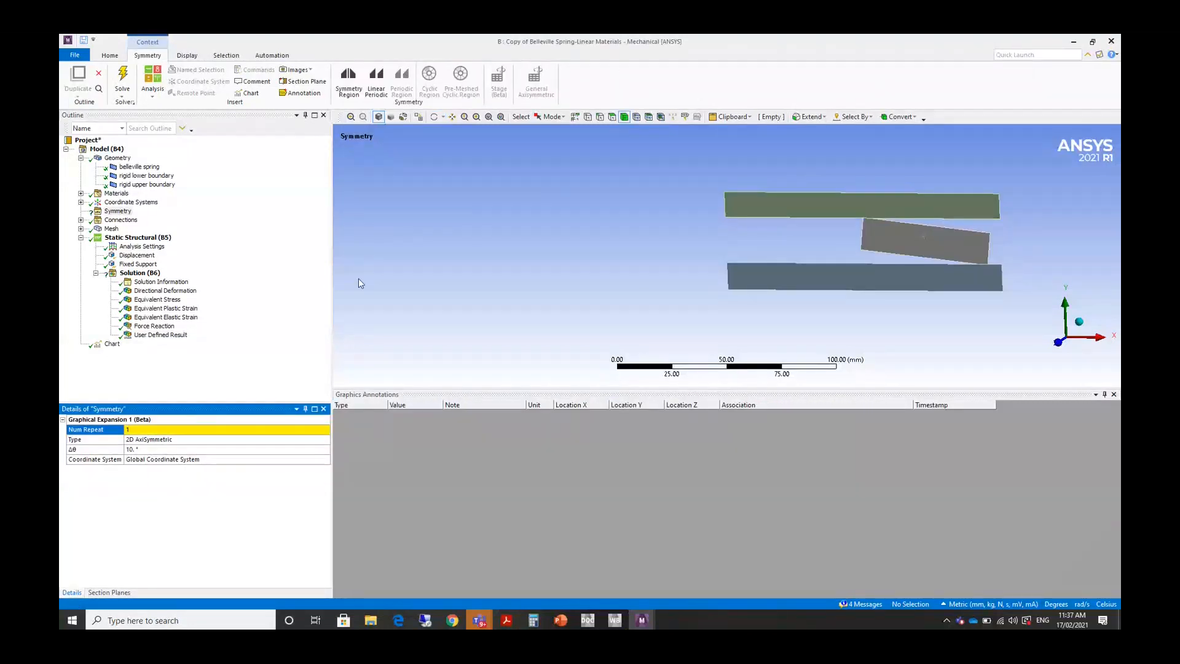
left_click(131, 429)
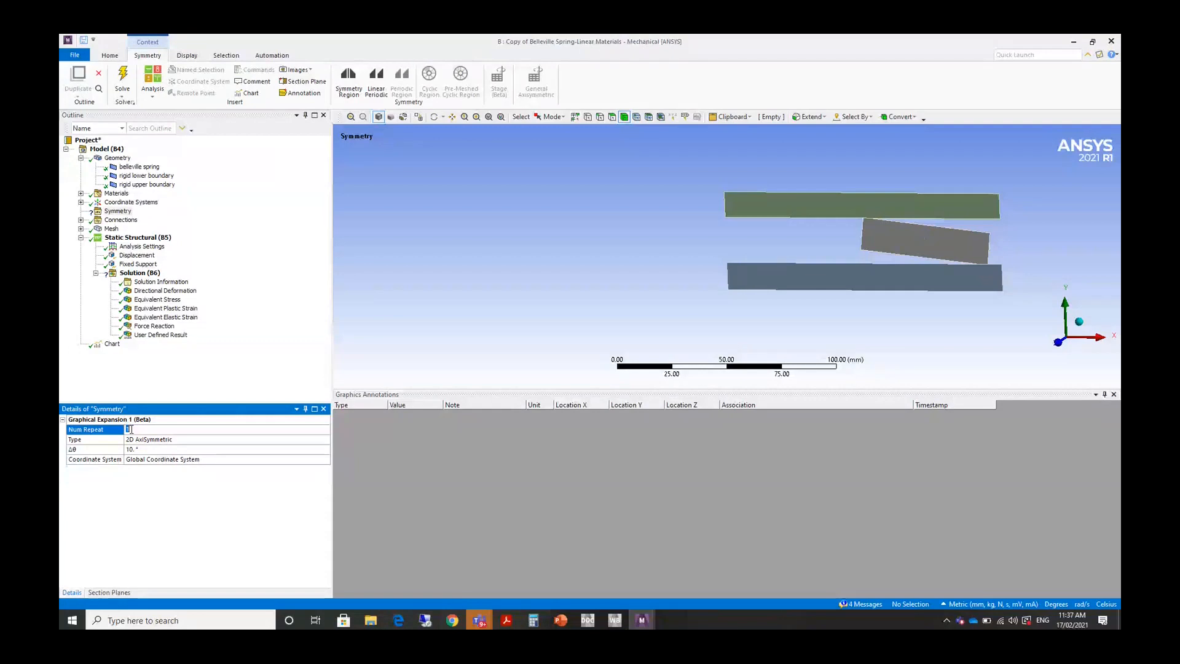
left_click(121, 212)
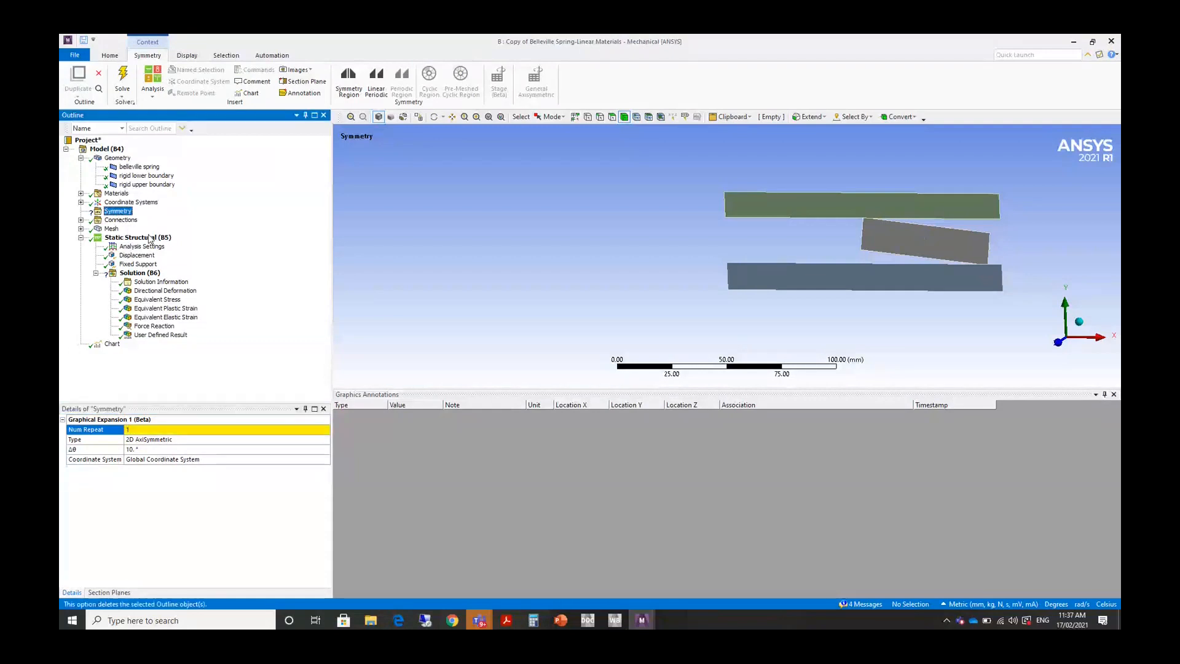
key("Delete")
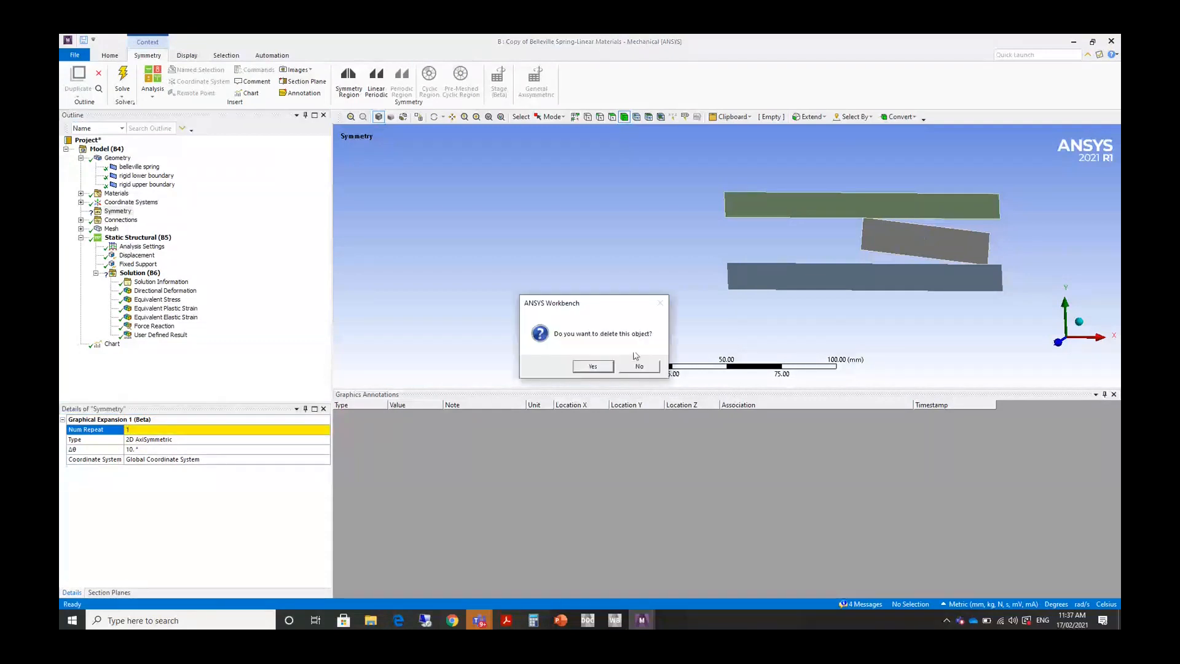
key("Return")
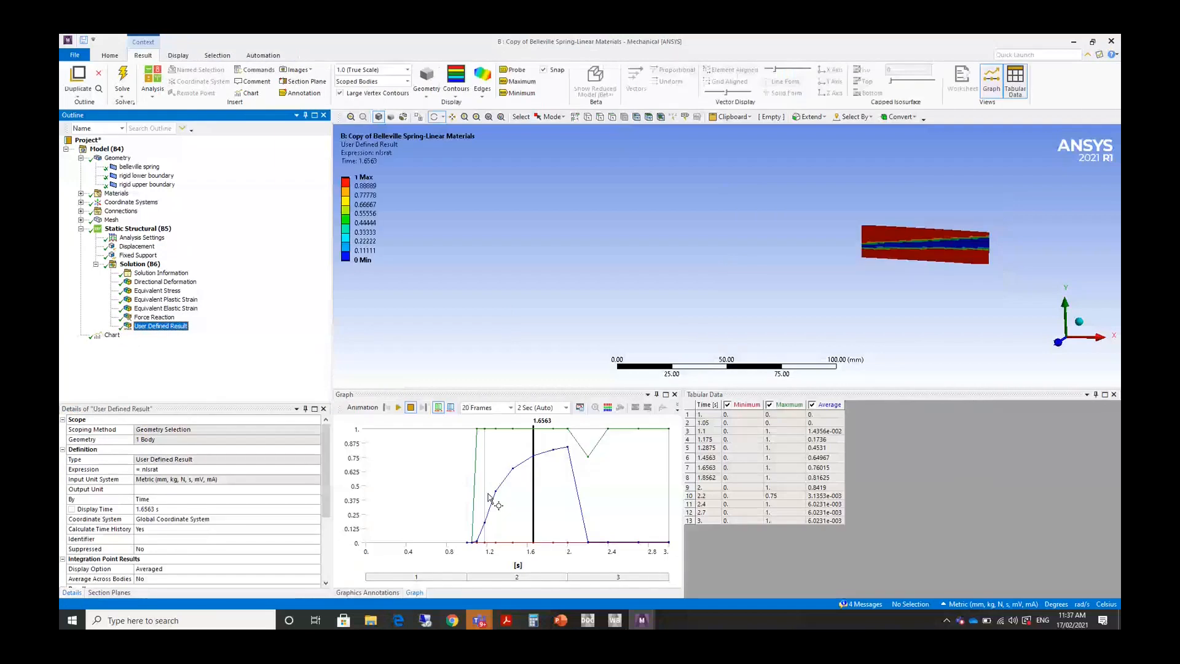
Display the nlsrat result on the enlarged spring cross-section with the elements shown.
left_click(398, 408)
left_click(411, 407)
middle_click_drag(805, 287, 592, 290, "ctrl")
scroll(672, 251, "up", 5)
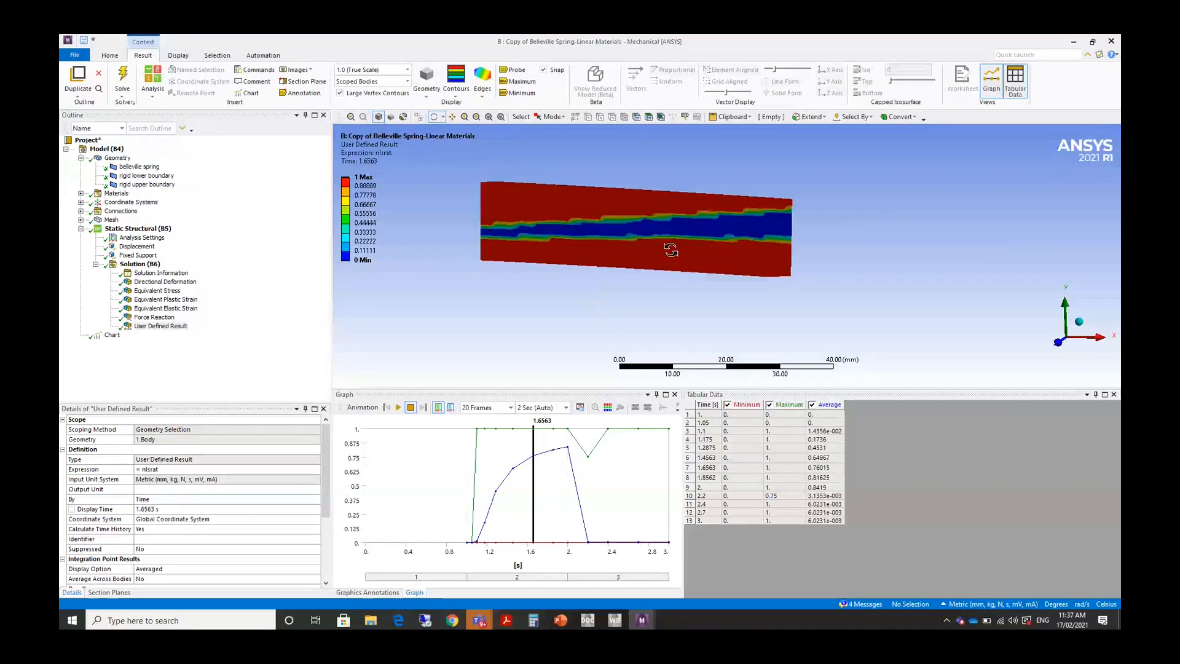
middle_click_drag(682, 251, 801, 278, "ctrl")
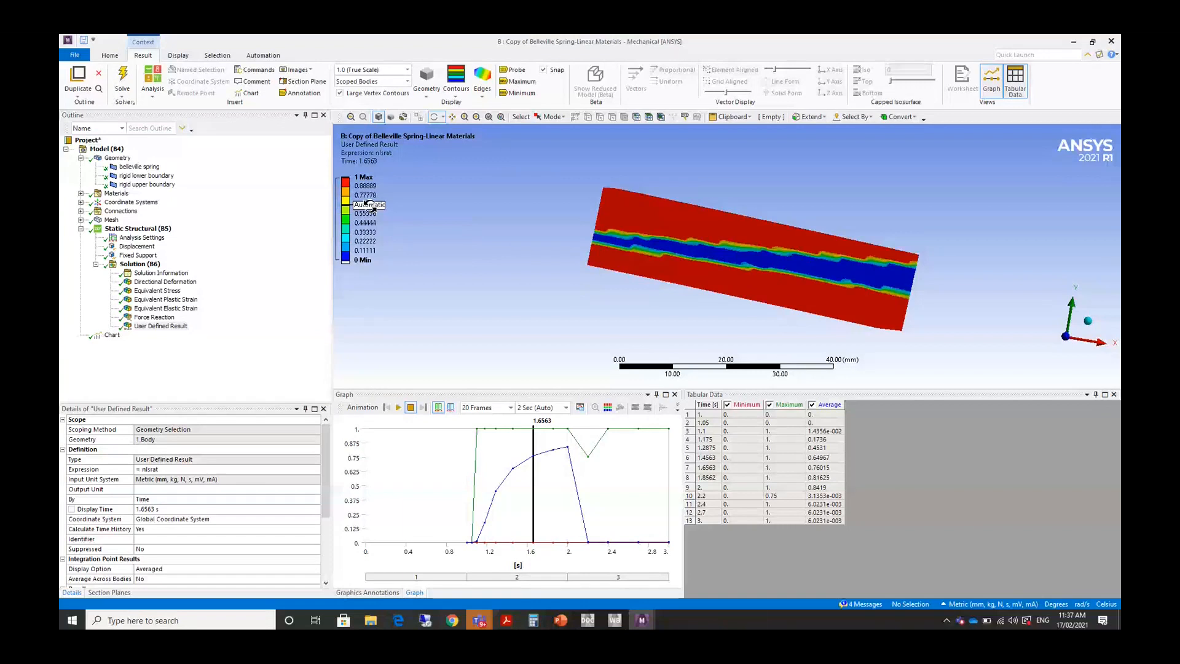
left_click(483, 80)
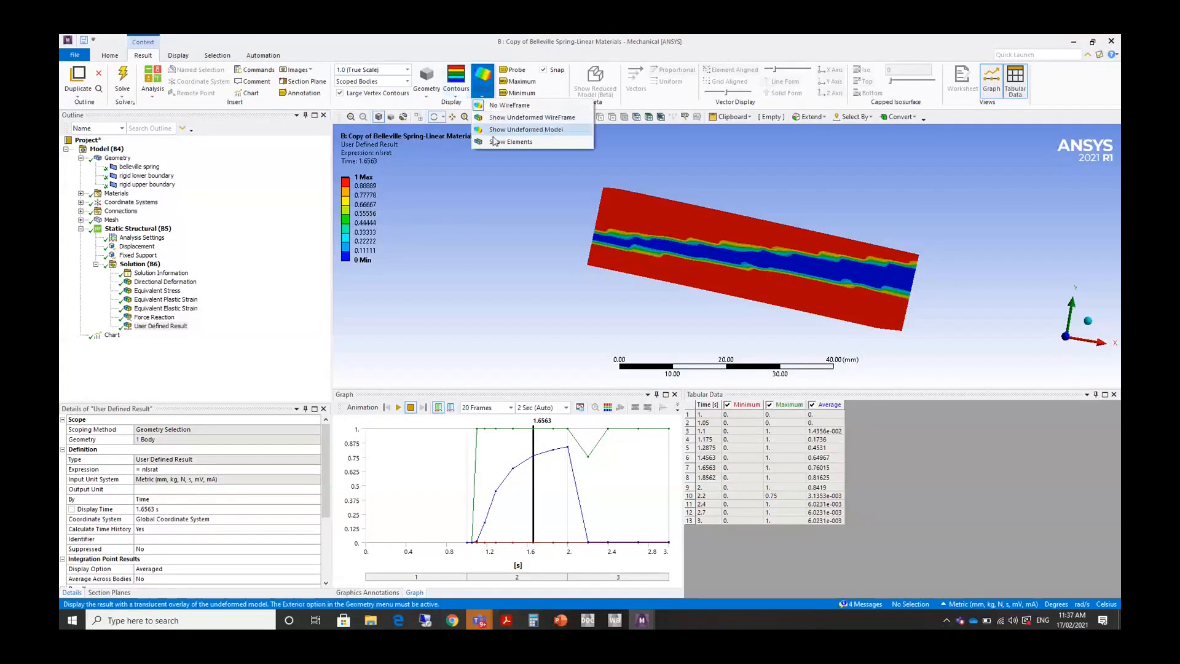
left_click(510, 142)
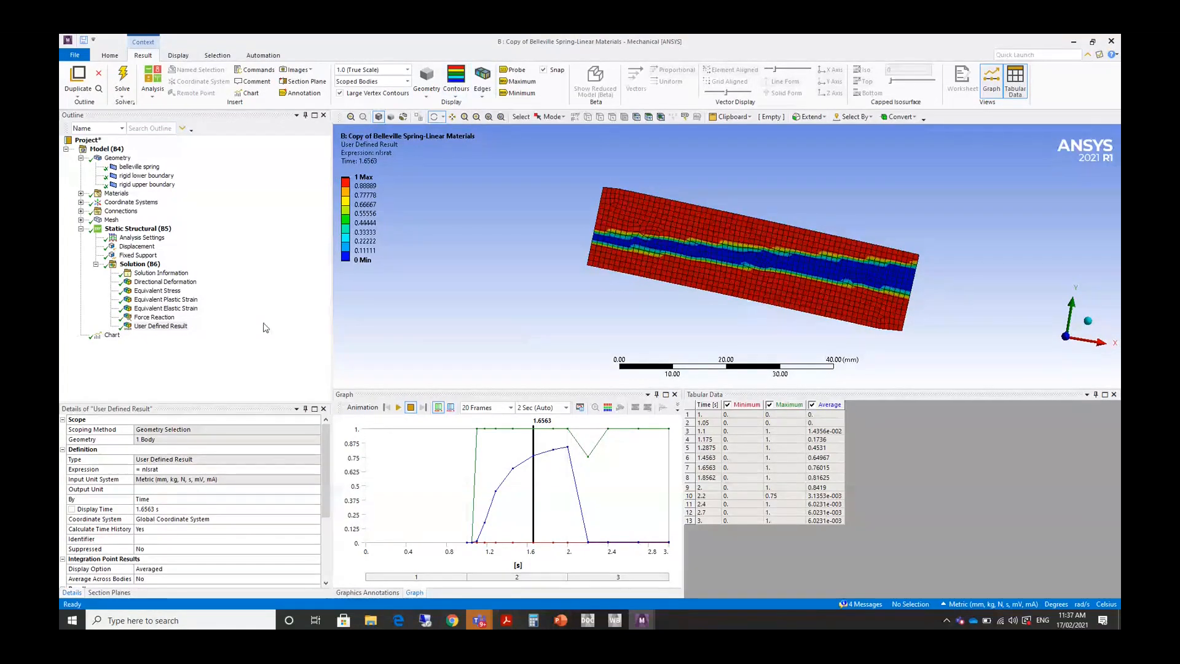
Animate the nlsrat result and the Equivalent Stress result on the spring's meshed cross-section.
left_click(397, 407)
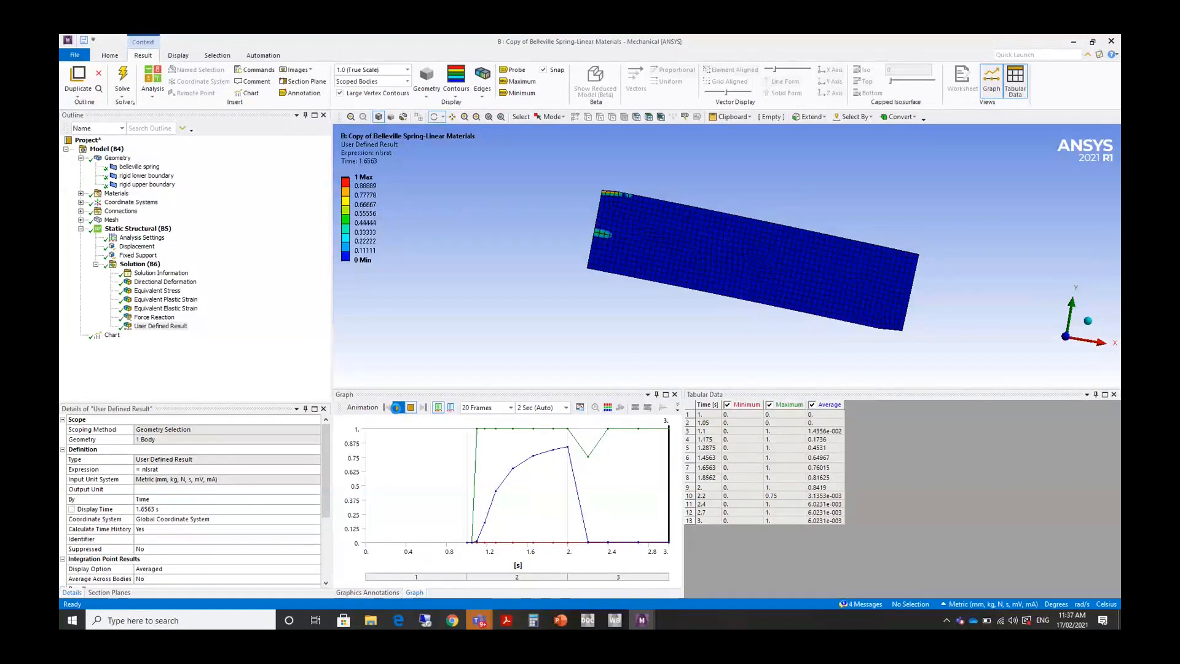
left_click(397, 407)
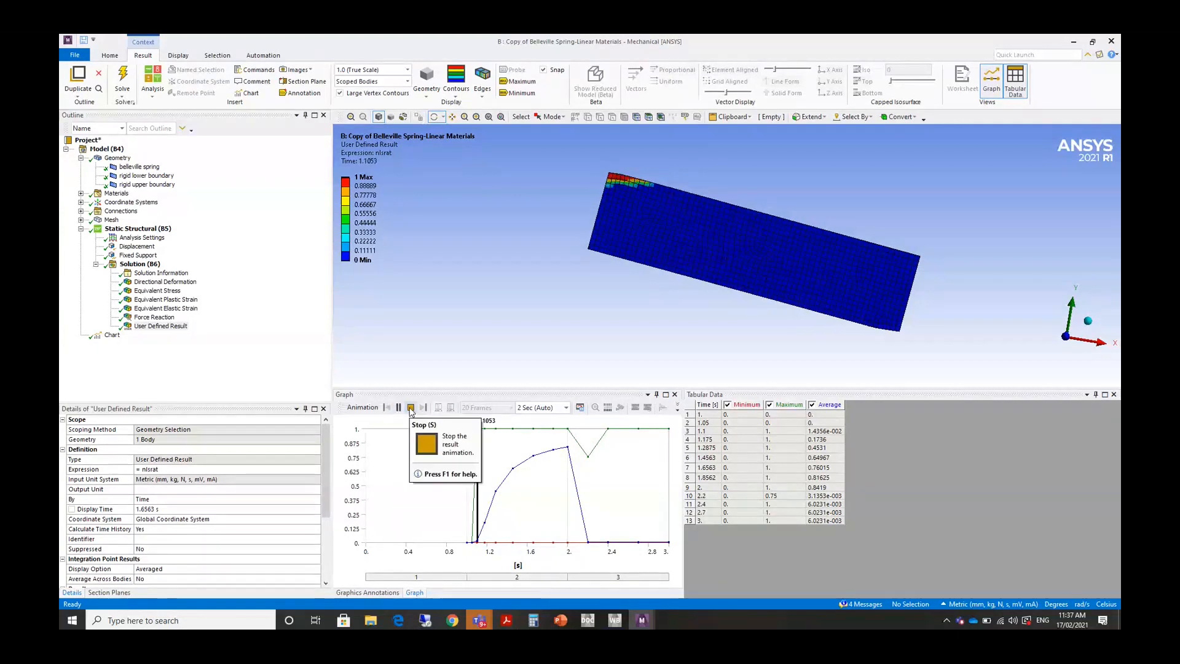
left_click(411, 407)
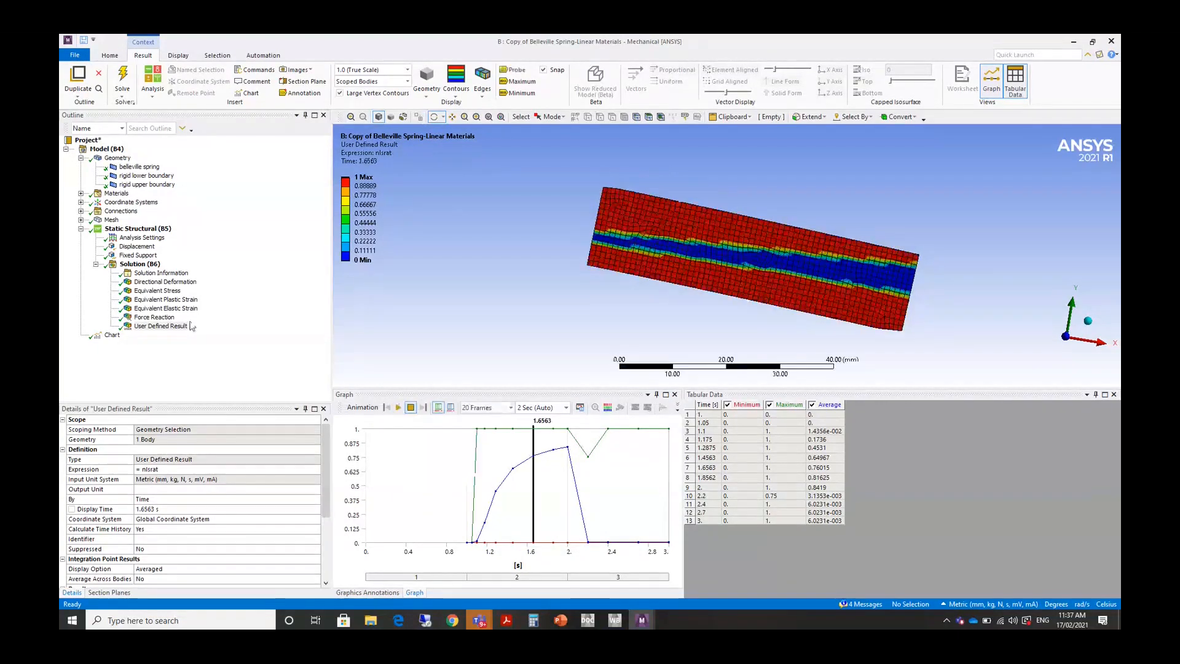
left_click(158, 291)
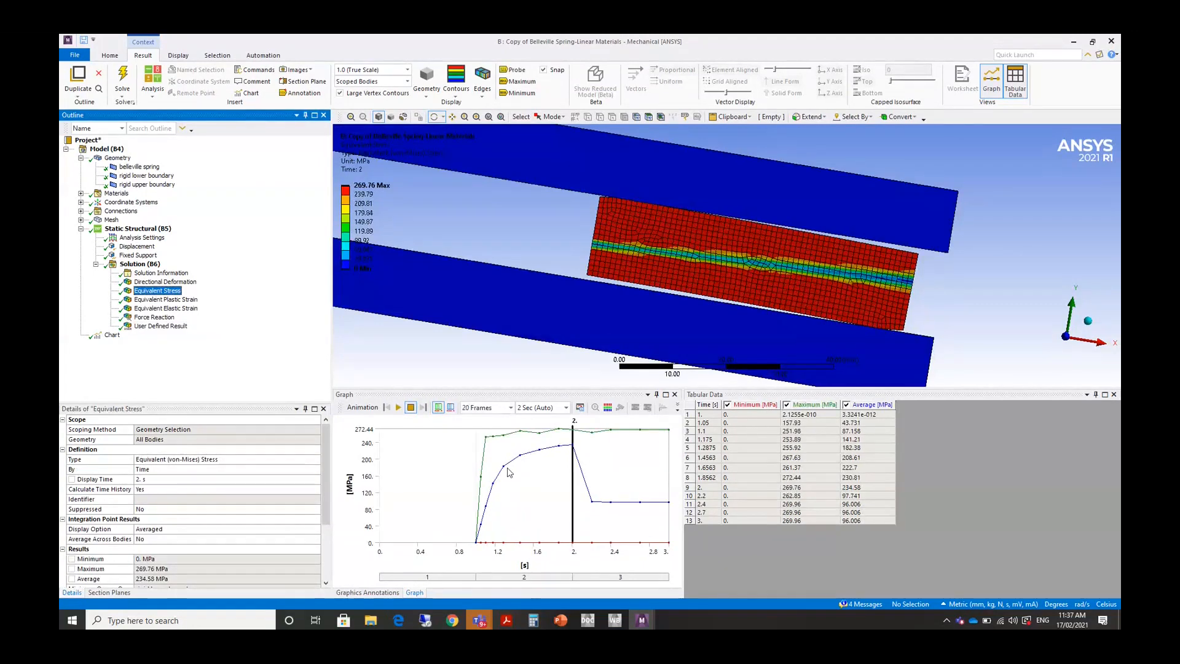
left_click(399, 408)
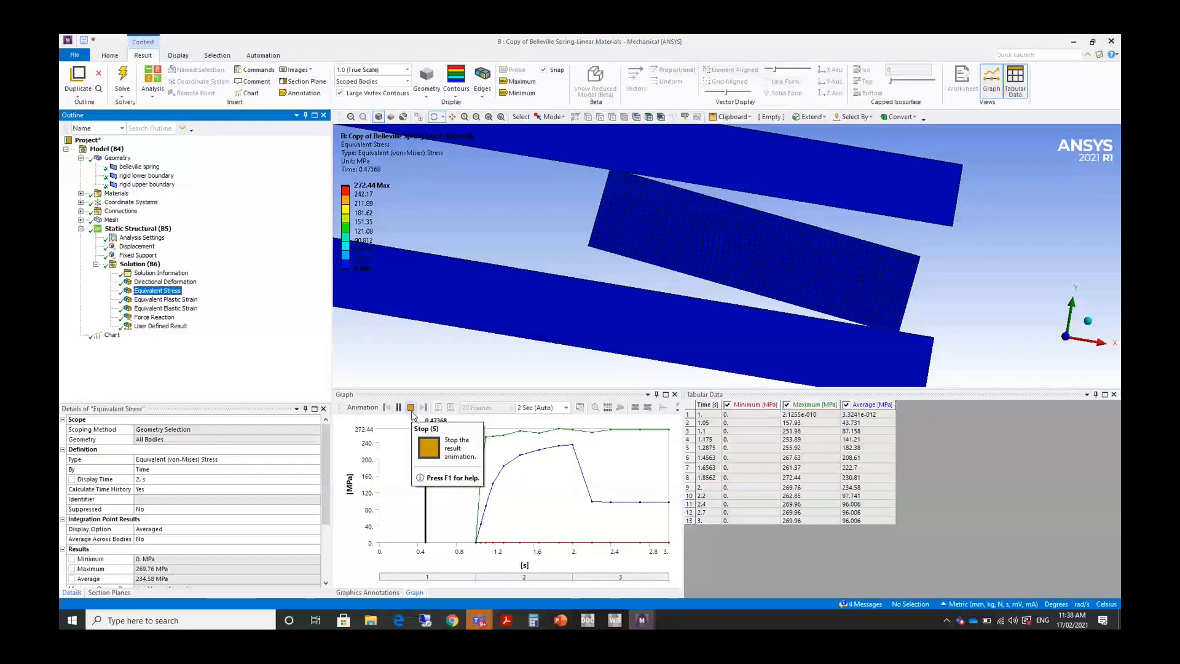
Set the element size of the belleville spring's face sizing to 3 mm and regenerate the mesh.
double_click(111, 220)
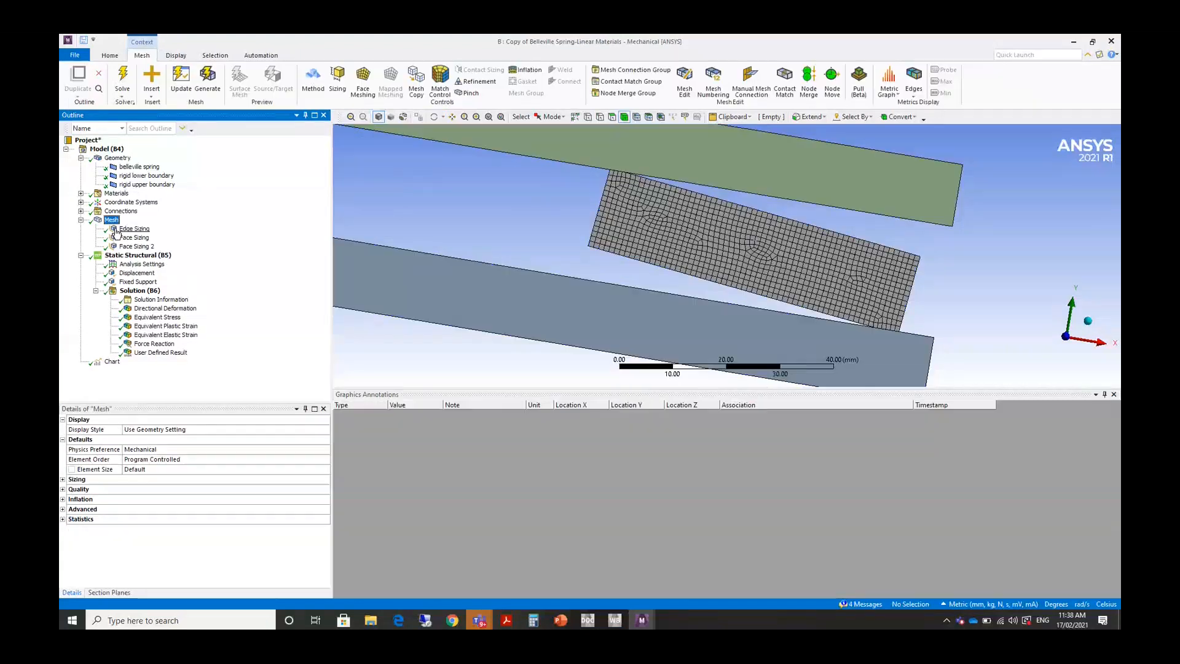
left_click(134, 237)
left_click(134, 229)
left_click(133, 246)
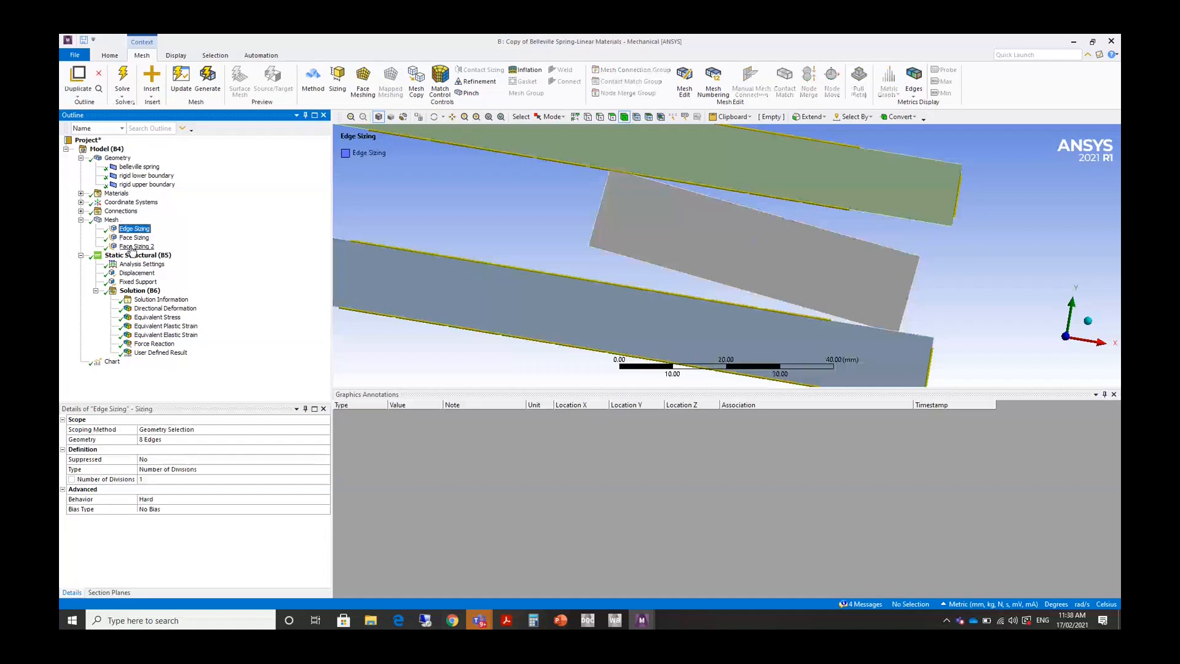
left_click(136, 479)
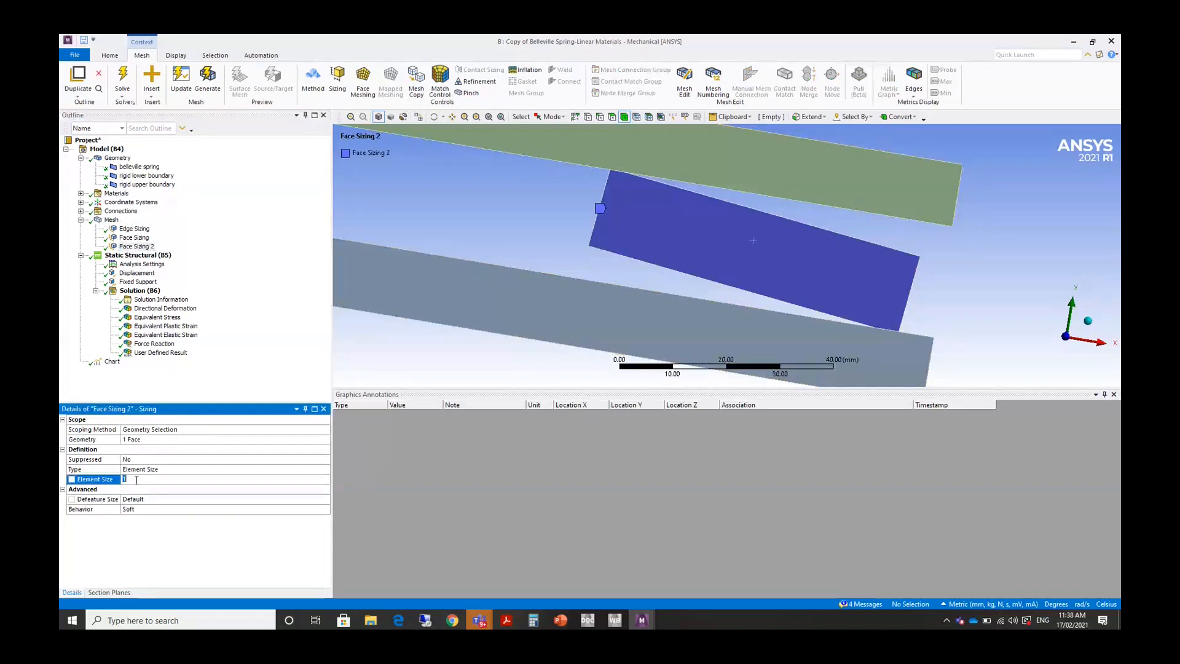
type("3")
key("Return")
right_click(102, 223)
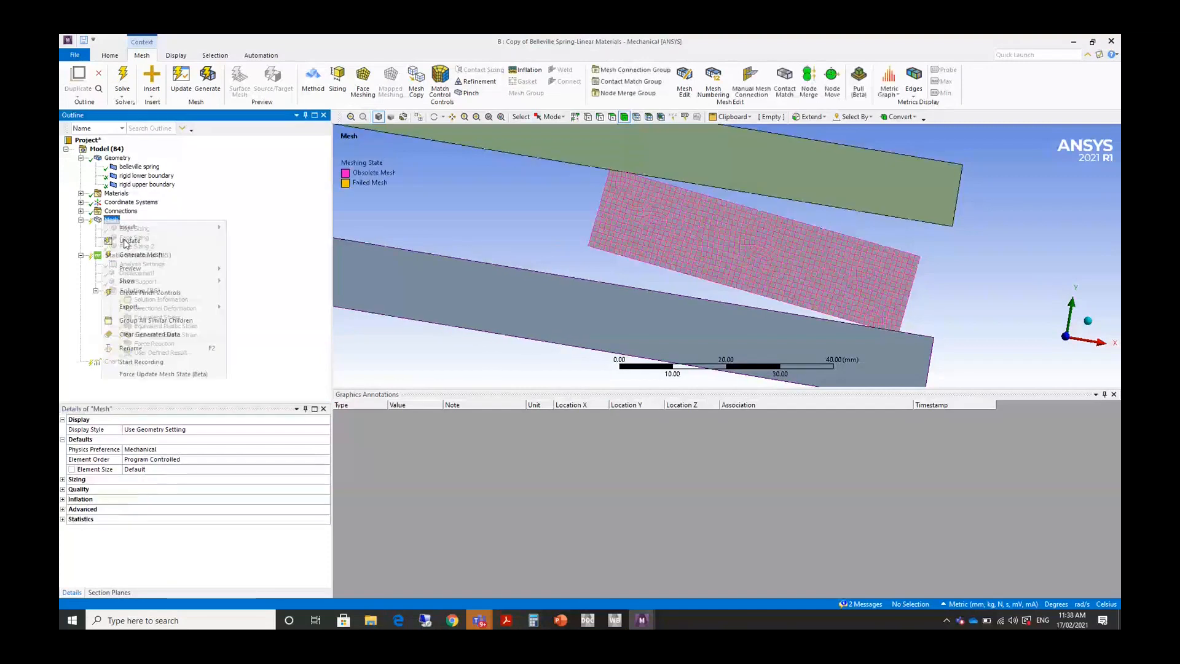
left_click(137, 257)
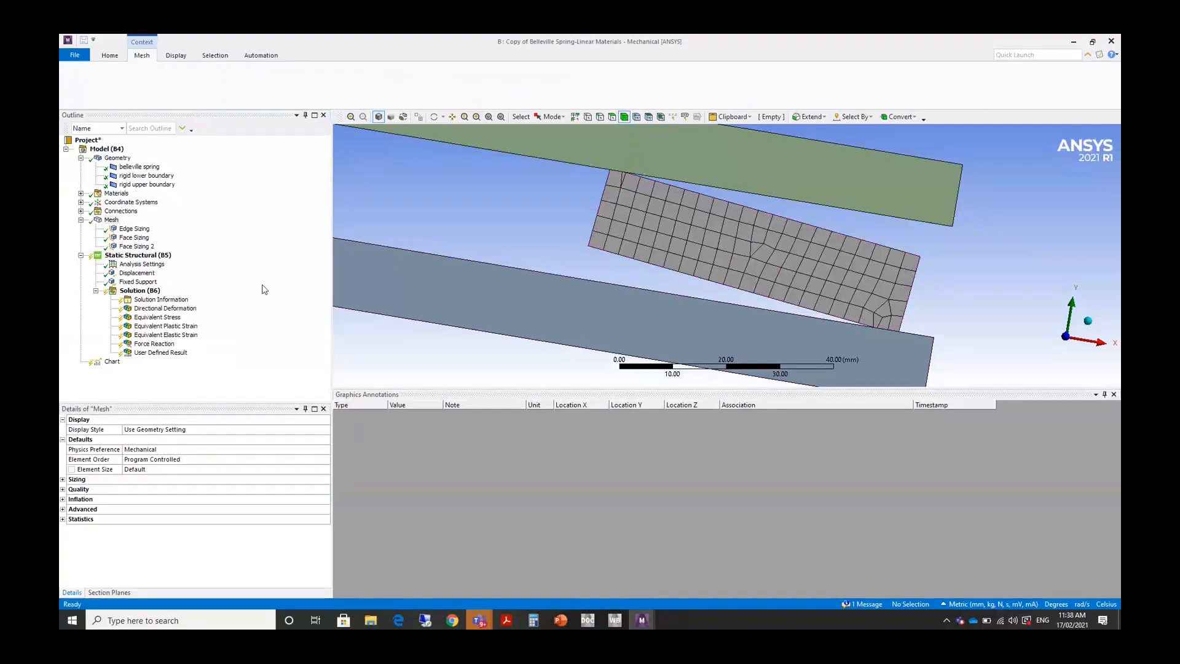
Solve the static structural analysis of the Belleville spring with the 3 mm mesh.
left_click(136, 291)
right_click(136, 294)
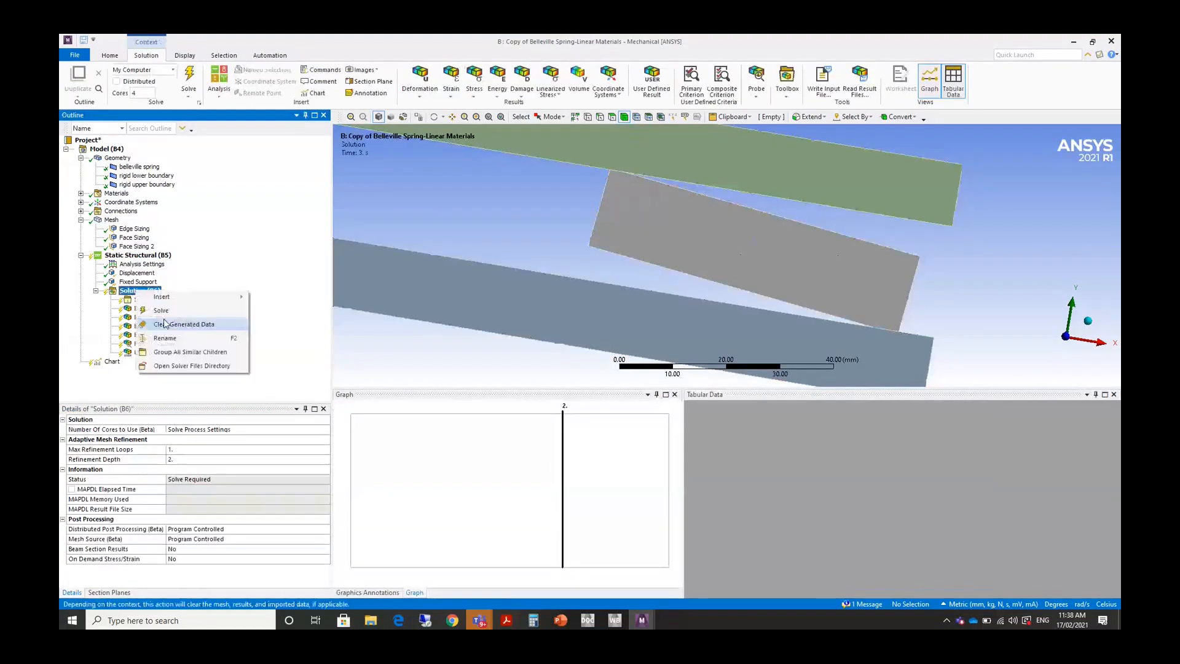
left_click(165, 324)
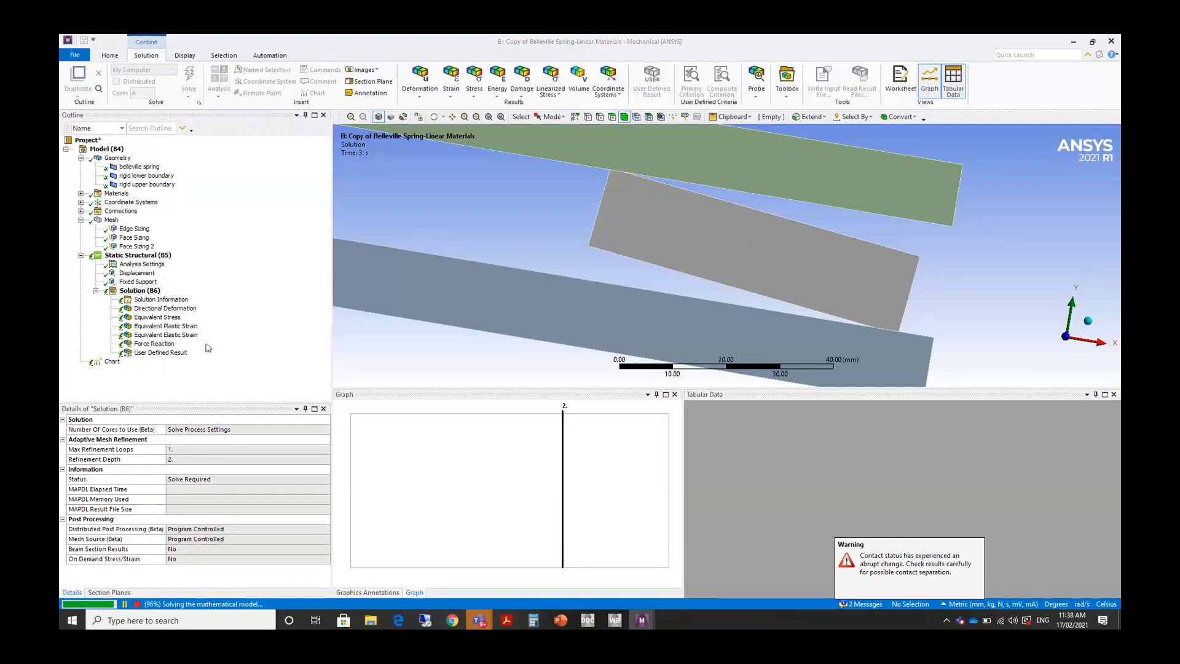
Compare the Equivalent Stress and Equivalent Plastic Strain results on the spring's 3 mm mesh.
left_click(161, 318)
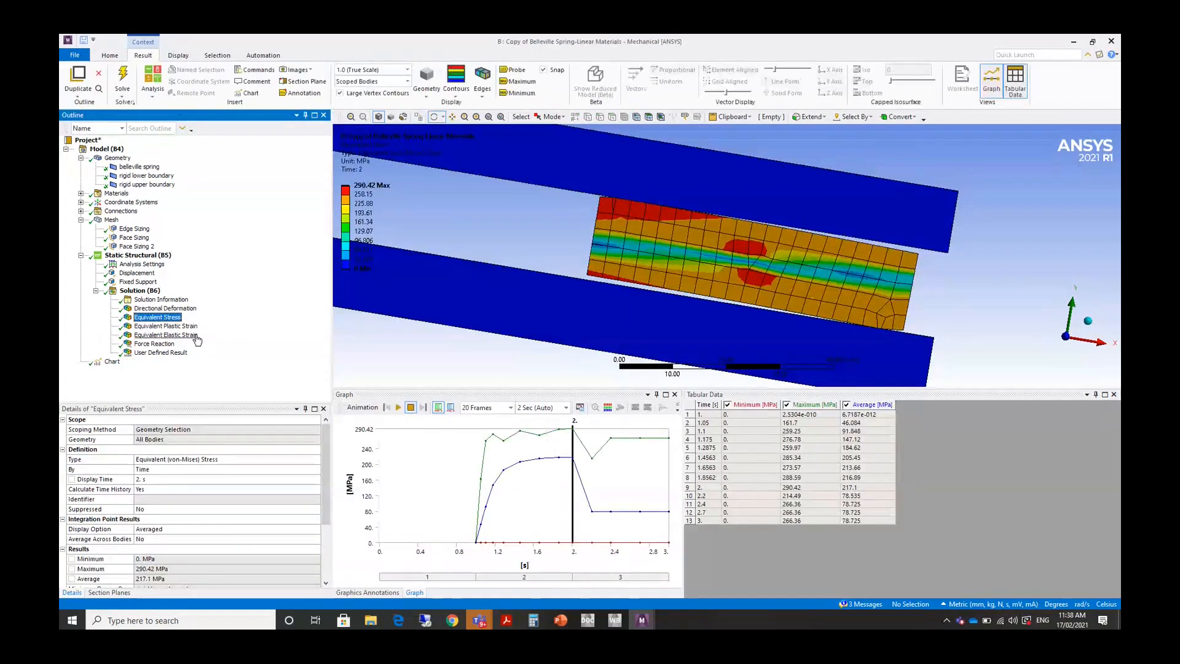
left_click(193, 336)
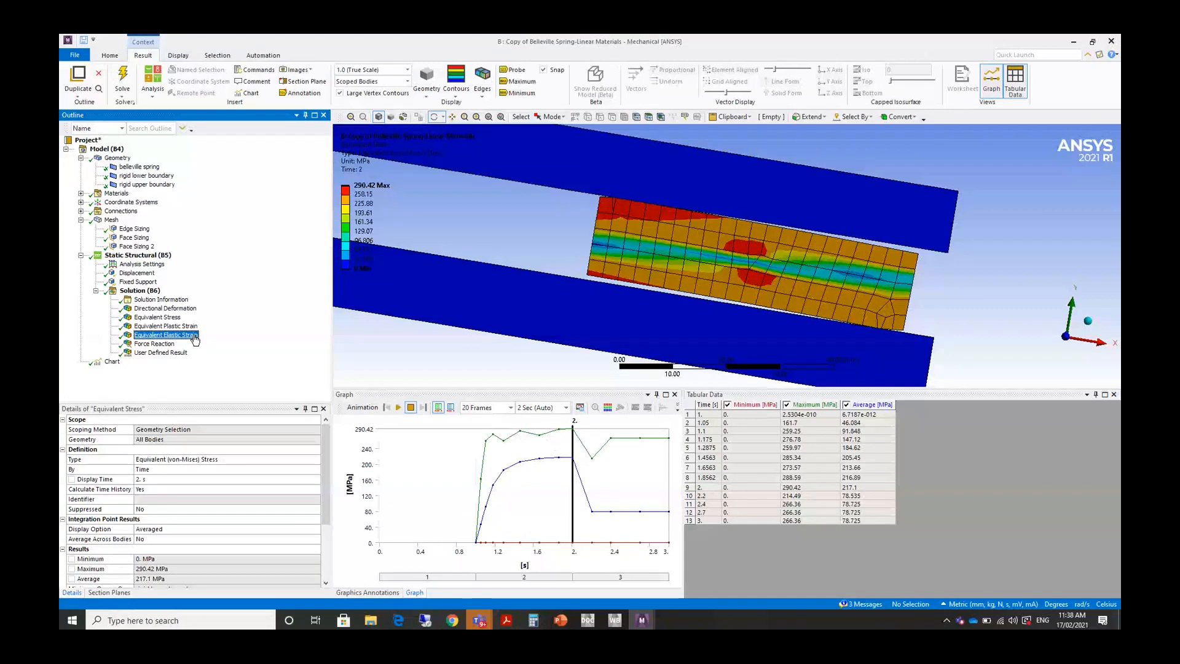
left_click(175, 326)
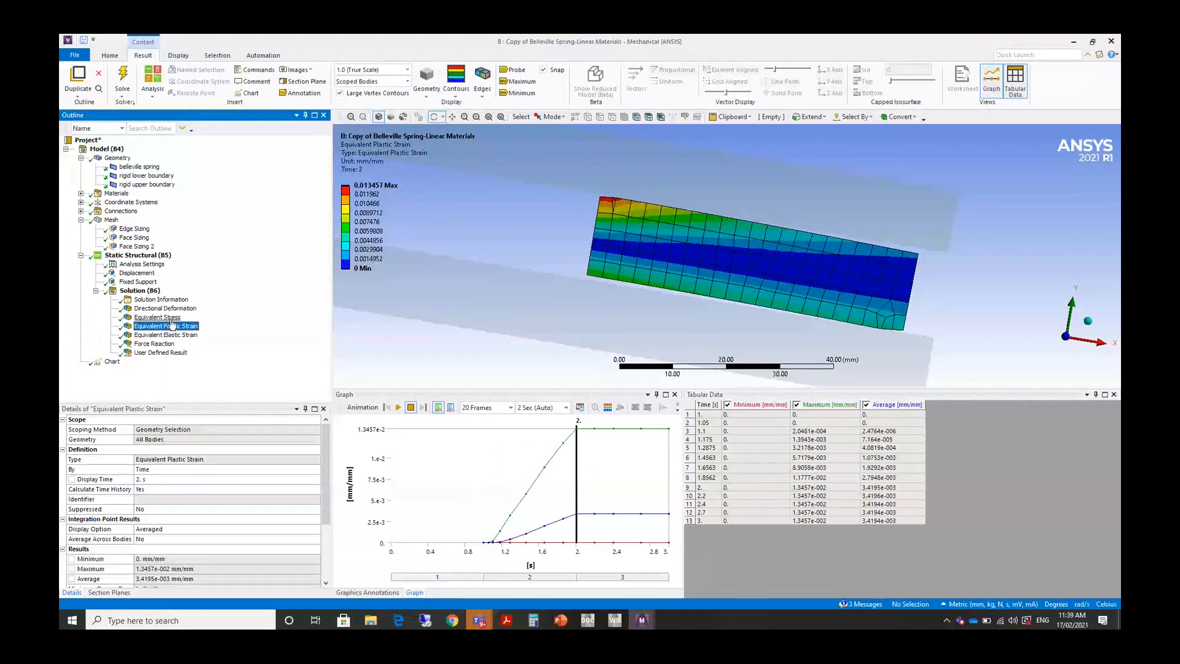
left_click(168, 318)
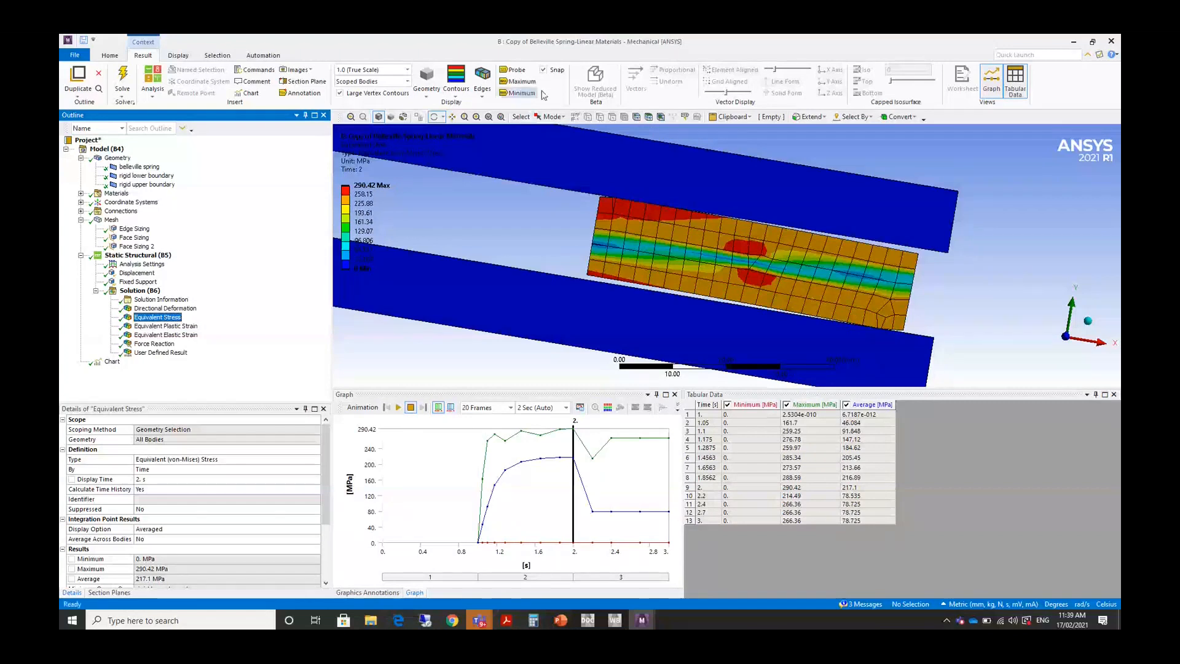
Probe the Equivalent Stress on the spring's inner end edge, just above the low-stress band.
left_click(514, 69)
scroll(602, 234, "up", 3)
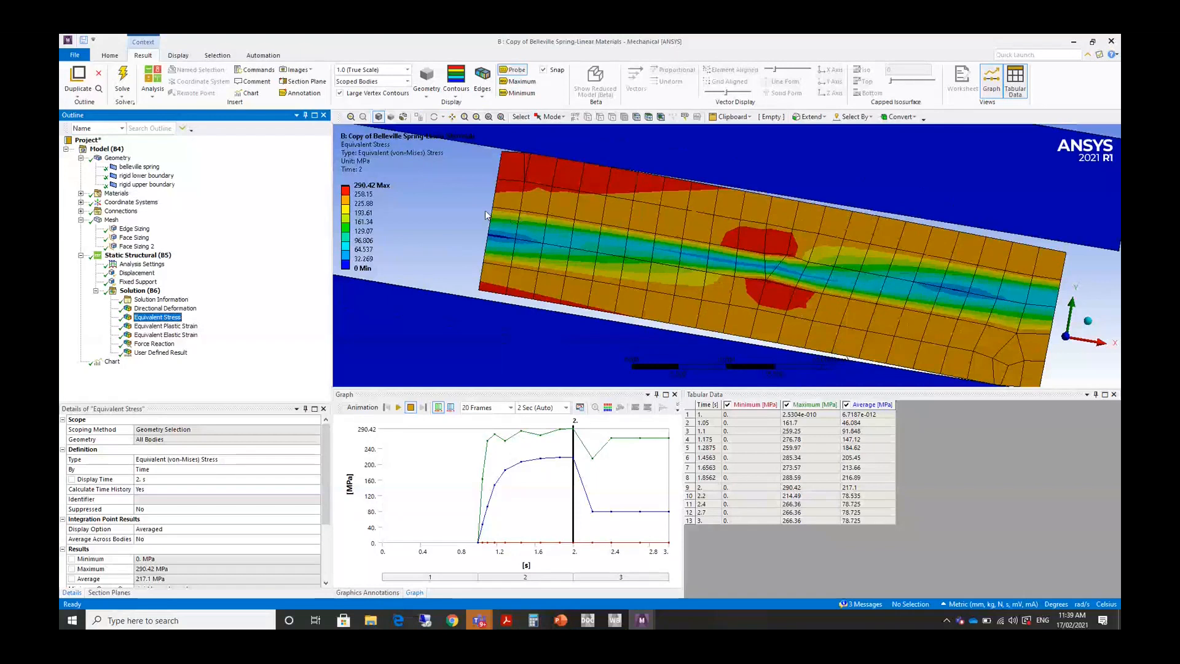
left_click(491, 208)
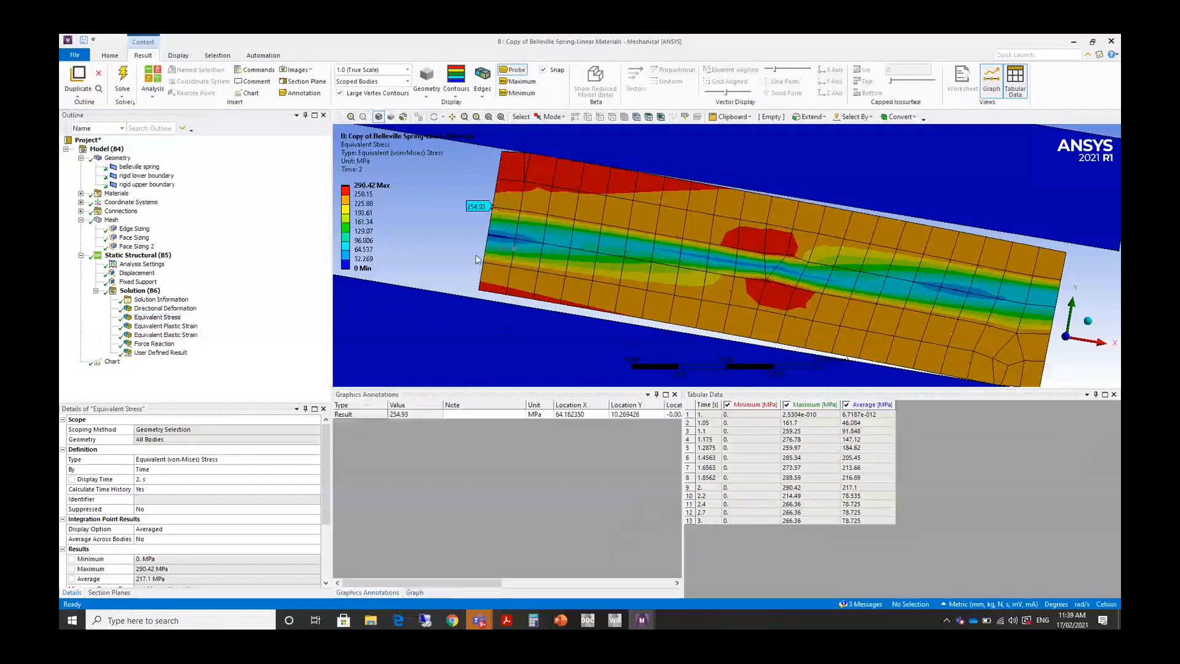
Review the Equivalent Plastic Strain result and the Force Reaction at the fixed support.
left_click(175, 327)
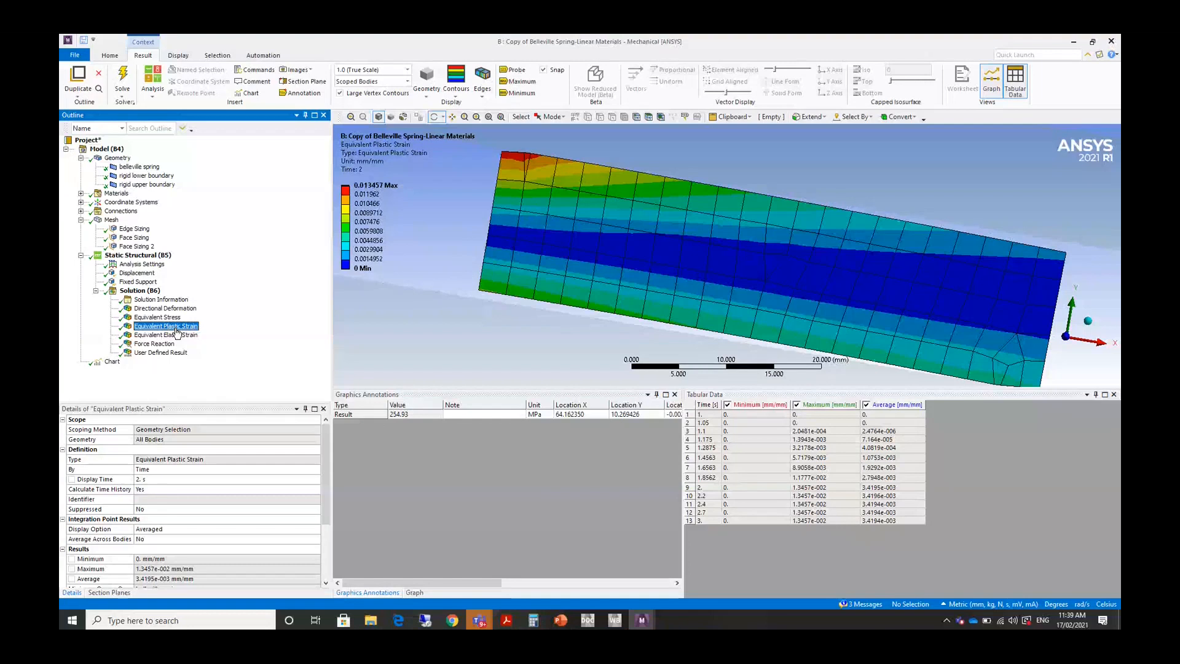
left_click(156, 344)
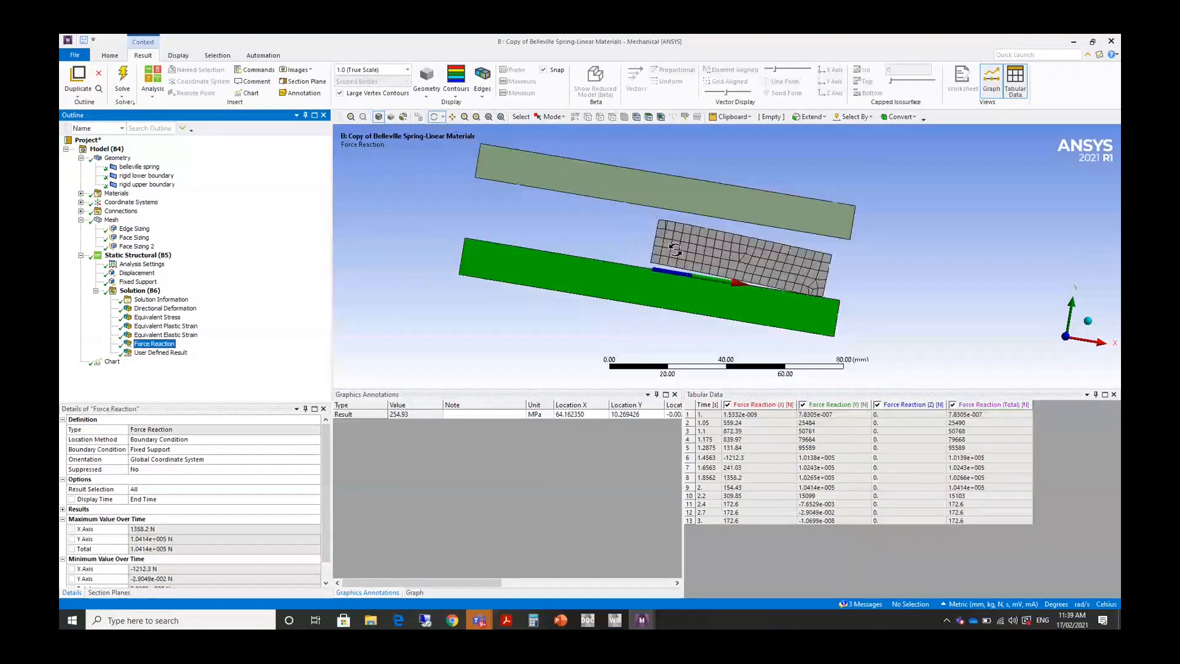
left_click_drag(675, 249, 574, 287)
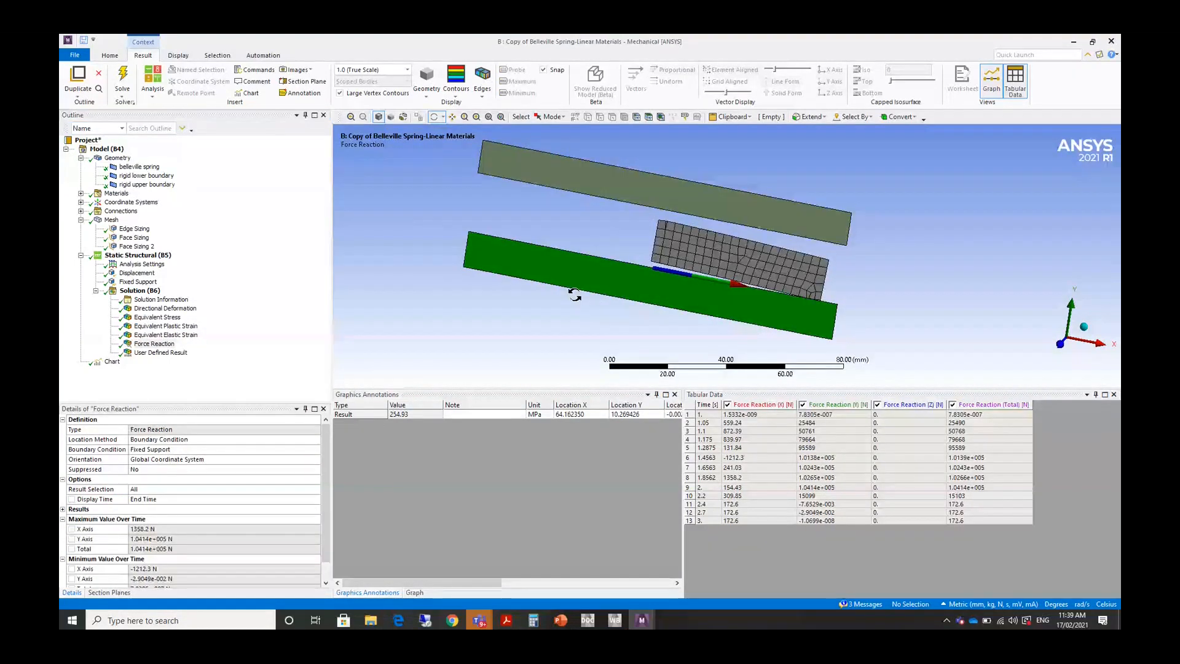
Set the element size of the belleville spring's face sizing, Face Sizing 2, to 5 mm.
left_click(137, 246)
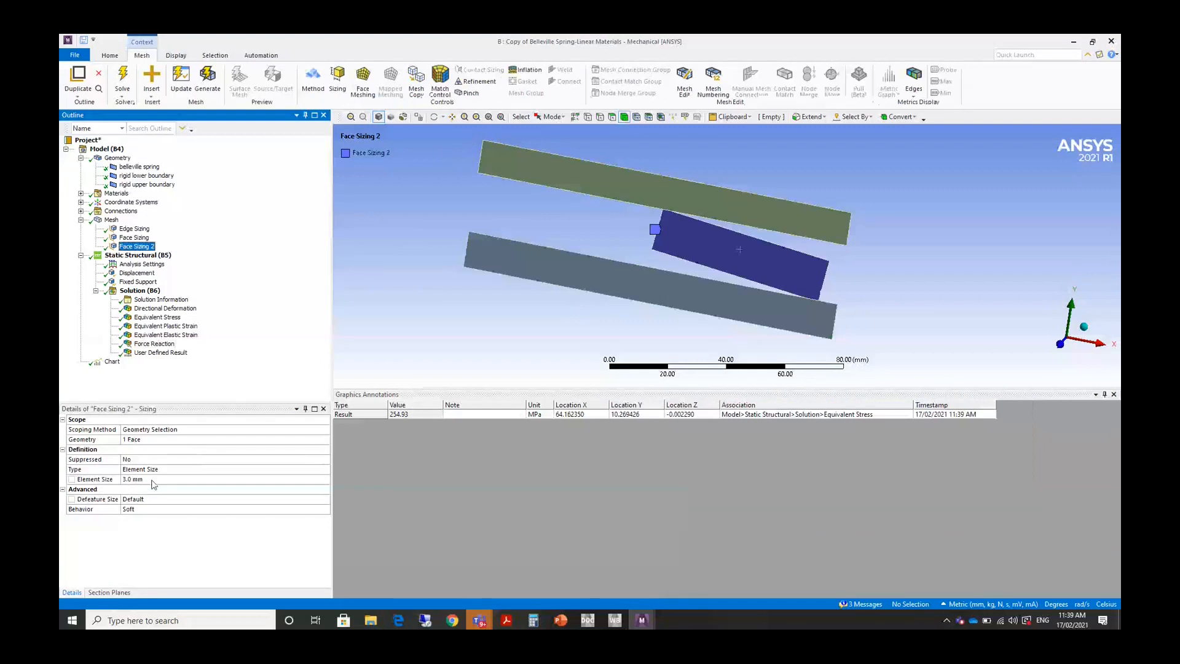
left_click(148, 479)
left_click(148, 478)
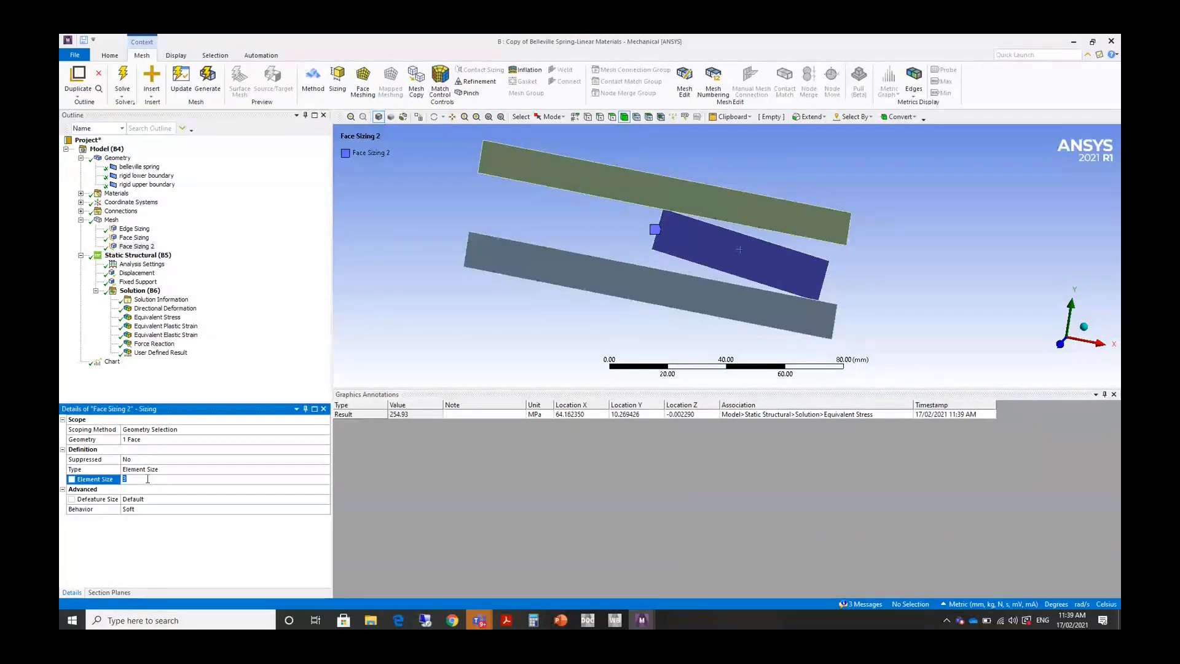
key("Return")
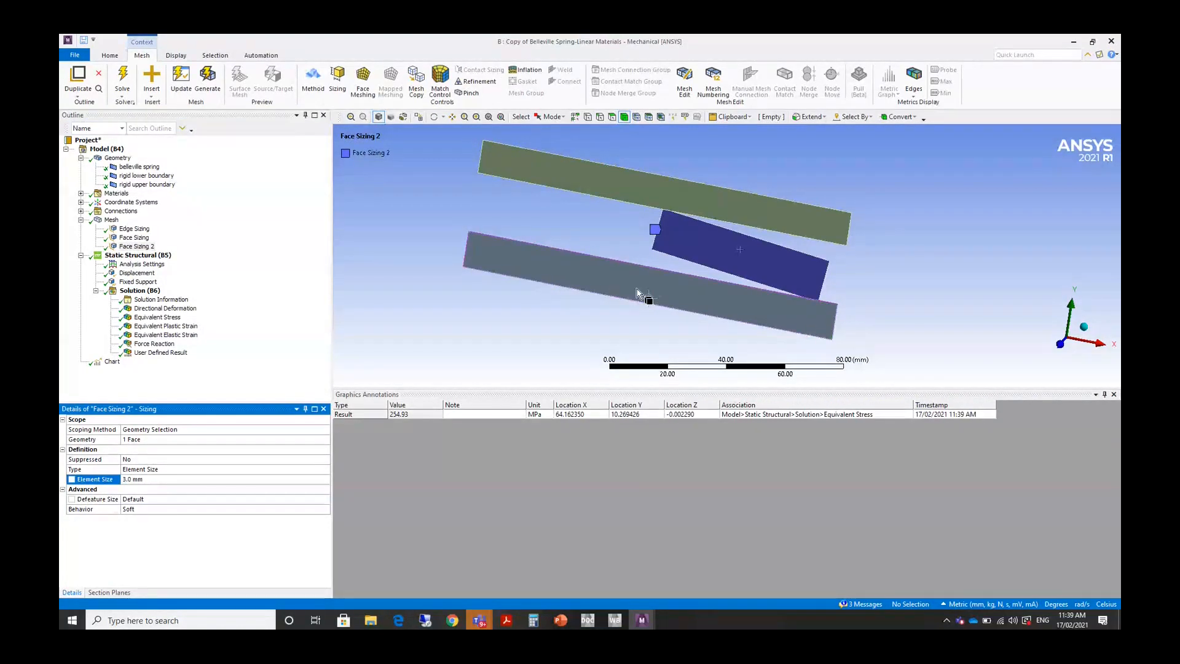
left_click(142, 480)
type("5")
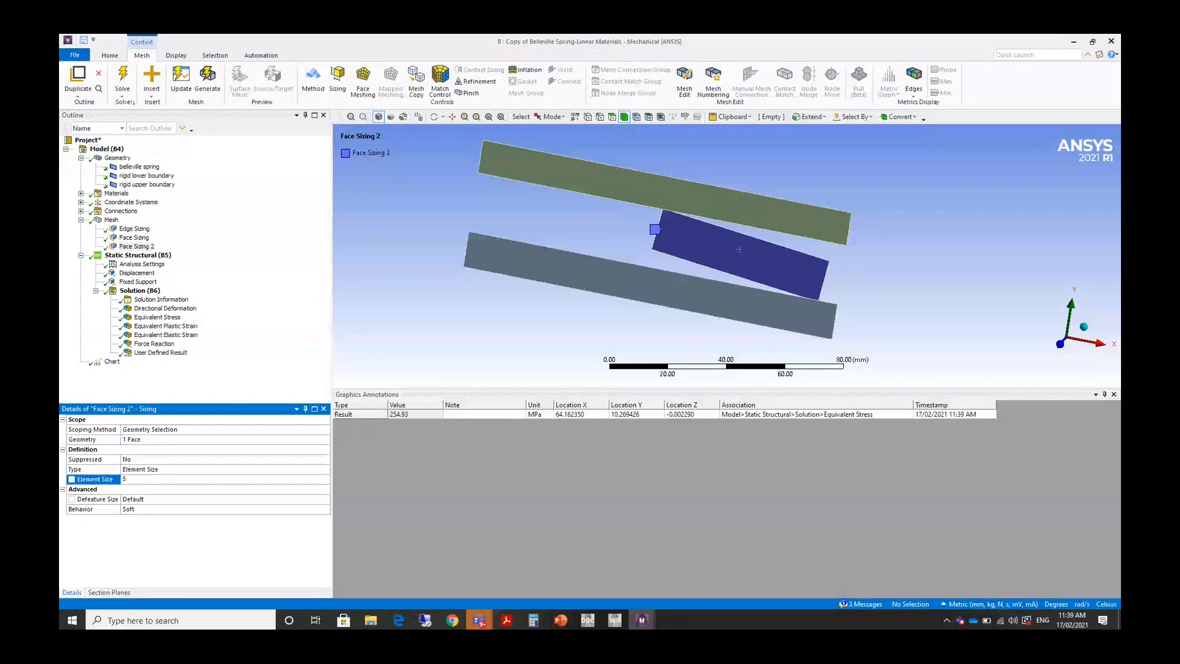
Solve the analysis with the 5 mm face sizing and display the Mesh object.
left_click(141, 291)
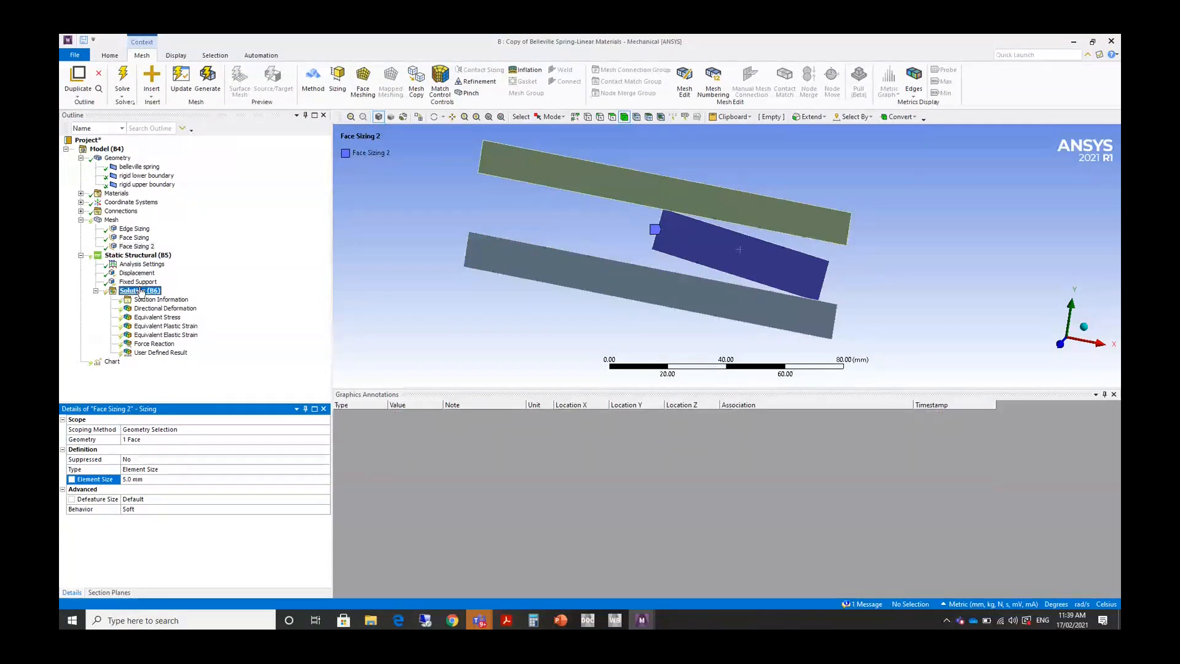
key("F5")
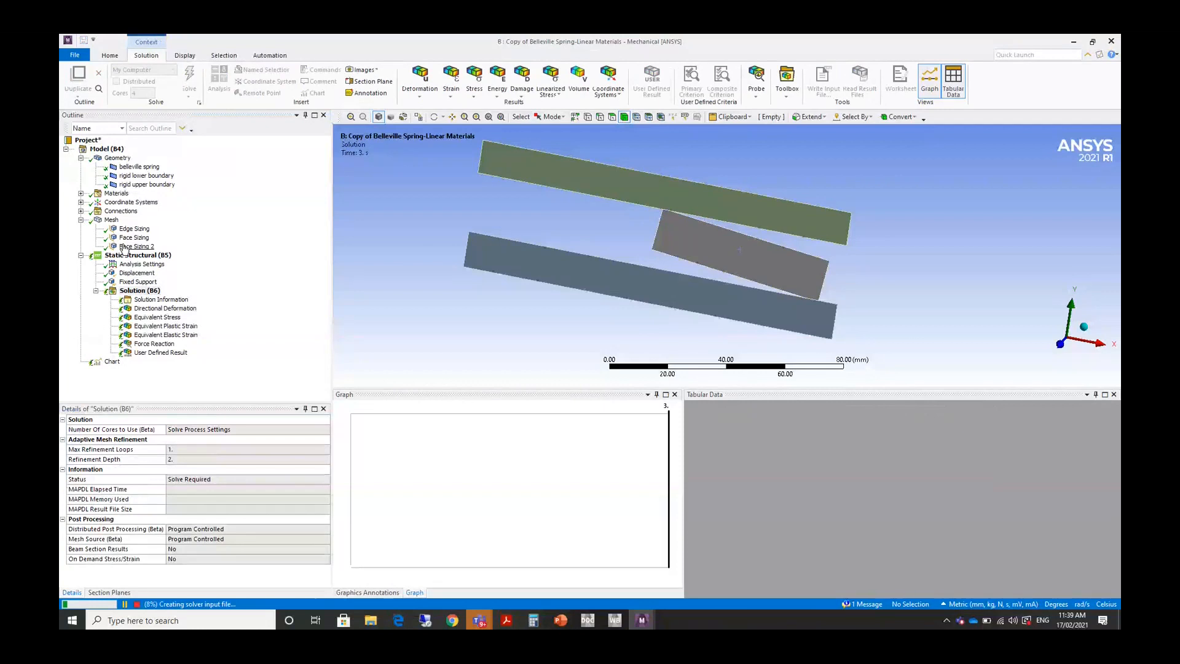
left_click(111, 220)
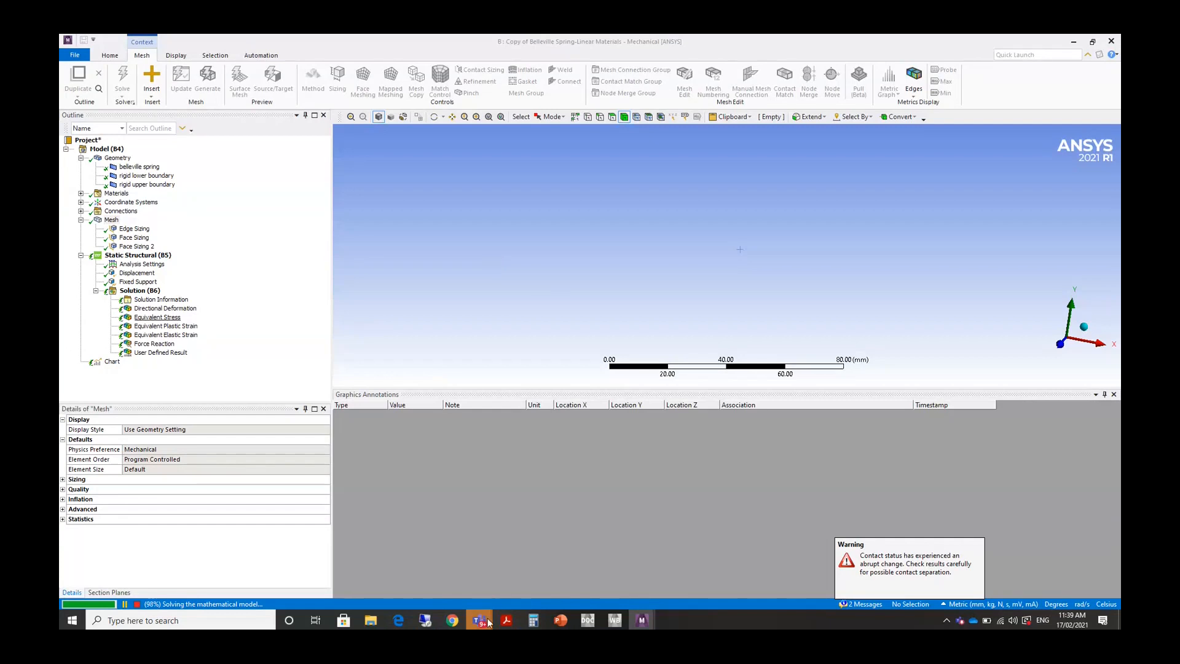
Switch to the Workbench project schematic, then return to the Mechanical window of the copied Belleville spring system.
mouse_move(482, 623)
mouse_move(614, 625)
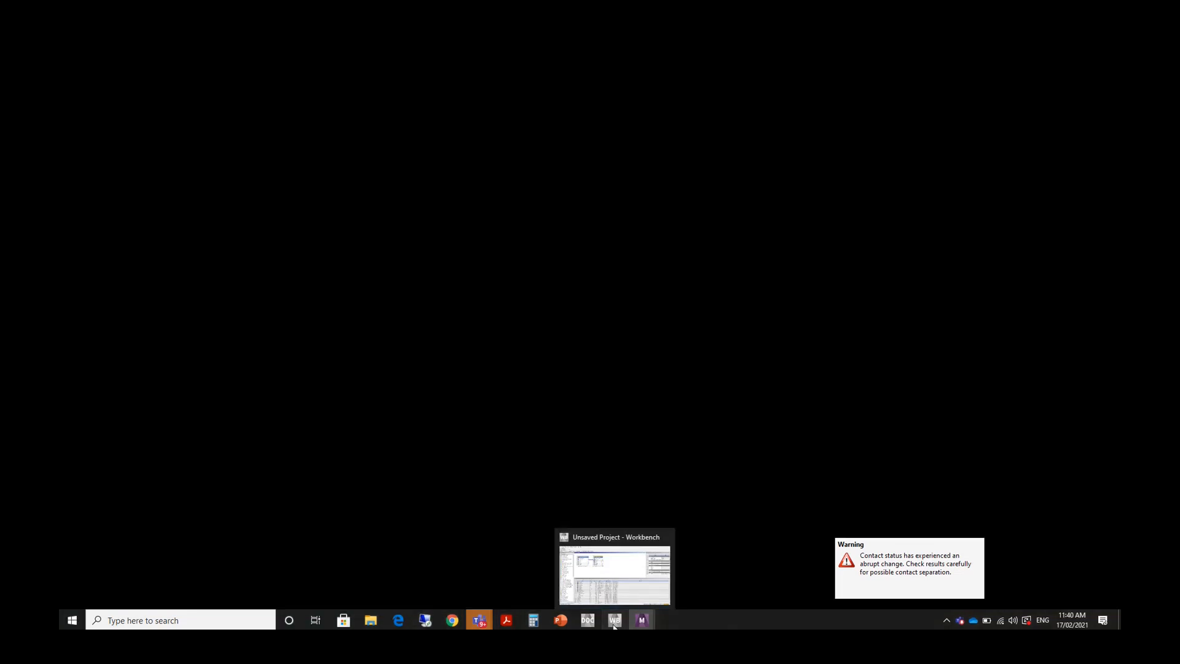
left_click(613, 625)
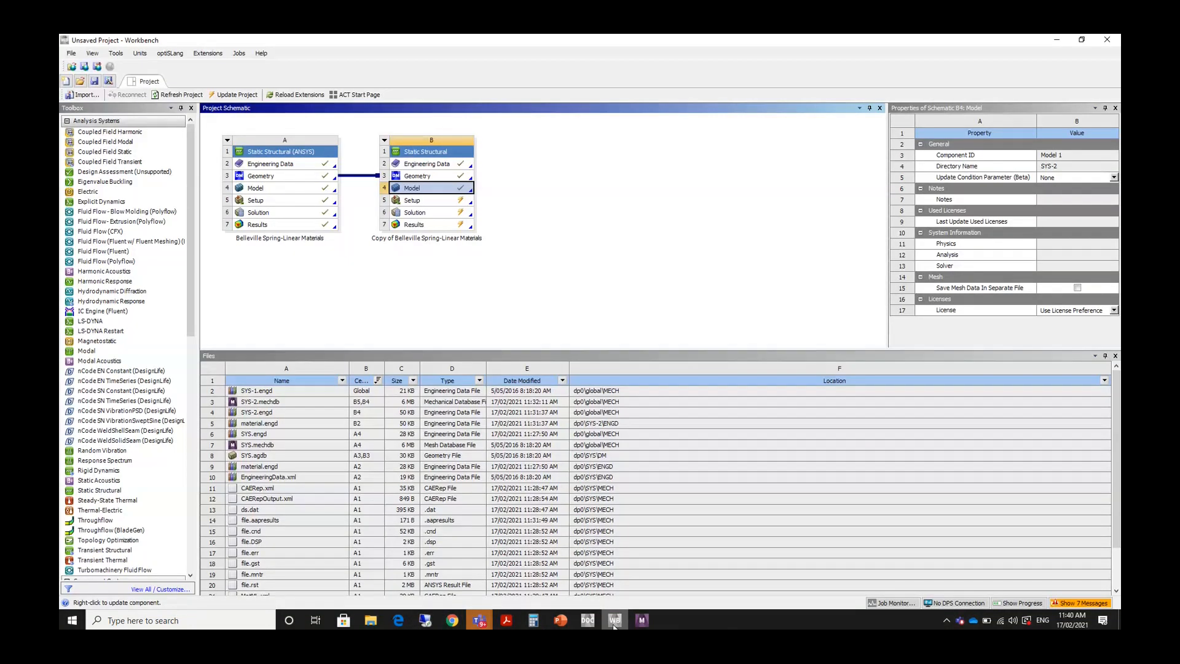
mouse_move(642, 620)
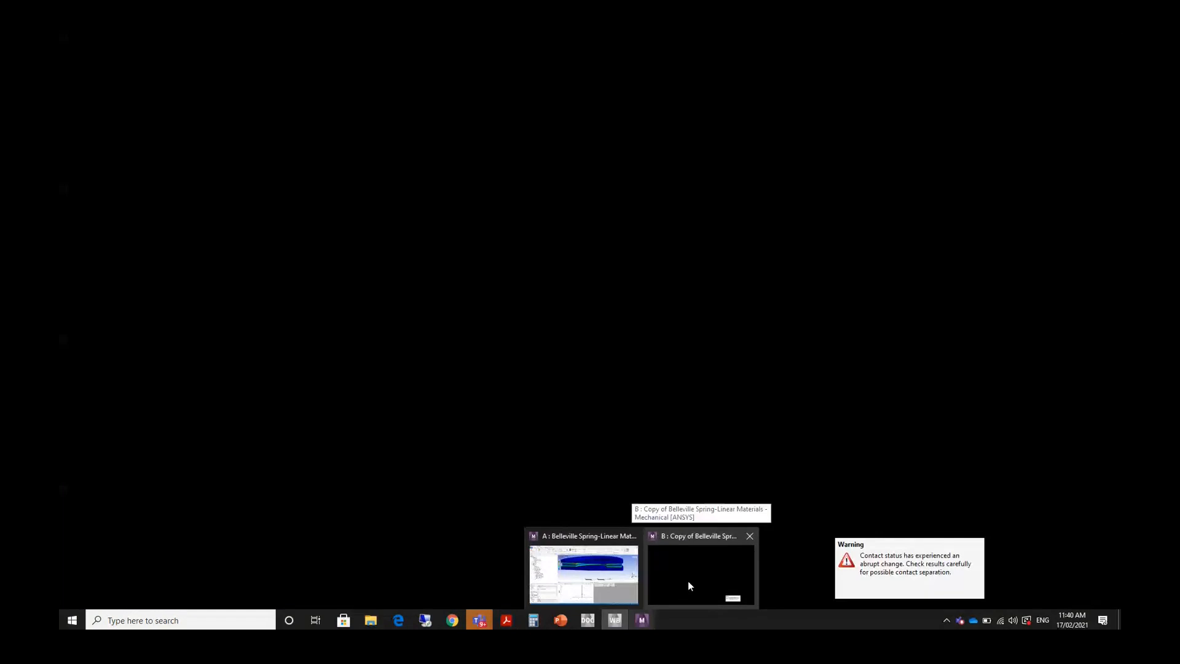
left_click(687, 581)
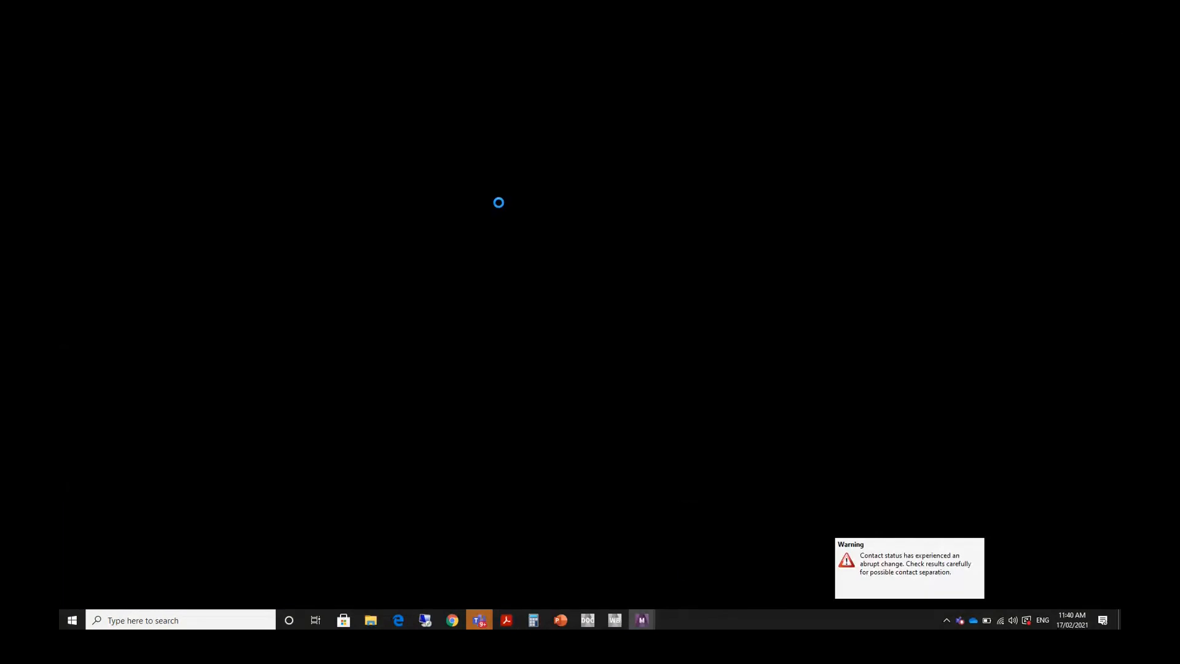